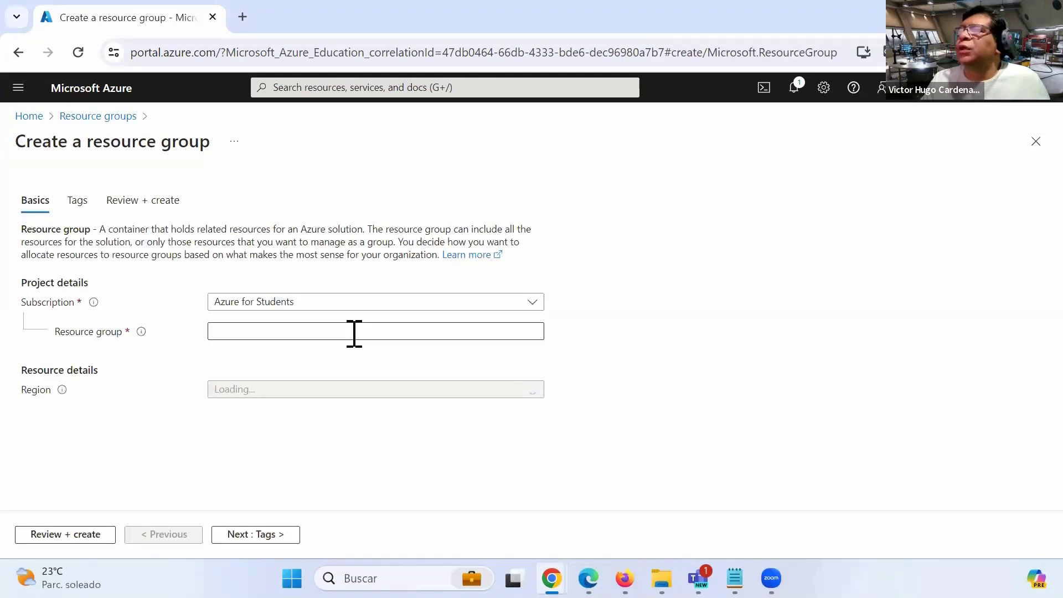
# Enter ThursdayResourceGroup as the resource group name, pass validation and create it.
pyautogui.click(294, 335)
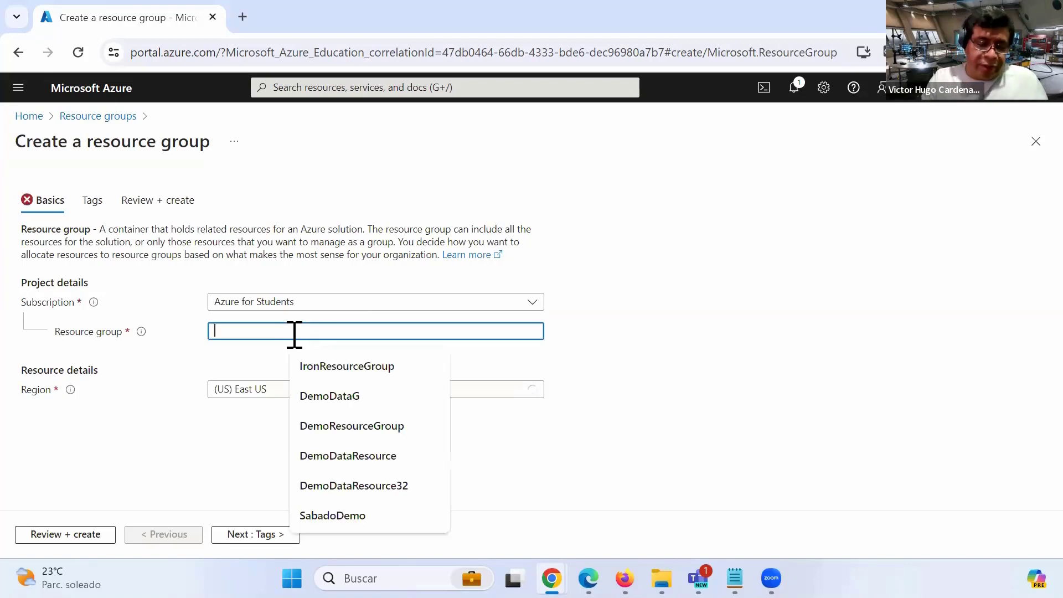
pyautogui.write('Thu')
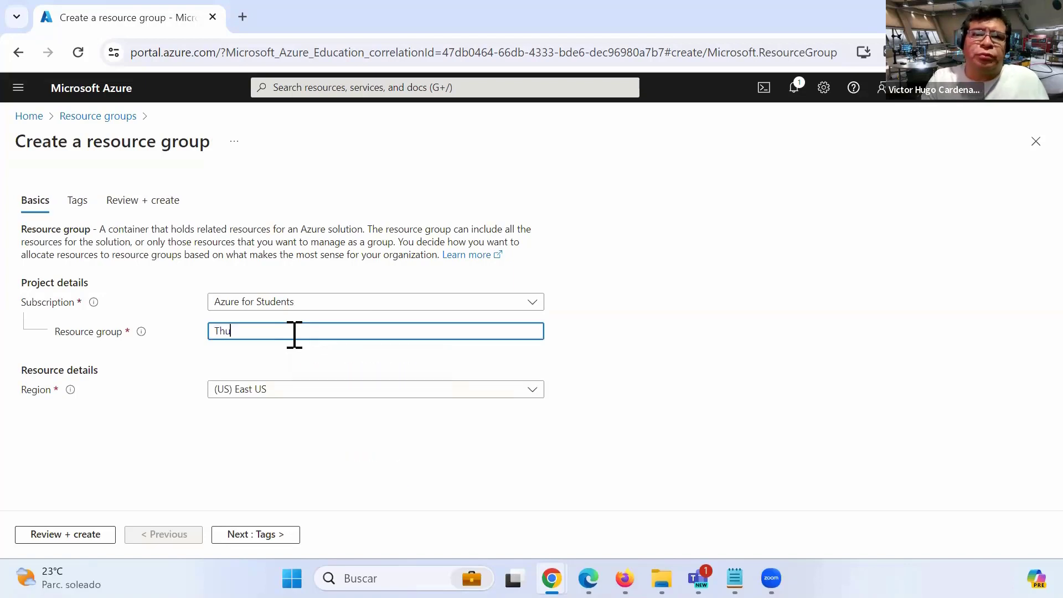
pyautogui.write('rsday')
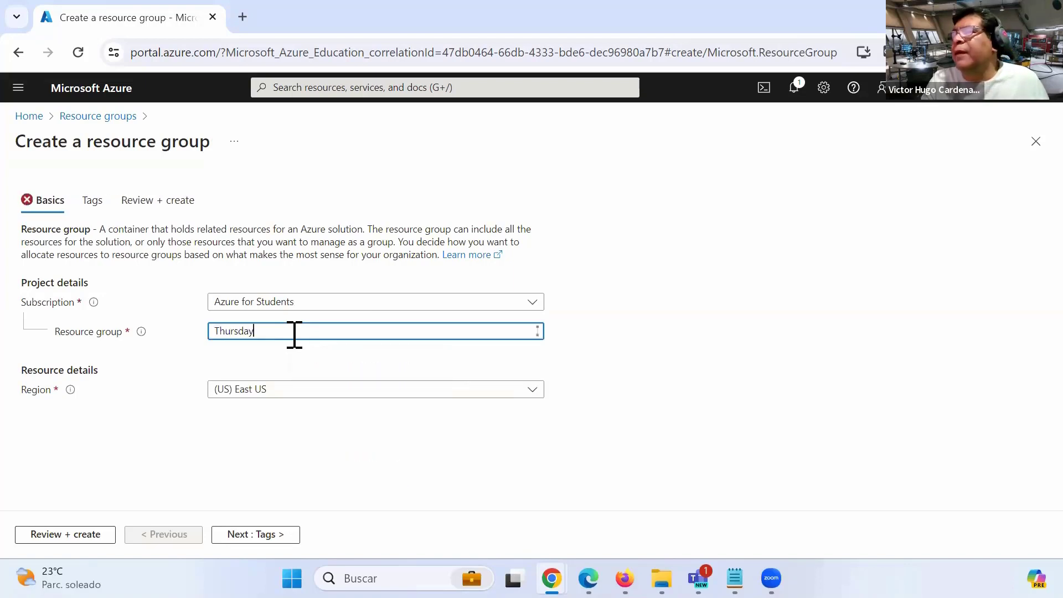
pyautogui.write('ResourceG')
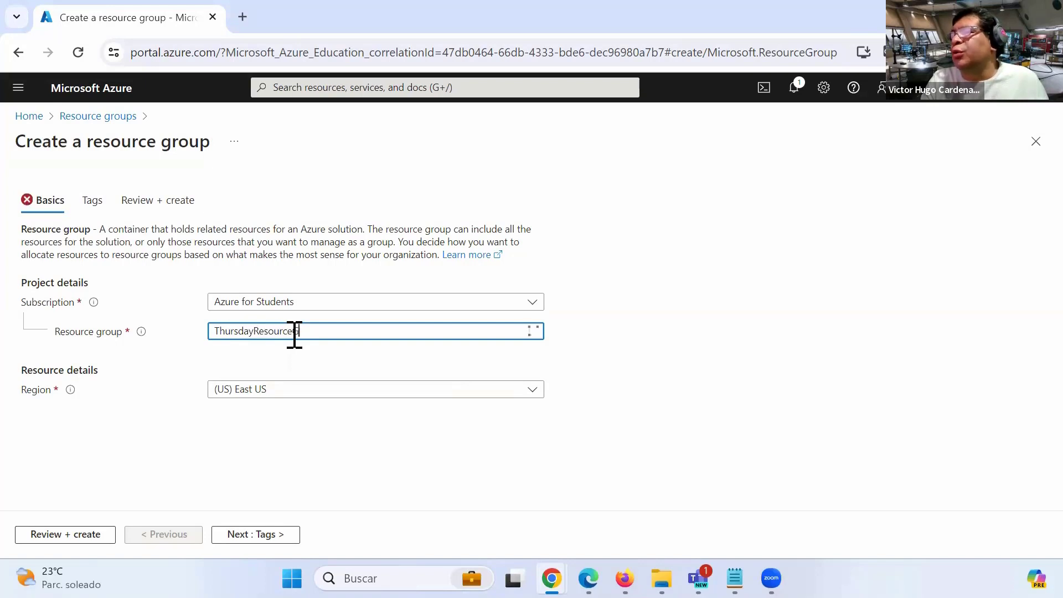
pyautogui.write('roup')
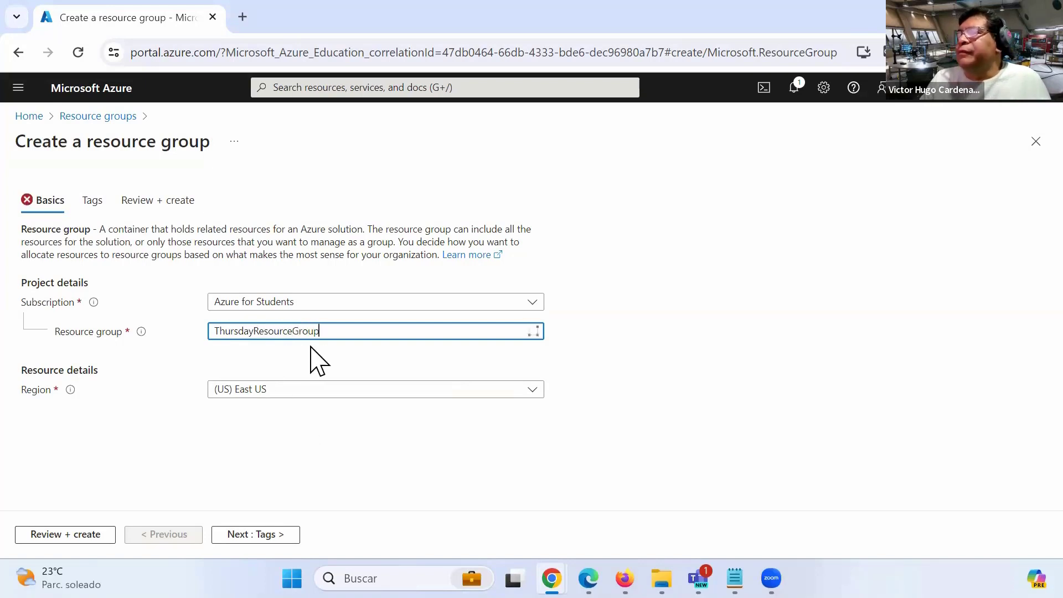
pyautogui.click(74, 535)
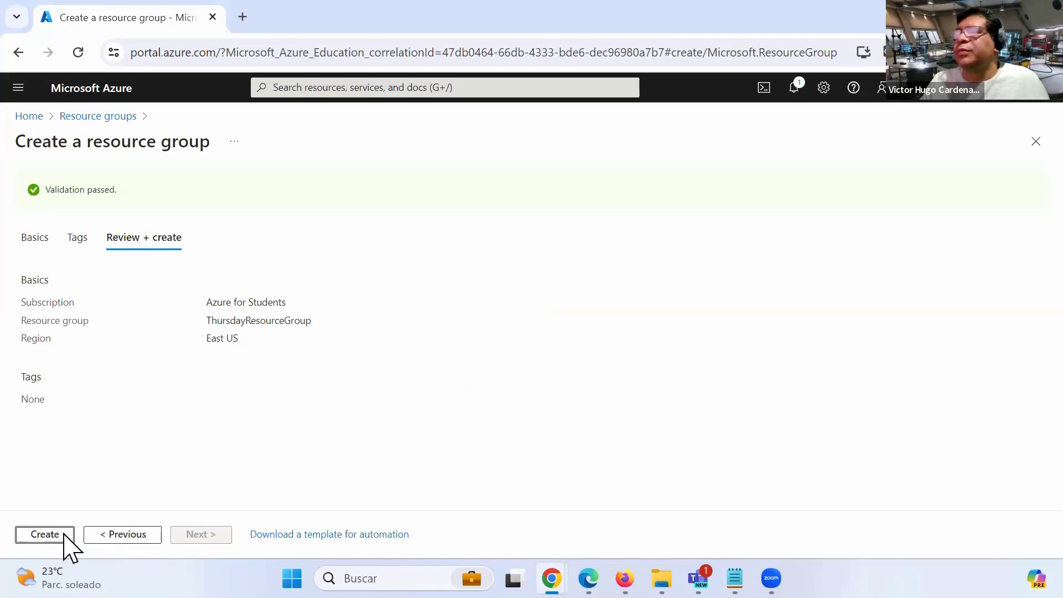
pyautogui.click(63, 538)
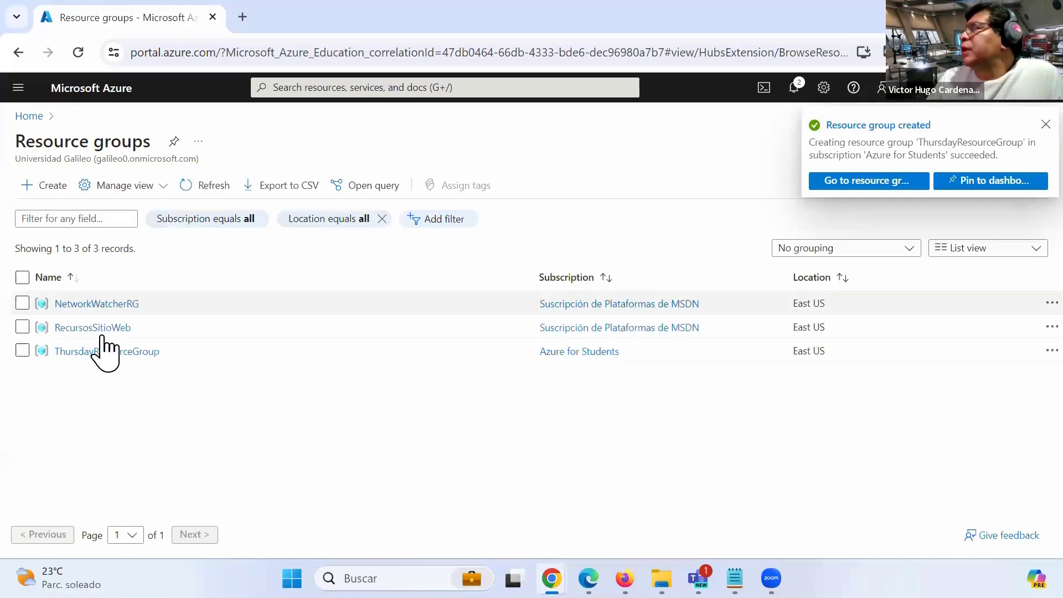
# Find SQL servers in the portal search and start creating a new SQL server.
pyautogui.click(337, 87)
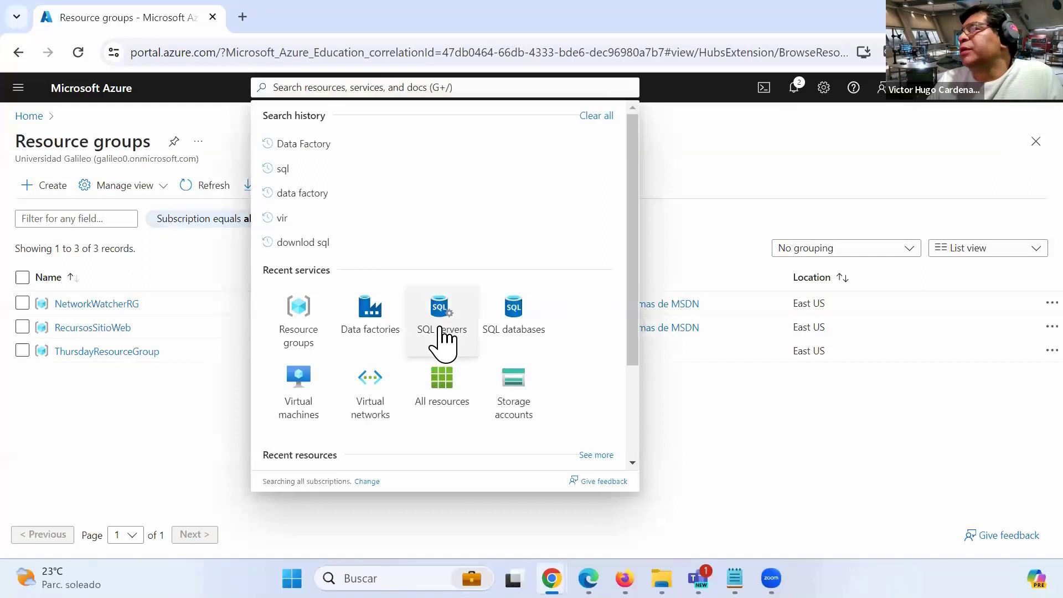
pyautogui.click(441, 328)
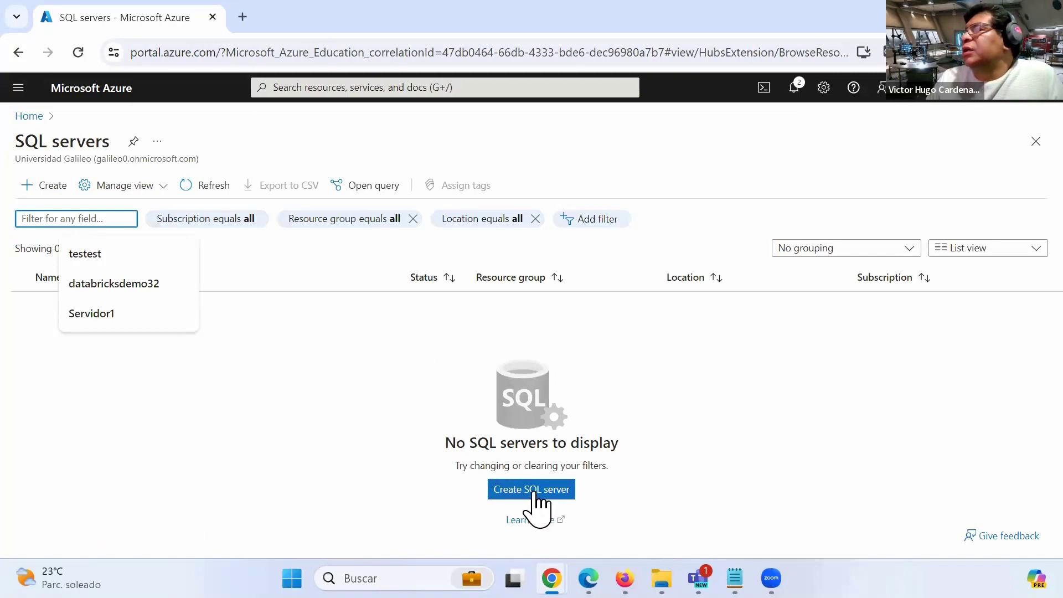
pyautogui.click(538, 502)
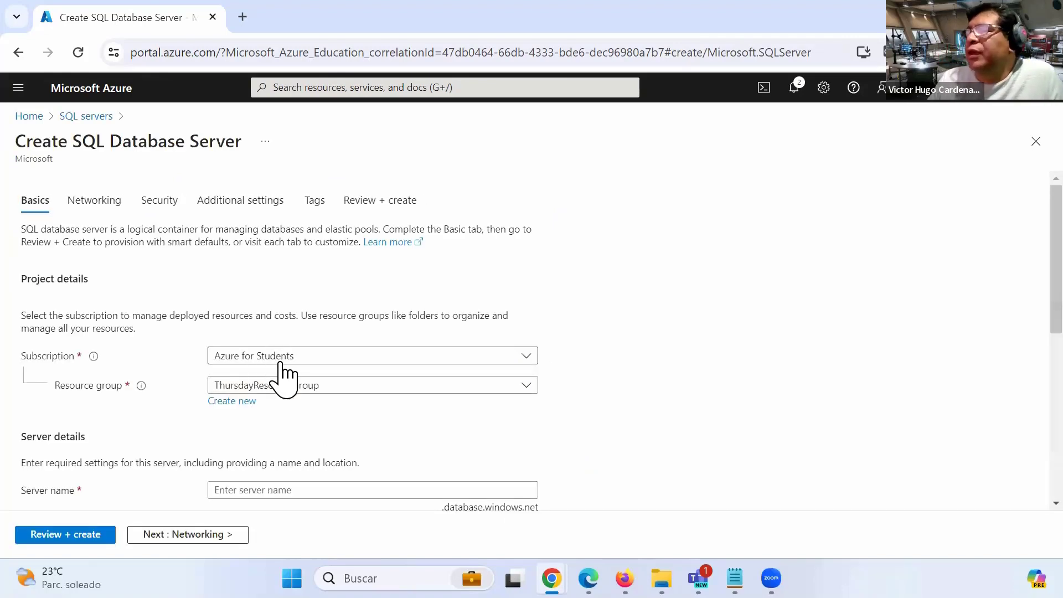
# Name the server thursdayserver, lowercasing the initially typed 'ThursdayServer'.
pyautogui.scroll(-3, 280, 371)
pyautogui.click(280, 329)
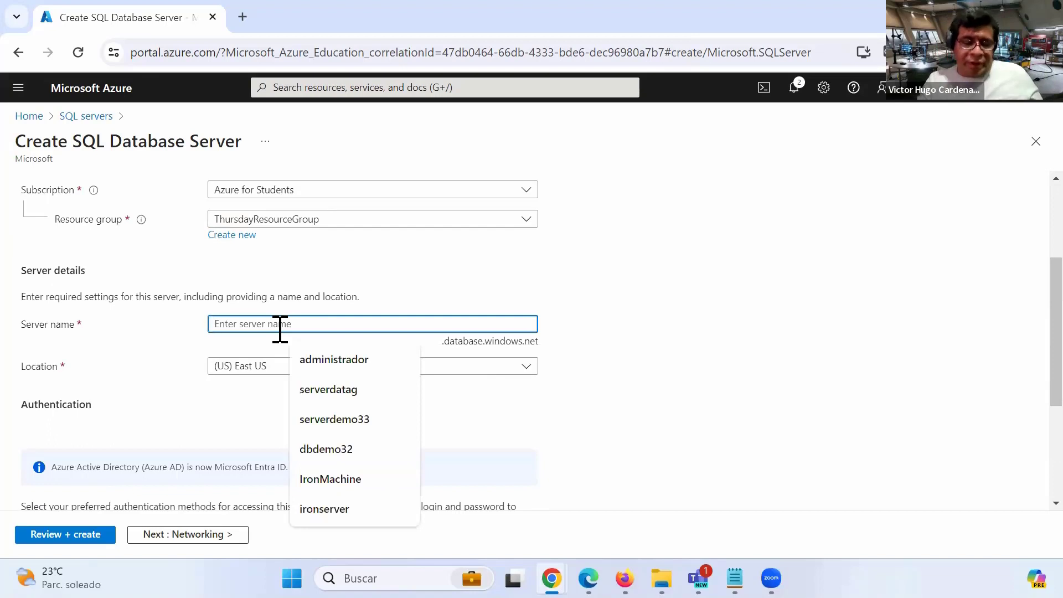
pyautogui.write('Thur')
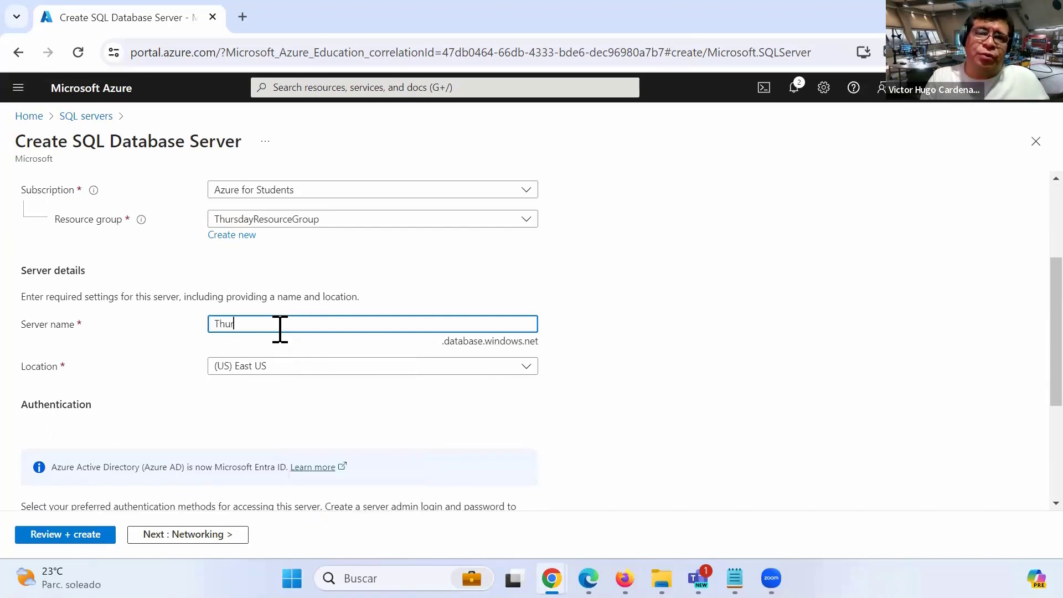
pyautogui.write('sdayServer')
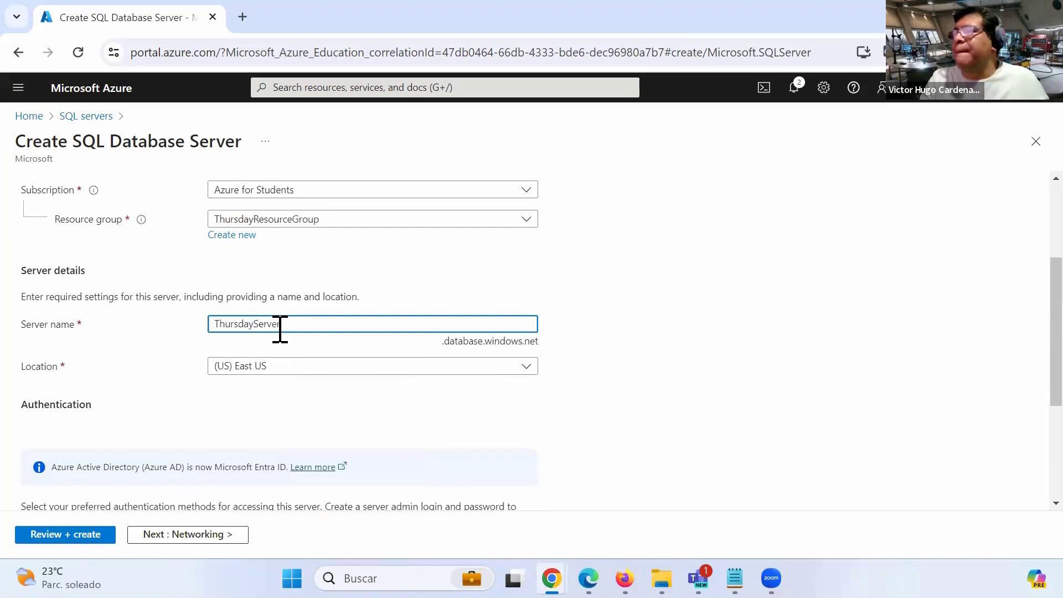
pyautogui.press('Home')
pyautogui.press('Delete')
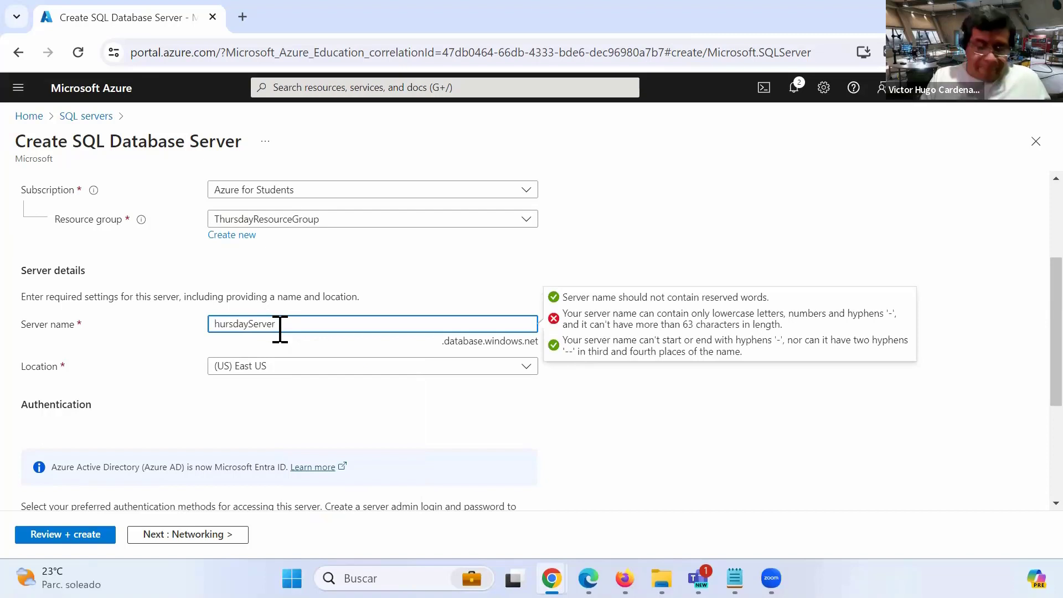
pyautogui.write('t')
pyautogui.press('Right')
pyautogui.press('Right')
pyautogui.press('Right')
pyautogui.press('Right')
pyautogui.press('Right')
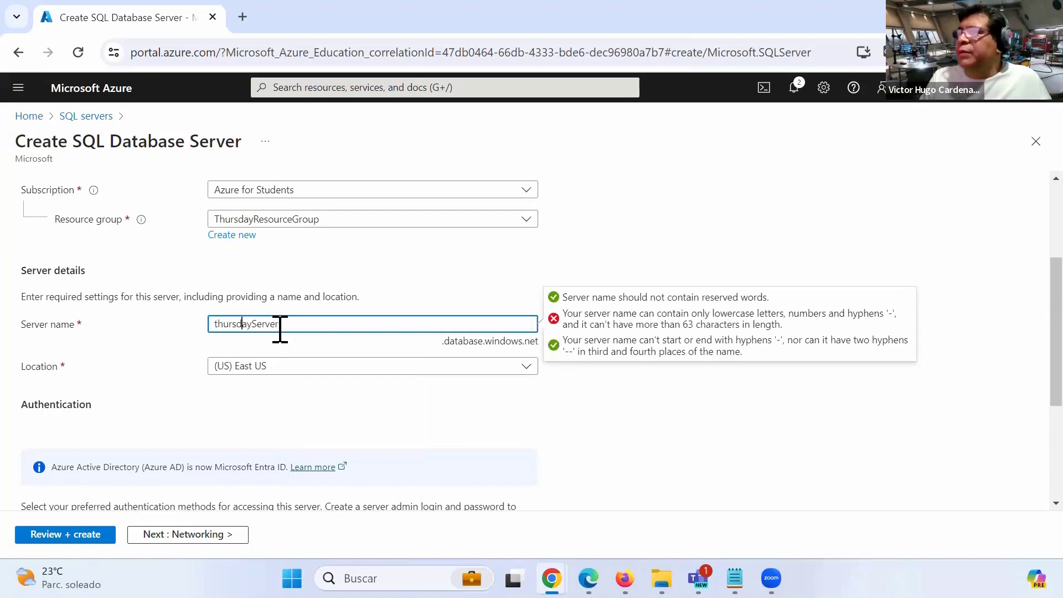
pyautogui.press('Right')
pyautogui.press('Delete')
pyautogui.write('s')
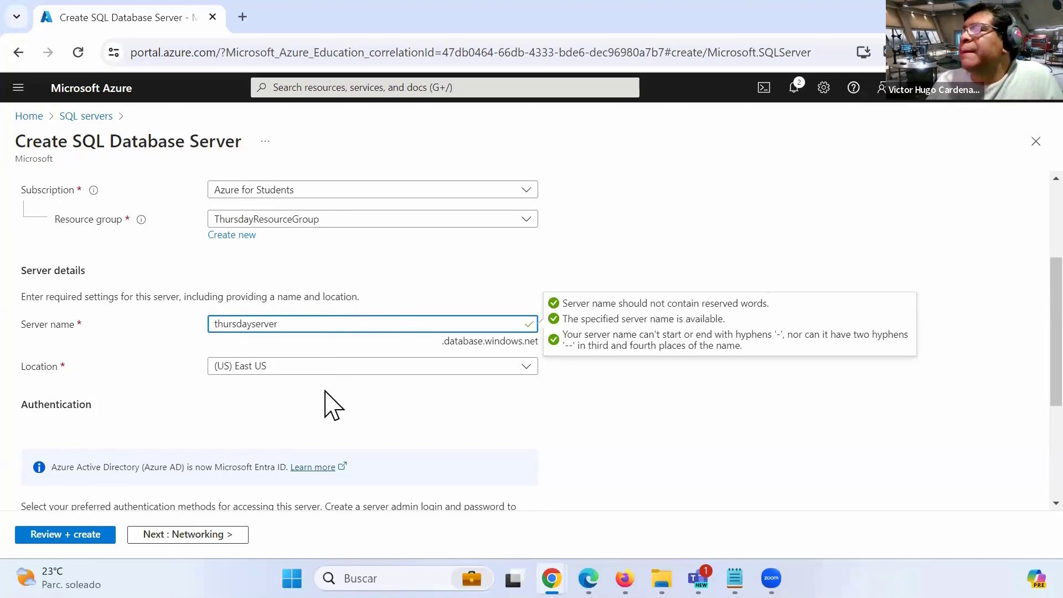
# Choose SQL authentication with admin login 'administrador' and a confirmed password.
pyautogui.scroll(-3, 332, 405)
pyautogui.scroll(3, 325, 398)
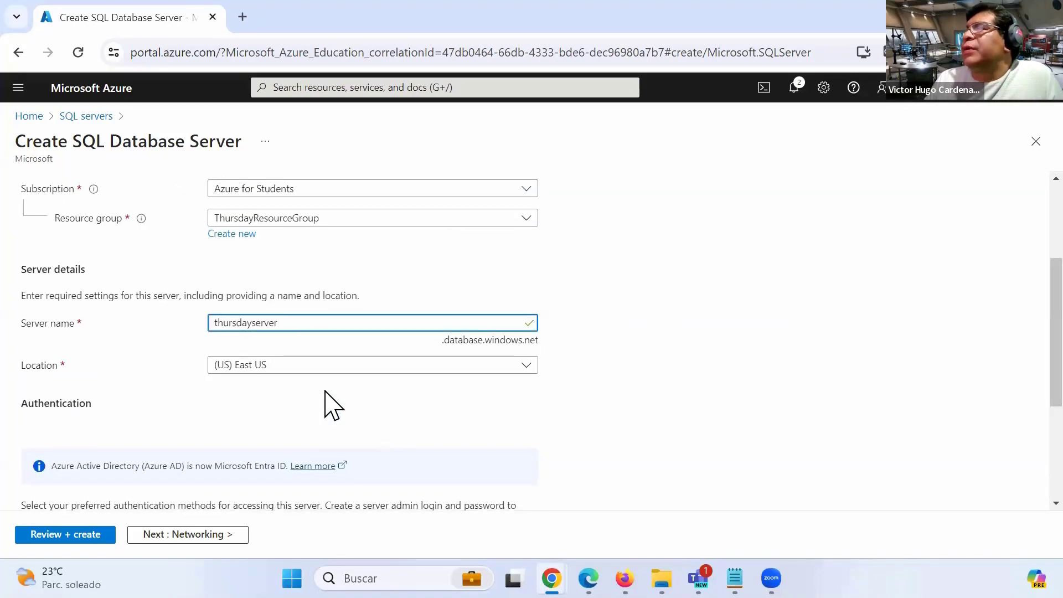
pyautogui.scroll(-4, 310, 426)
pyautogui.click(306, 417)
pyautogui.scroll(-1, 325, 434)
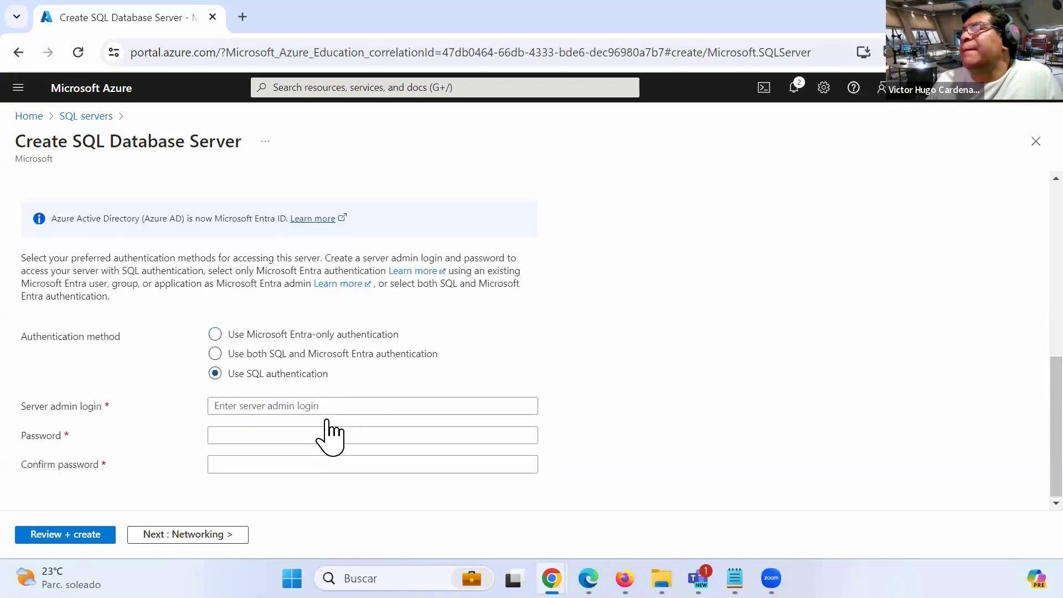
pyautogui.click(290, 409)
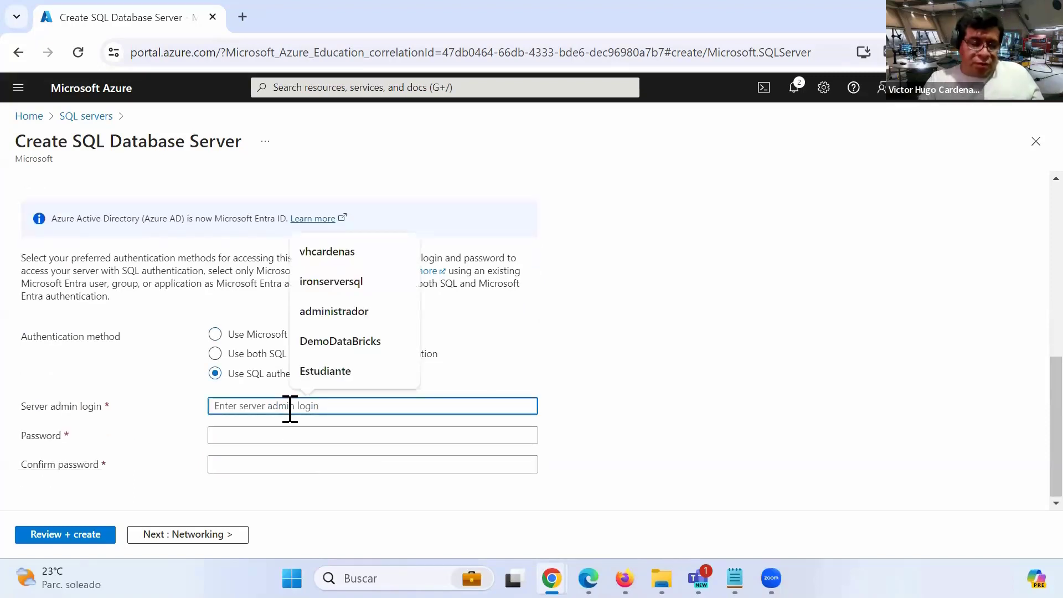
pyautogui.write('administrador')
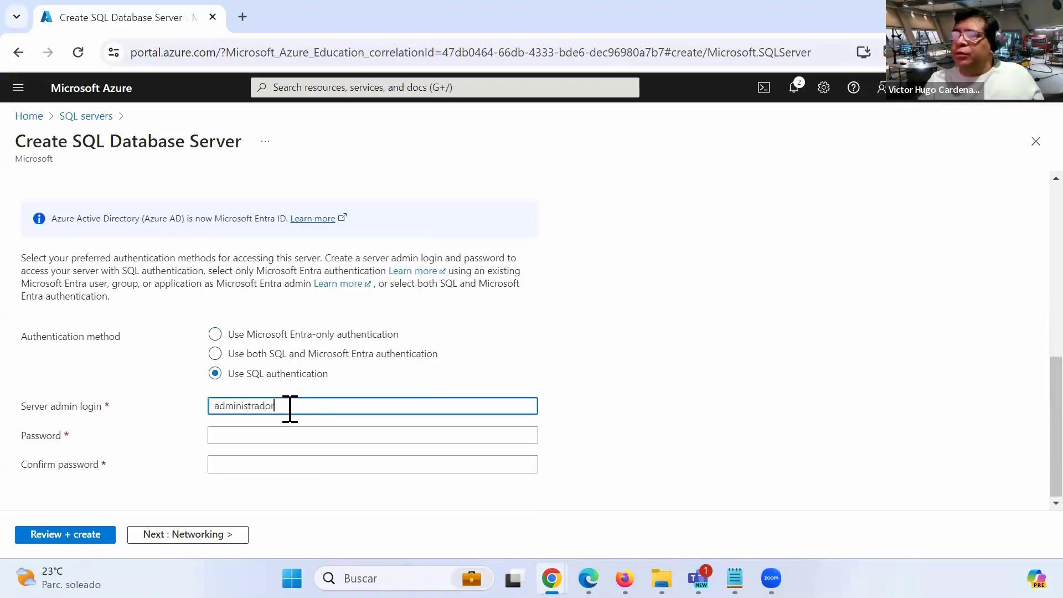
pyautogui.press('Tab')
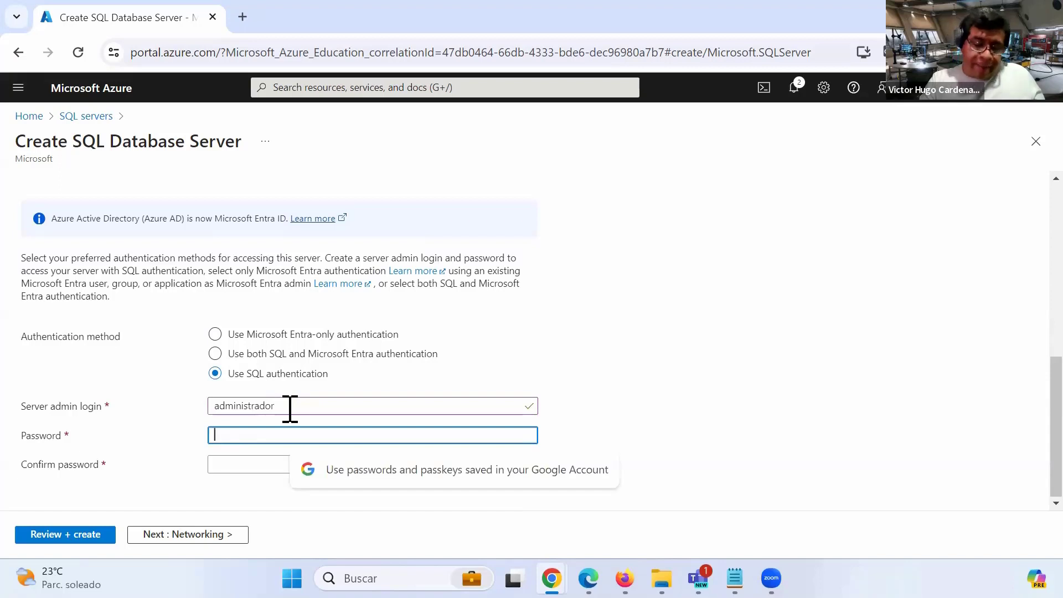
pyautogui.write('******')
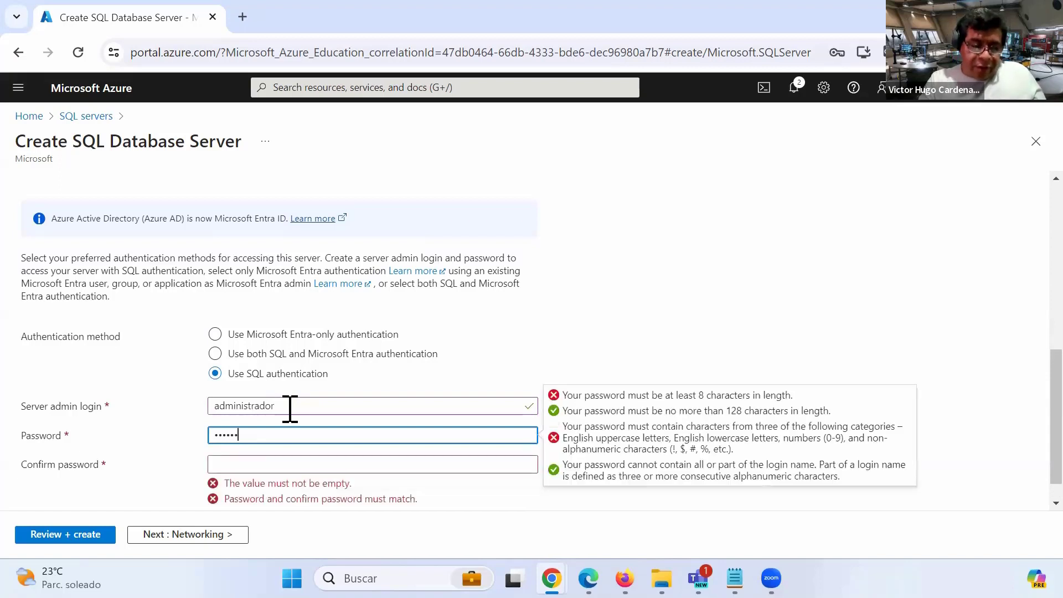
pyautogui.write('*****')
pyautogui.press('Tab')
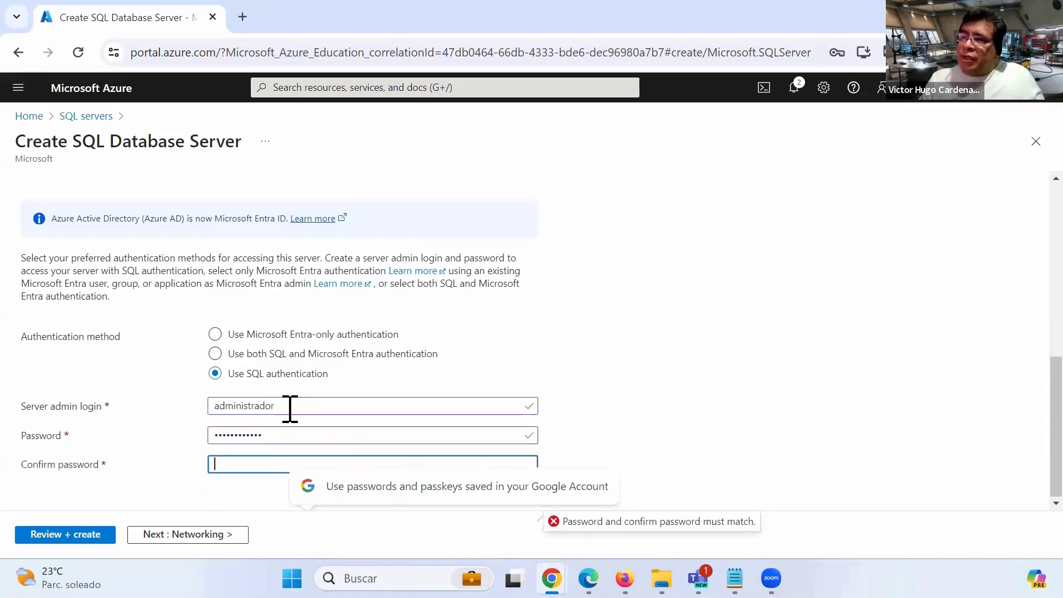
pyautogui.write('********')
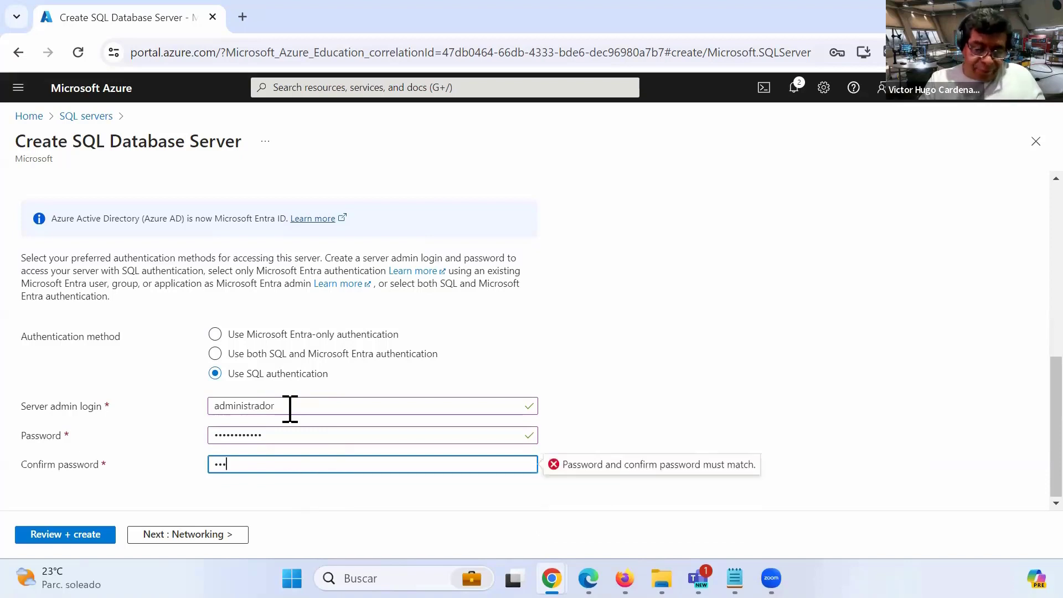
pyautogui.write('****')
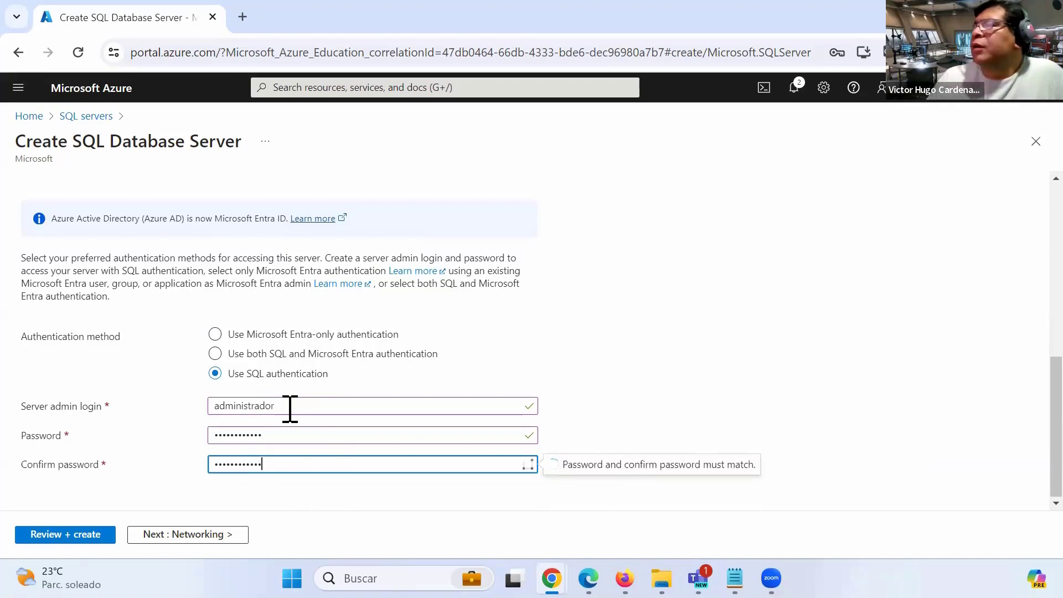
pyautogui.scroll(3, 349, 359)
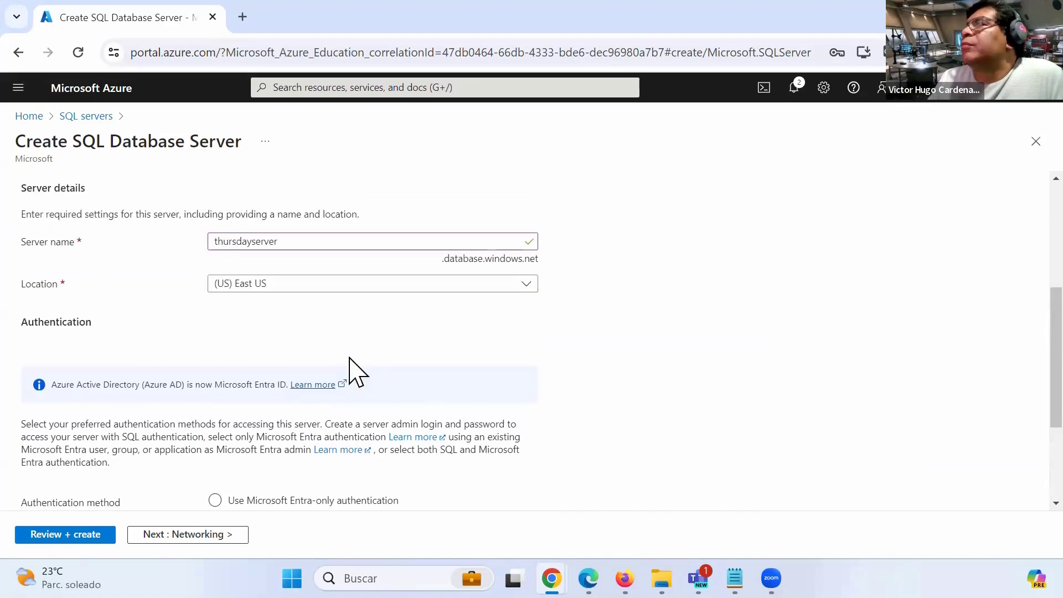
pyautogui.scroll(-3, 355, 369)
pyautogui.scroll(8, 352, 371)
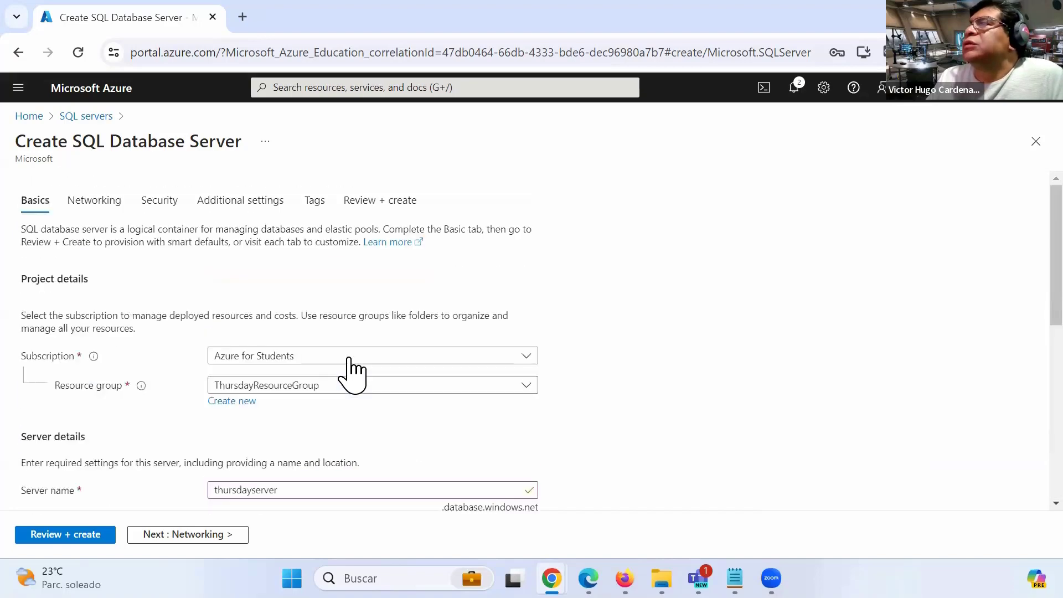
pyautogui.click(180, 535)
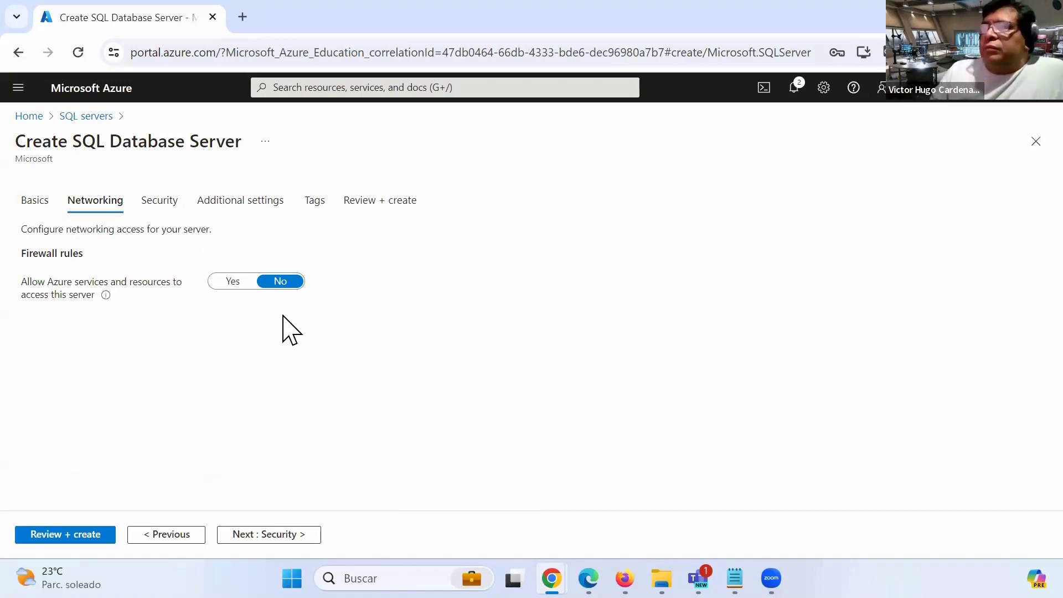
# Allow Azure services access, step through security, additional settings and tags, then create thursdayserver.
pyautogui.click(231, 282)
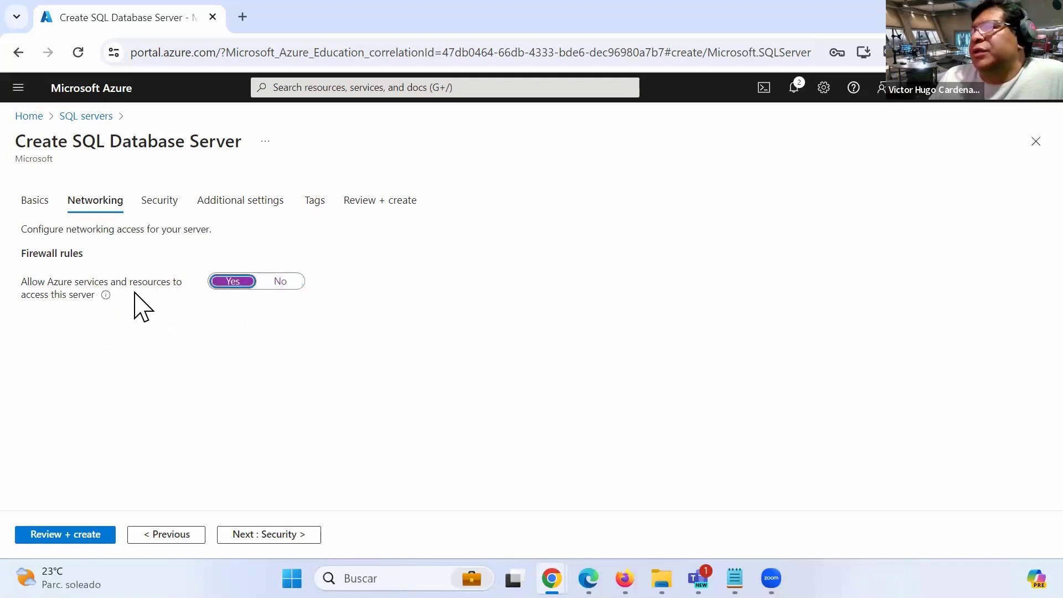
pyautogui.click(164, 206)
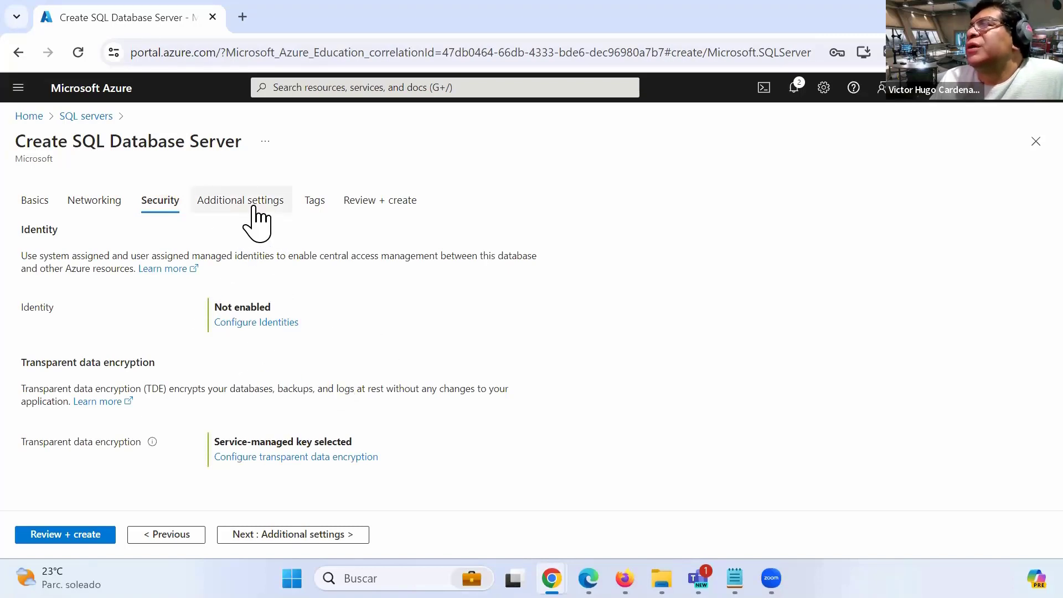
pyautogui.click(256, 220)
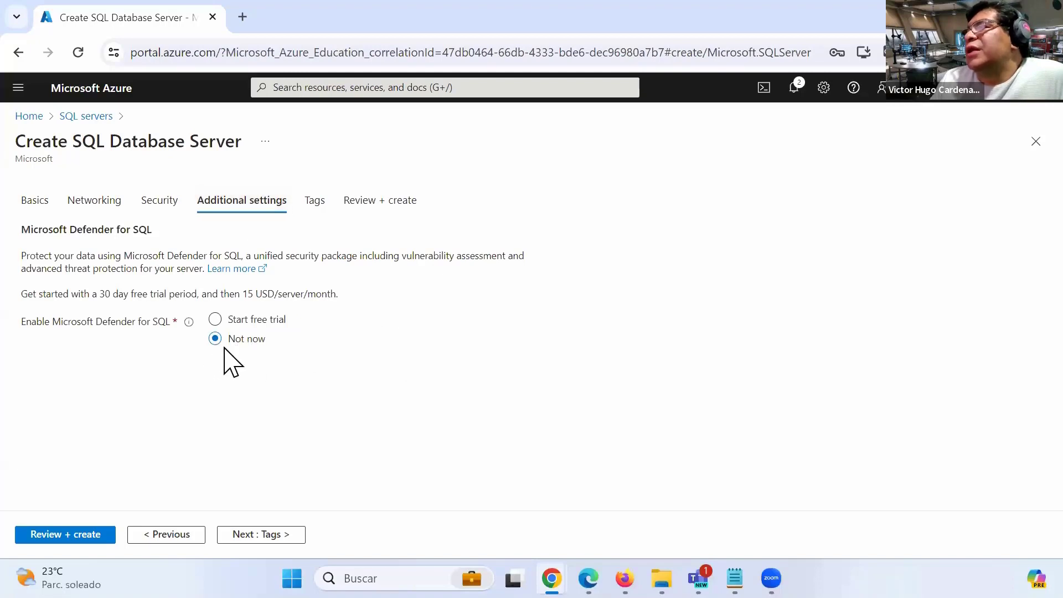
pyautogui.click(315, 202)
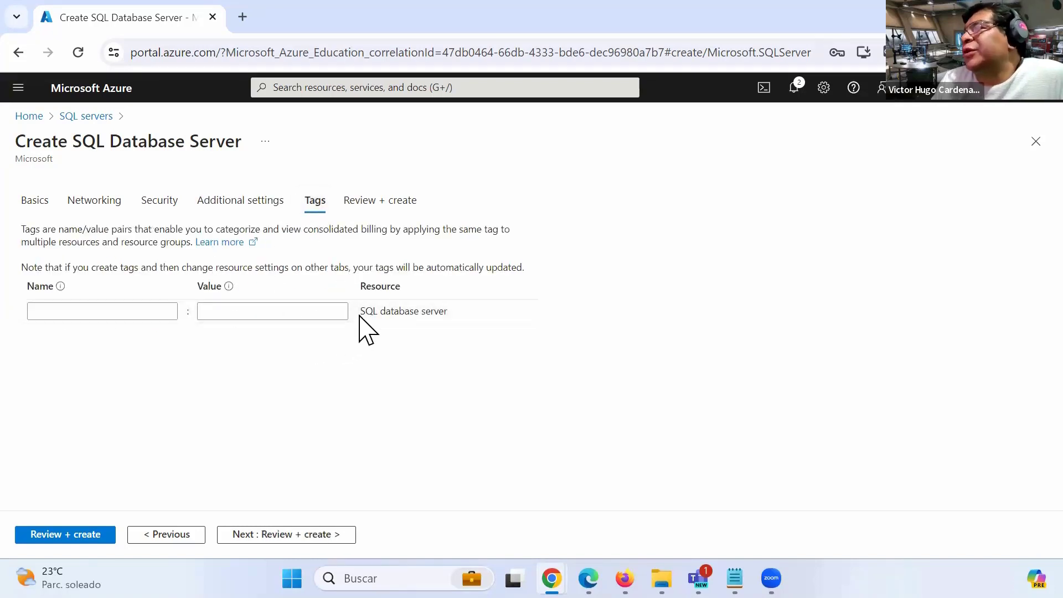
pyautogui.click(370, 208)
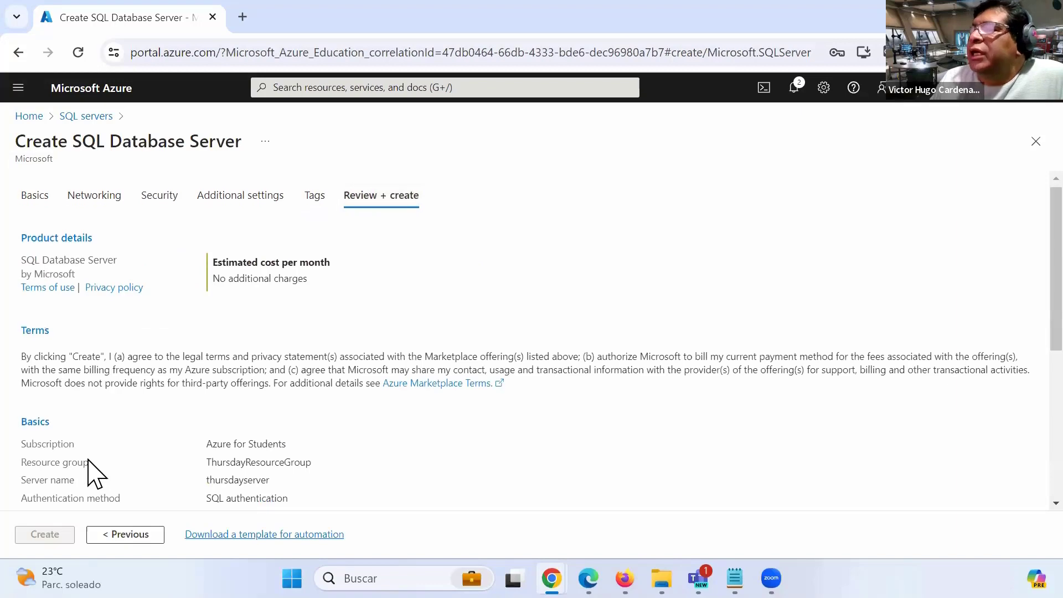
pyautogui.scroll(-3, 247, 422)
pyautogui.click(42, 535)
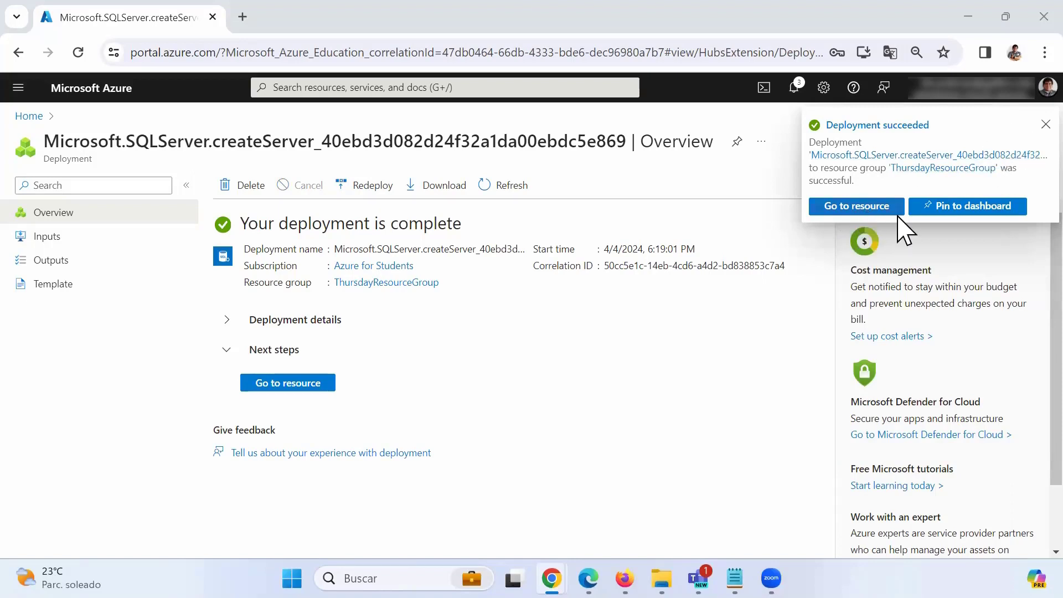
# Dismiss the deployment notice, go to thursdayserver and start Create database from its toolbar.
pyautogui.click(1046, 124)
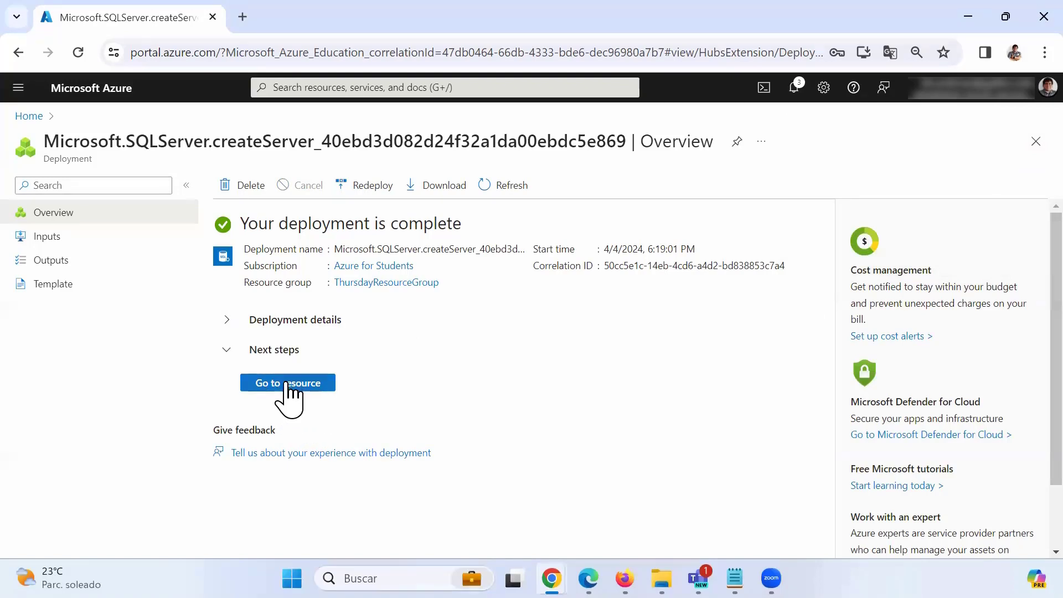
pyautogui.click(307, 389)
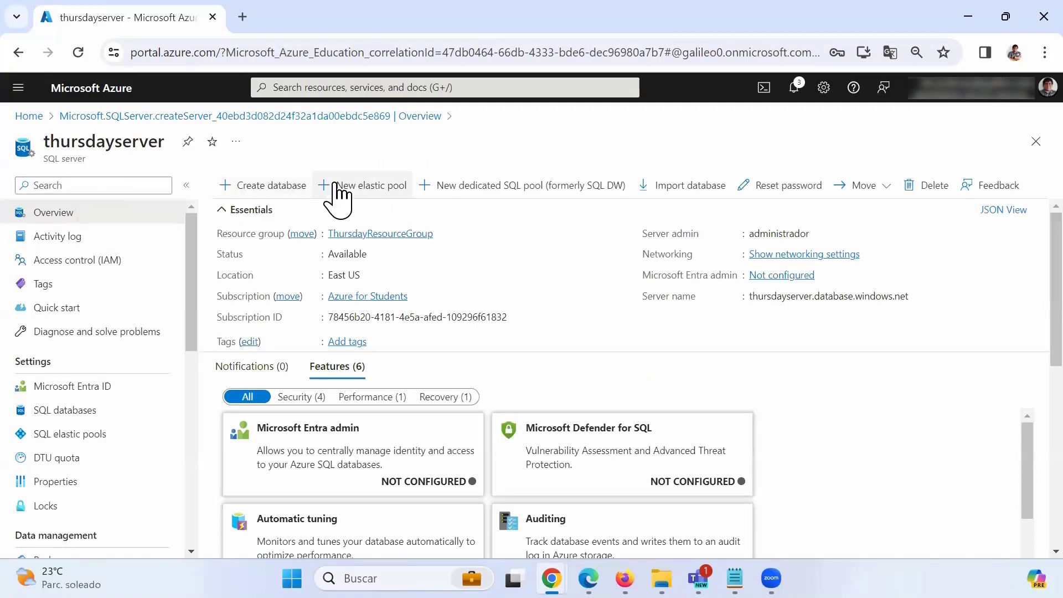
pyautogui.click(263, 185)
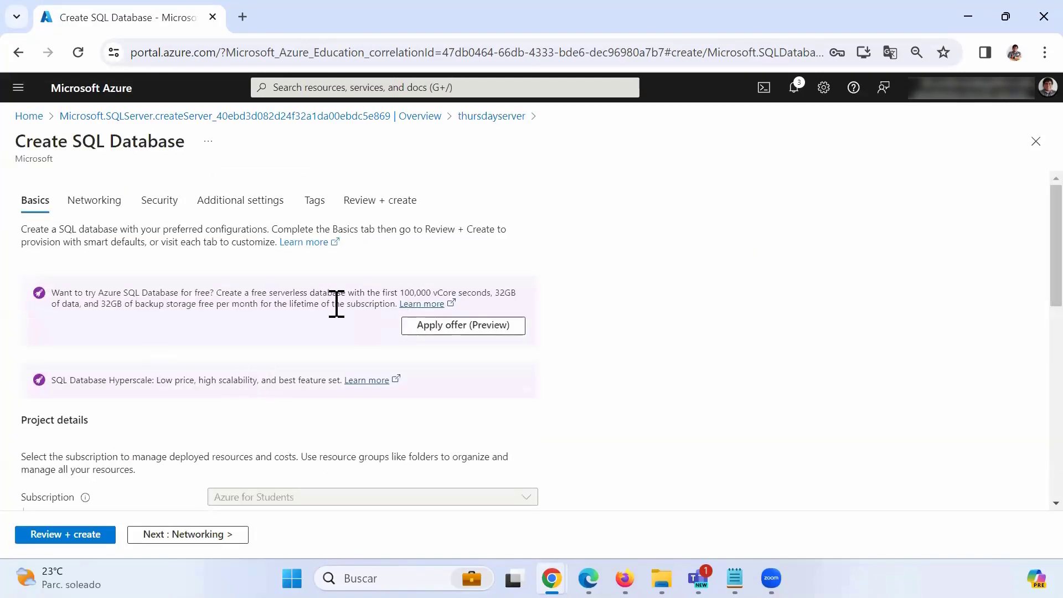
# Circle the unavailable Compute + storage setting with an annotation, then clear it.
pyautogui.scroll(-9, 309, 321)
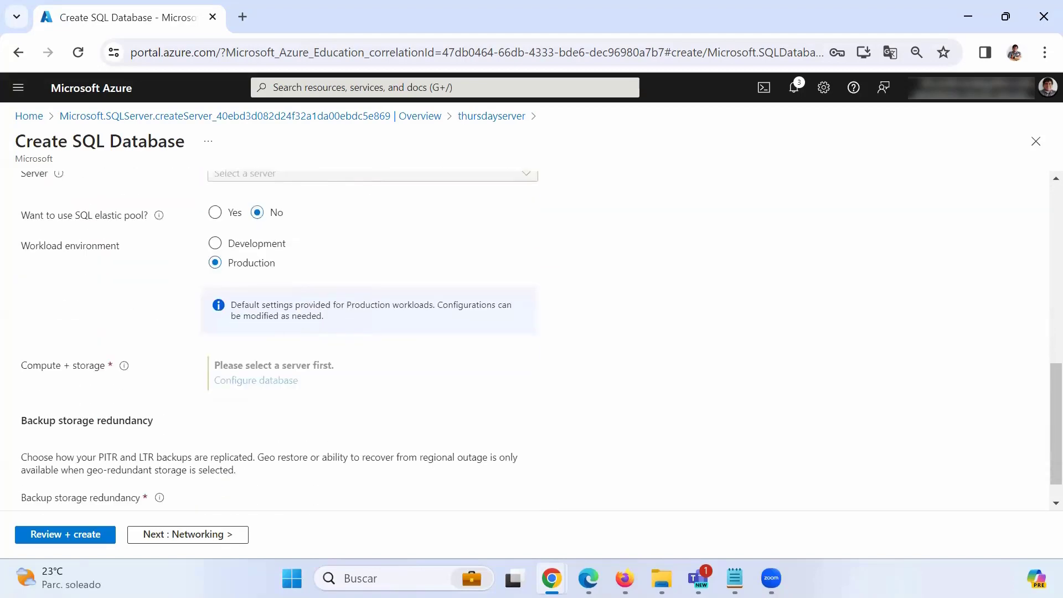
pyautogui.moveTo(394, 341)
pyautogui.mouseDown()
pyautogui.moveTo(263, 328)
pyautogui.moveTo(425, 424)
pyautogui.moveTo(237, 327)
pyautogui.moveTo(161, 334)
pyautogui.mouseUp()
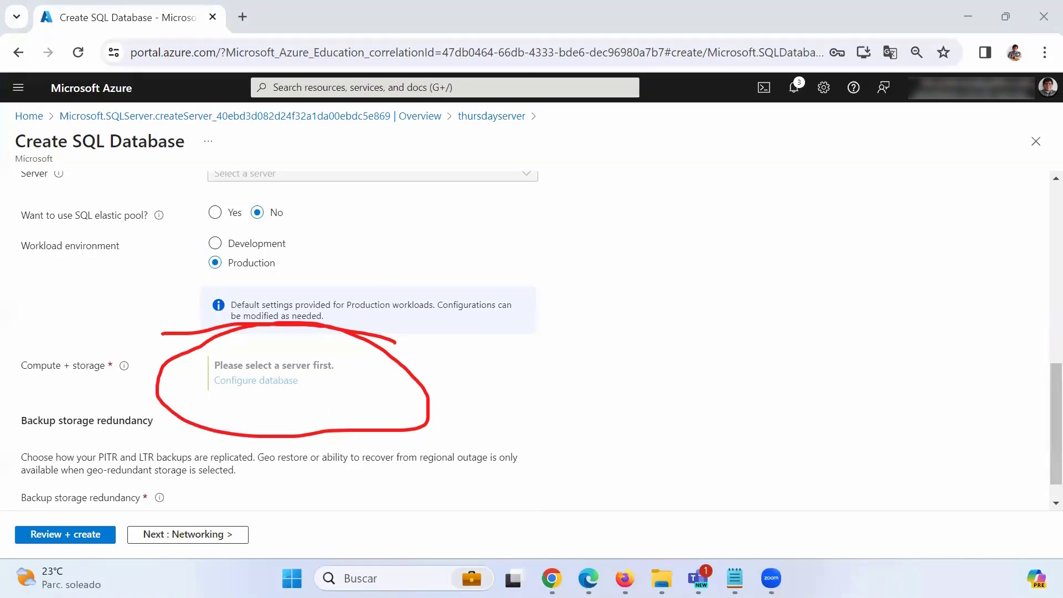
pyautogui.click(92, 72)
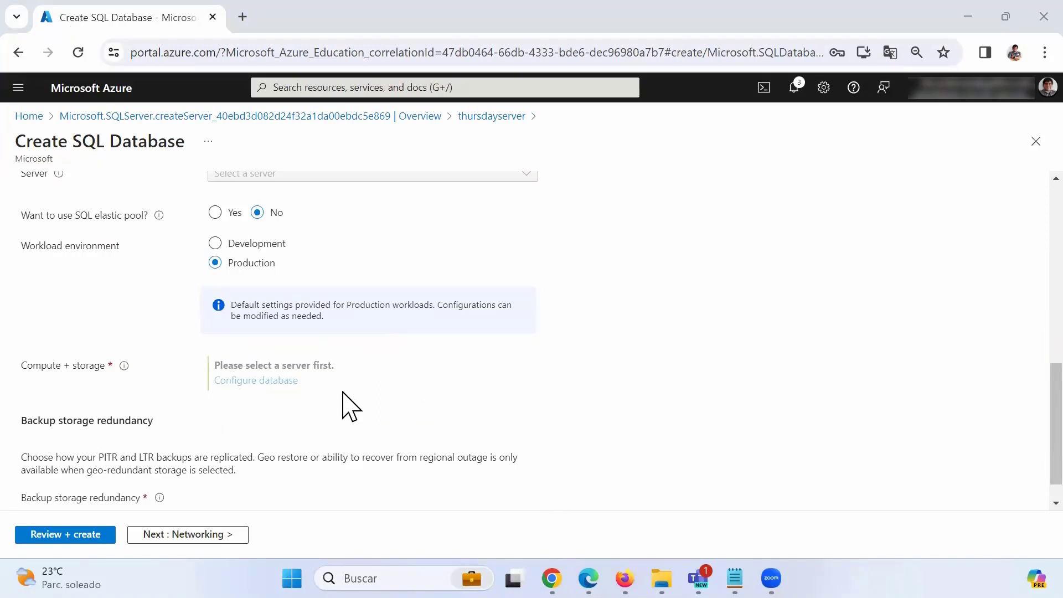
pyautogui.scroll(5, 344, 393)
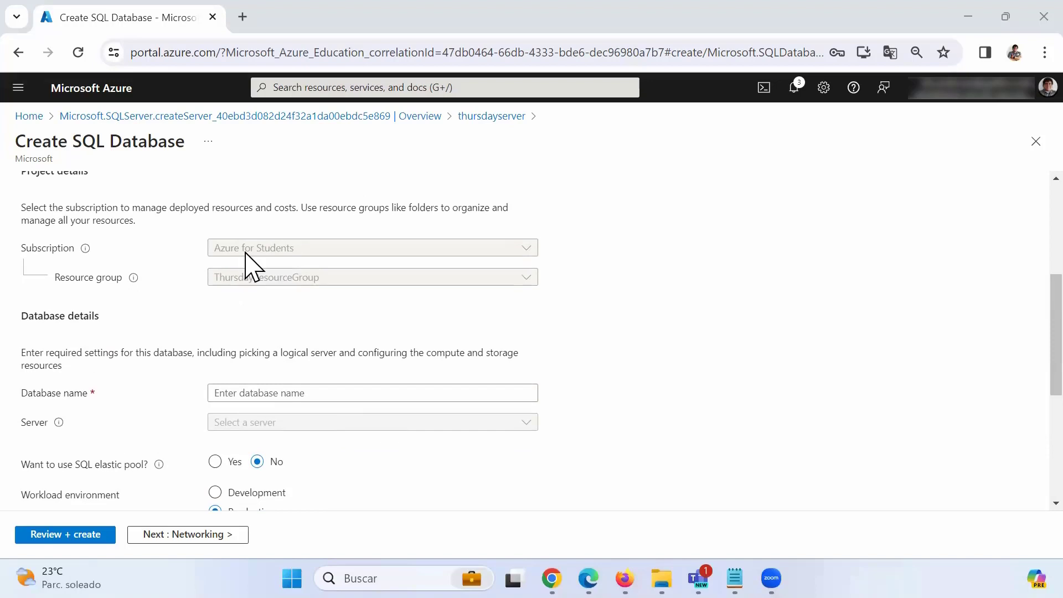
pyautogui.scroll(-3, 351, 454)
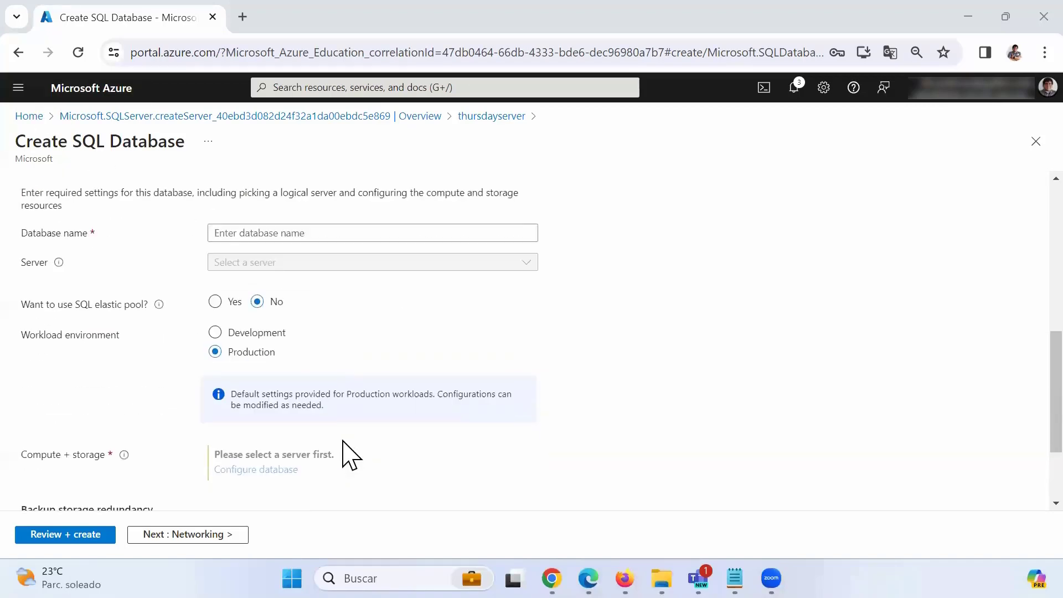
pyautogui.scroll(-2, 310, 460)
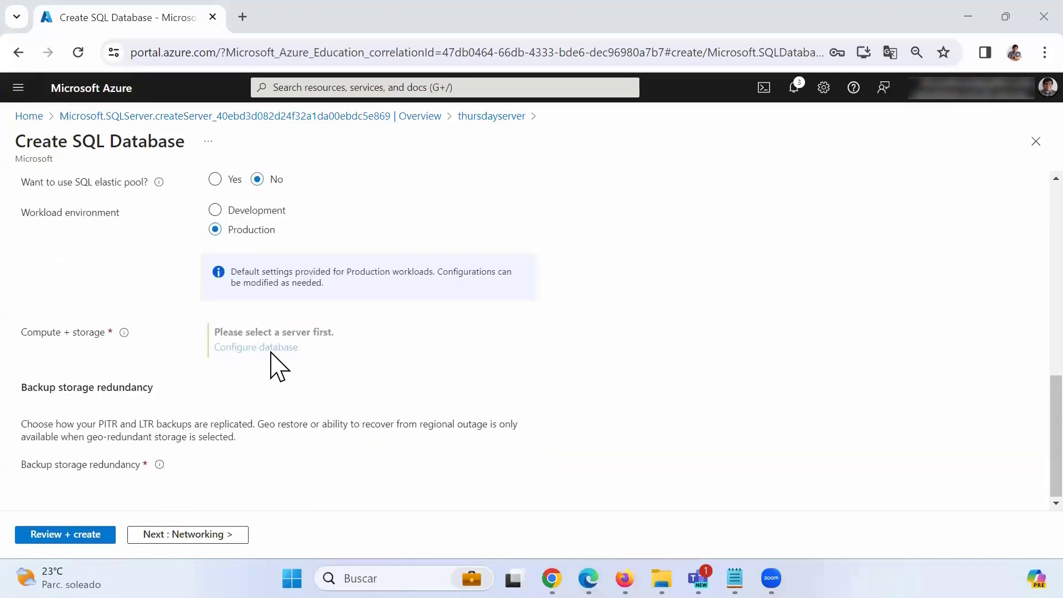
pyautogui.scroll(5, 335, 324)
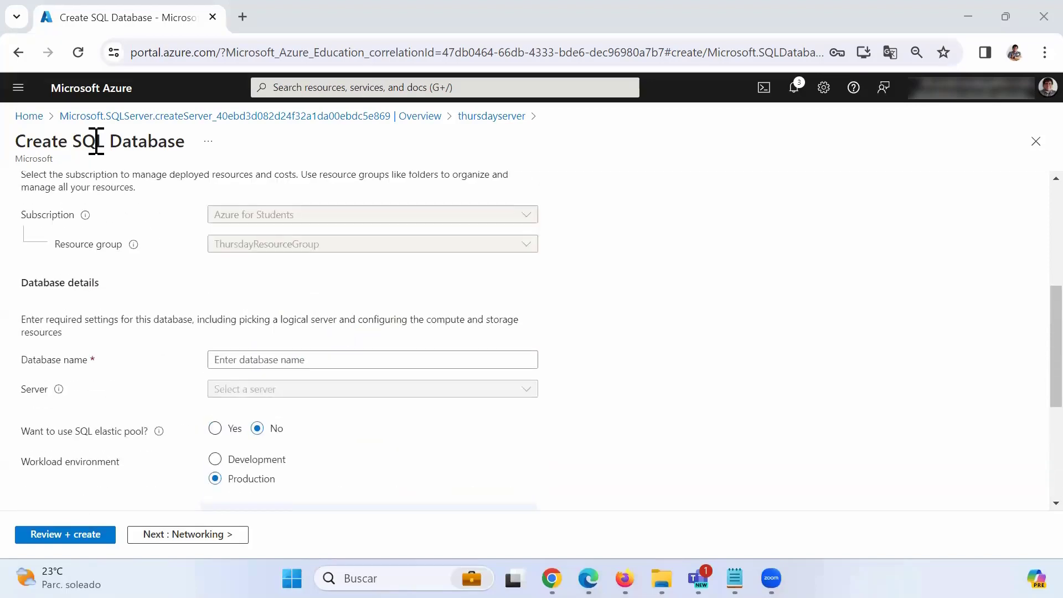
pyautogui.scroll(2, 304, 311)
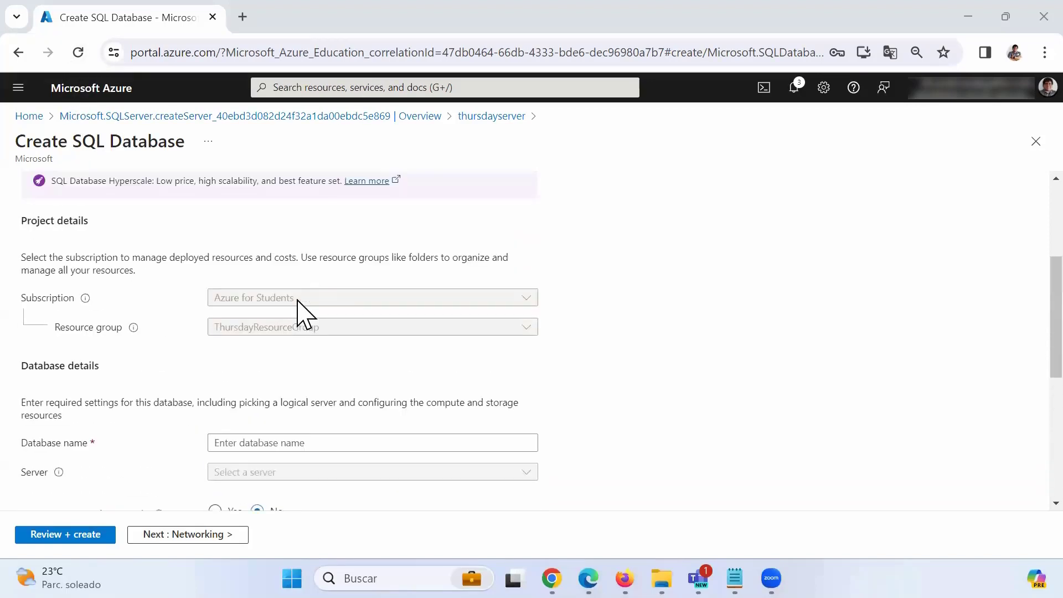
pyautogui.scroll(2, 218, 349)
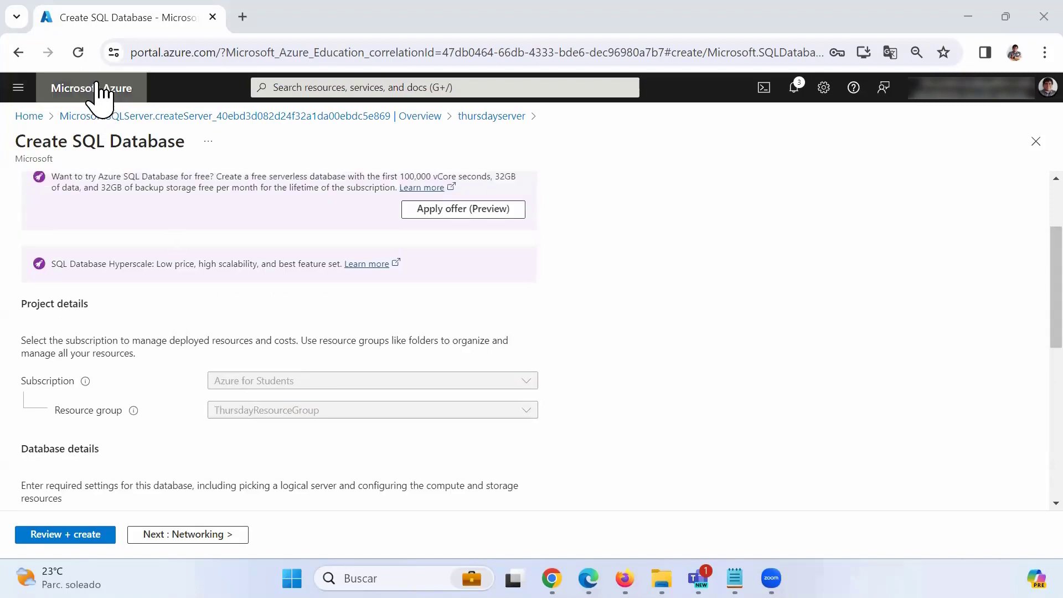
# Reload the Create SQL Database form and select the portal's base URL in the address bar.
pyautogui.click(78, 53)
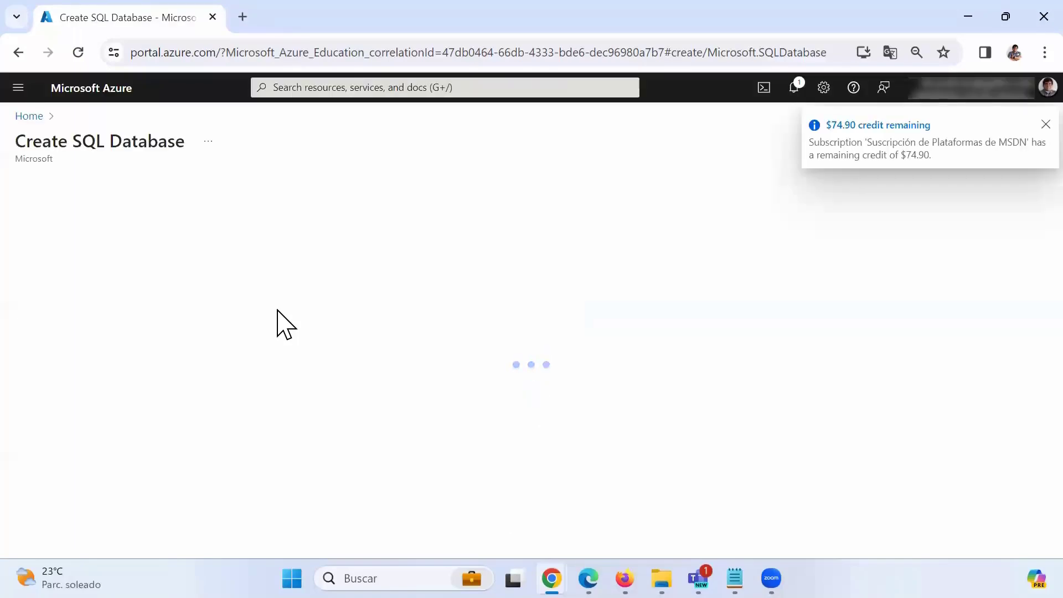
pyautogui.scroll(-10, 277, 311)
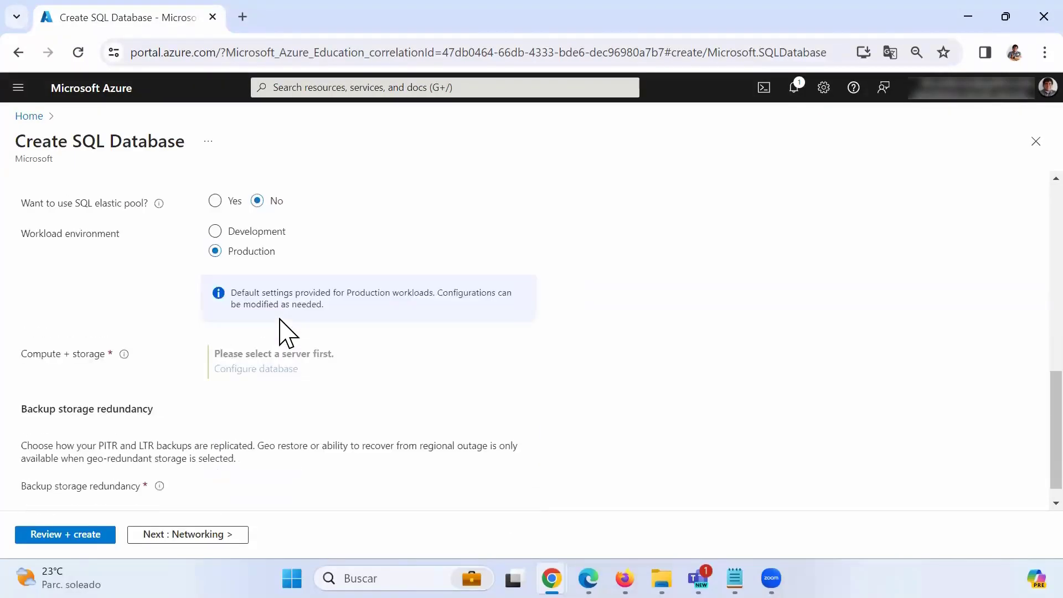
pyautogui.scroll(-1, 279, 319)
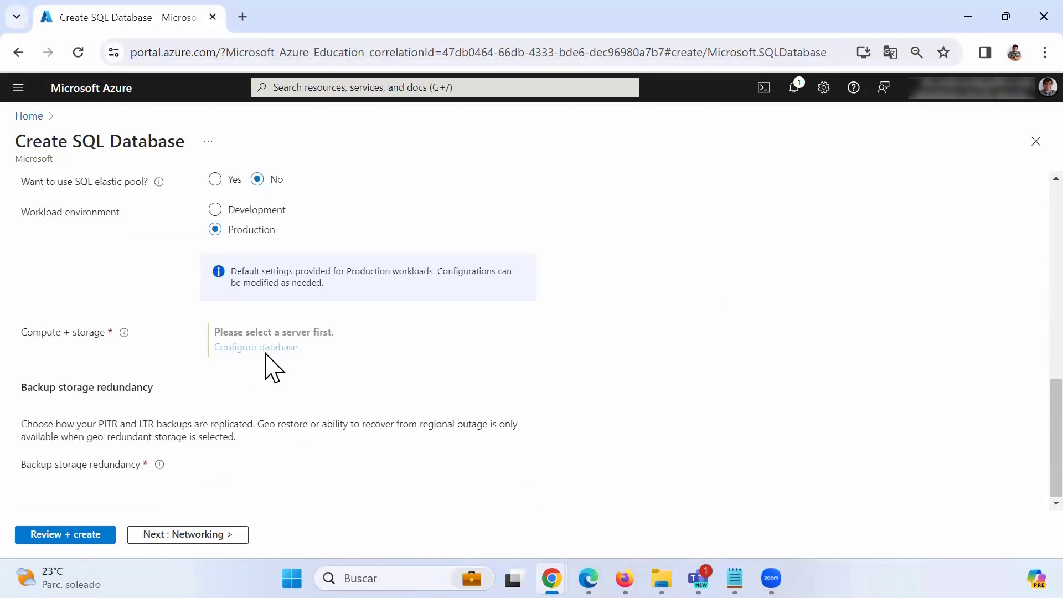
pyautogui.scroll(10, 268, 365)
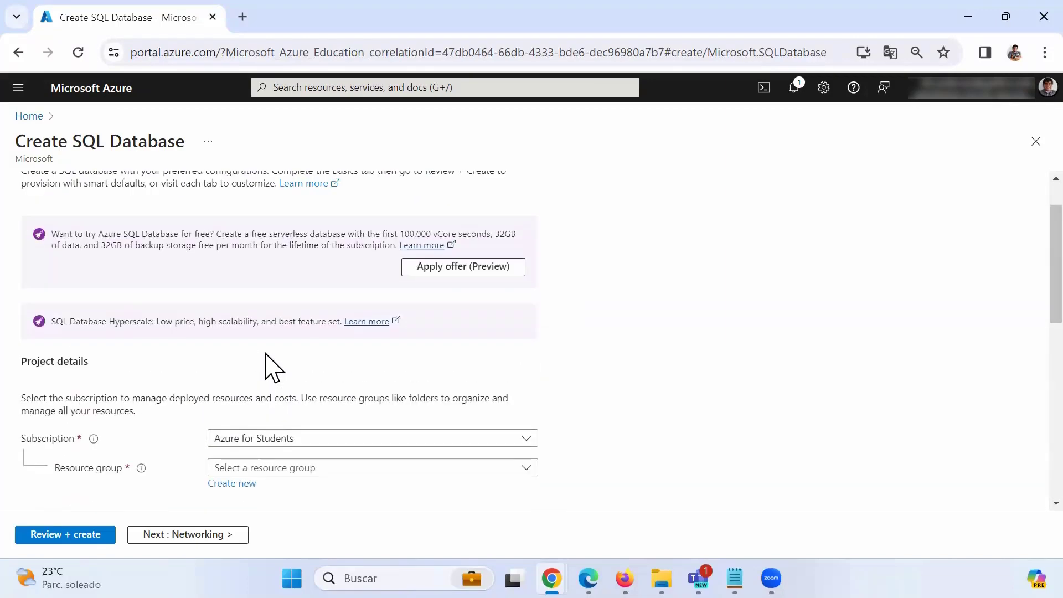
pyautogui.scroll(-6, 269, 368)
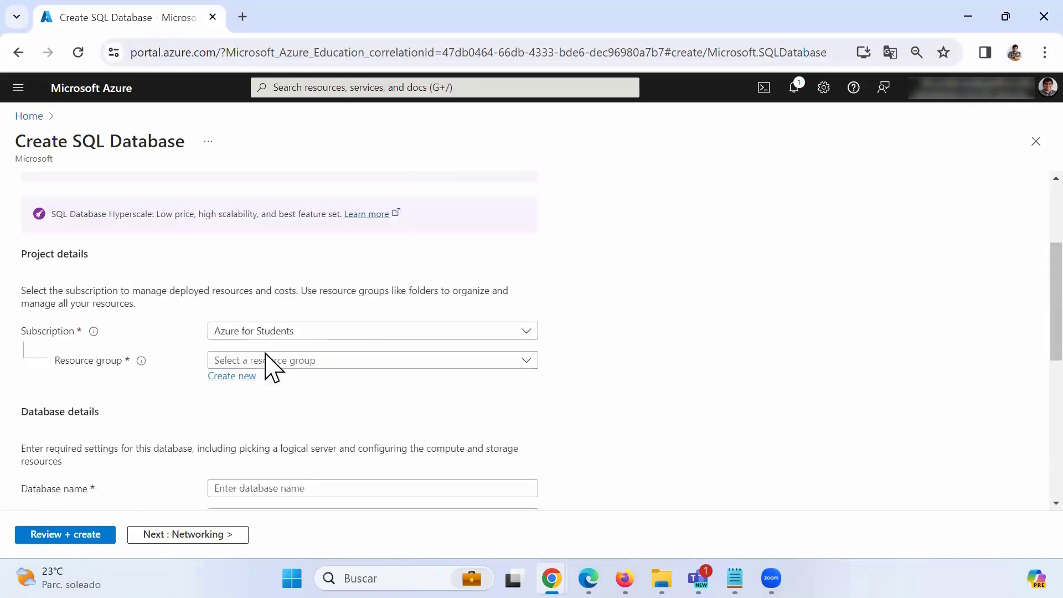
pyautogui.scroll(-3, 311, 440)
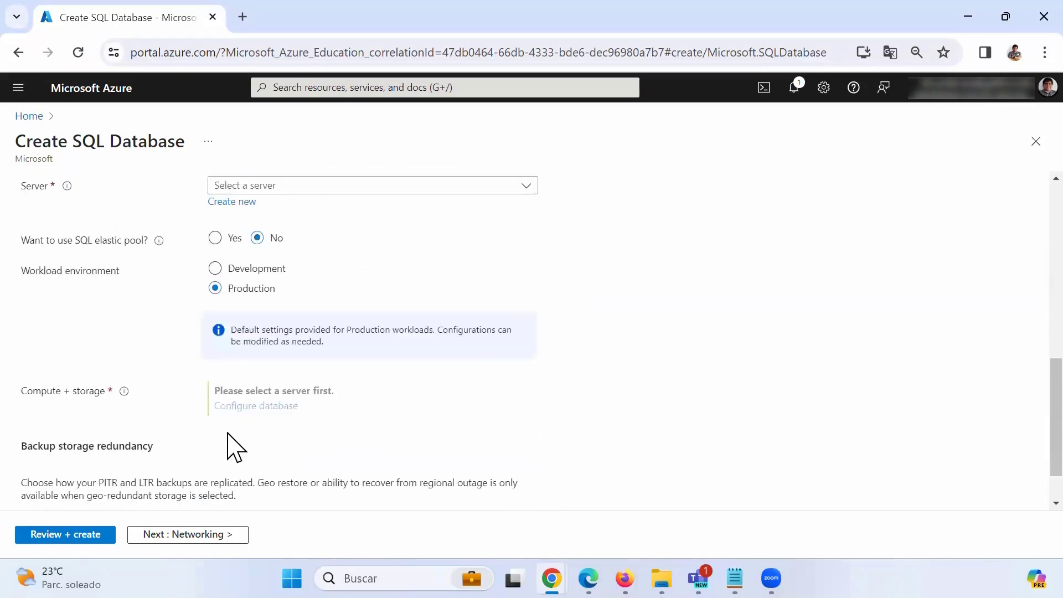
pyautogui.scroll(9, 271, 434)
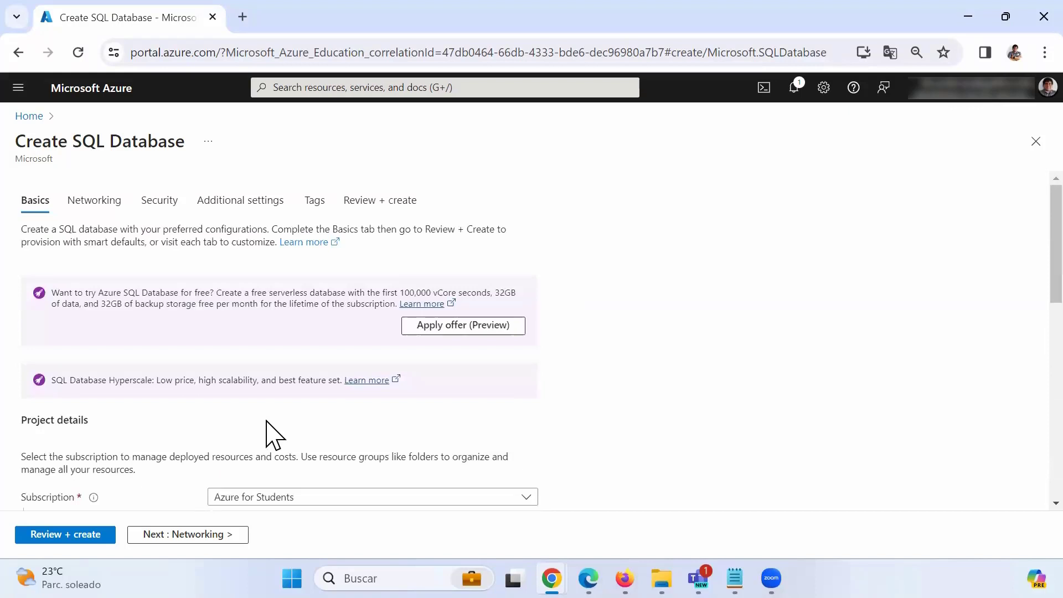
pyautogui.moveTo(222, 53); pyautogui.dragTo(86, 27)
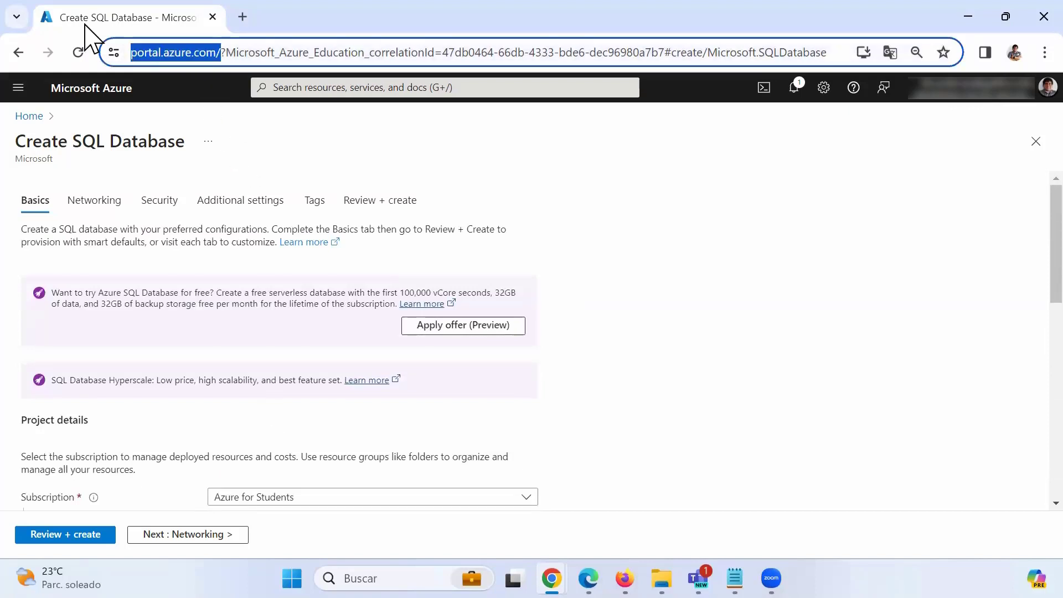
# Load the copied portal URL in a new tab, sign in, and open Data factories.
pyautogui.rightClick(204, 55)
pyautogui.click(274, 205)
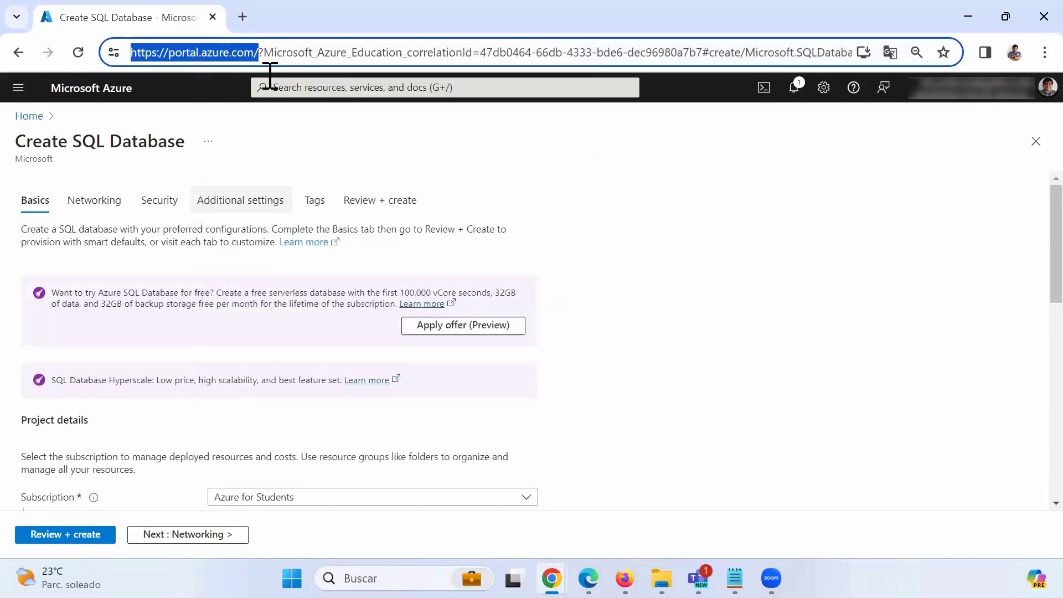
pyautogui.click(244, 17)
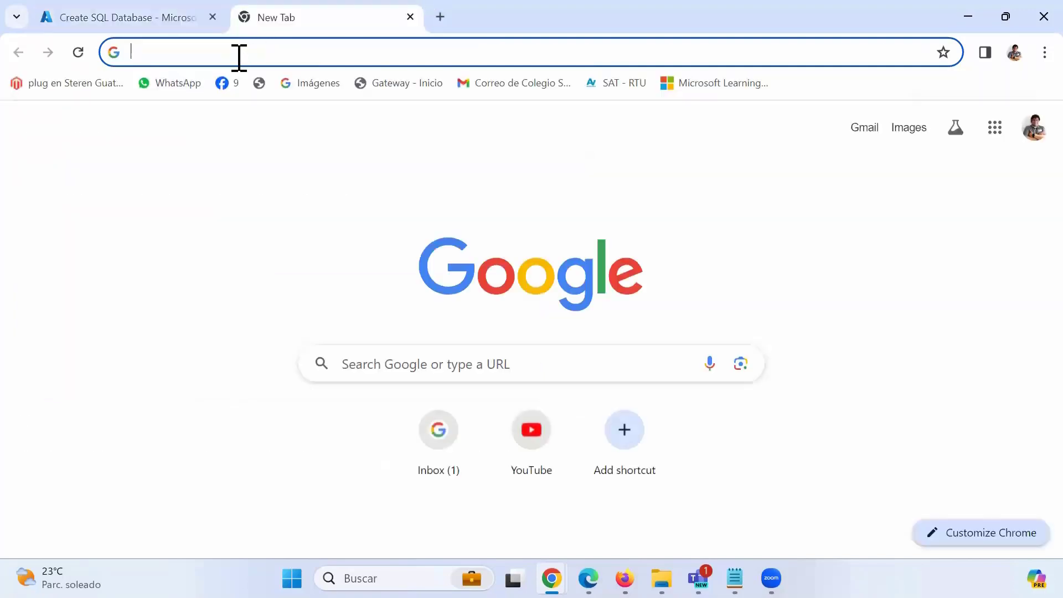
pyautogui.hotkey('ctrl', 'v')
pyautogui.press('Return')
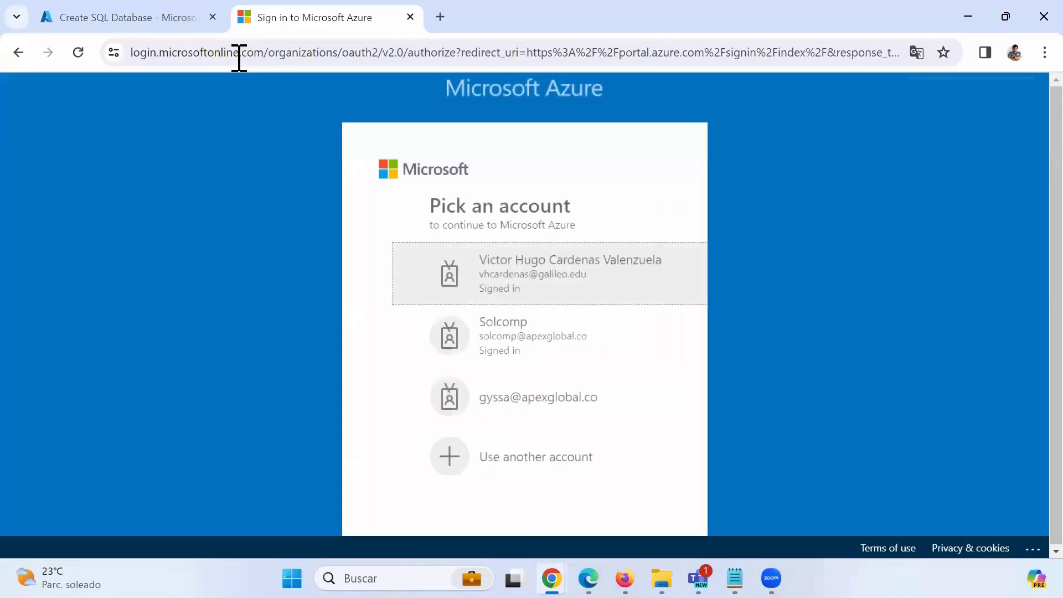
pyautogui.click(558, 268)
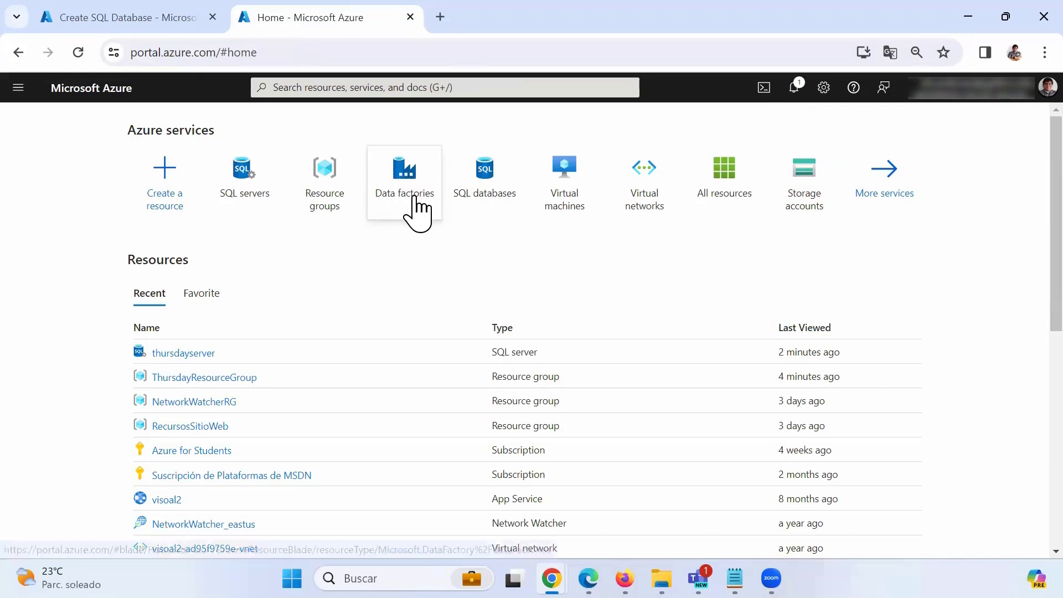
pyautogui.click(328, 91)
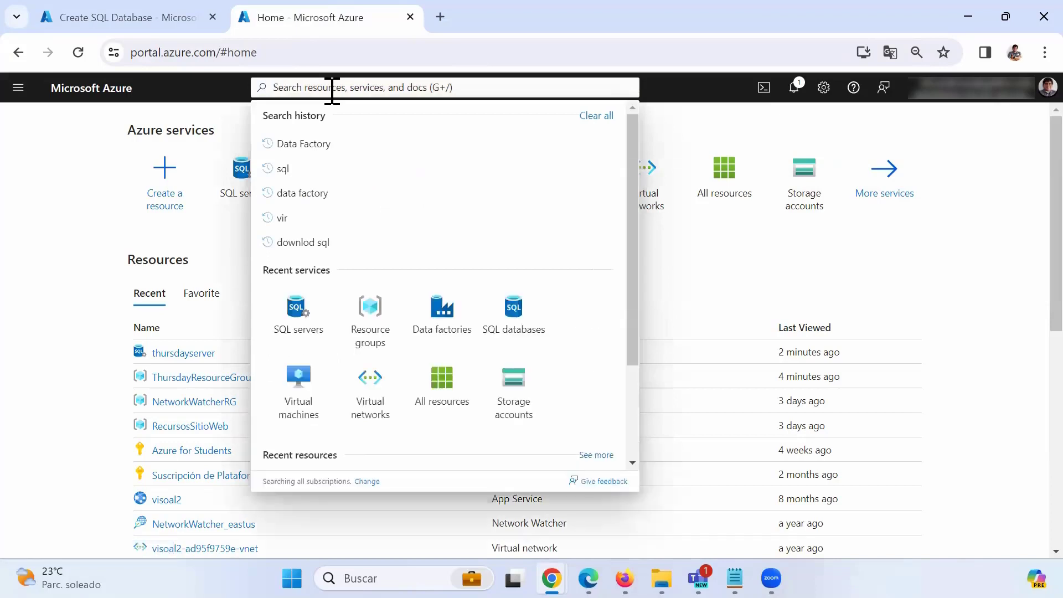
pyautogui.click(438, 310)
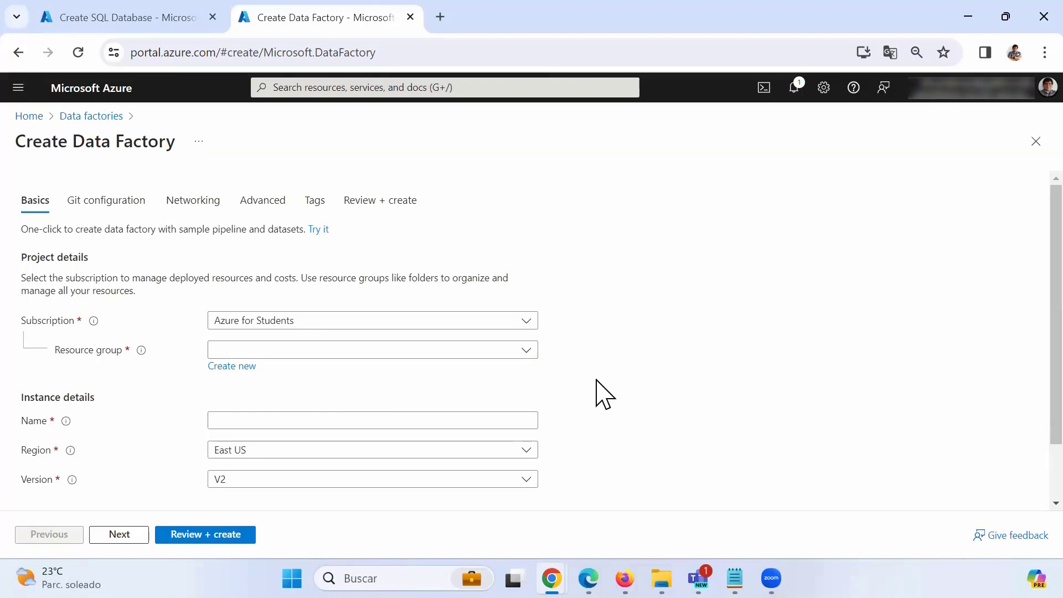
# Create data factory ThursdayDataFactory in ThursdayResourceGroup via Review + create.
pyautogui.scroll(-2, 604, 394)
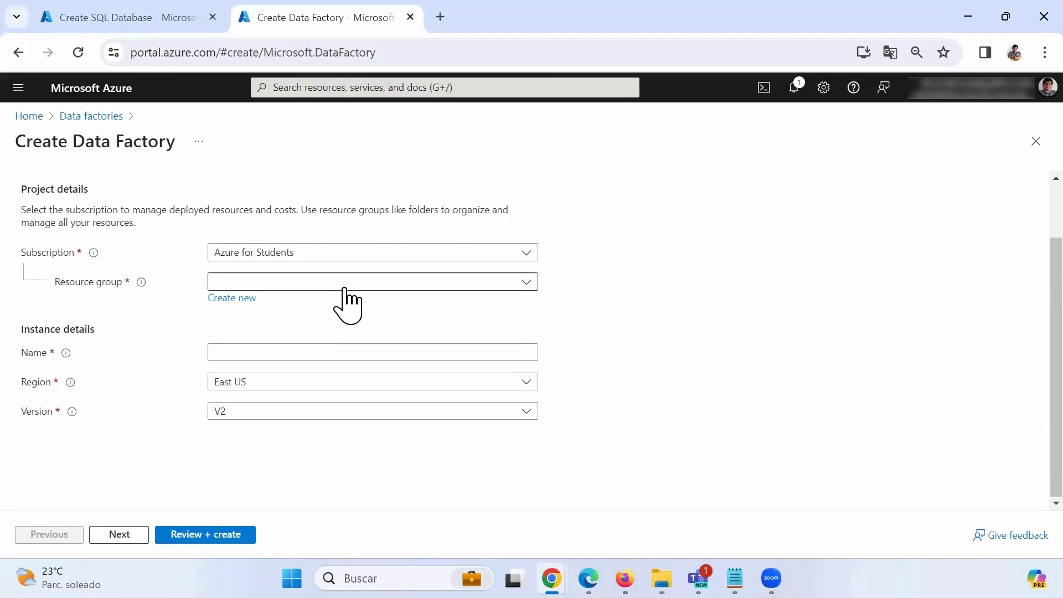
pyautogui.click(525, 284)
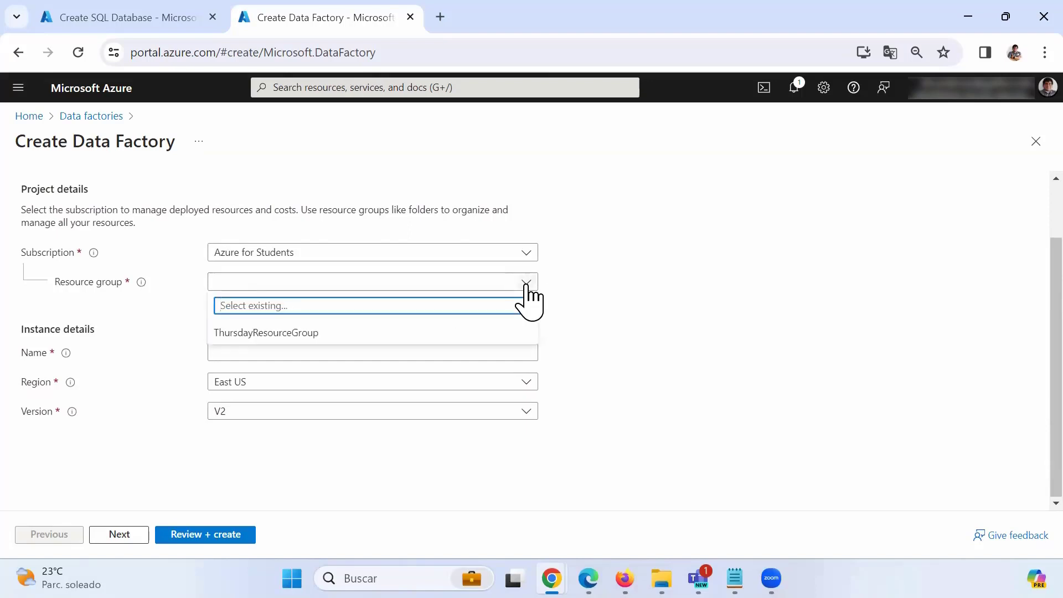
pyautogui.click(254, 333)
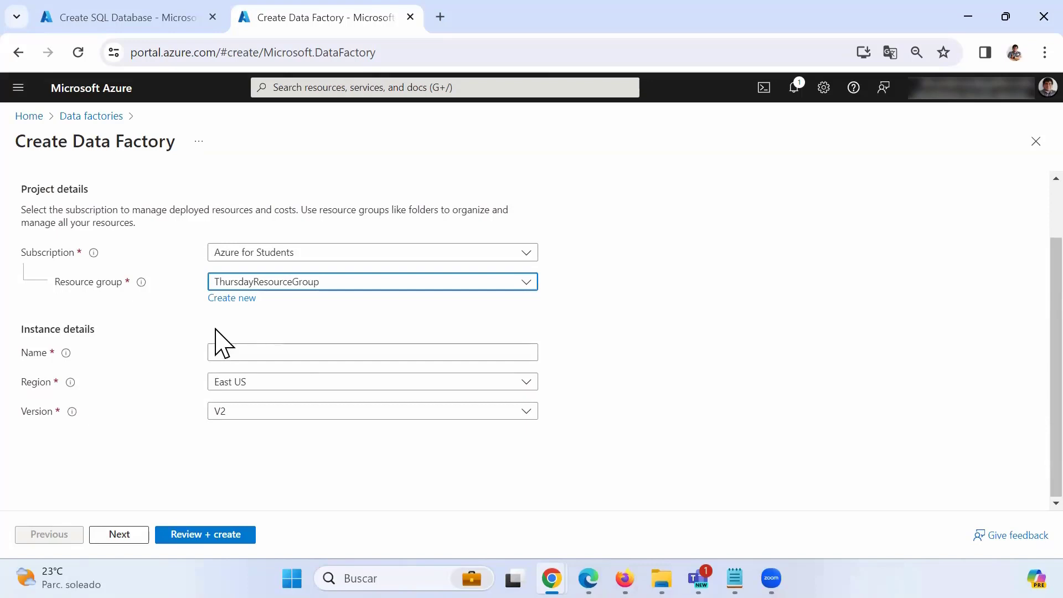
pyautogui.click(229, 355)
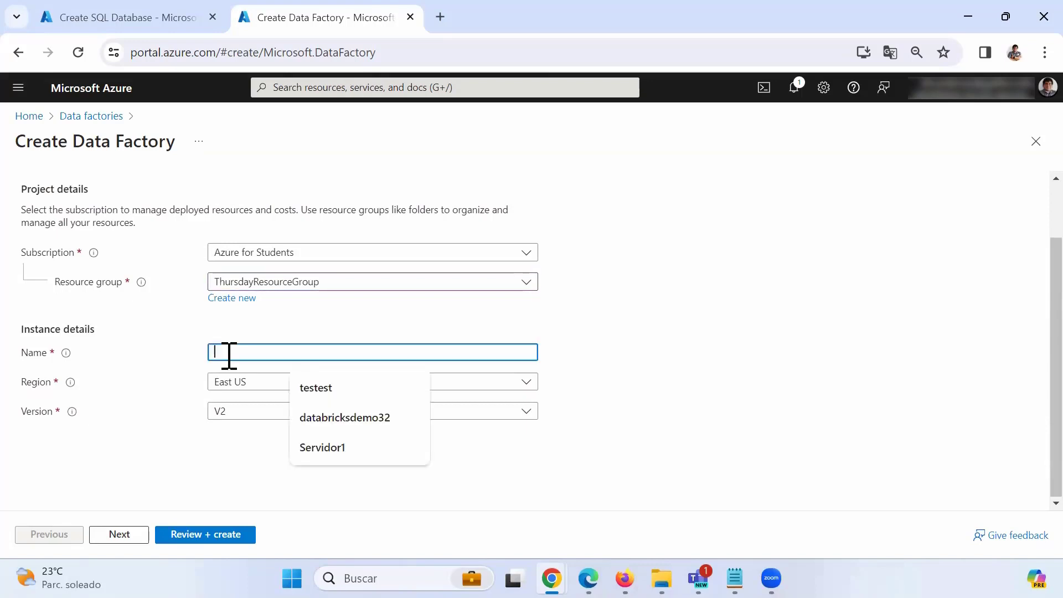
pyautogui.write('ThursdayDataFactory')
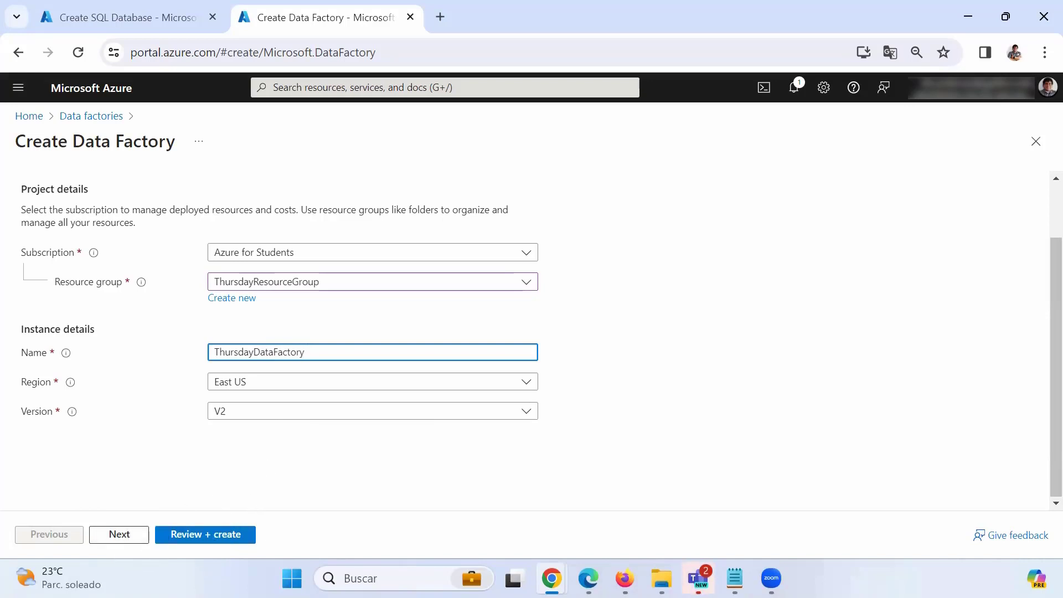
pyautogui.click(203, 536)
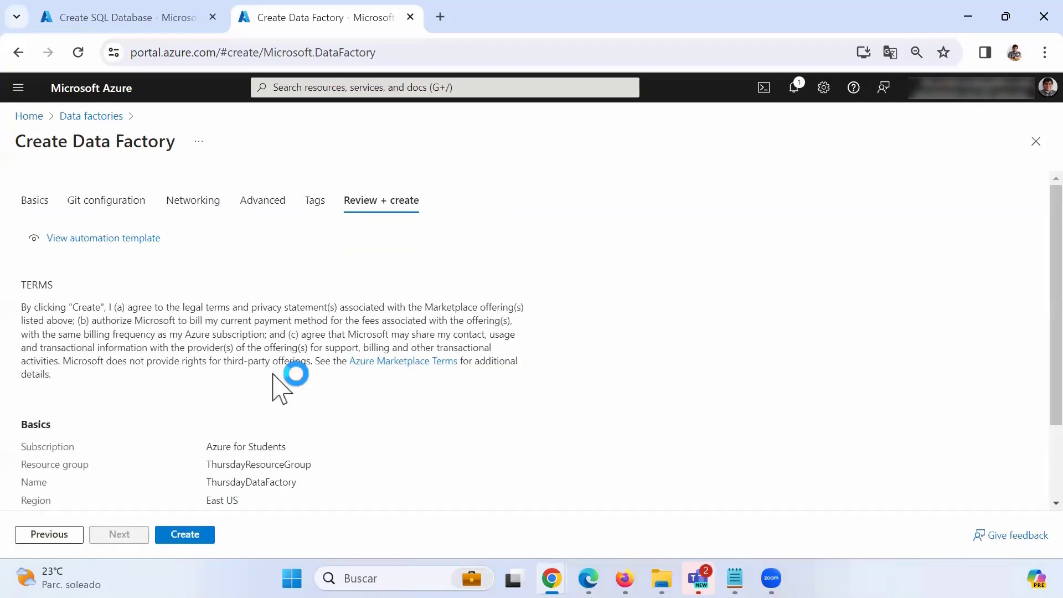
pyautogui.scroll(-2, 279, 388)
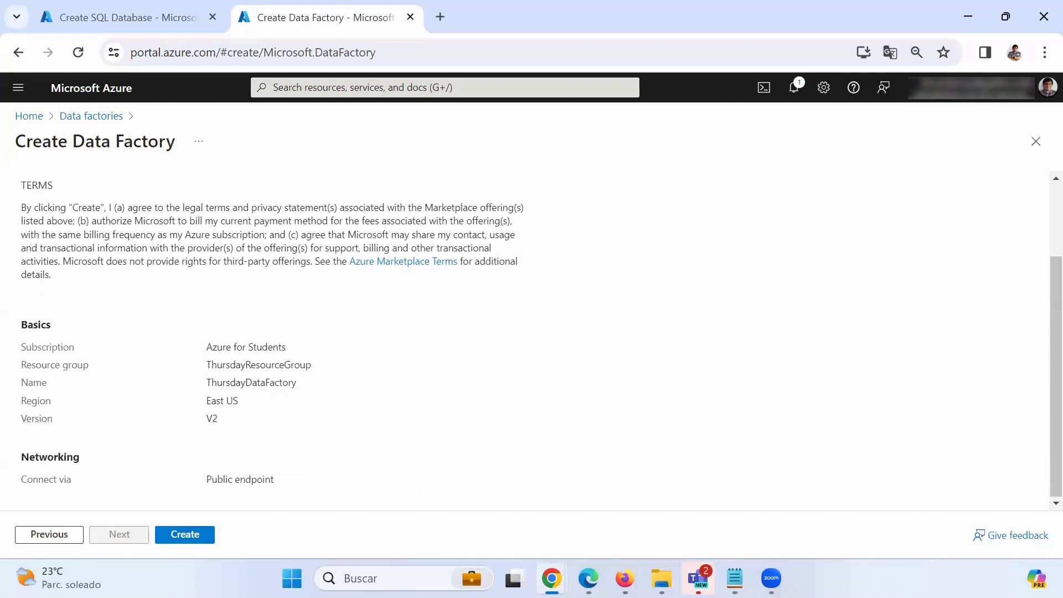
pyautogui.click(182, 535)
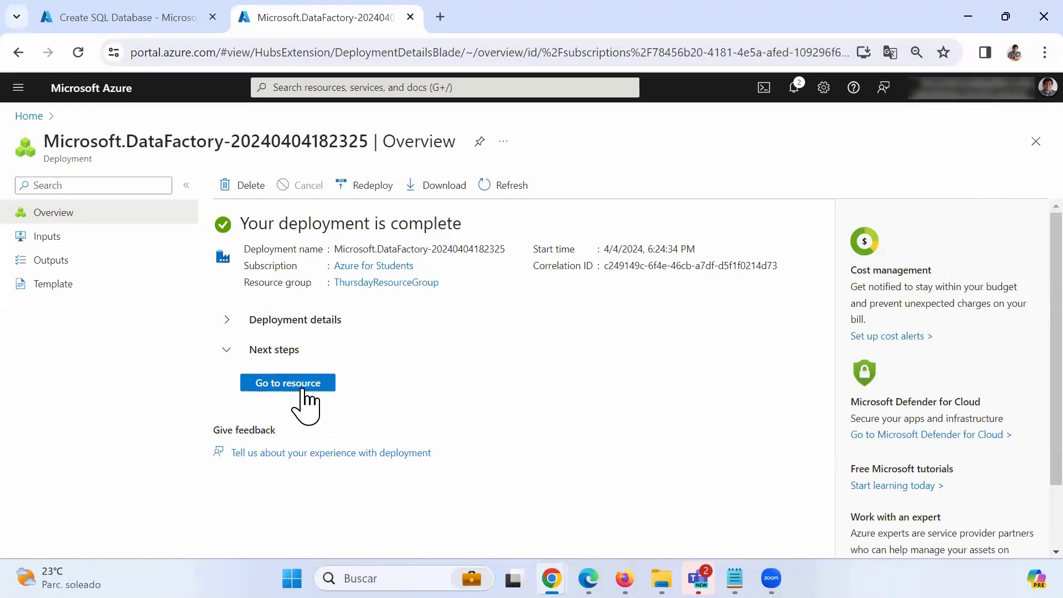
# Open the ThursdayDataFactory resource and launch Data Factory Studio in a new tab.
pyautogui.click(331, 383)
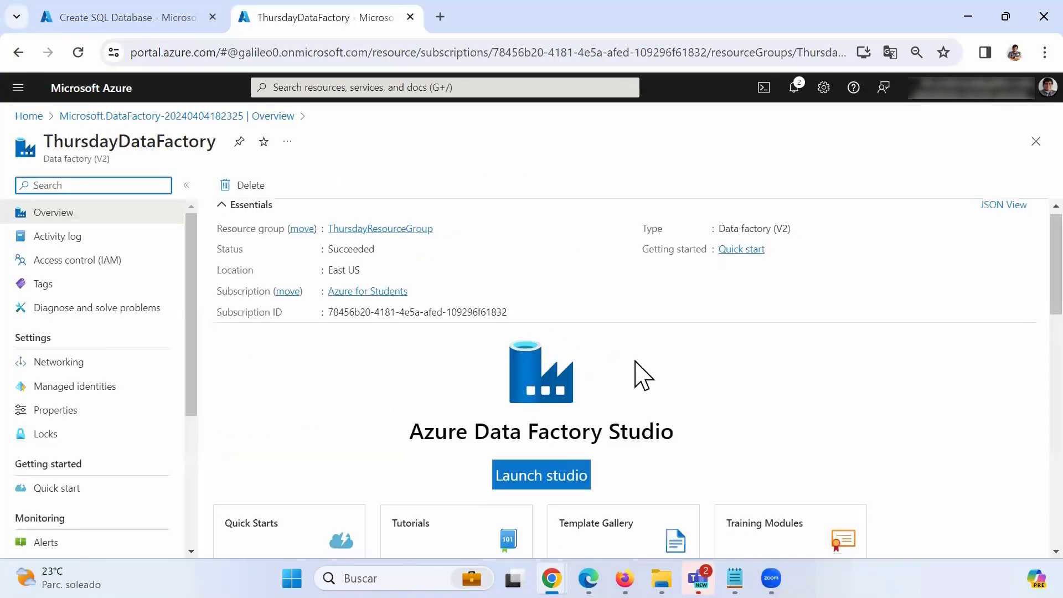
pyautogui.scroll(-1, 635, 373)
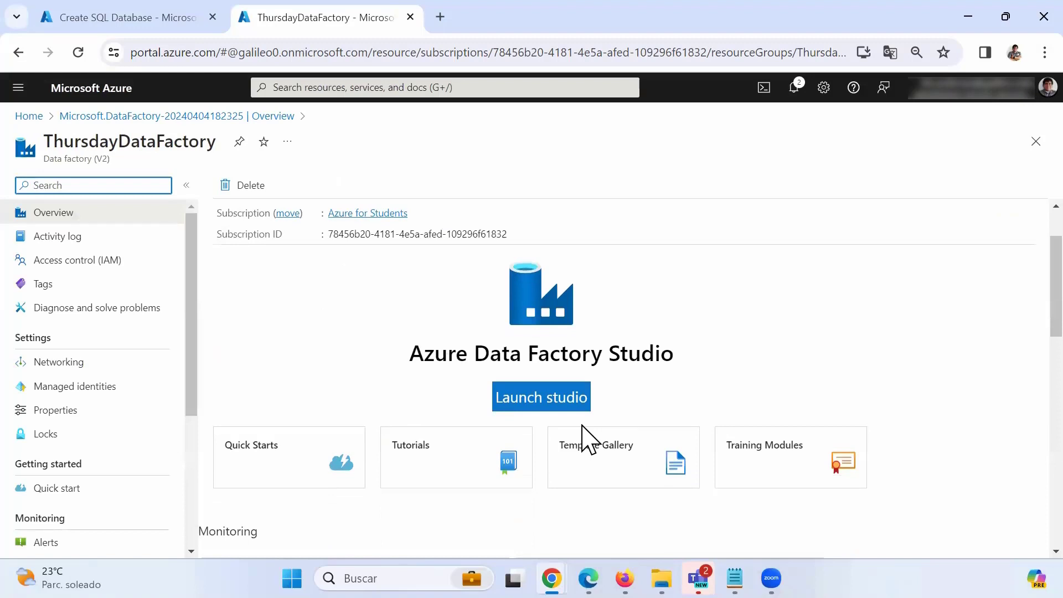
pyautogui.scroll(1, 589, 439)
pyautogui.scroll(-1, 667, 459)
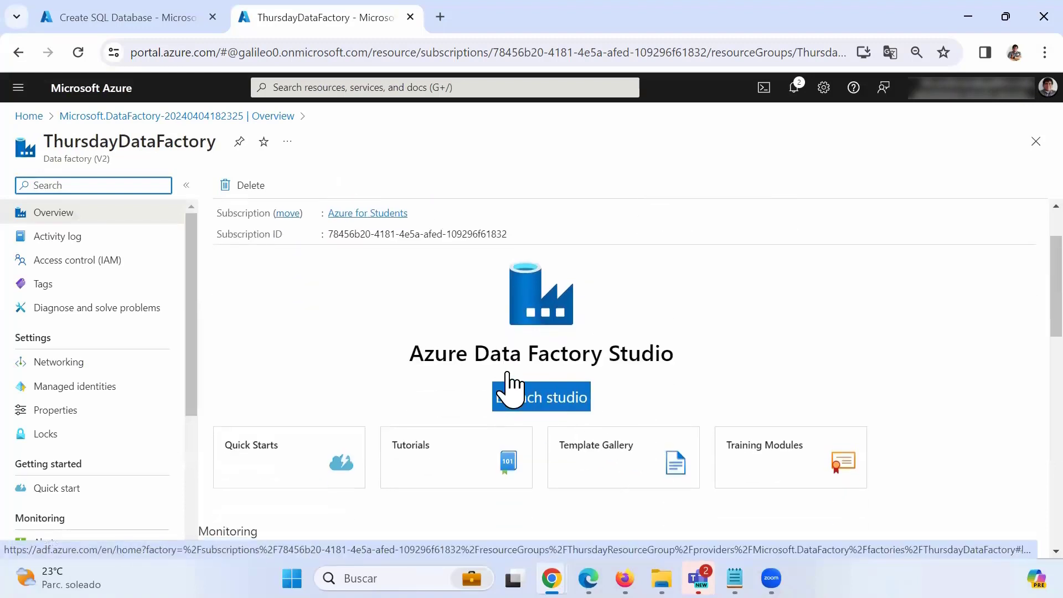
pyautogui.rightClick(542, 397)
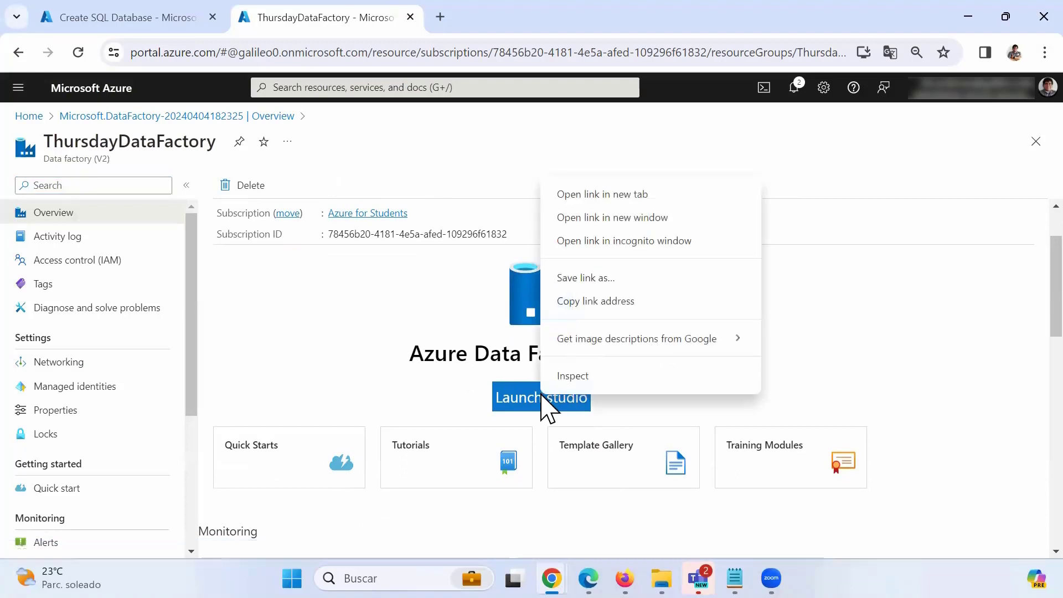
pyautogui.click(499, 407)
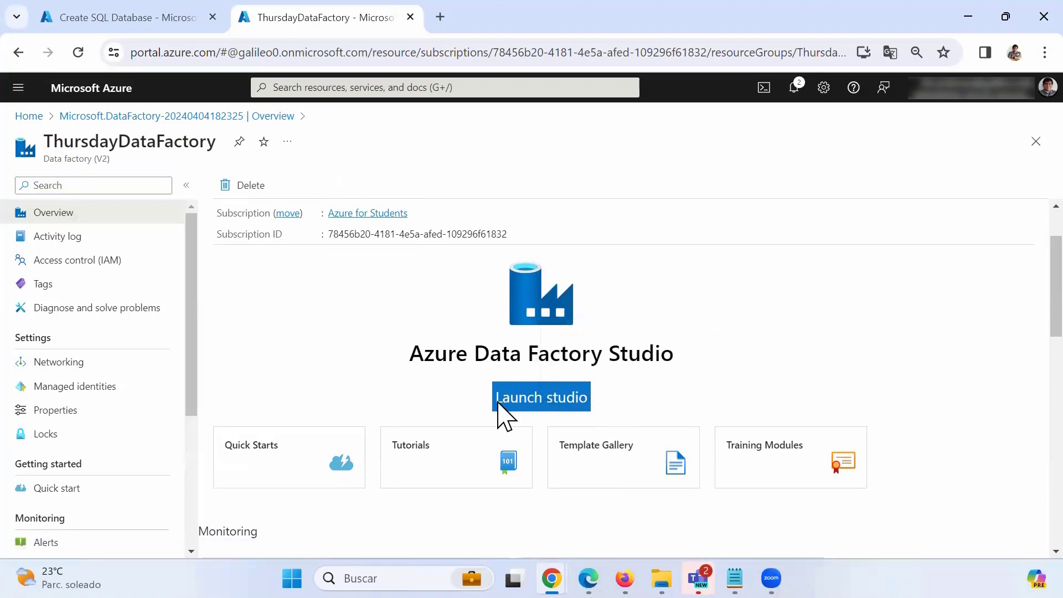
# Launch Data Factory Studio and switch to the Author workspace showing empty factory resources.
pyautogui.click(500, 406)
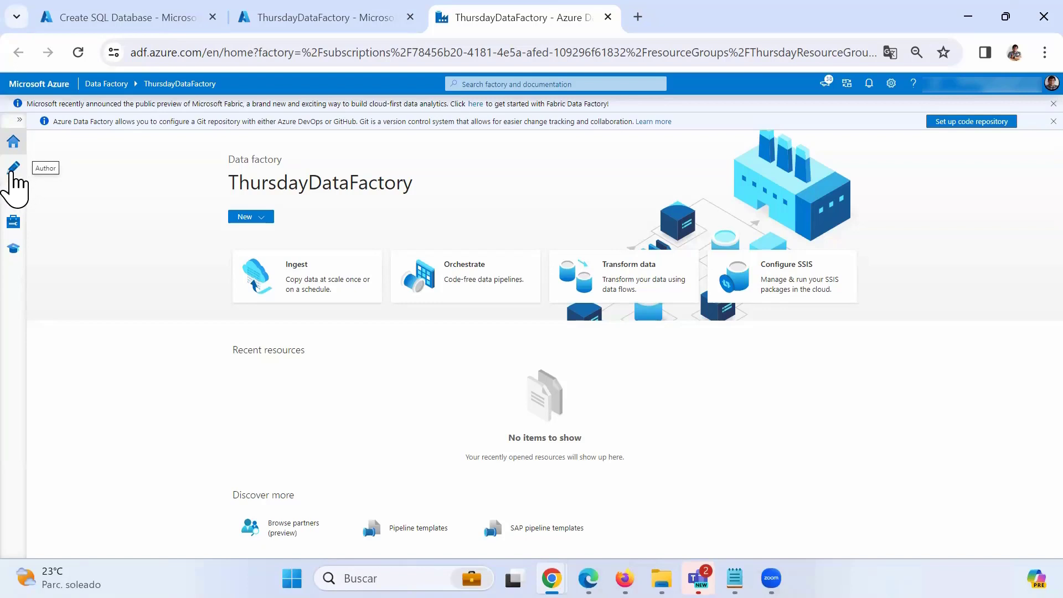
pyautogui.click(14, 175)
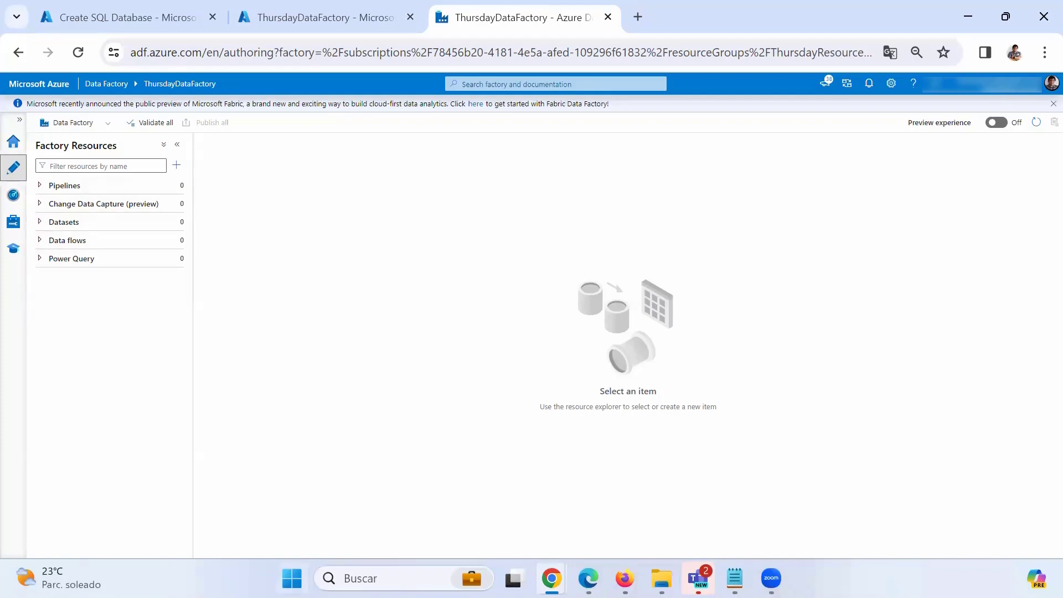
pyautogui.press('super')
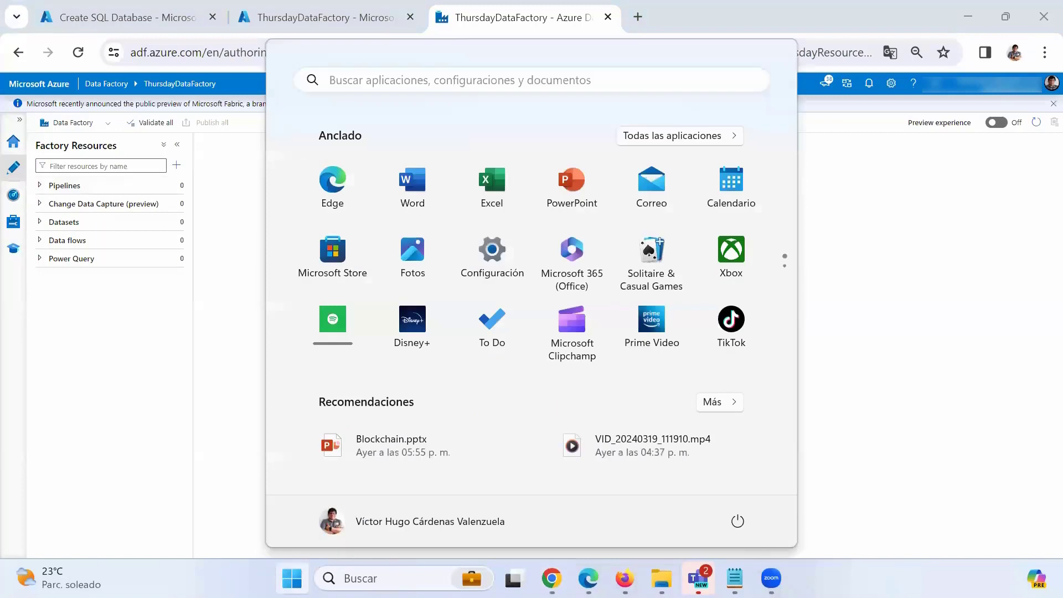
# Search 'visu' in the Start menu and launch Visual Studio 2019.
pyautogui.write('visual')
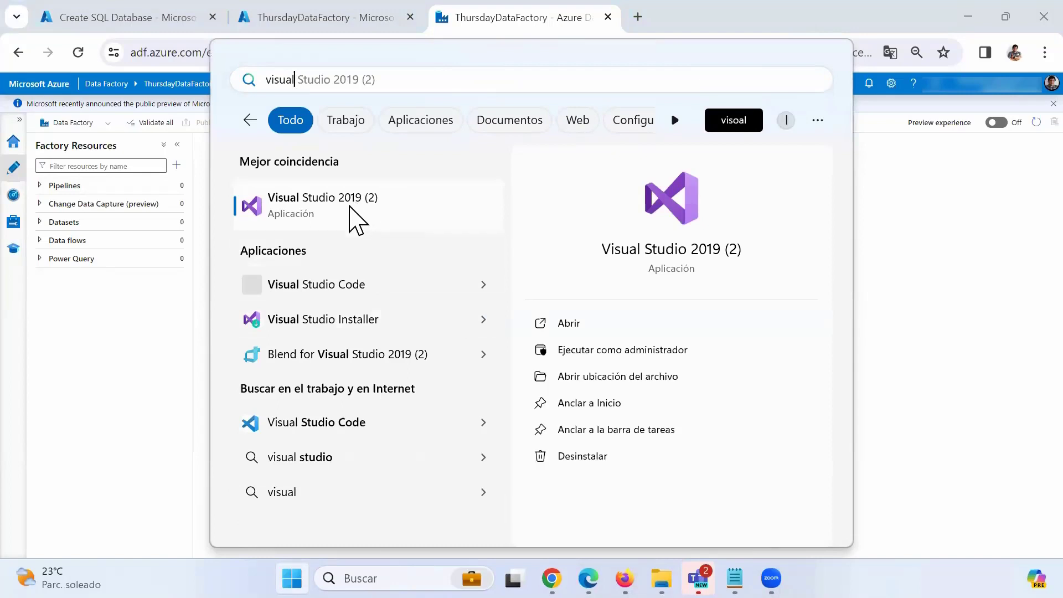
pyautogui.click(352, 213)
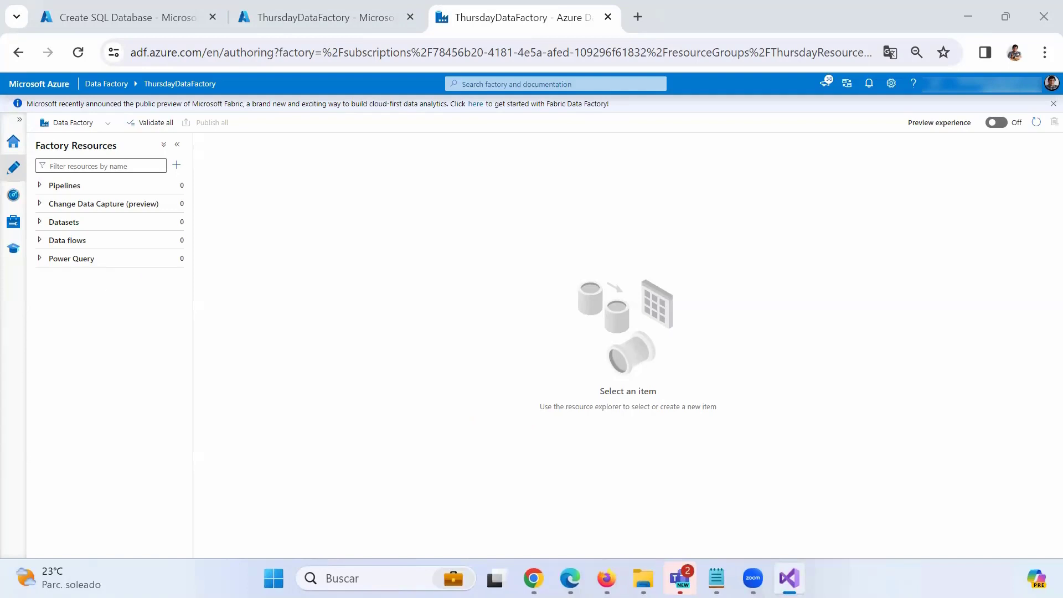
pyautogui.click(63, 204)
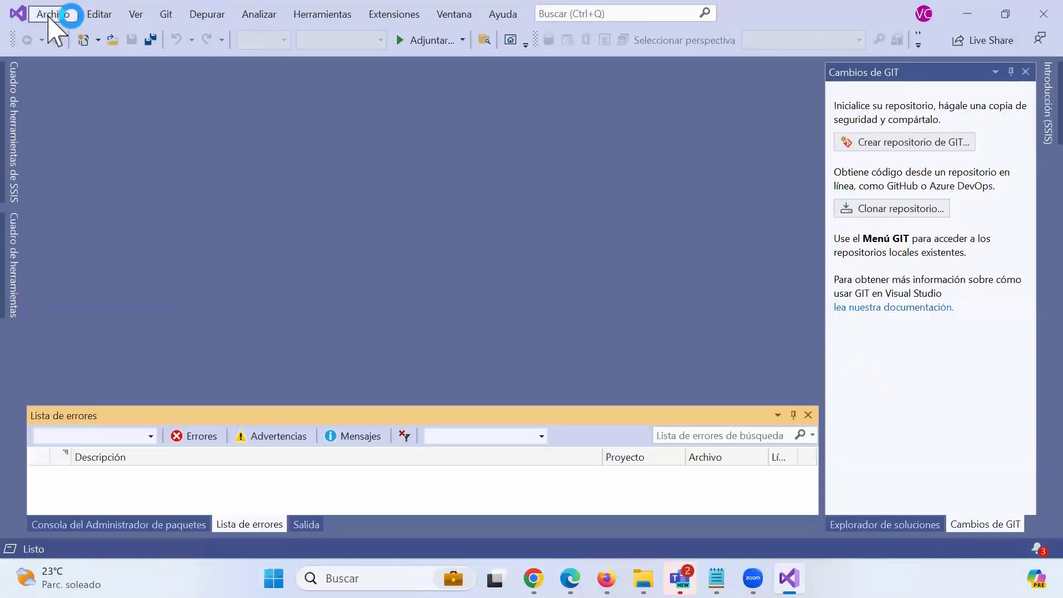
# Open the recent SSISIncrementalLoad.sln solution from the EjercicioIncremental folder.
pyautogui.click(51, 14)
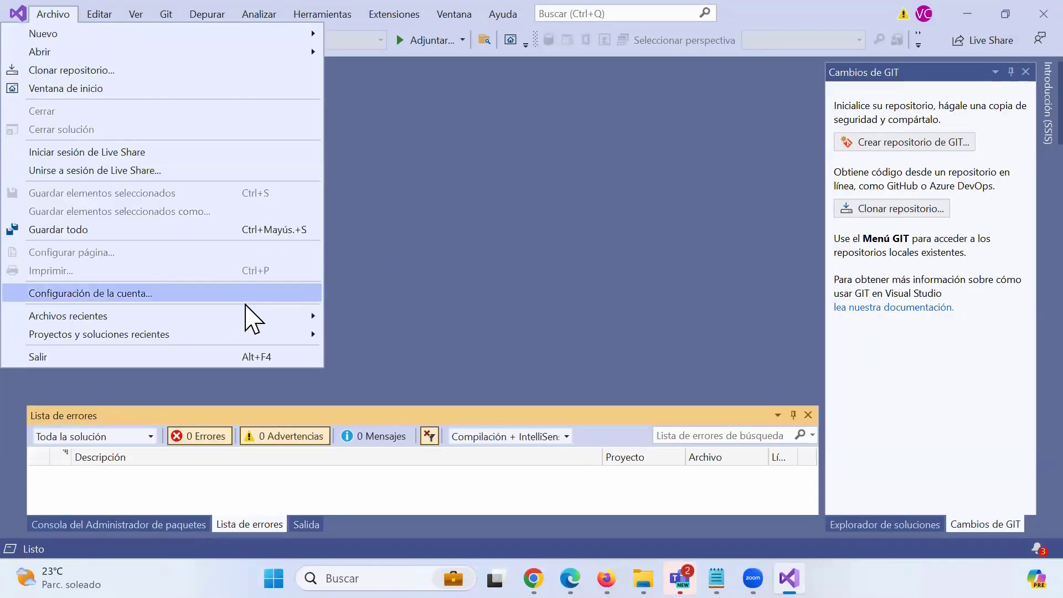
pyautogui.moveTo(308, 332)
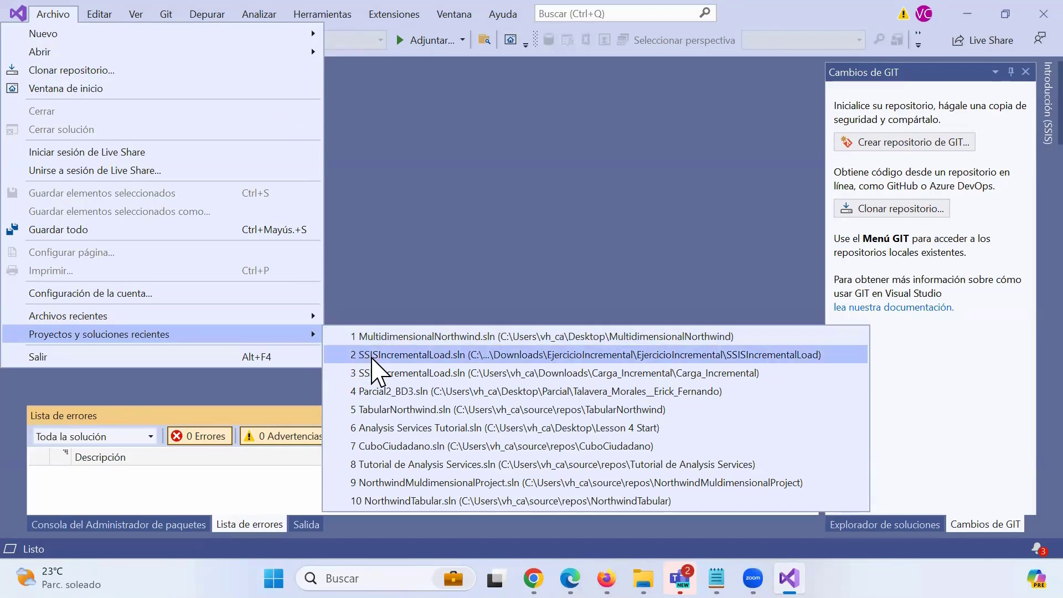
pyautogui.click(372, 355)
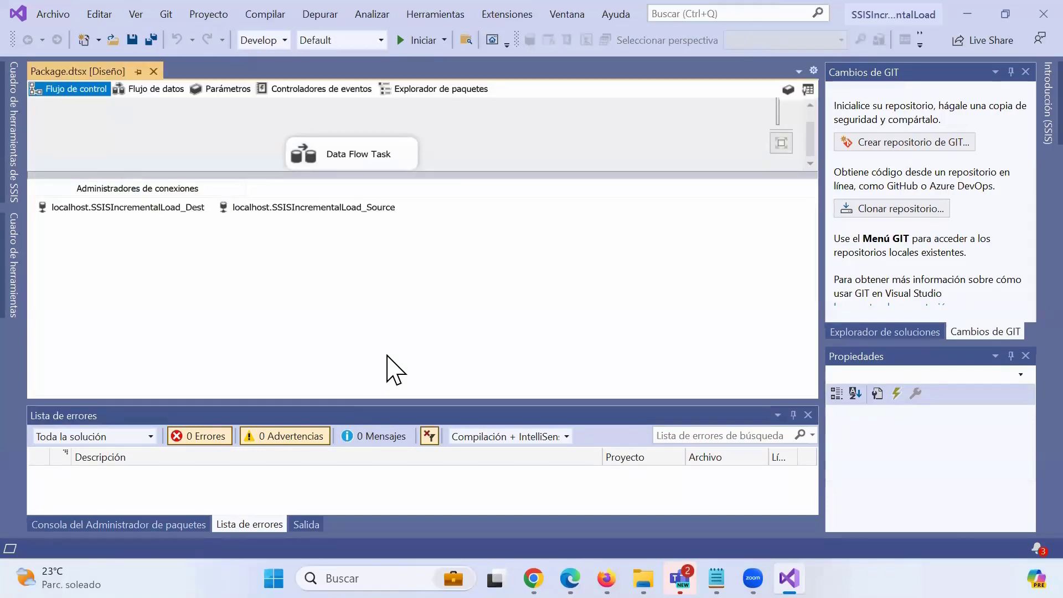
# Enlarge the designer and view the data flow's OLE DB Source and Lookup.
pyautogui.moveTo(436, 173); pyautogui.dragTo(456, 247)
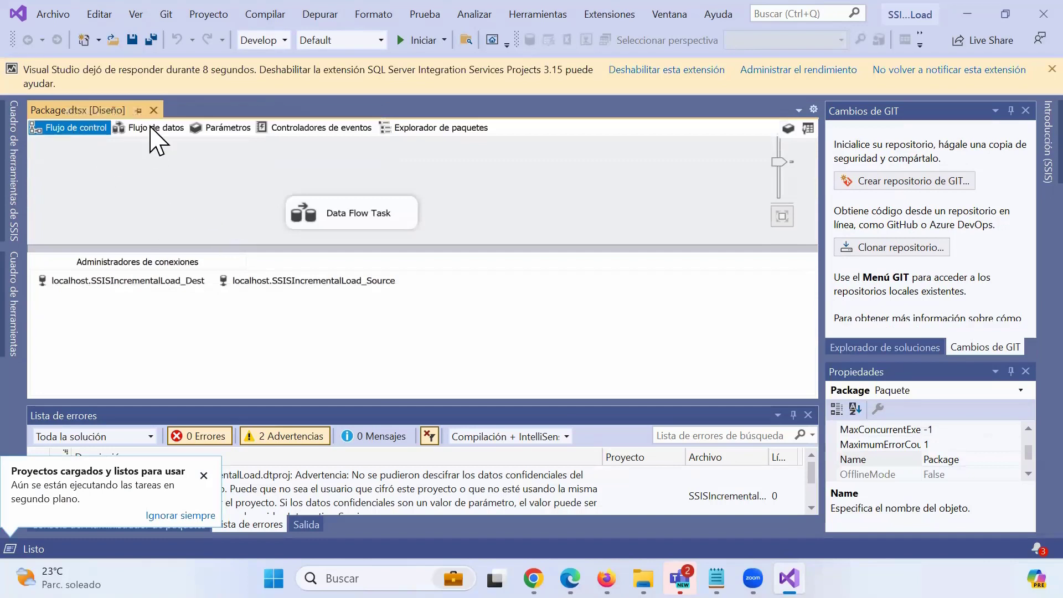
pyautogui.click(151, 129)
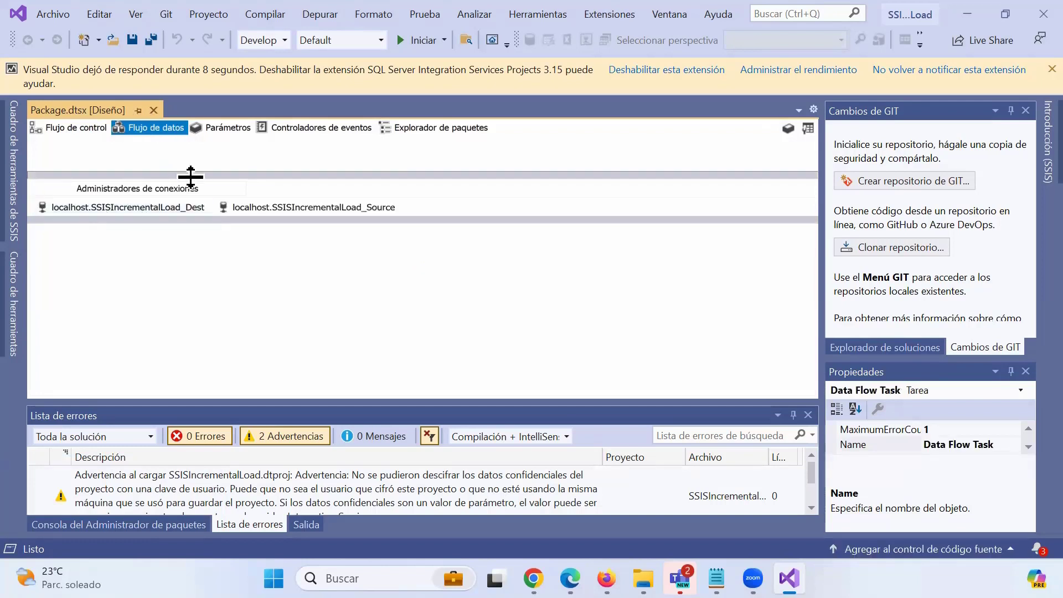
pyautogui.moveTo(190, 177); pyautogui.dragTo(182, 304)
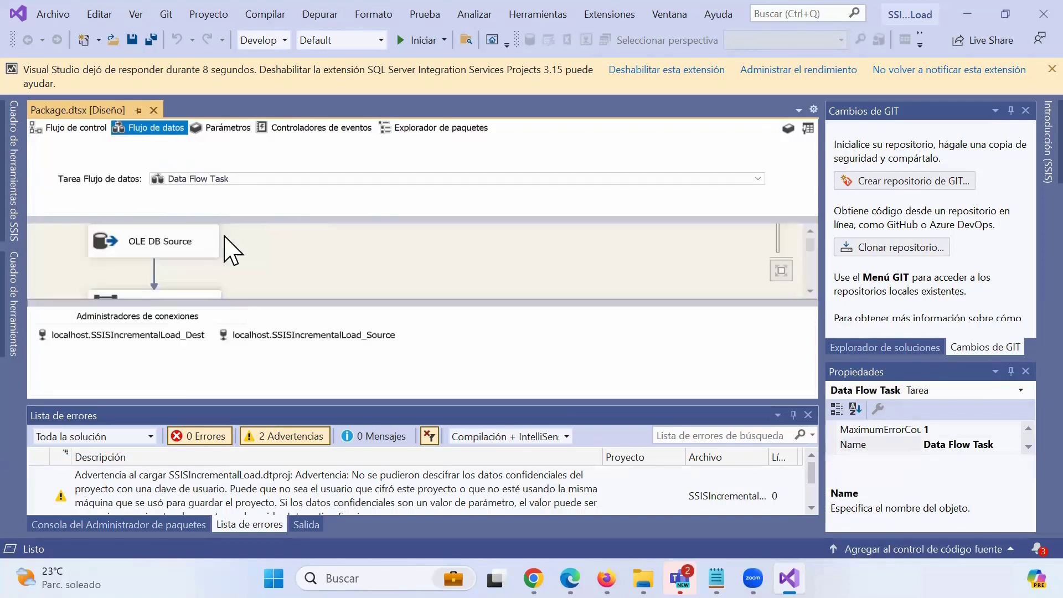
pyautogui.moveTo(256, 304); pyautogui.dragTo(258, 359)
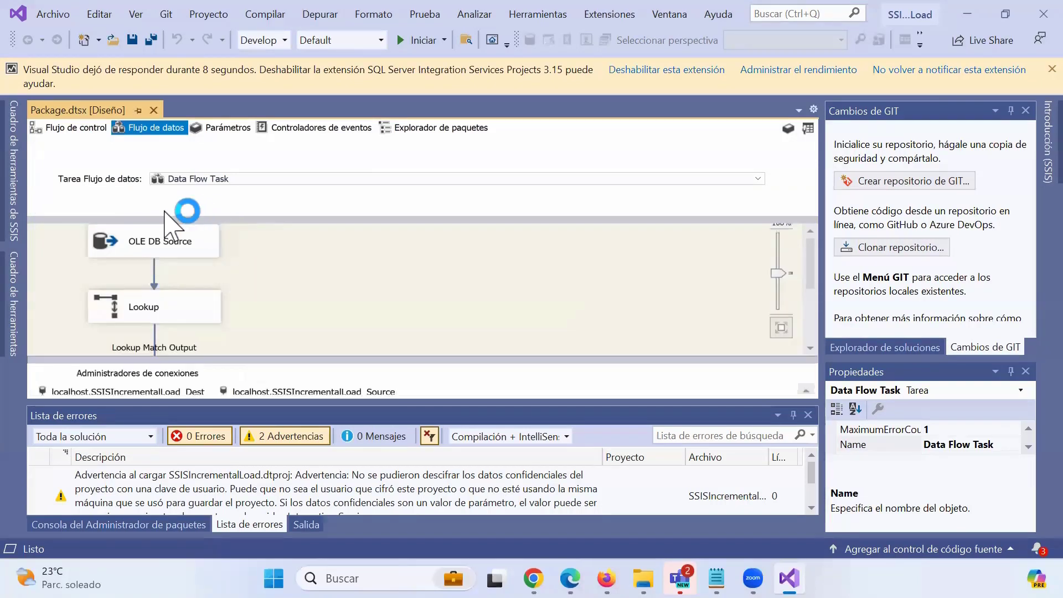
# Return to the enlarged control flow with the SSIS Toolbox tasks listed.
pyautogui.click(67, 133)
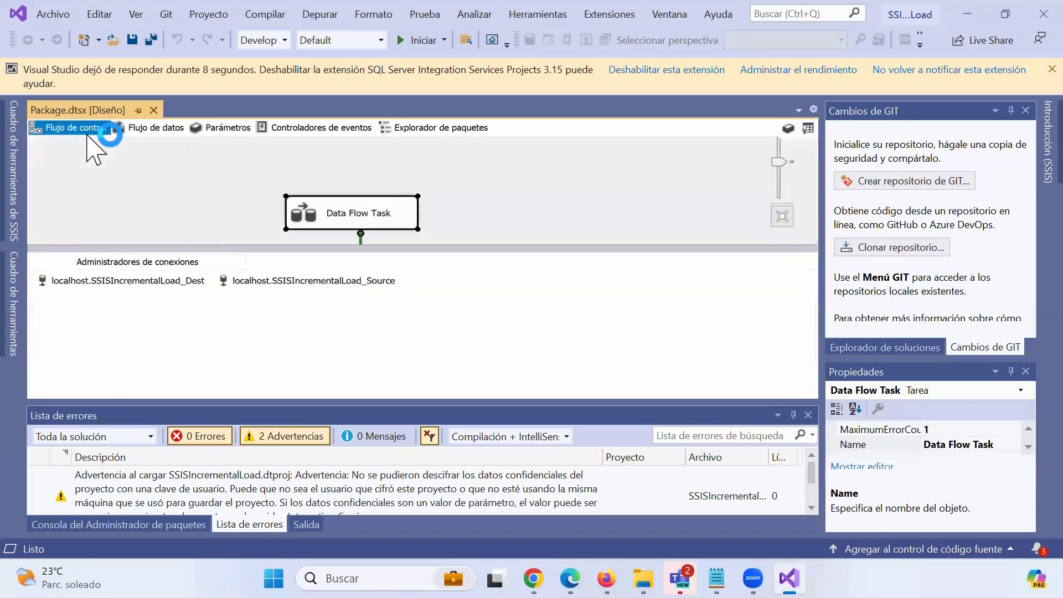
pyautogui.moveTo(178, 248); pyautogui.dragTo(179, 344)
pyautogui.click(16, 167)
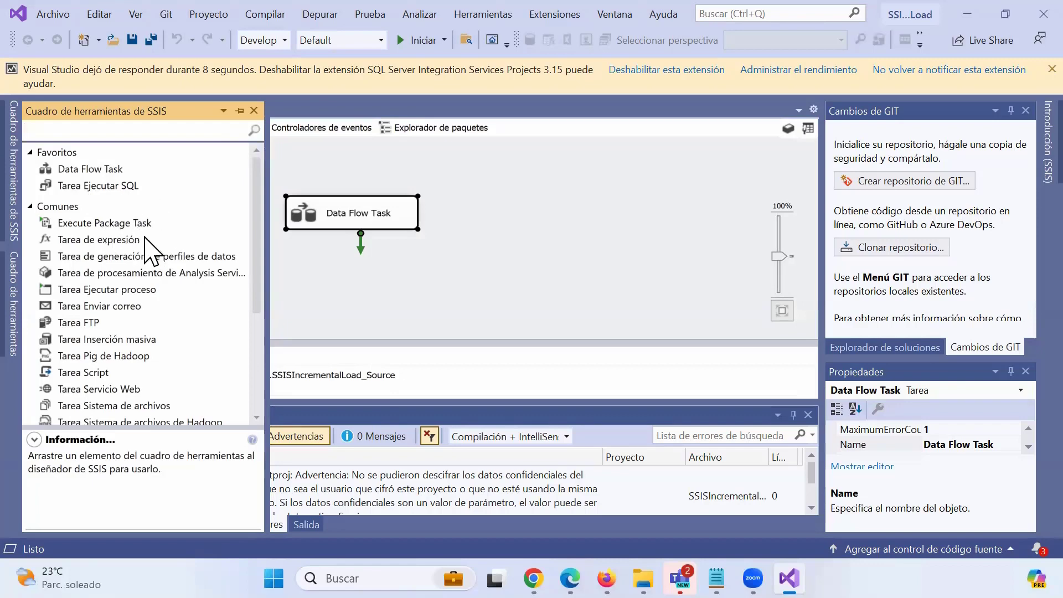
pyautogui.scroll(-4, 107, 358)
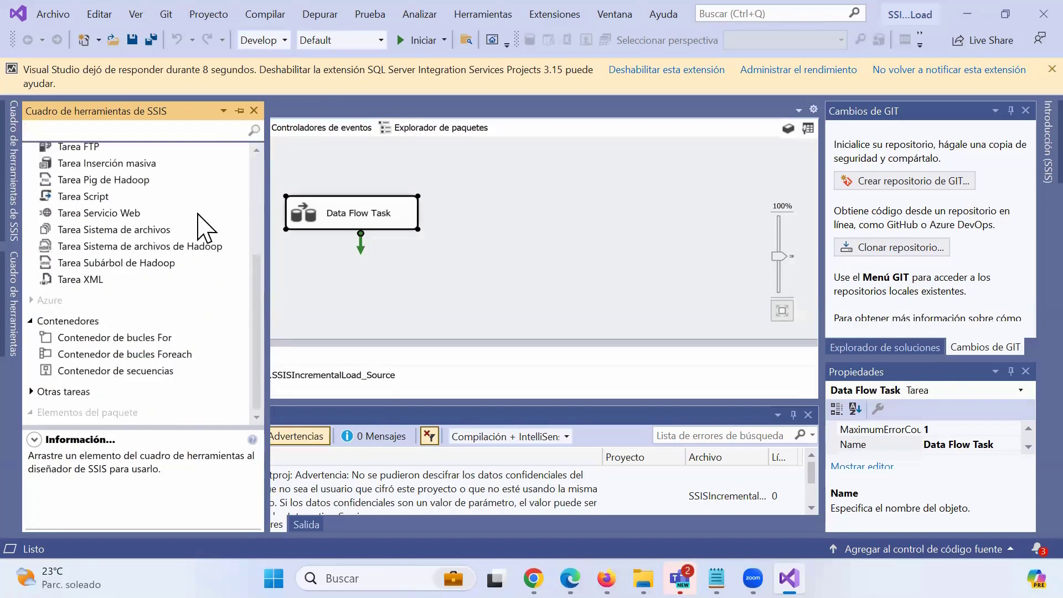
pyautogui.click(339, 178)
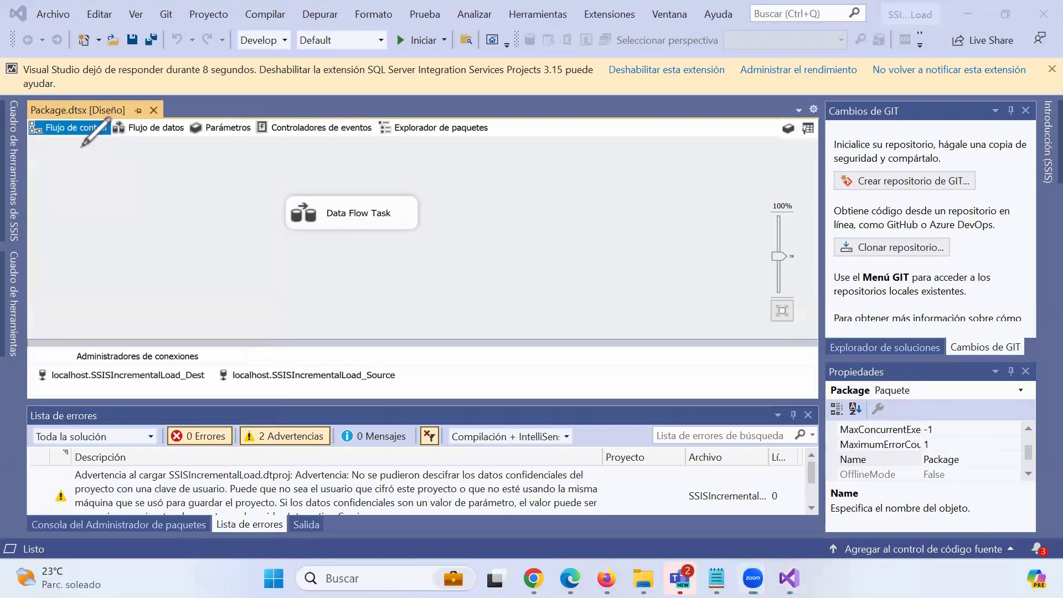
pyautogui.moveTo(55, 146)
pyautogui.mouseDown()
pyautogui.moveTo(122, 113)
pyautogui.moveTo(67, 112)
pyautogui.moveTo(60, 145)
pyautogui.mouseUp()
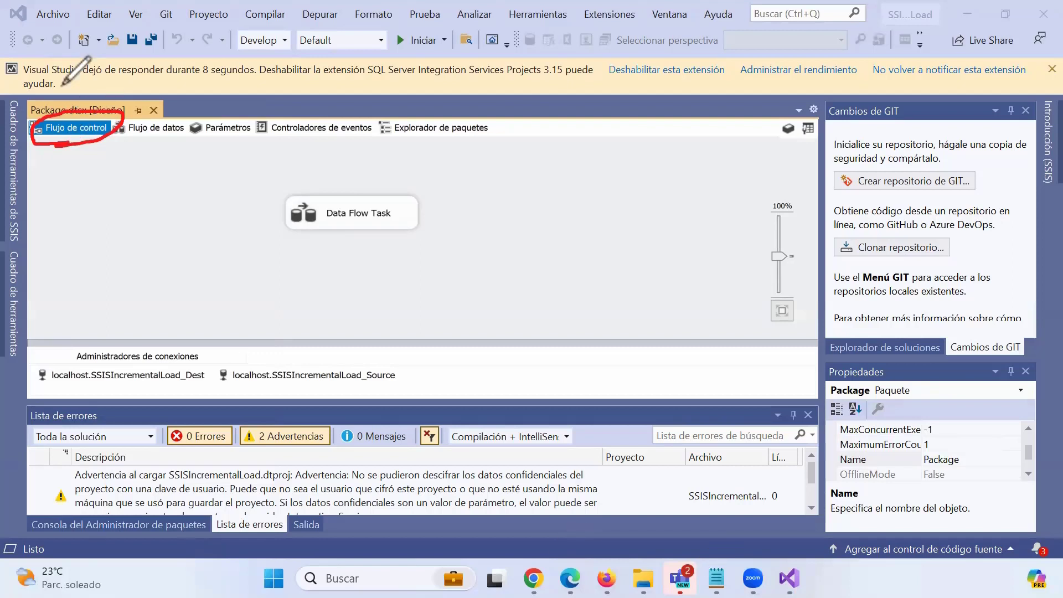
pyautogui.click(84, 384)
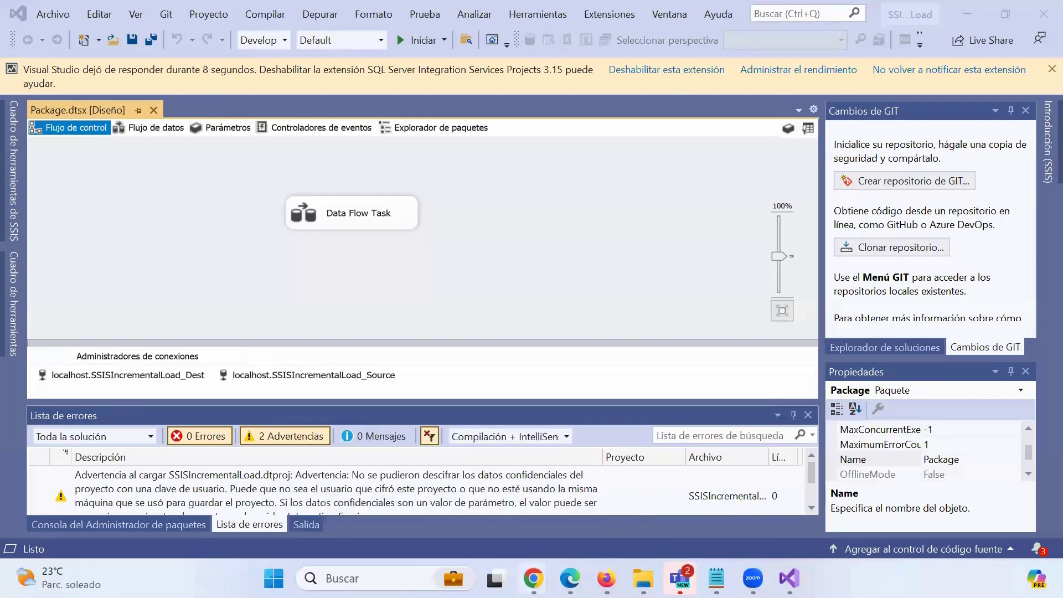
pyautogui.moveTo(534, 578)
pyautogui.click(695, 535)
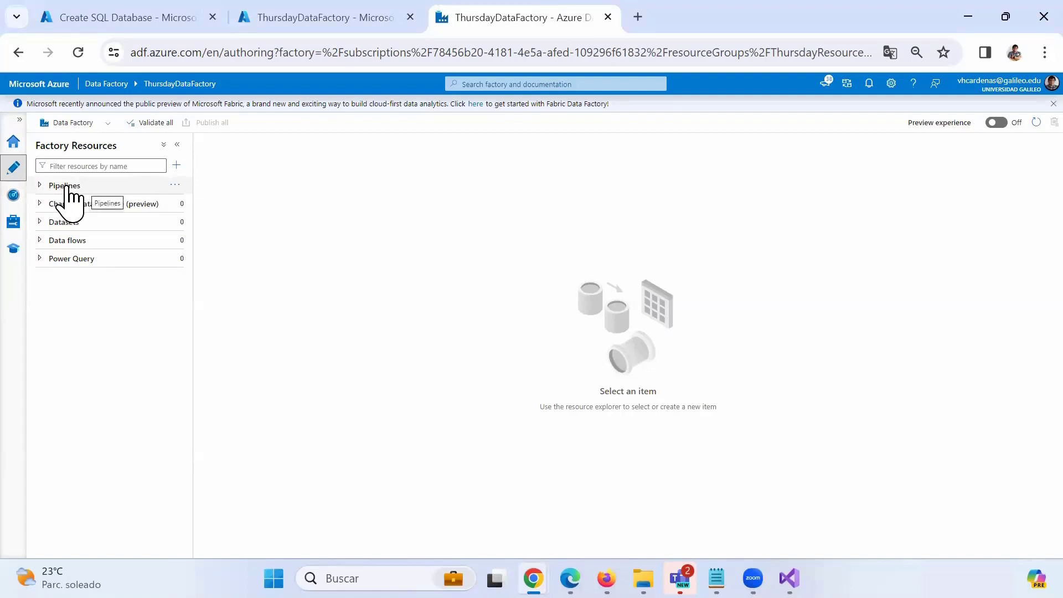
pyautogui.click(970, 16)
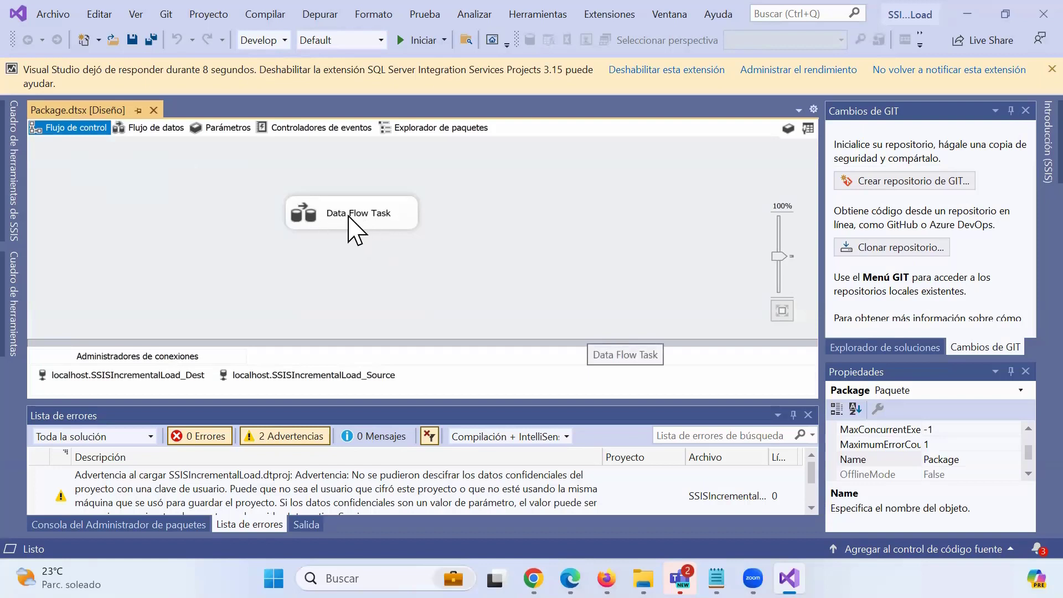
# Inspect the Data Flow Task's Lookup and Conditional Split, then minimize Visual Studio.
pyautogui.doubleClick(350, 217)
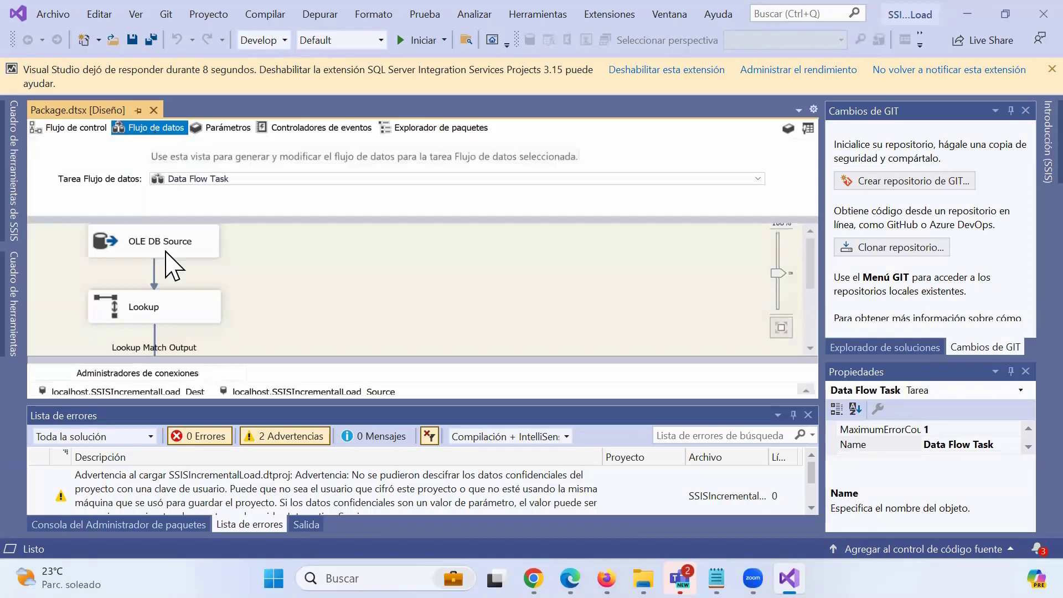
pyautogui.scroll(-1, 252, 307)
pyautogui.scroll(-1, 222, 322)
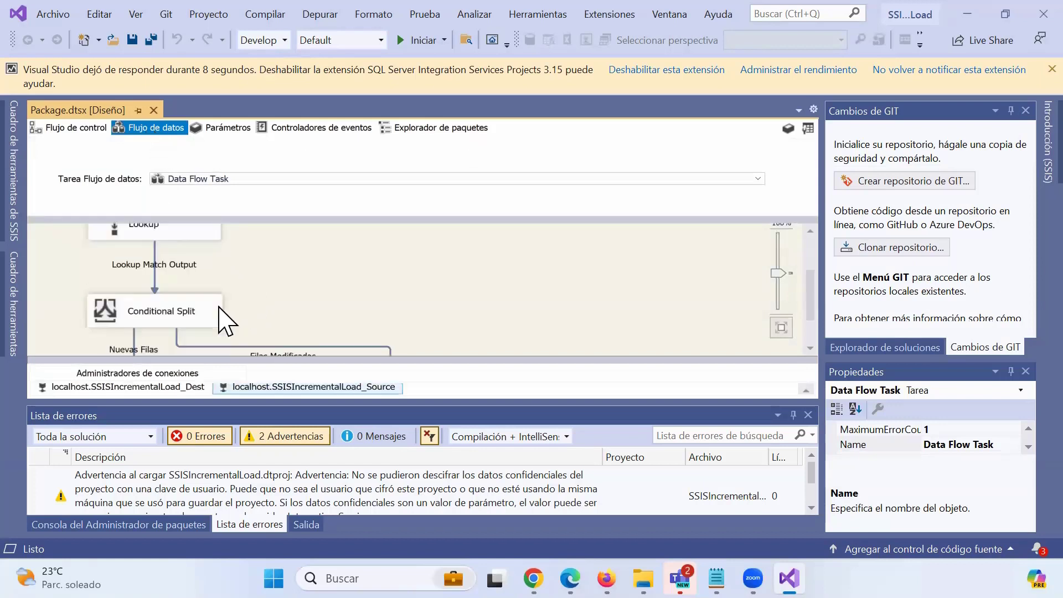
pyautogui.scroll(-1, 224, 316)
pyautogui.scroll(1, 231, 314)
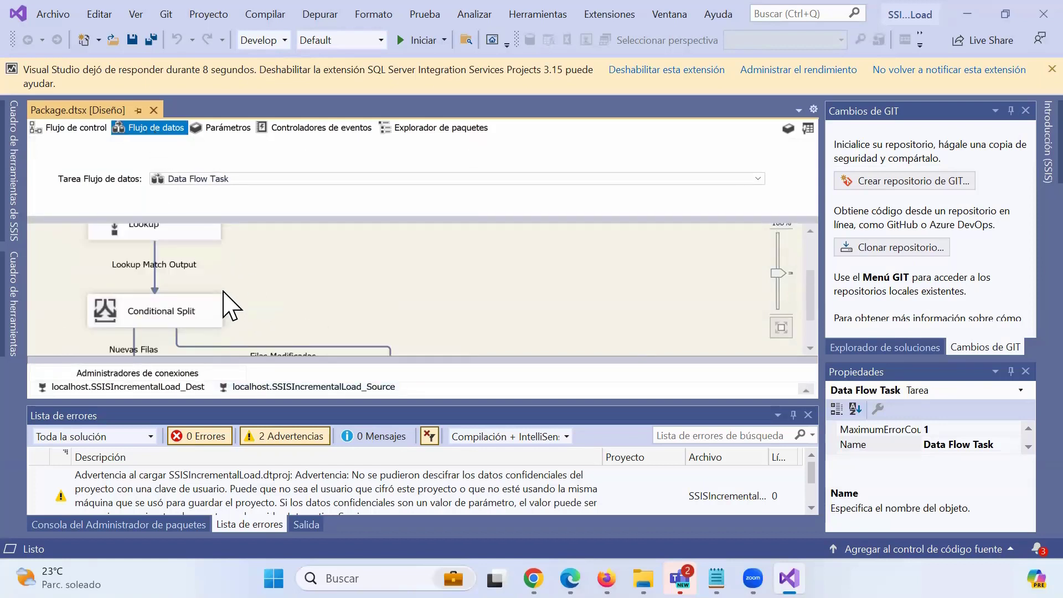
pyautogui.scroll(1, 225, 305)
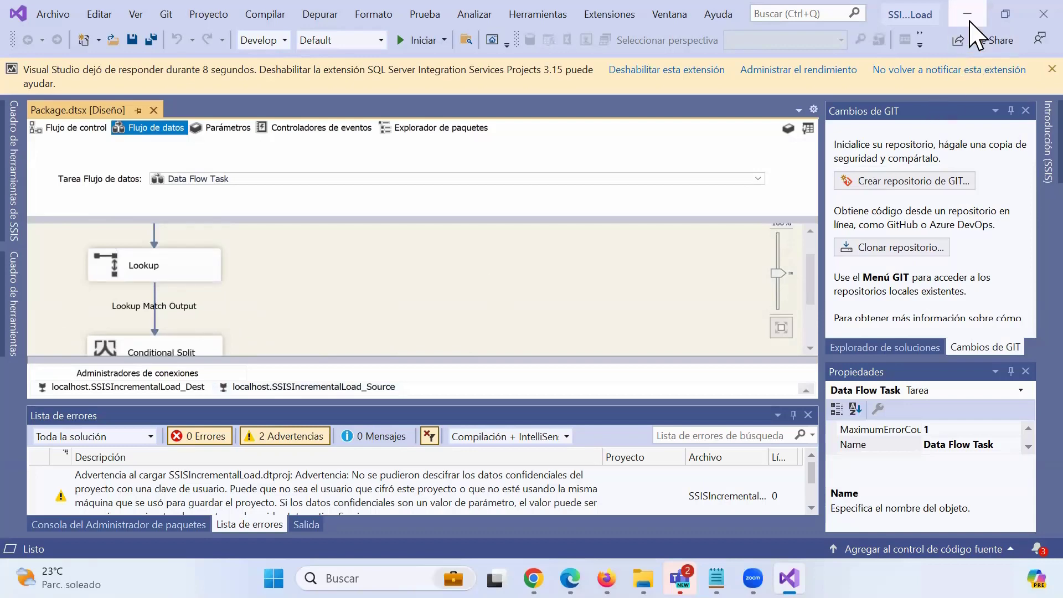
pyautogui.click(969, 21)
# Expand ThursdayDataFactory's empty Data flows, close Visual Studio, and go to Create SQL Database.
pyautogui.moveTo(533, 578)
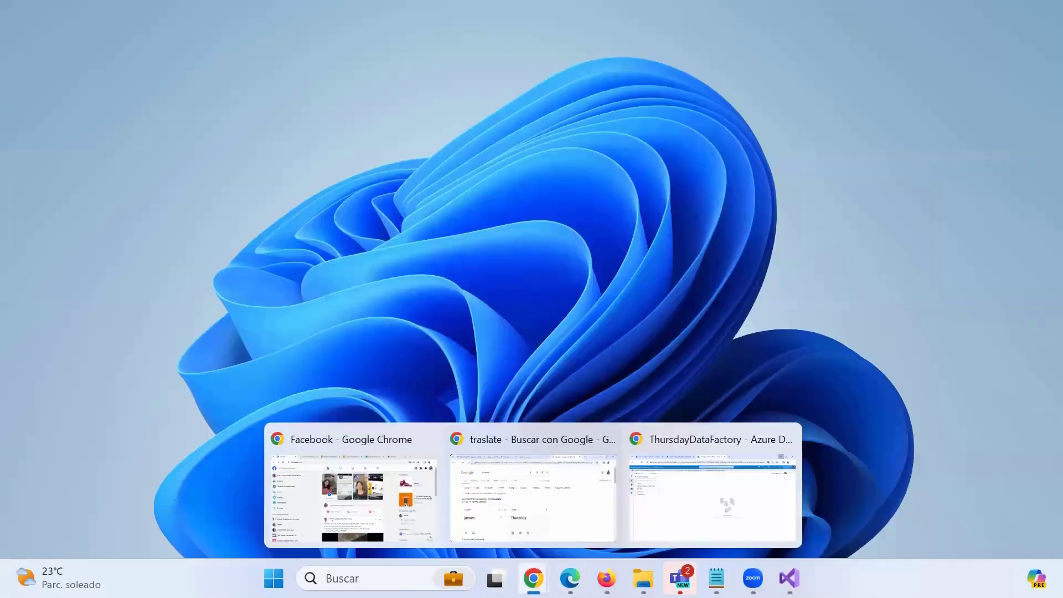
pyautogui.click(681, 522)
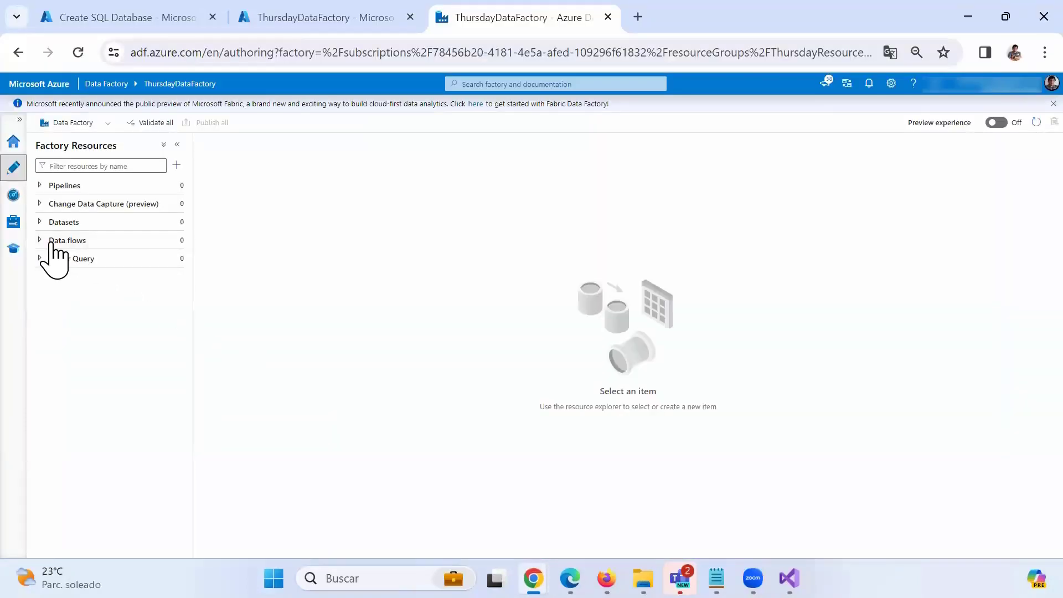
pyautogui.click(53, 242)
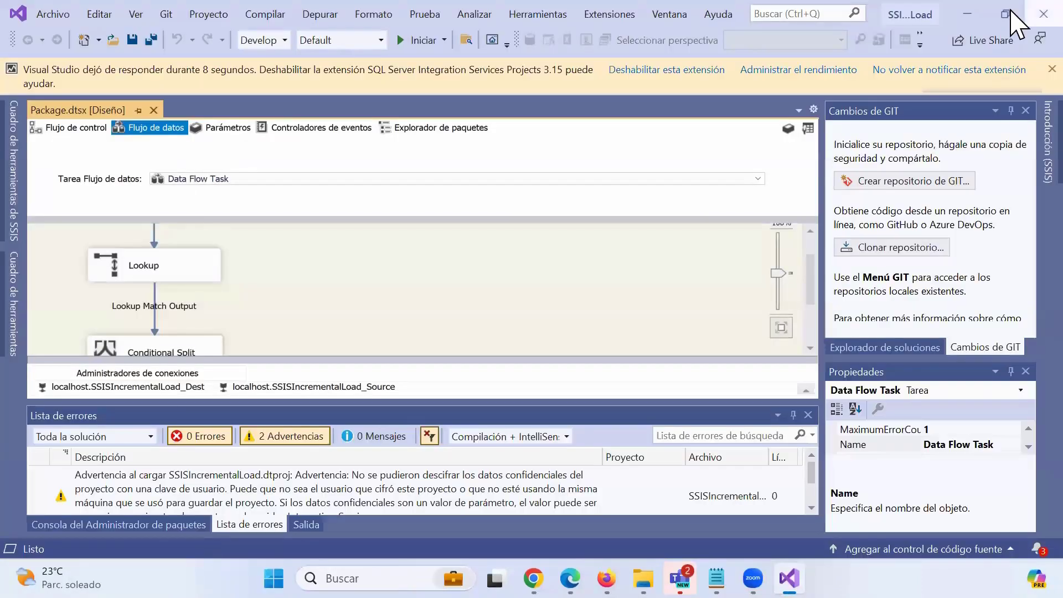
pyautogui.click(1040, 14)
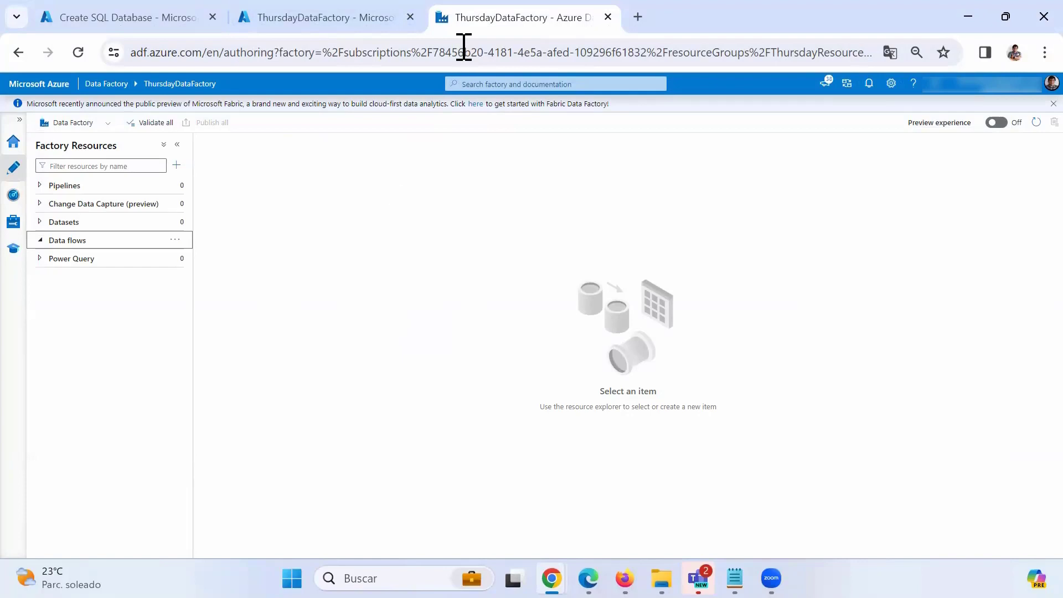
pyautogui.click(134, 21)
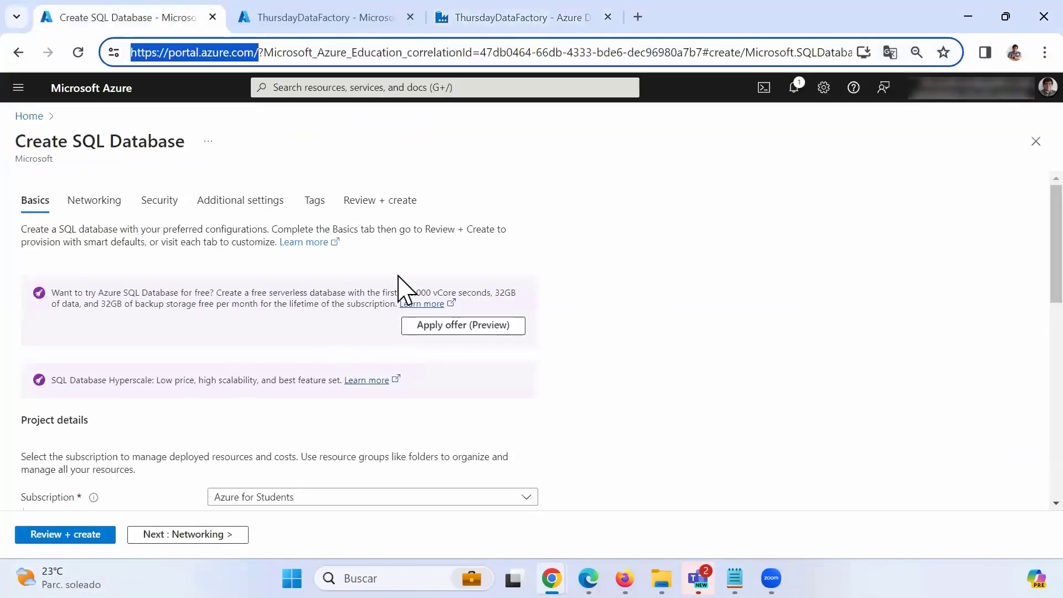
# Reload the Create SQL Database page and enter DBSource as the database name.
pyautogui.scroll(-2, 220, 376)
pyautogui.scroll(2, 200, 366)
pyautogui.scroll(-3, 183, 354)
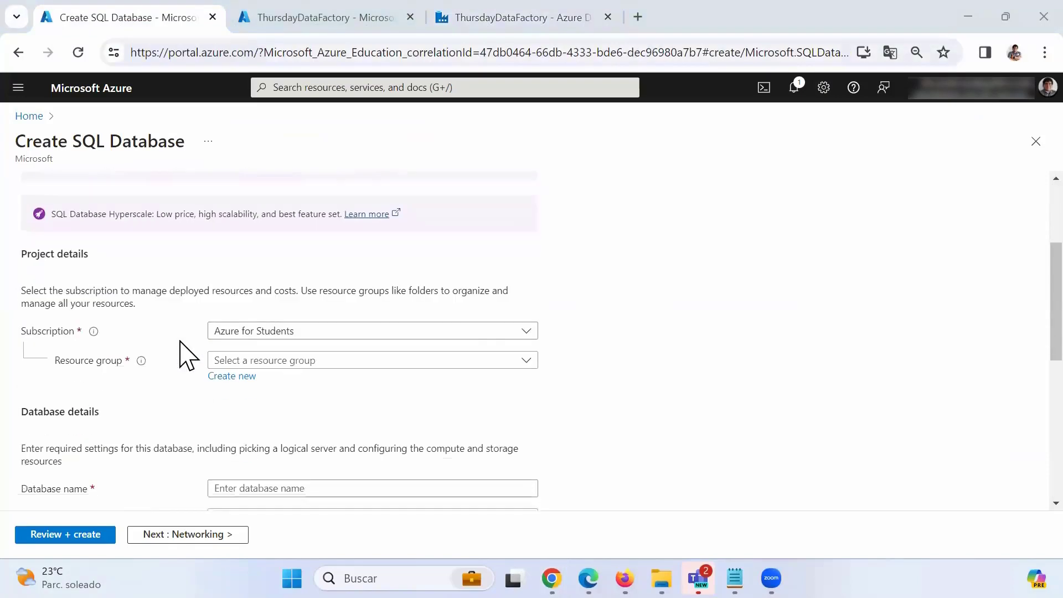
pyautogui.scroll(3, 186, 354)
pyautogui.scroll(-8, 180, 349)
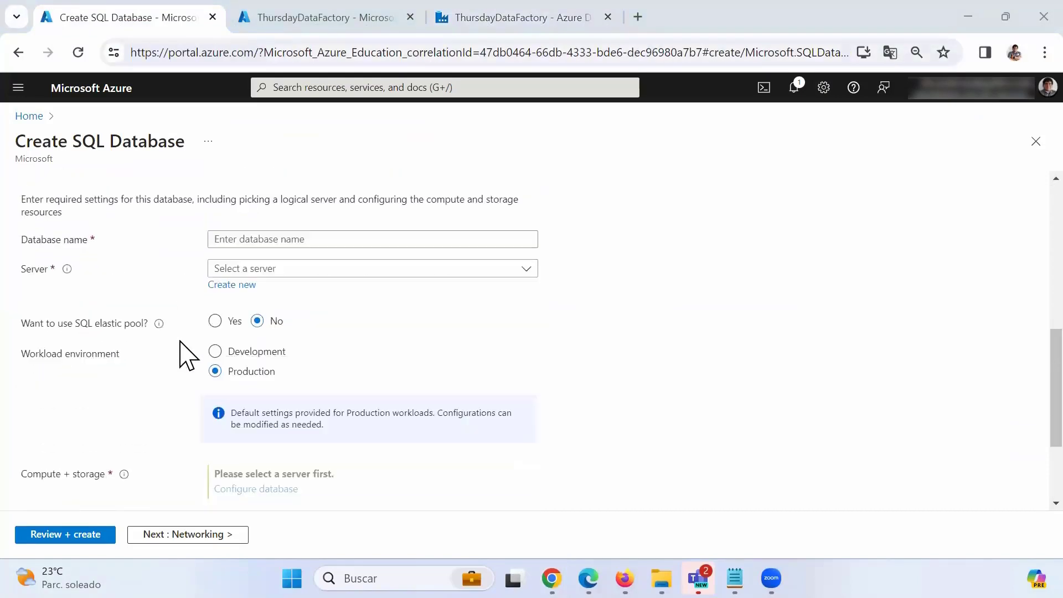
pyautogui.click(78, 51)
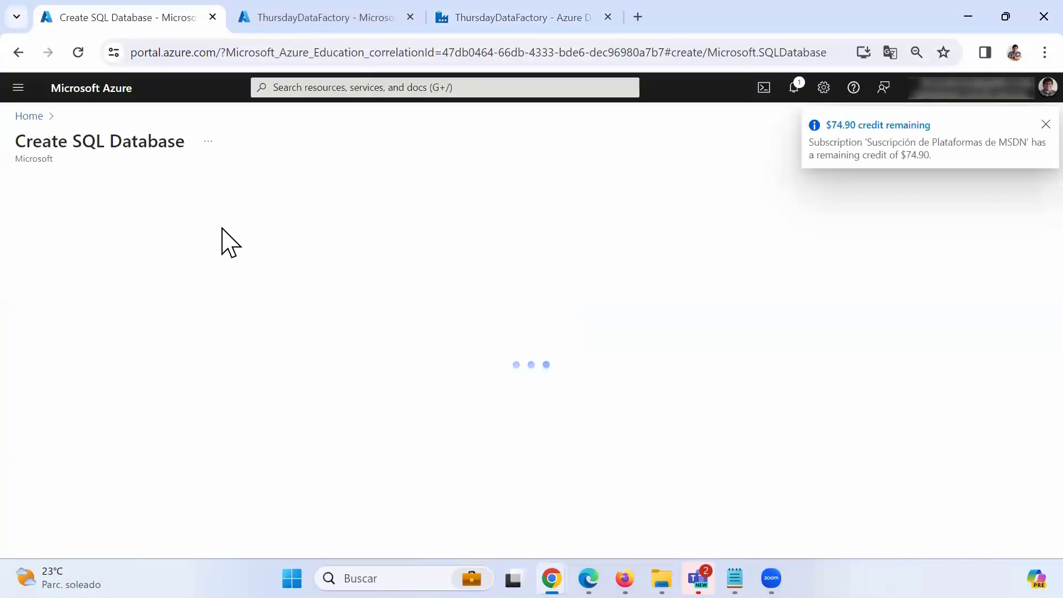
pyautogui.scroll(-10, 222, 229)
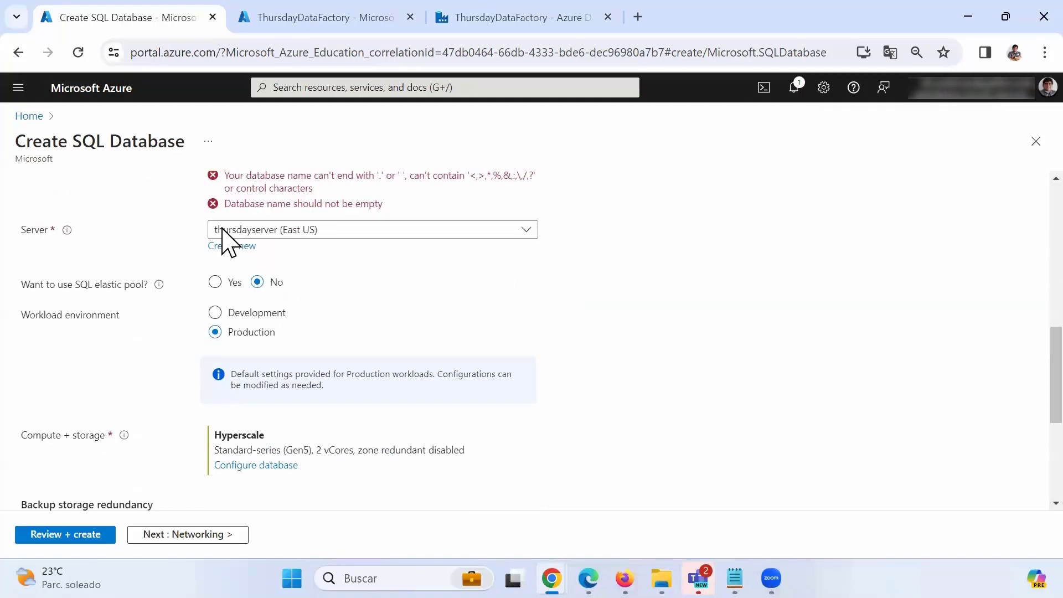
pyautogui.scroll(-10, 227, 242)
pyautogui.scroll(8, 240, 494)
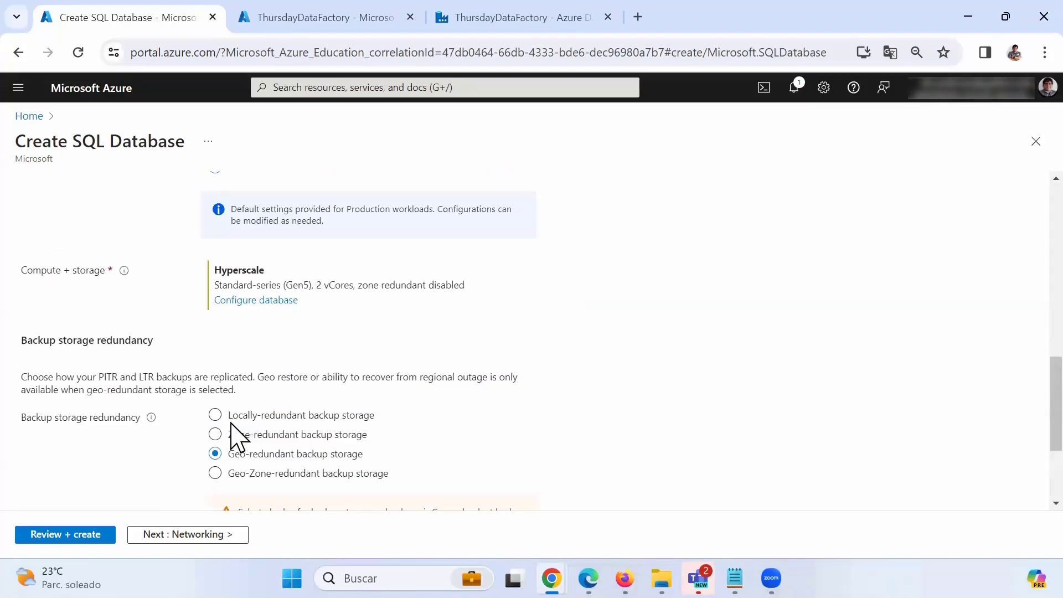
pyautogui.scroll(6, 231, 435)
pyautogui.scroll(-4, 242, 366)
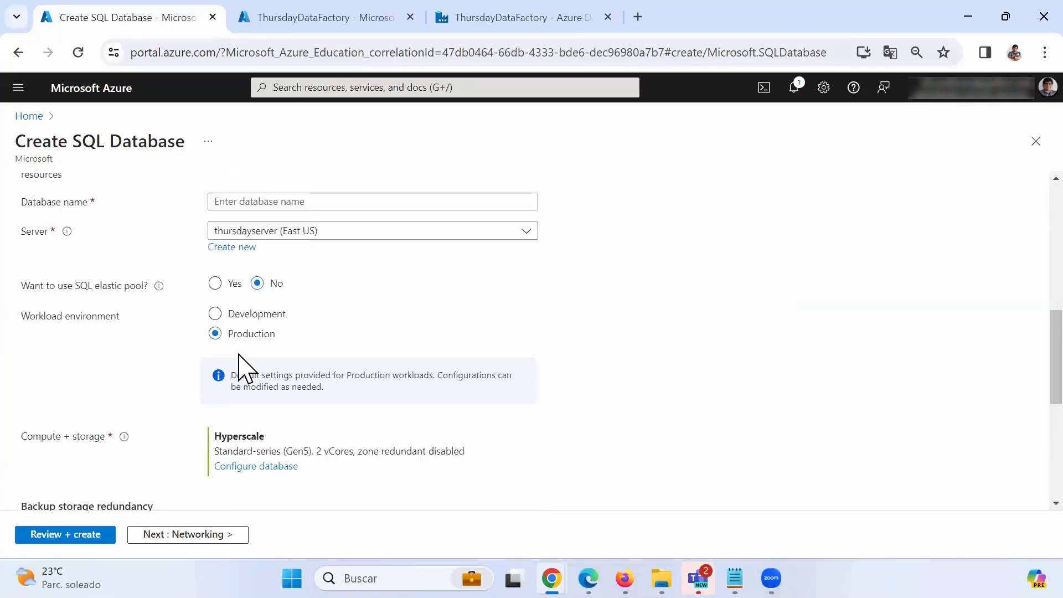
pyautogui.scroll(-2, 249, 388)
pyautogui.scroll(5, 291, 399)
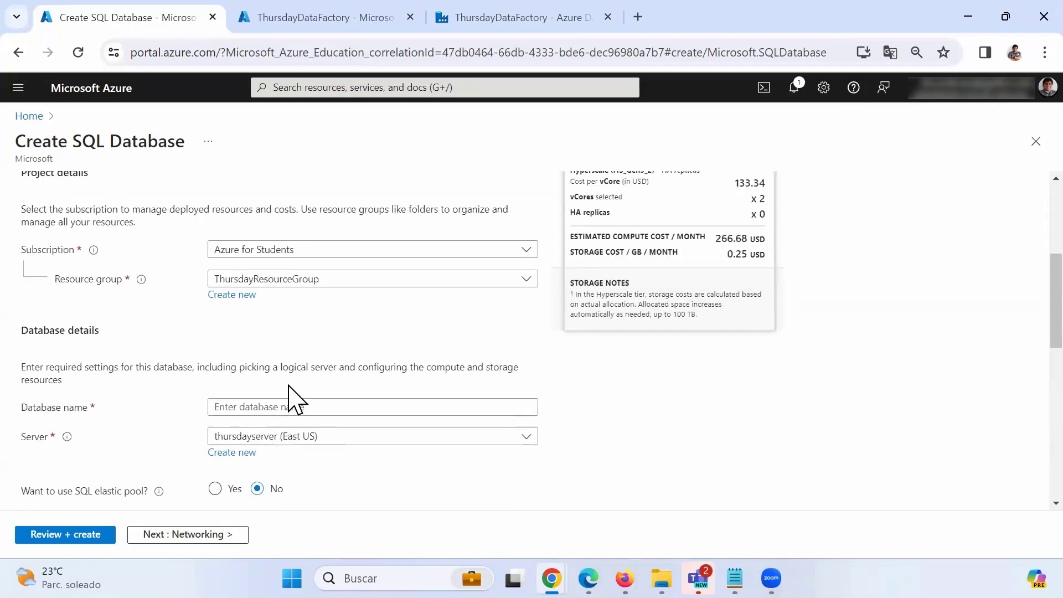
pyautogui.scroll(4, 292, 398)
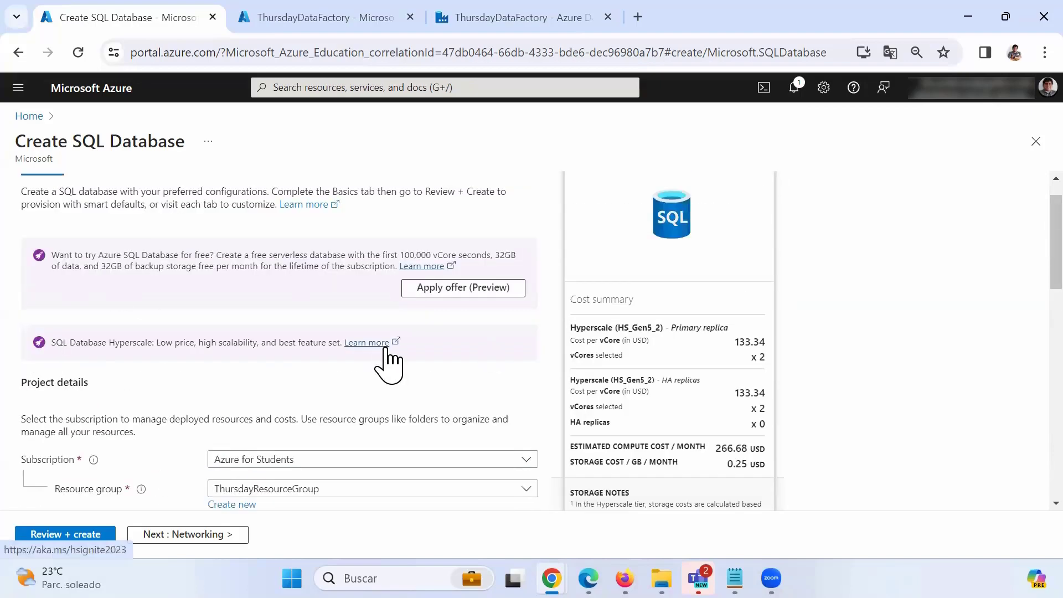
pyautogui.scroll(-3, 356, 373)
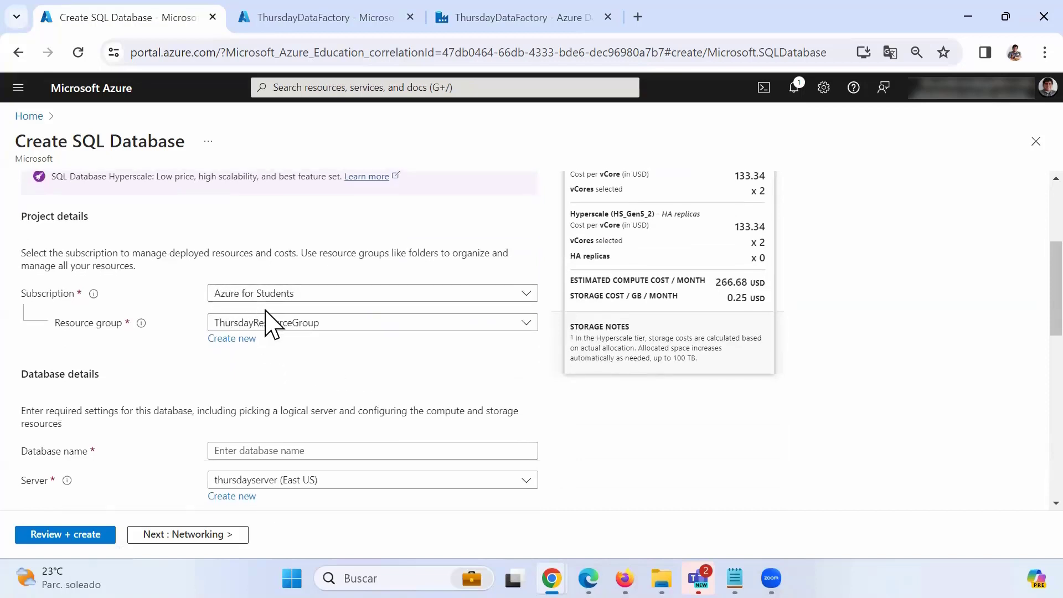
pyautogui.scroll(-2, 277, 310)
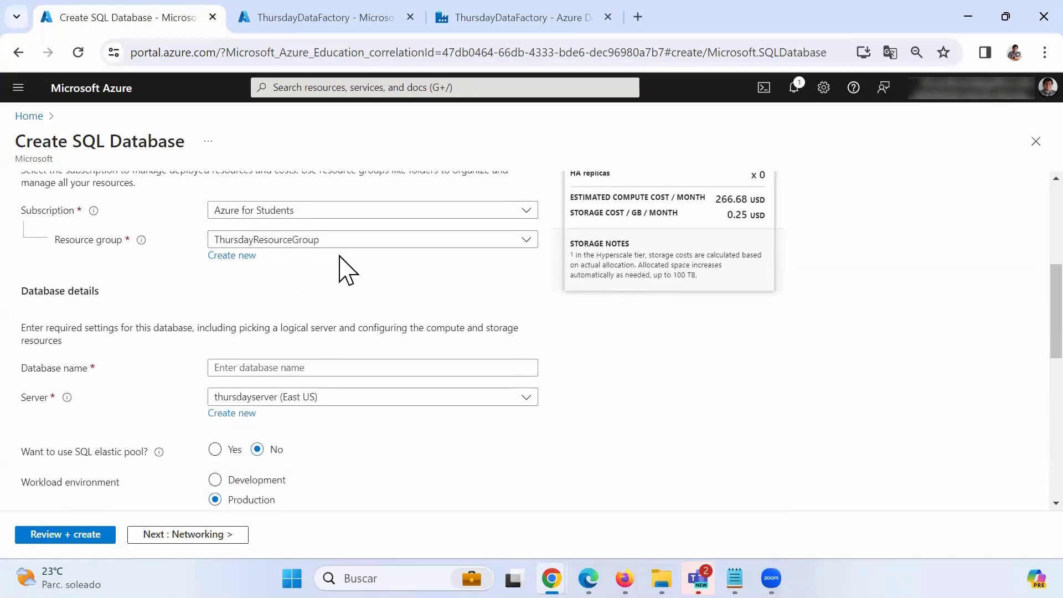
pyautogui.scroll(-2, 295, 283)
pyautogui.click(291, 290)
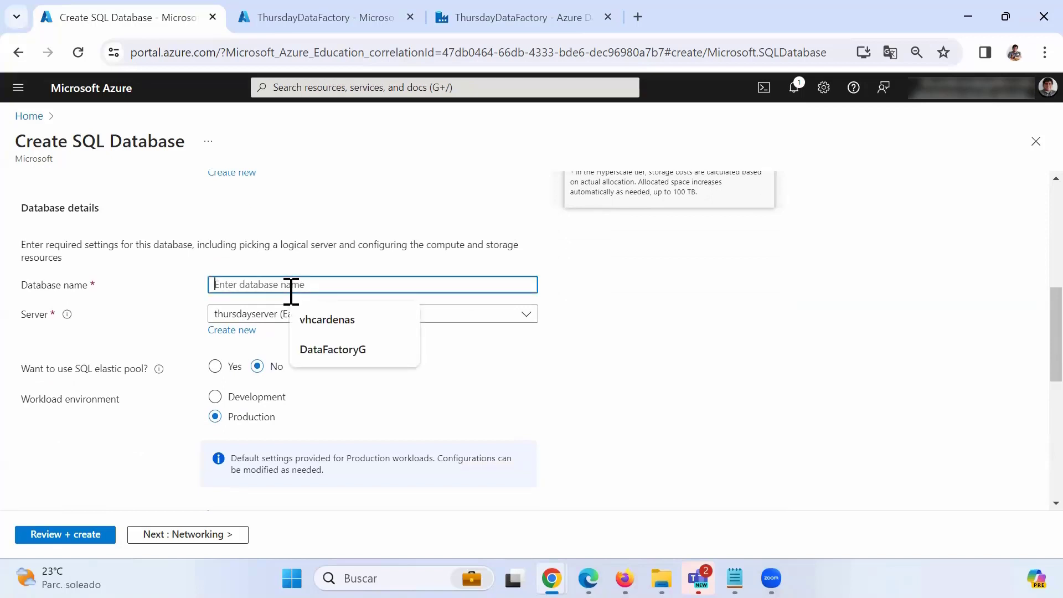
pyautogui.write('DBSource')
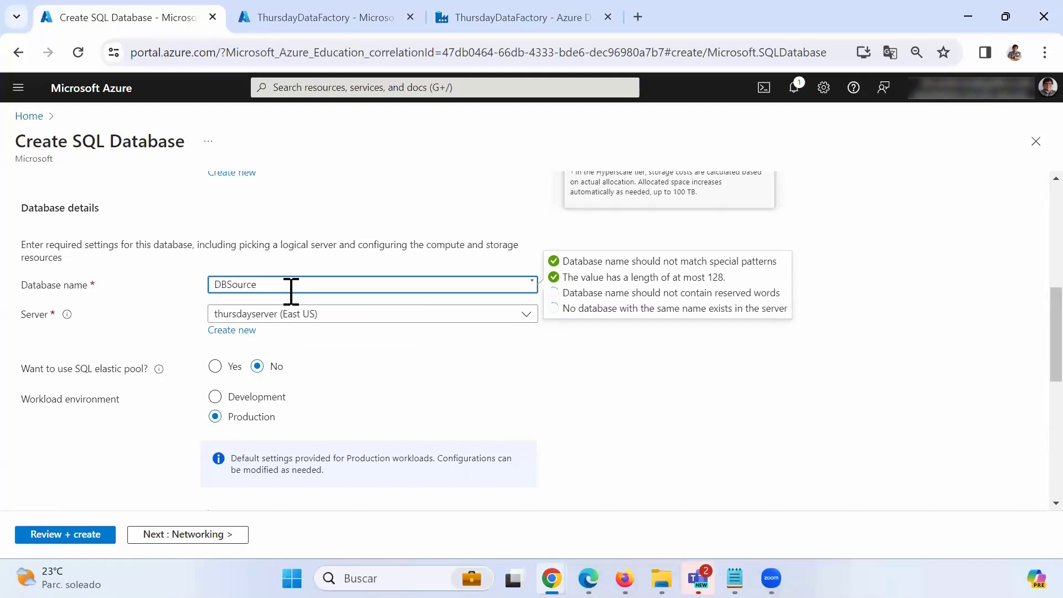
# Set the database's workload environment to Development.
pyautogui.click(277, 398)
pyautogui.scroll(-3, 355, 427)
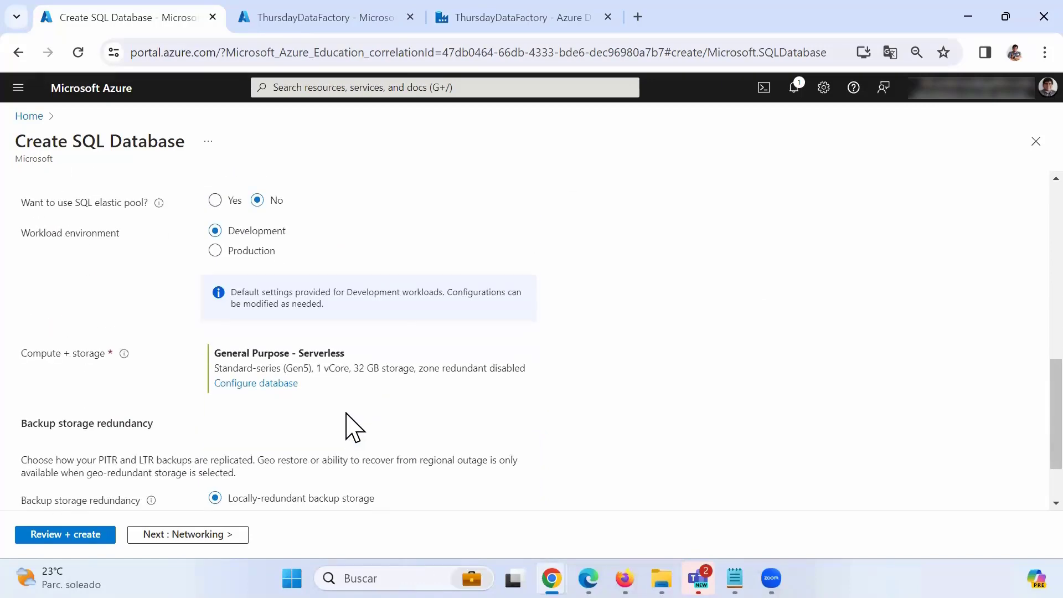
pyautogui.scroll(-2, 346, 414)
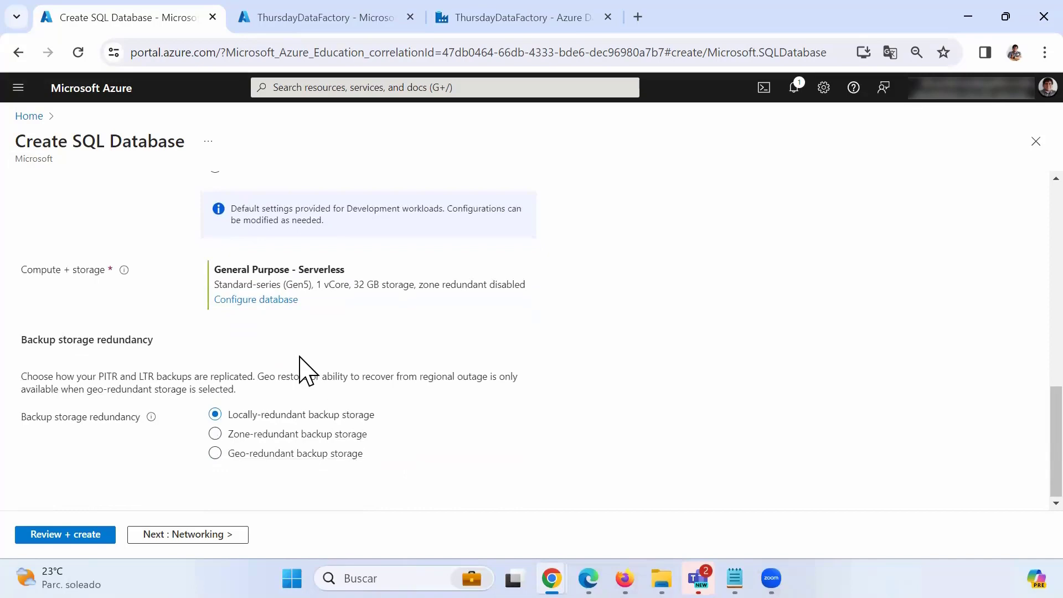
pyautogui.scroll(2, 307, 370)
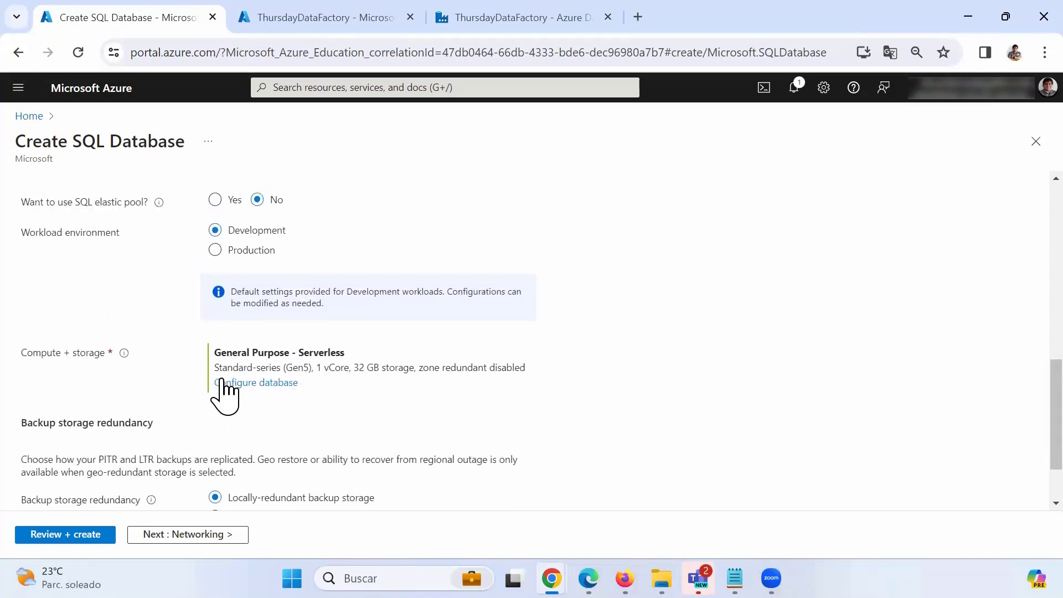
pyautogui.scroll(3, 332, 409)
pyautogui.scroll(6, 322, 411)
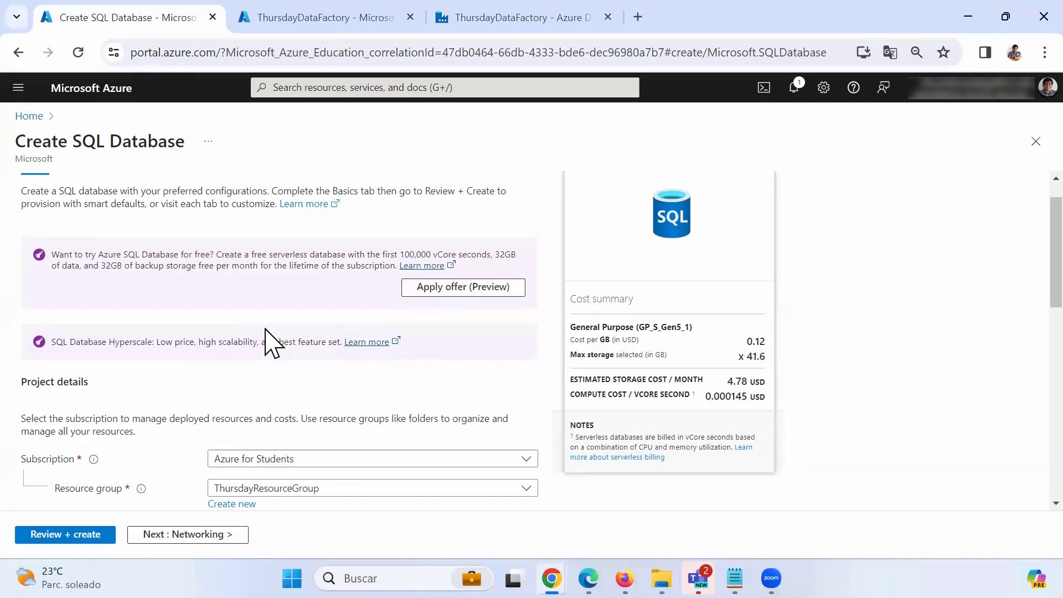
pyautogui.scroll(-6, 266, 332)
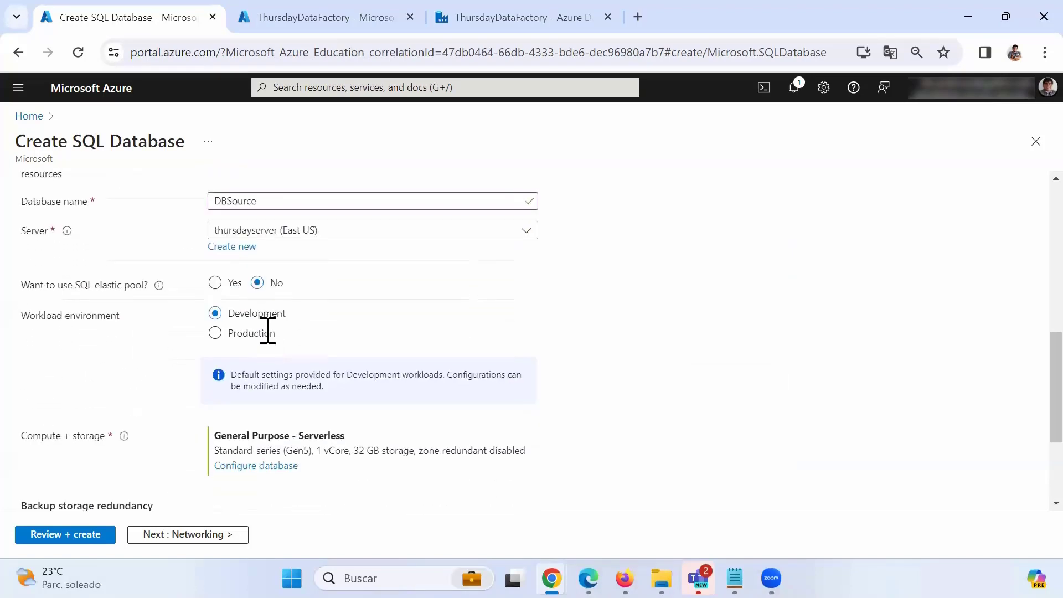
pyautogui.scroll(-3, 268, 333)
pyautogui.scroll(2, 261, 338)
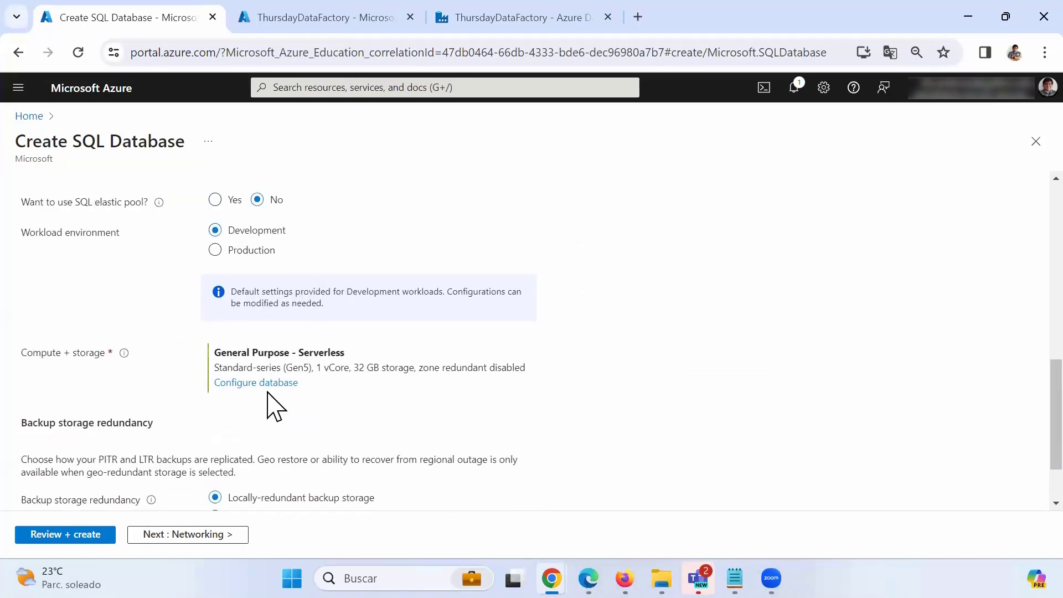
# Switch compute and storage to the Basic service tier with 2 GB storage.
pyautogui.click(250, 382)
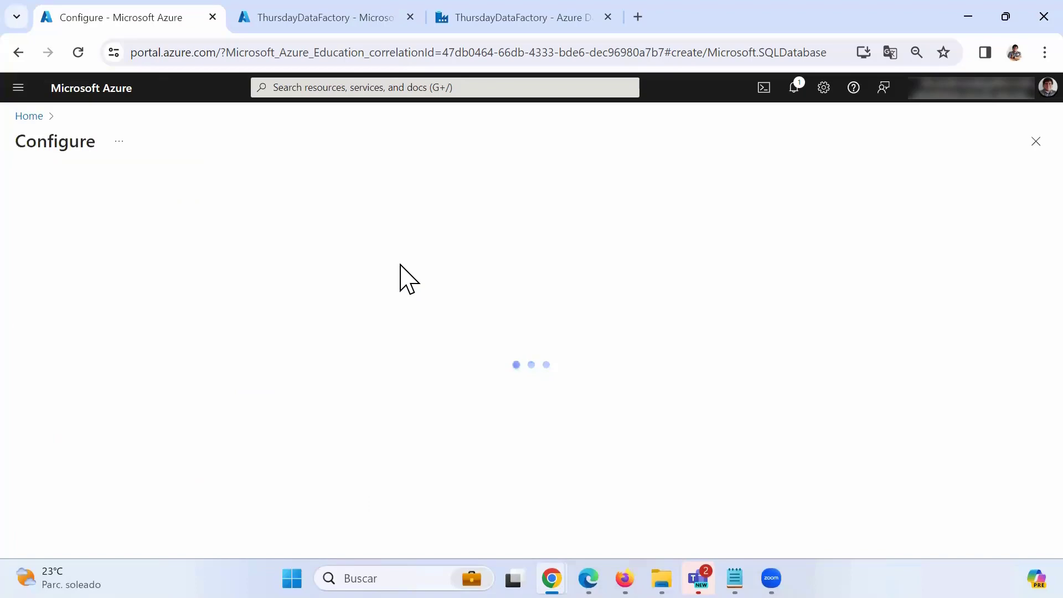
pyautogui.click(351, 348)
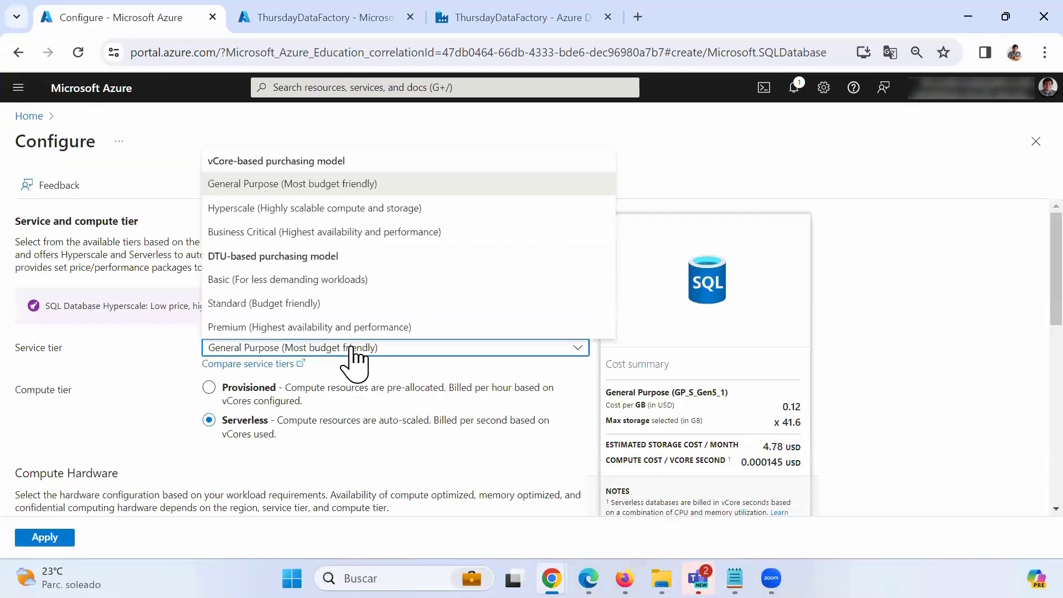
pyautogui.click(242, 280)
pyautogui.click(63, 535)
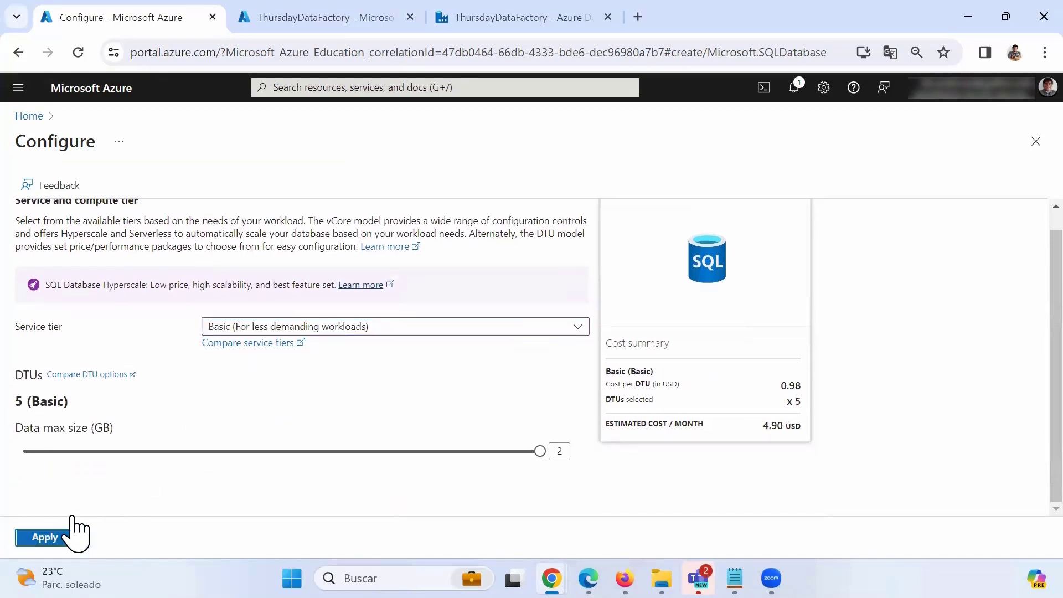
pyautogui.scroll(5, 451, 376)
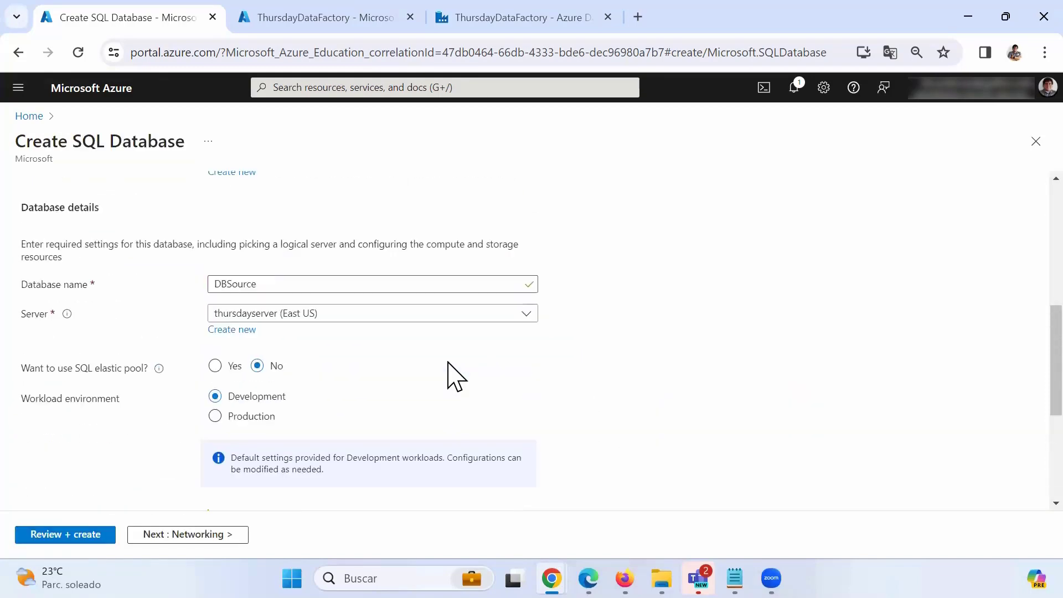
pyautogui.scroll(2, 452, 376)
pyautogui.scroll(-8, 451, 376)
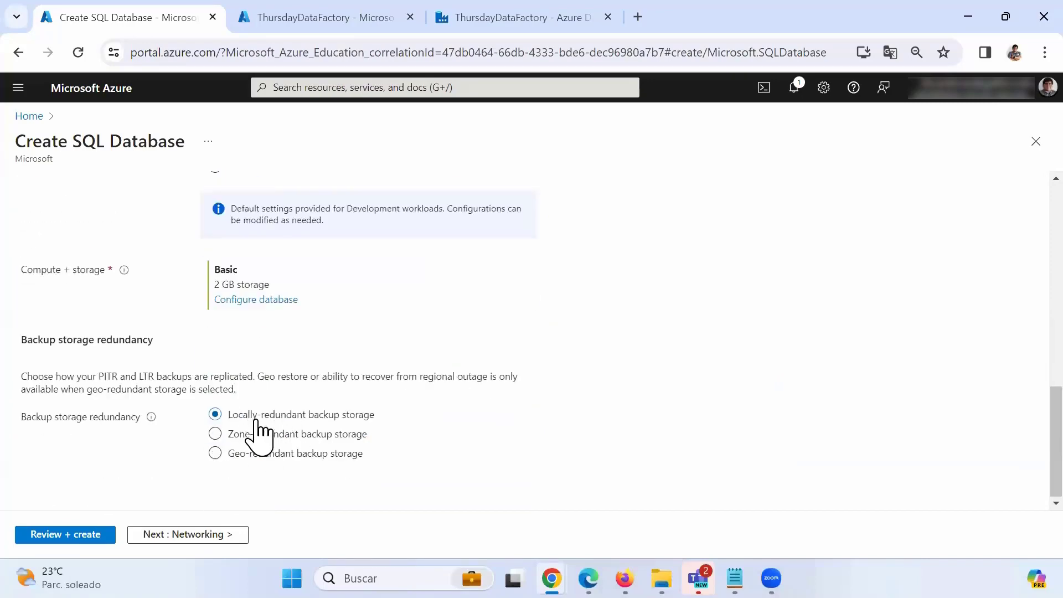
# Allow the current client IP in Networking, then proceed through Review + create and create DBSource.
pyautogui.click(211, 540)
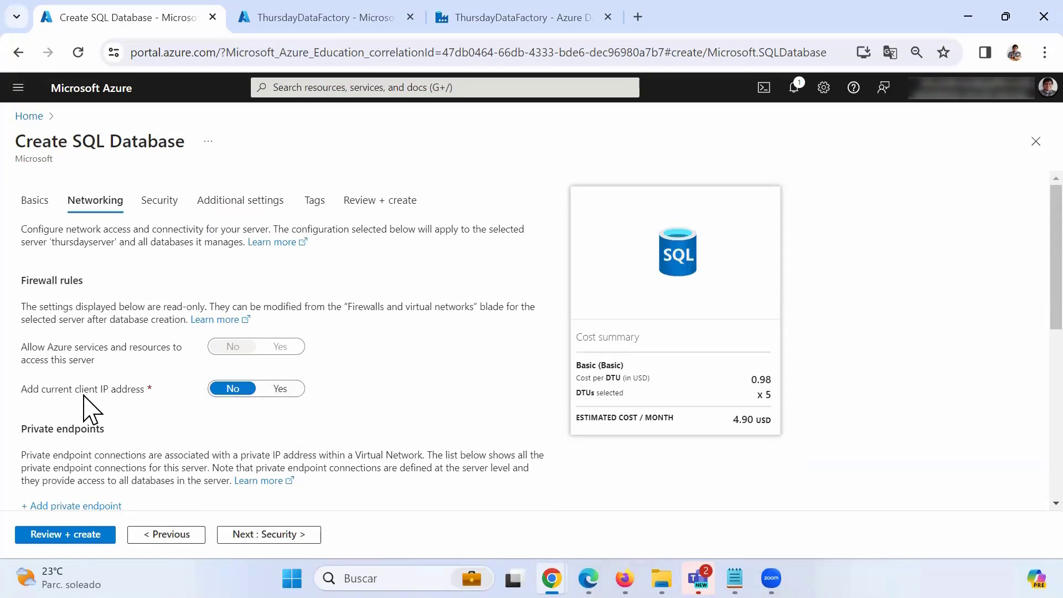
pyautogui.click(280, 389)
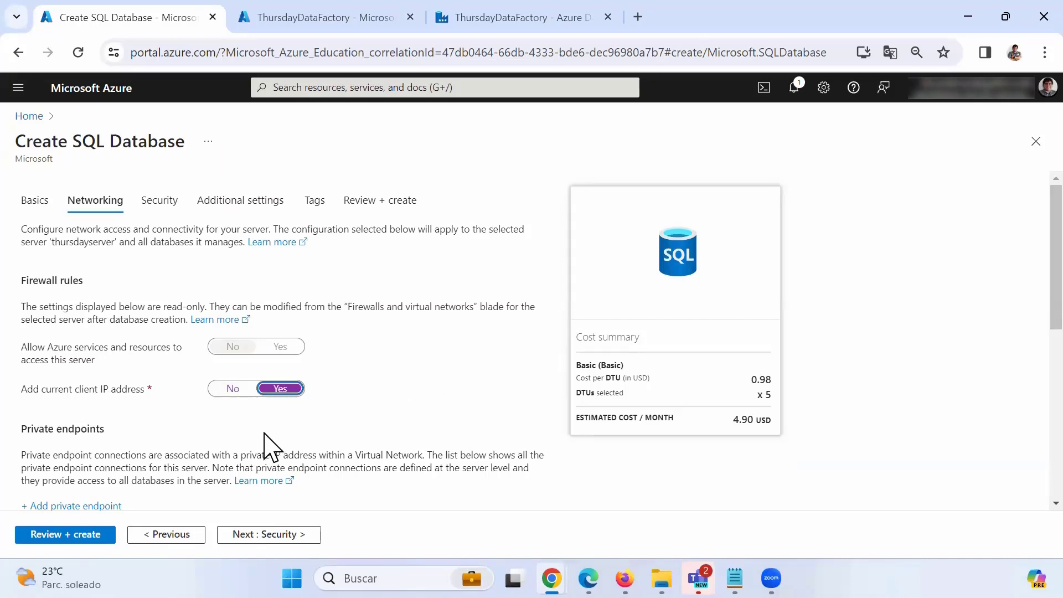
pyautogui.click(264, 533)
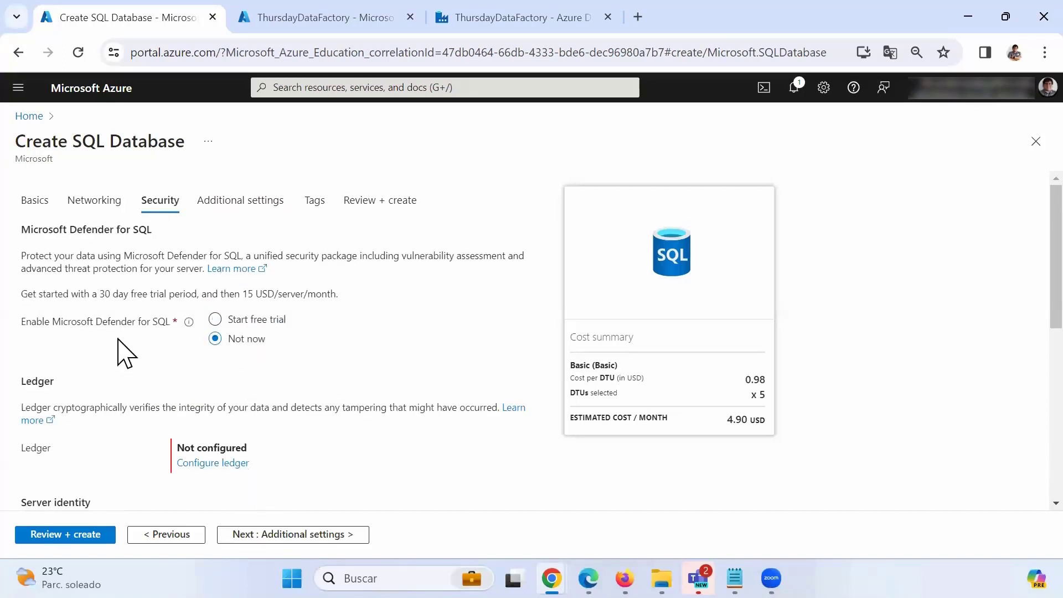
pyautogui.click(310, 535)
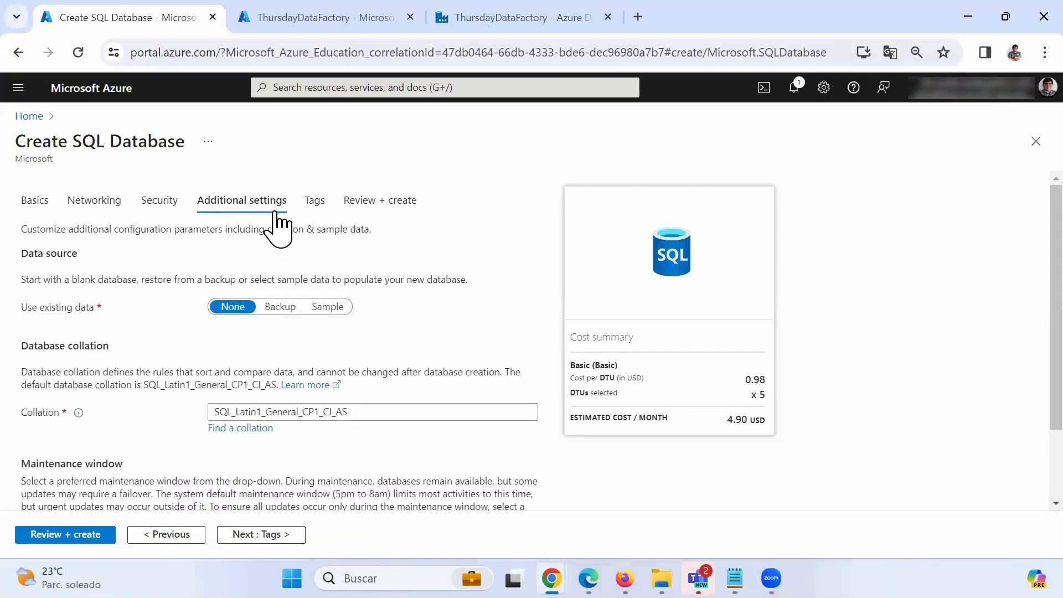
pyautogui.click(277, 535)
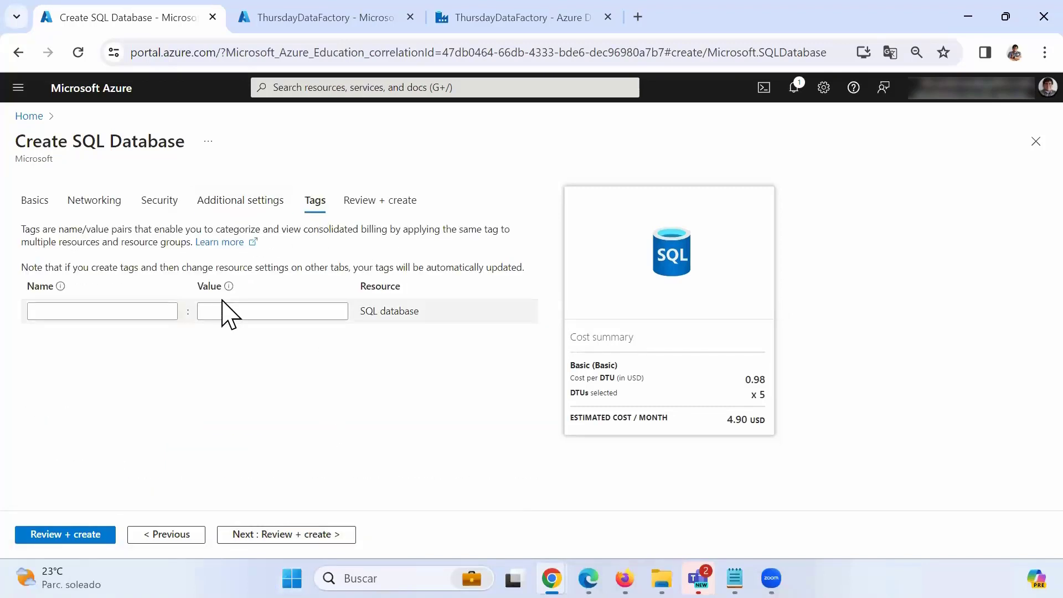
pyautogui.click(292, 535)
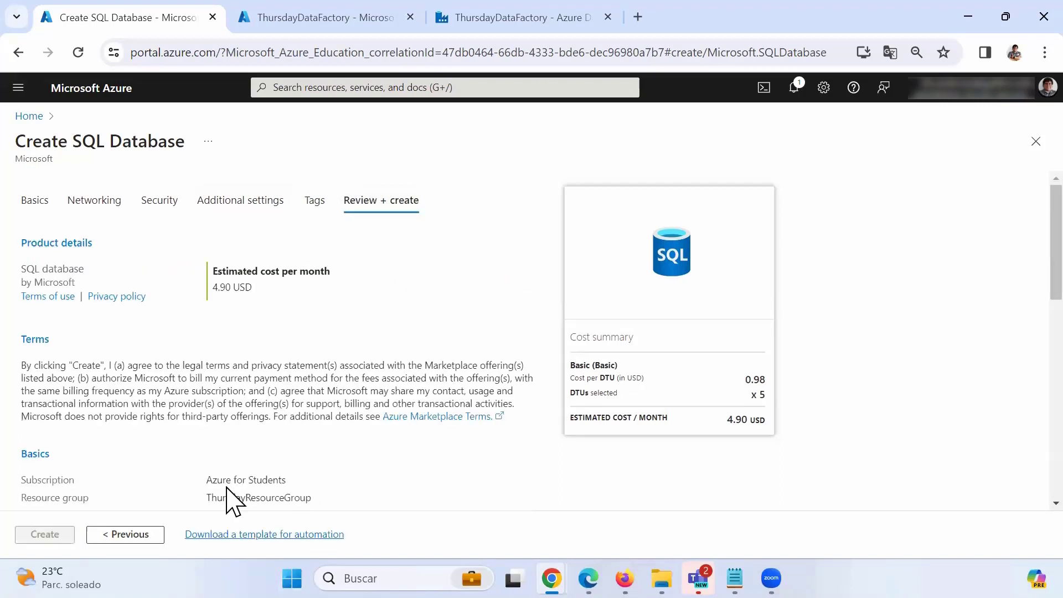
pyautogui.click(49, 538)
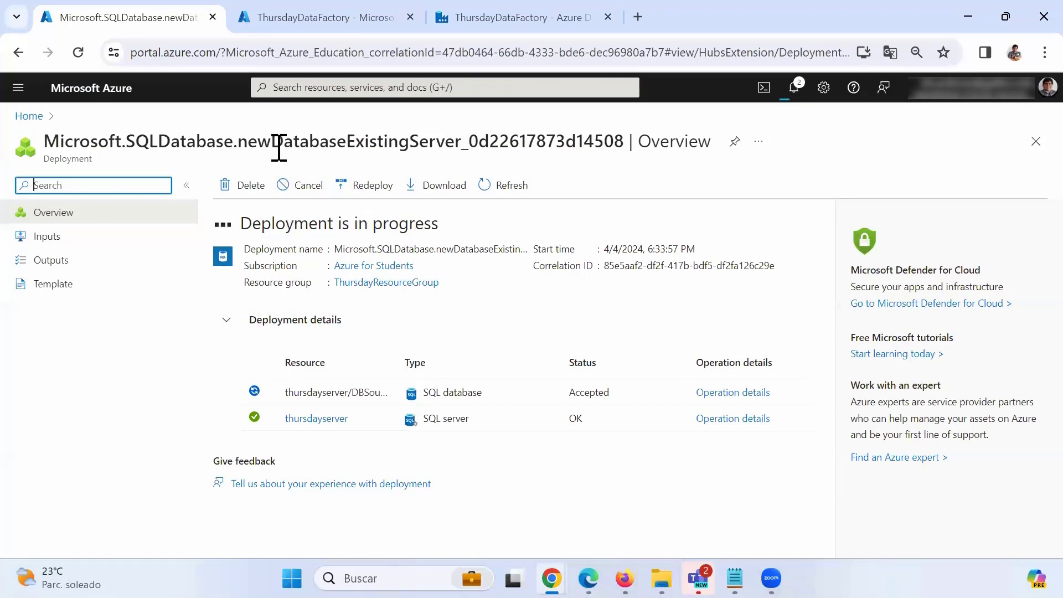
# From the portal home, open thursdayserver under SQL servers and start a new database.
pyautogui.click(277, 28)
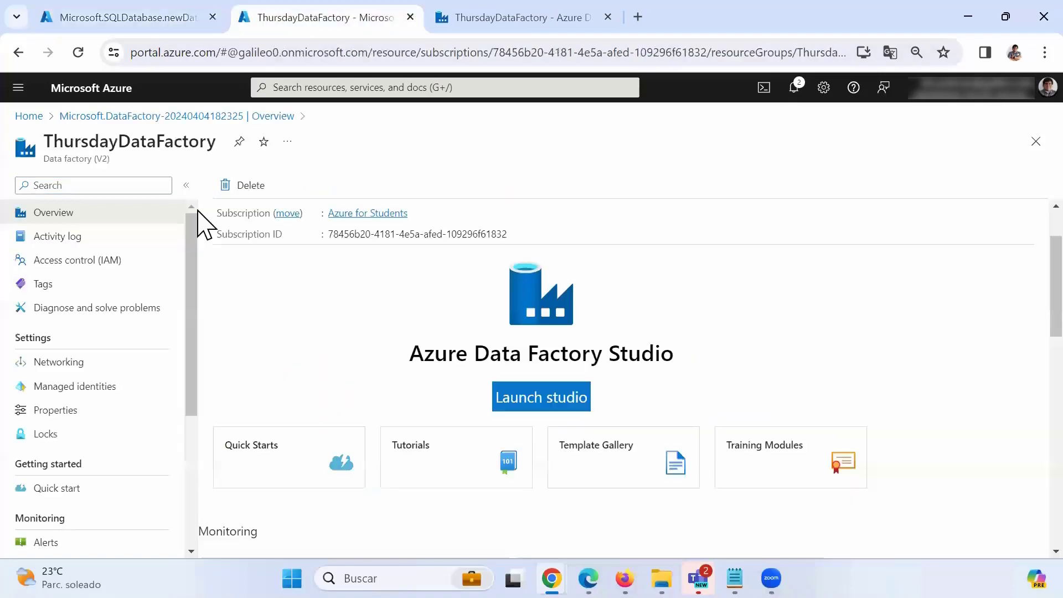
pyautogui.click(22, 115)
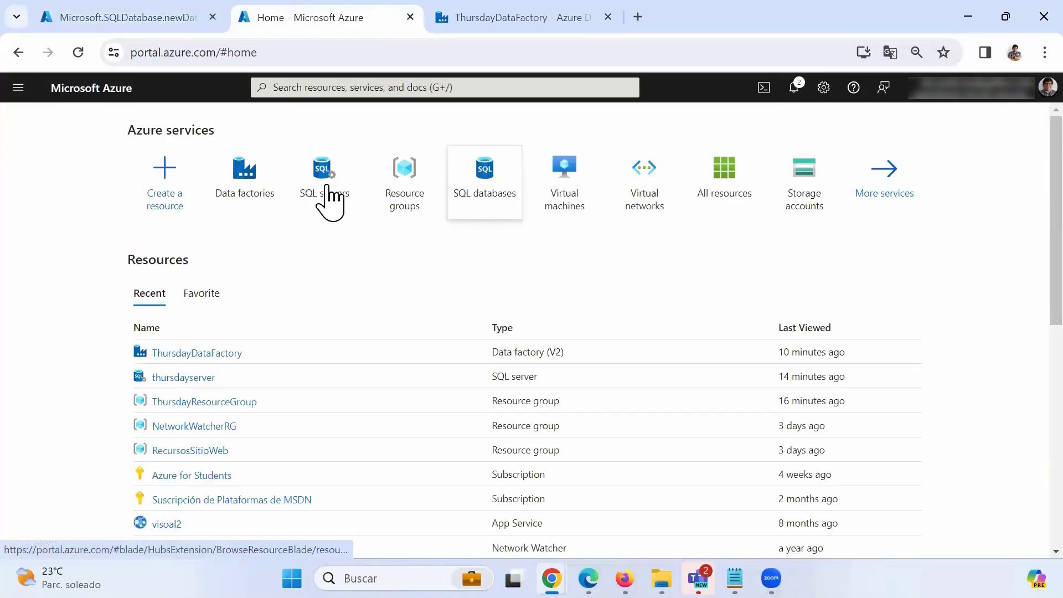
pyautogui.click(331, 198)
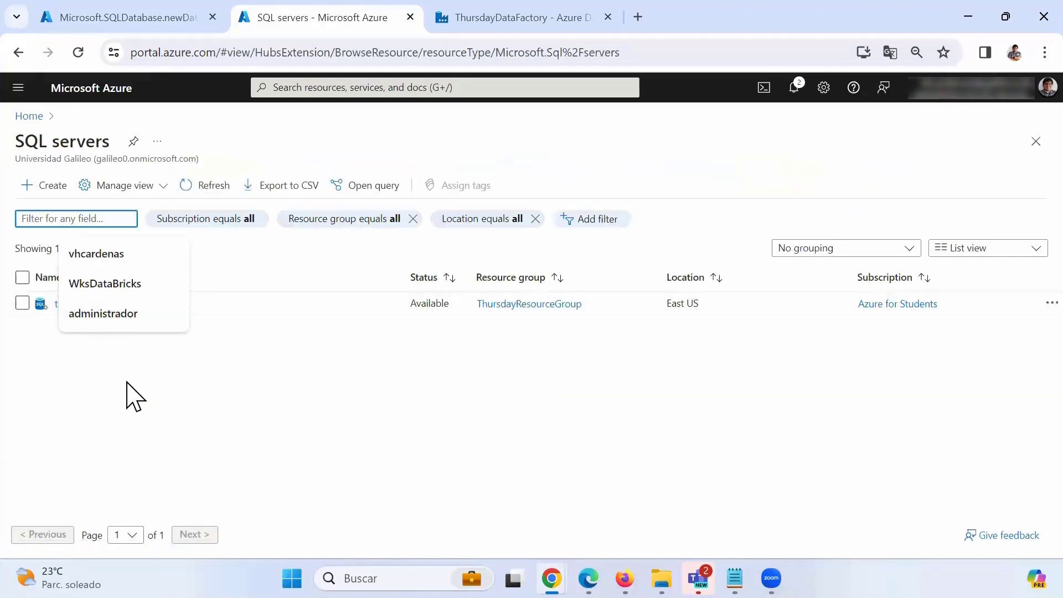
pyautogui.click(72, 305)
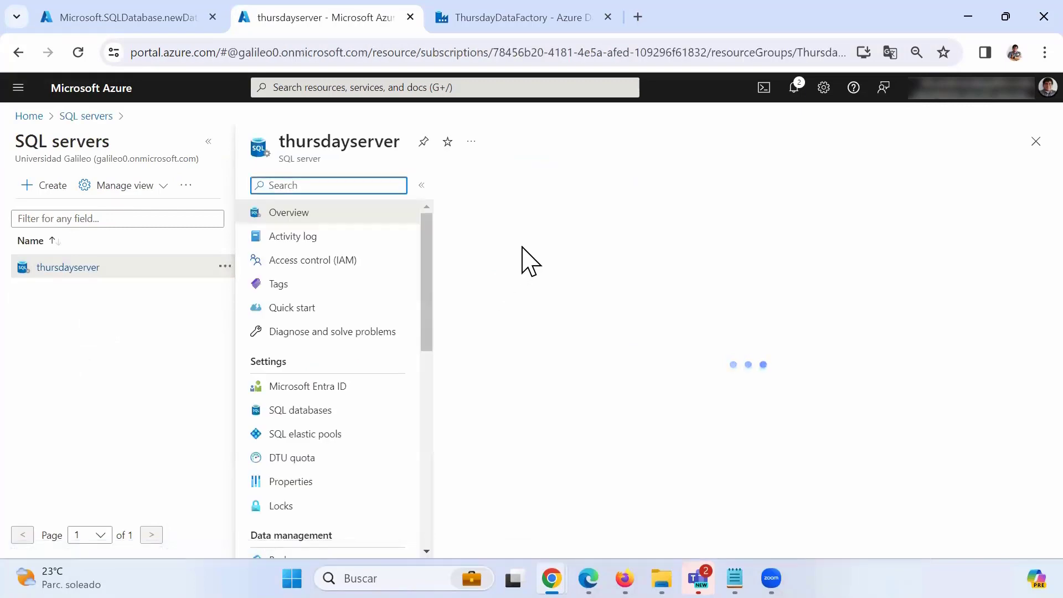
pyautogui.click(520, 192)
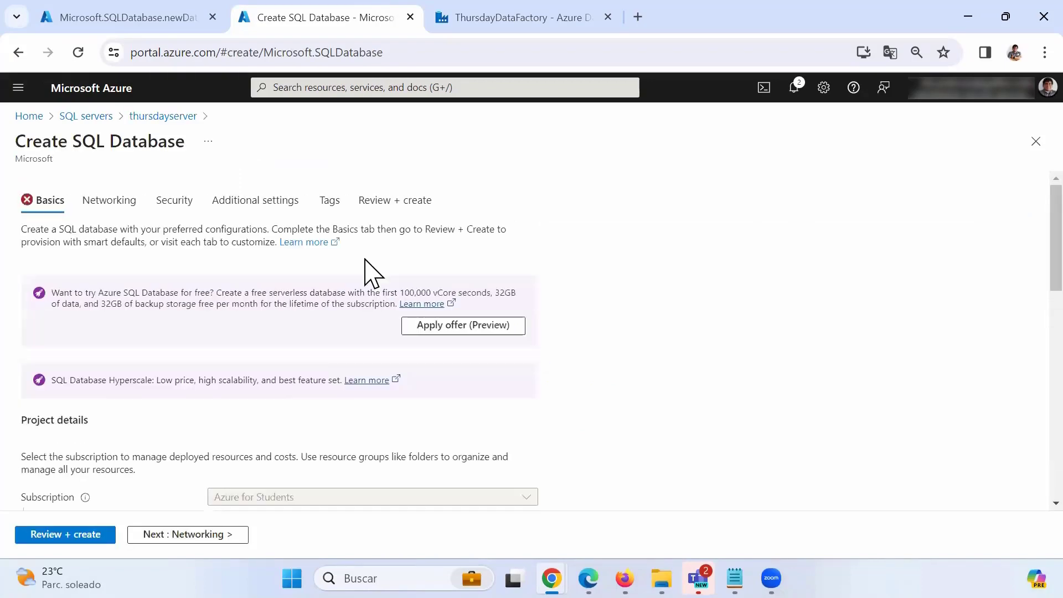
pyautogui.scroll(-2, 354, 271)
pyautogui.scroll(-4, 340, 270)
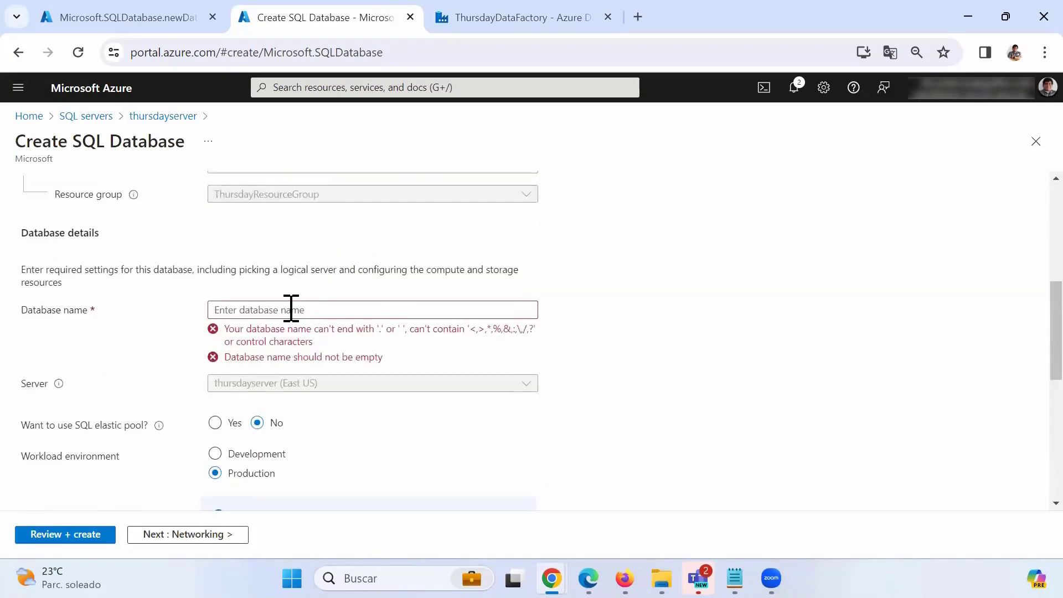
pyautogui.click(291, 309)
pyautogui.scroll(-10, 290, 308)
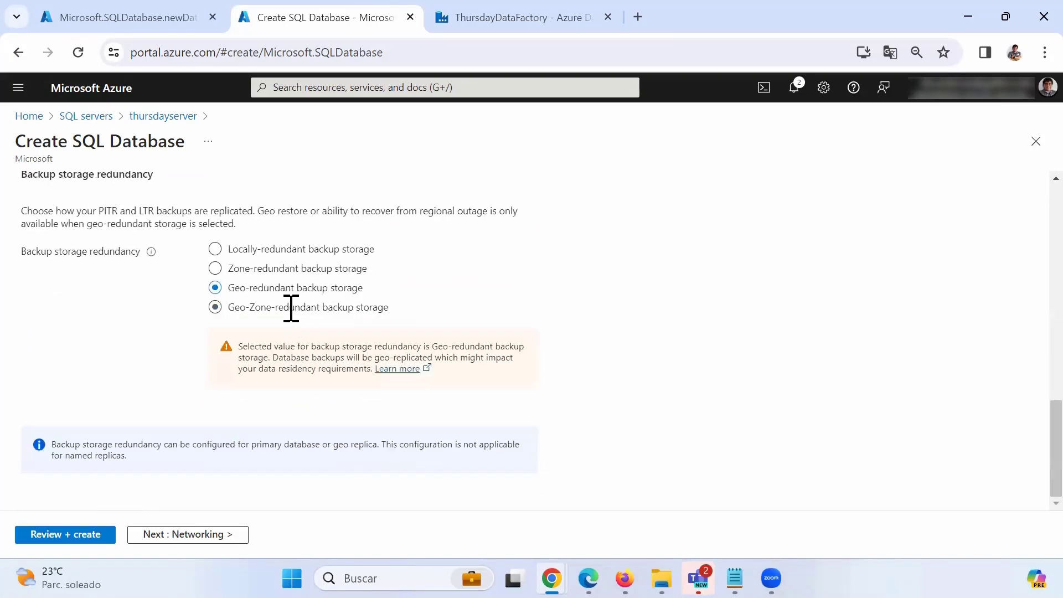
# Name the database DBDestination and set its workload environment to Development.
pyautogui.scroll(10, 177, 306)
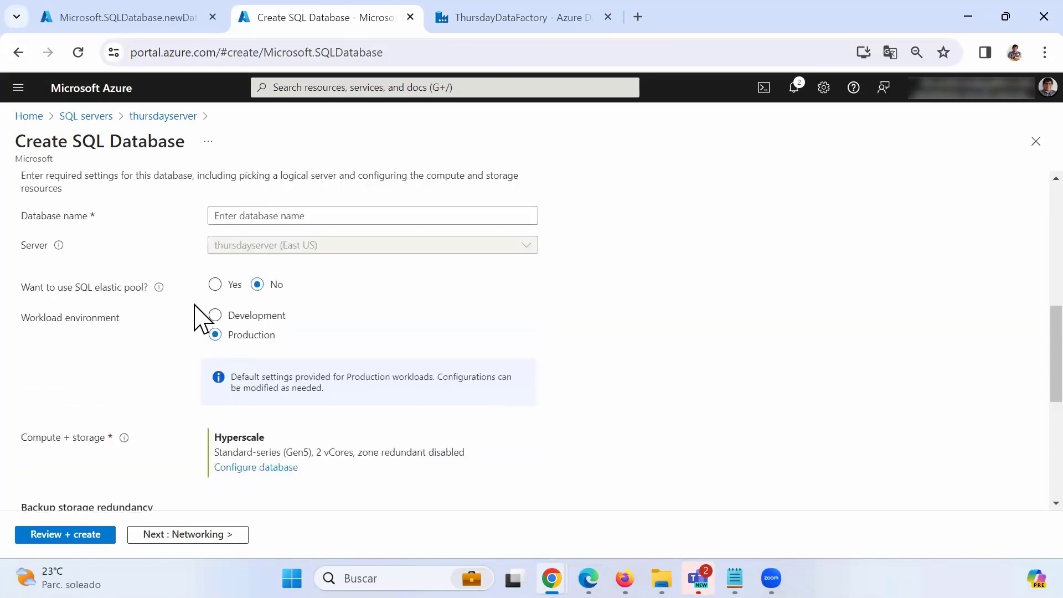
pyautogui.click(243, 383)
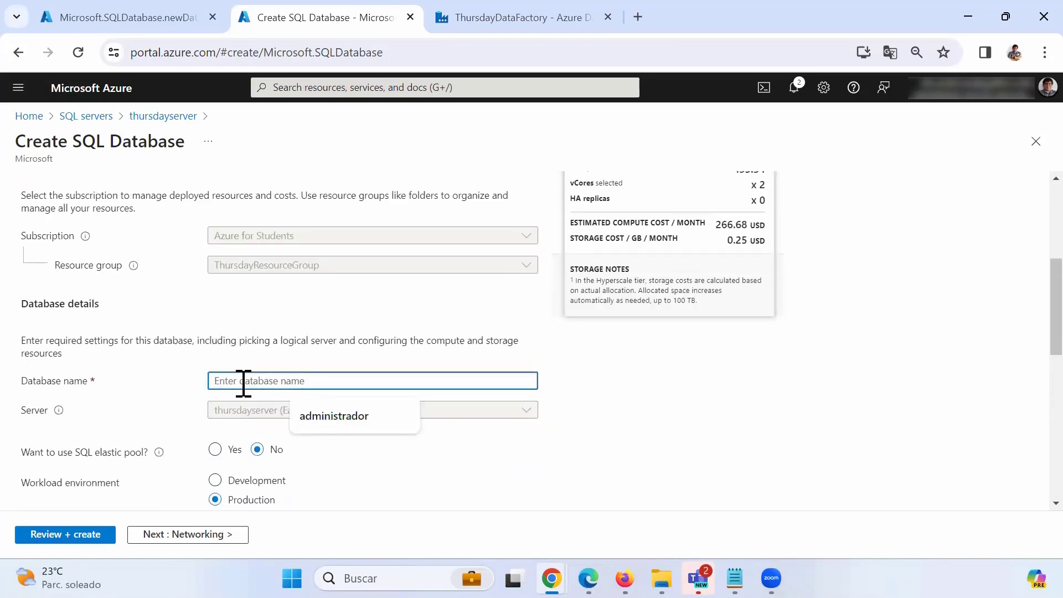
pyautogui.write('DBDestination')
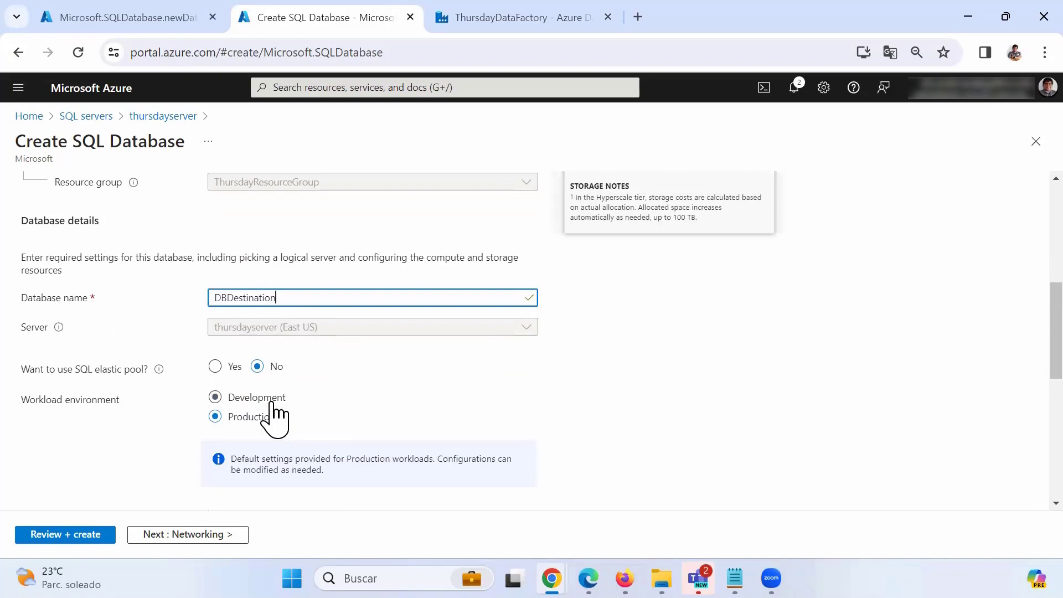
pyautogui.click(261, 399)
pyautogui.scroll(-3, 361, 413)
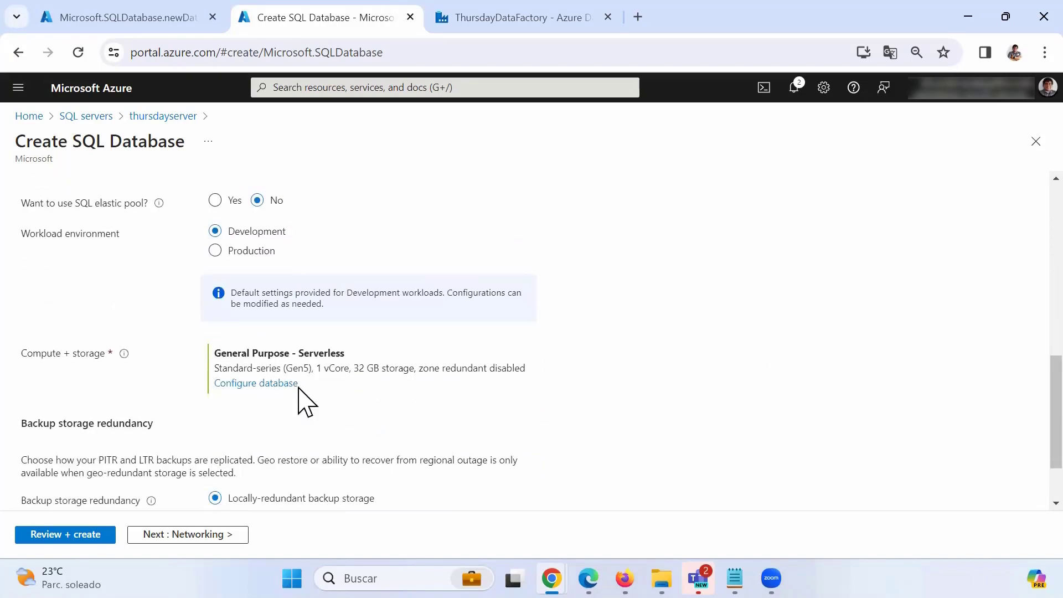
# Switch compute and storage to the Basic service tier with 2 GB storage.
pyautogui.click(292, 385)
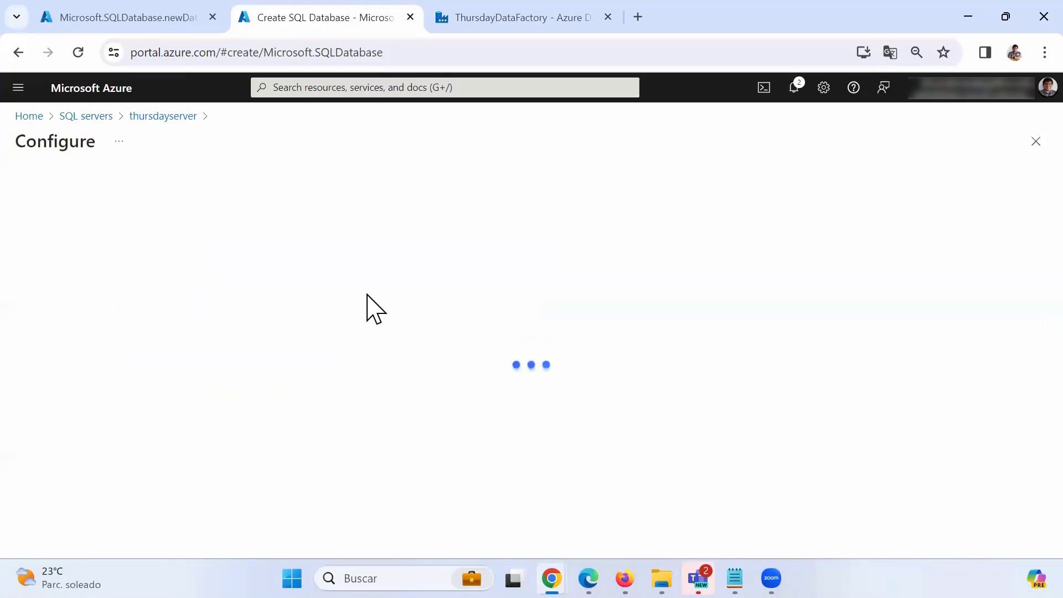
pyautogui.click(353, 348)
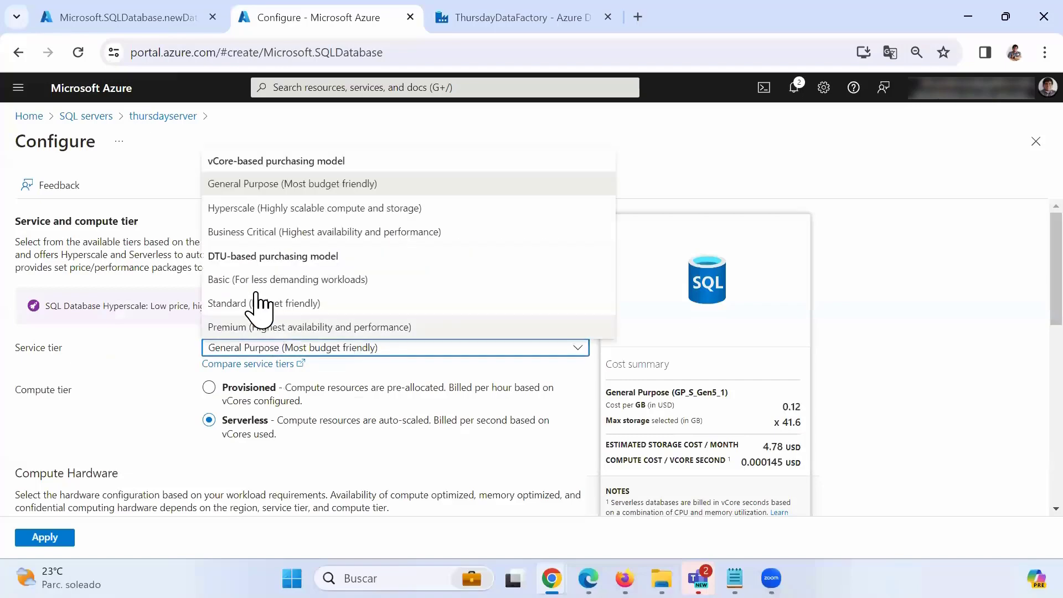
pyautogui.click(253, 281)
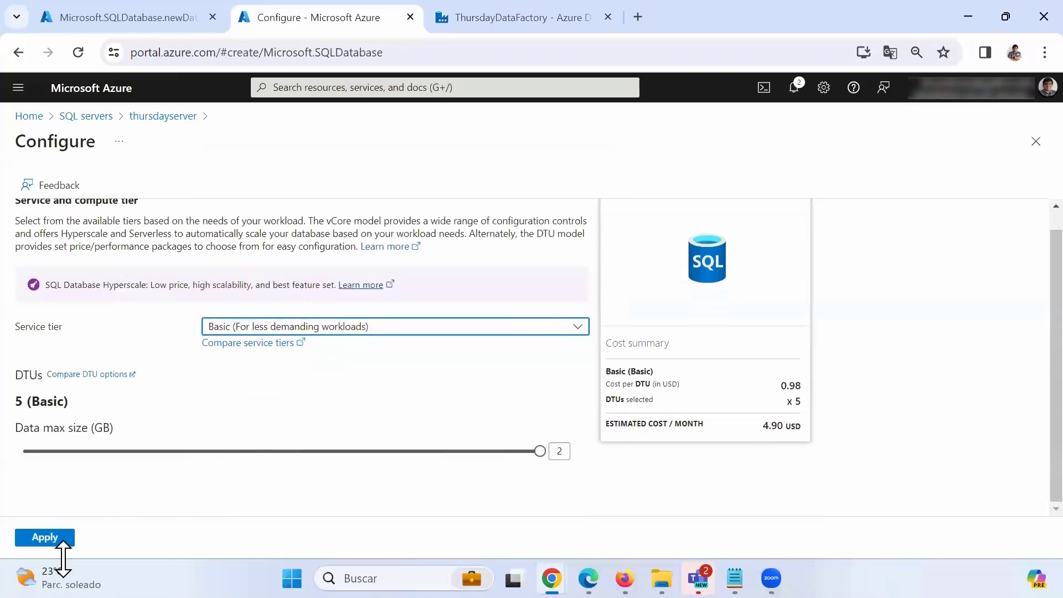
pyautogui.click(44, 537)
pyautogui.scroll(5, 308, 404)
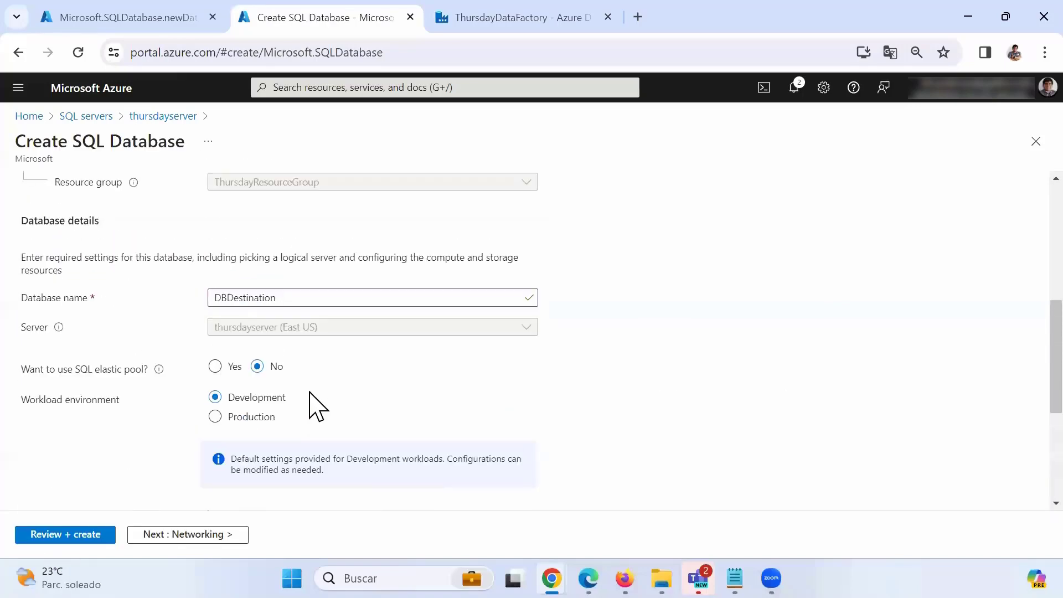
pyautogui.scroll(-7, 308, 404)
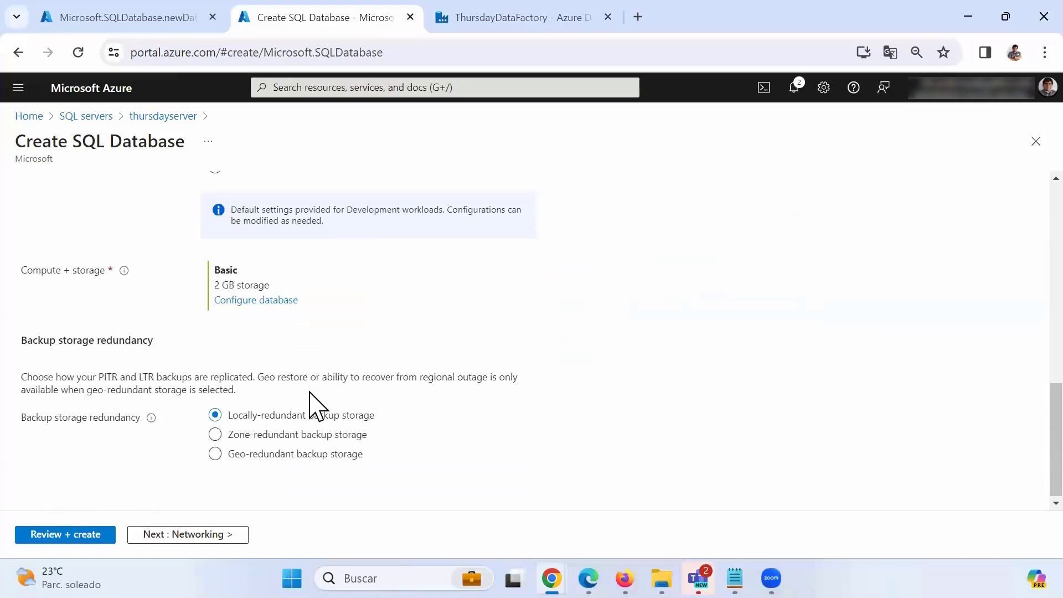
# Allow the current client IP, then proceed through Review + create and create DBDestination.
pyautogui.click(207, 536)
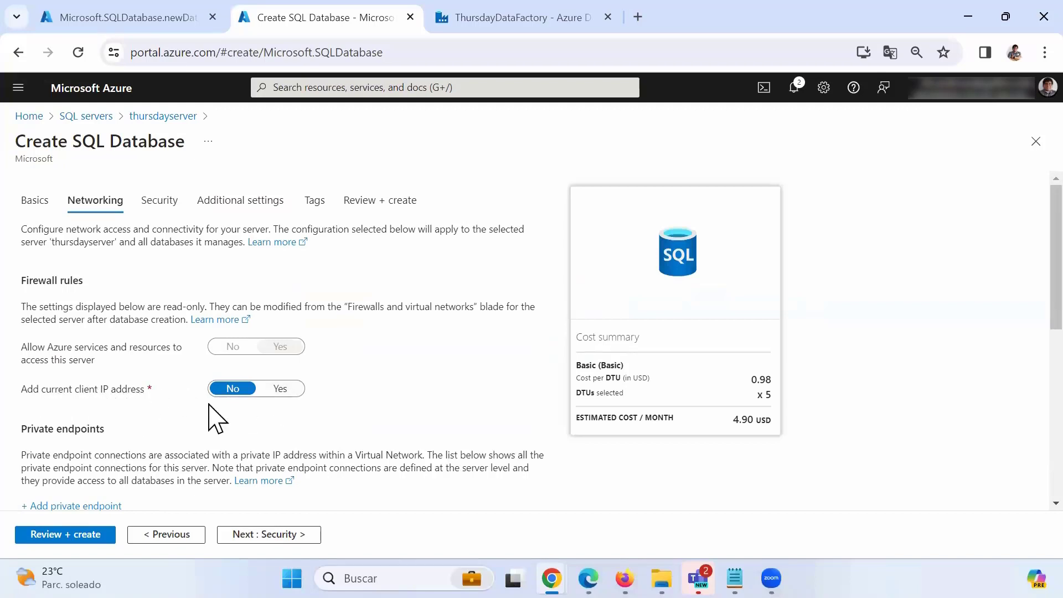
pyautogui.click(280, 389)
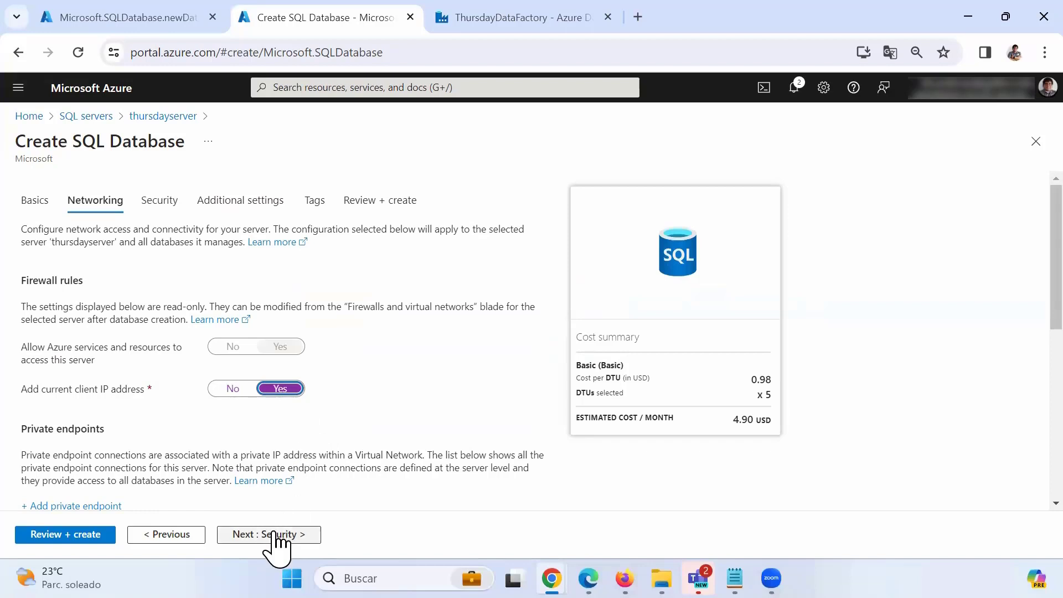
pyautogui.click(276, 536)
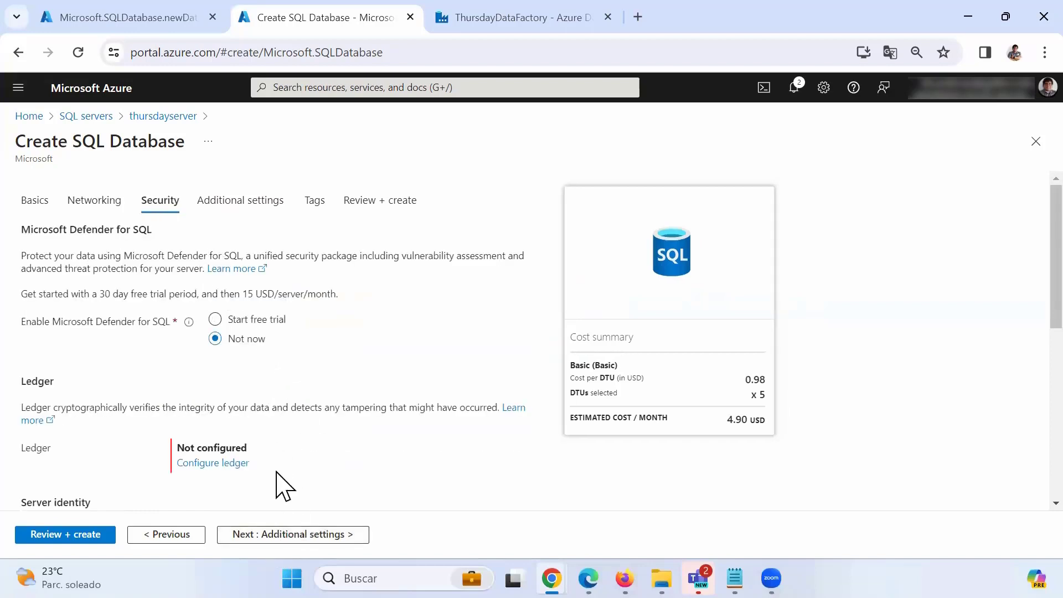
pyautogui.click(290, 536)
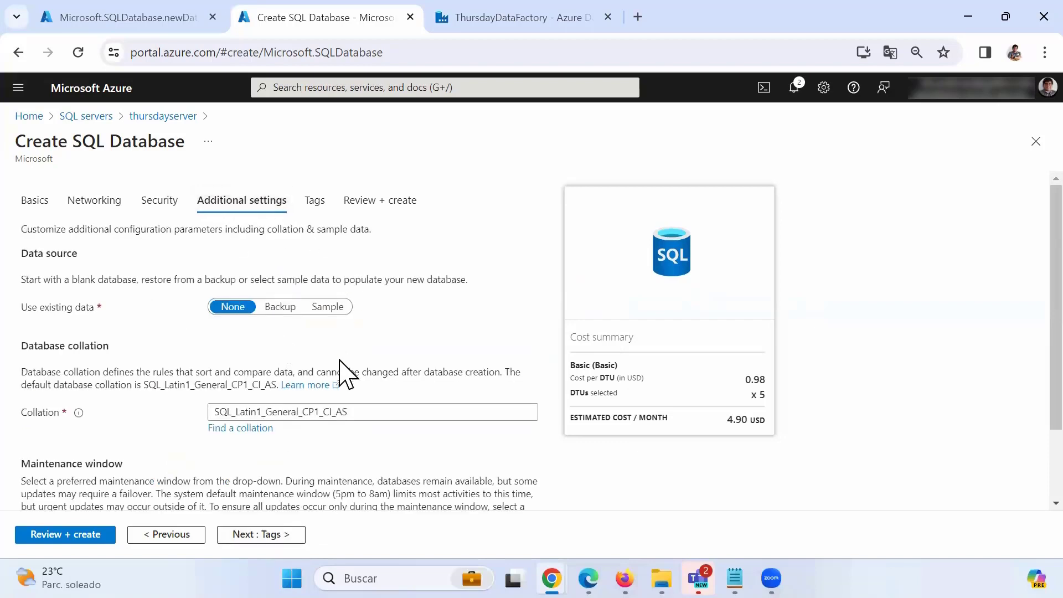
pyautogui.click(271, 535)
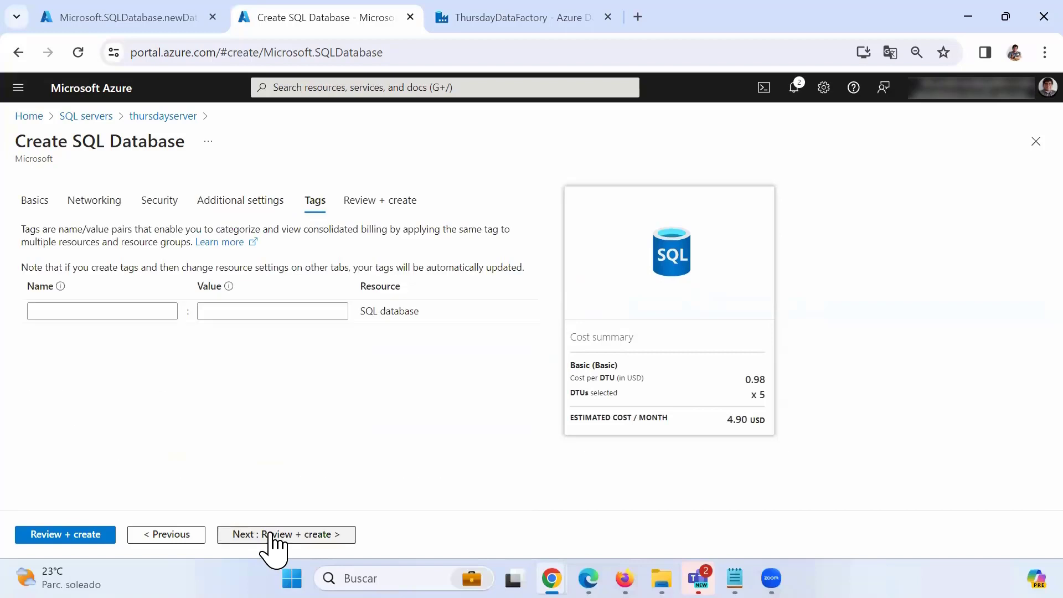
pyautogui.click(273, 535)
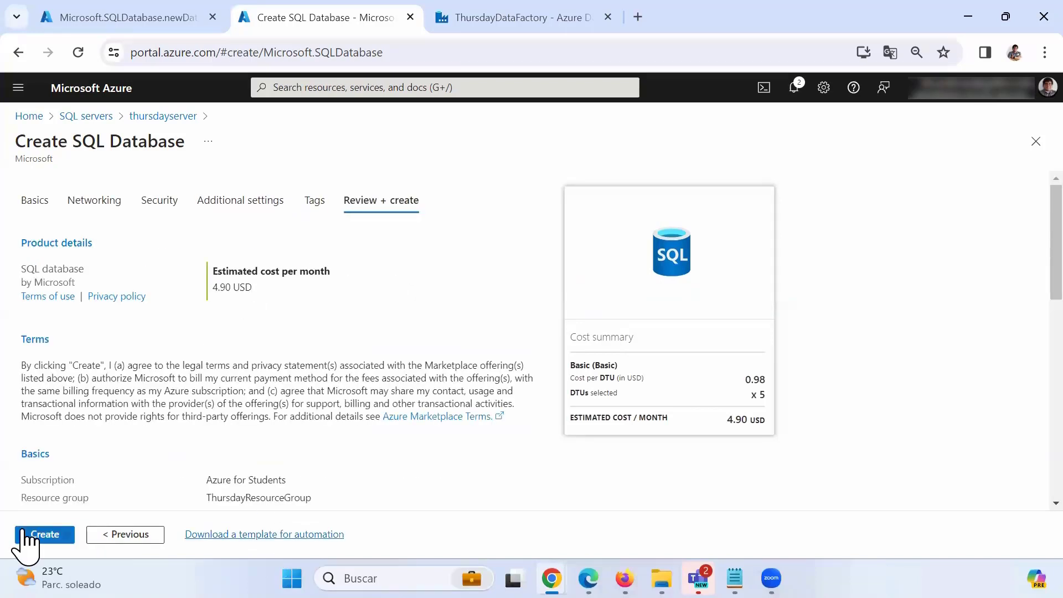
pyautogui.click(25, 538)
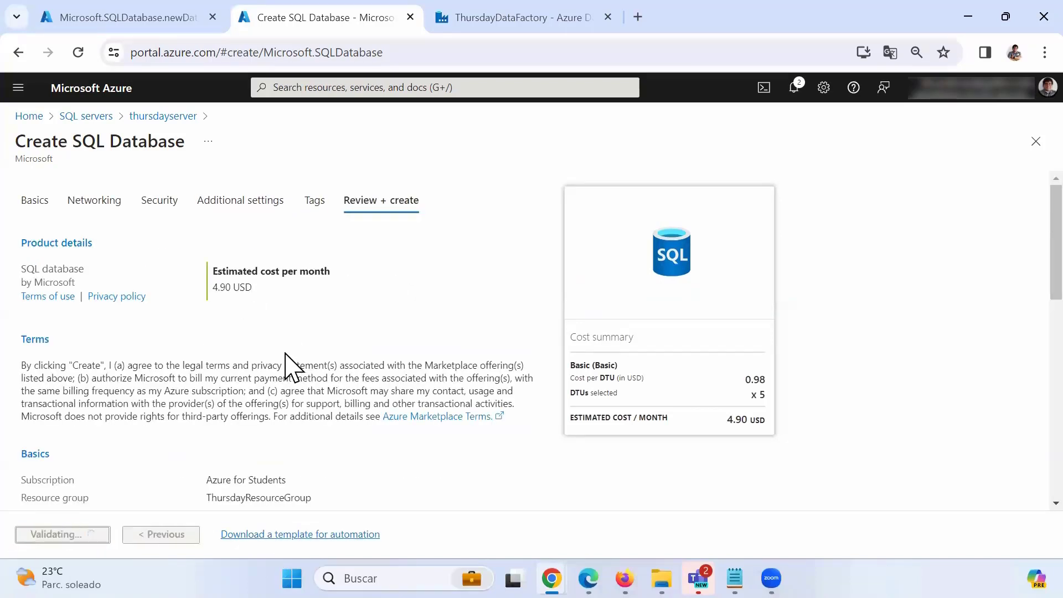
# Wait for the DBSource deployment to complete, then open the deployed DBSource database's overview.
pyautogui.click(161, 17)
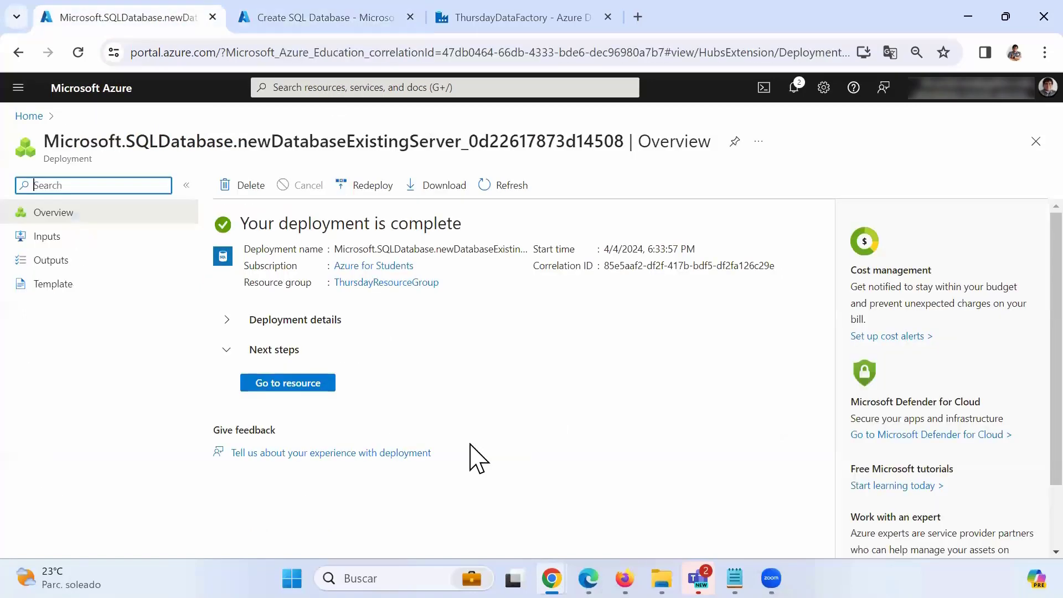
pyautogui.click(346, 19)
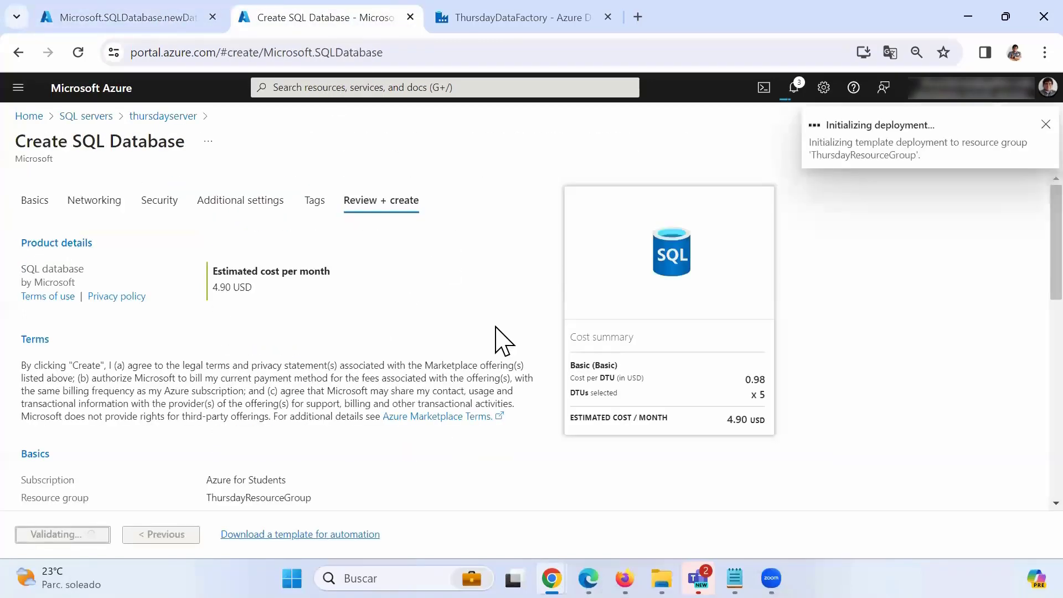
pyautogui.click(159, 19)
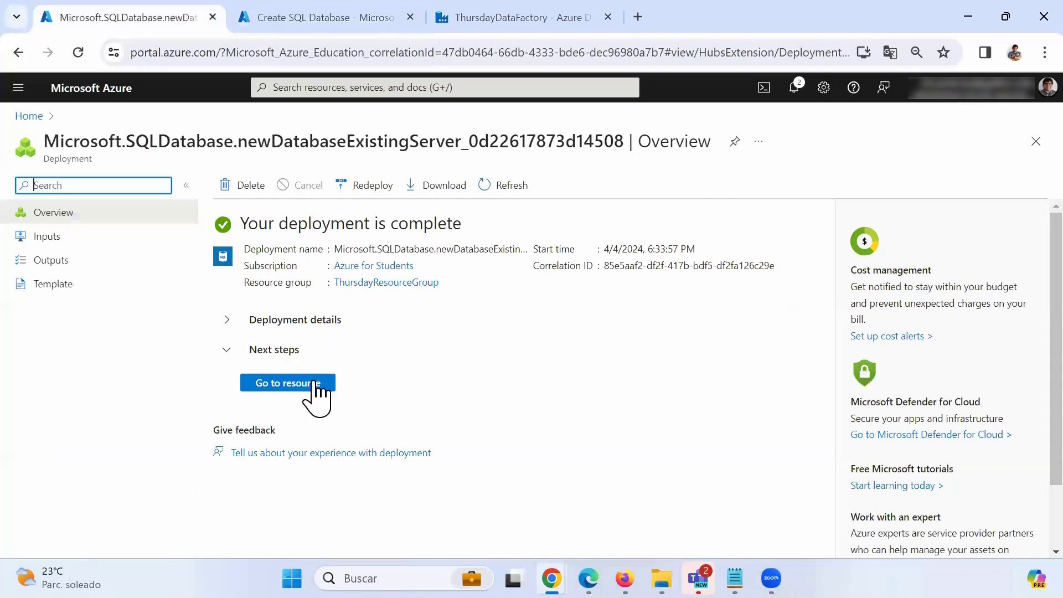
pyautogui.click(296, 398)
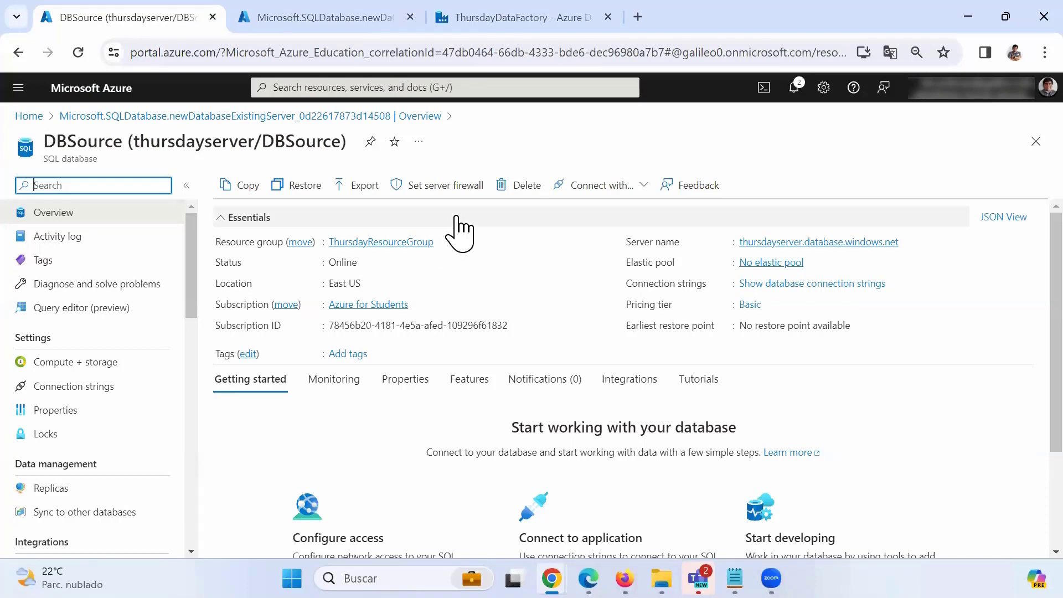
# Add a firewall rule on thursdayserver for the client's own IPv4 address and save it.
pyautogui.click(438, 186)
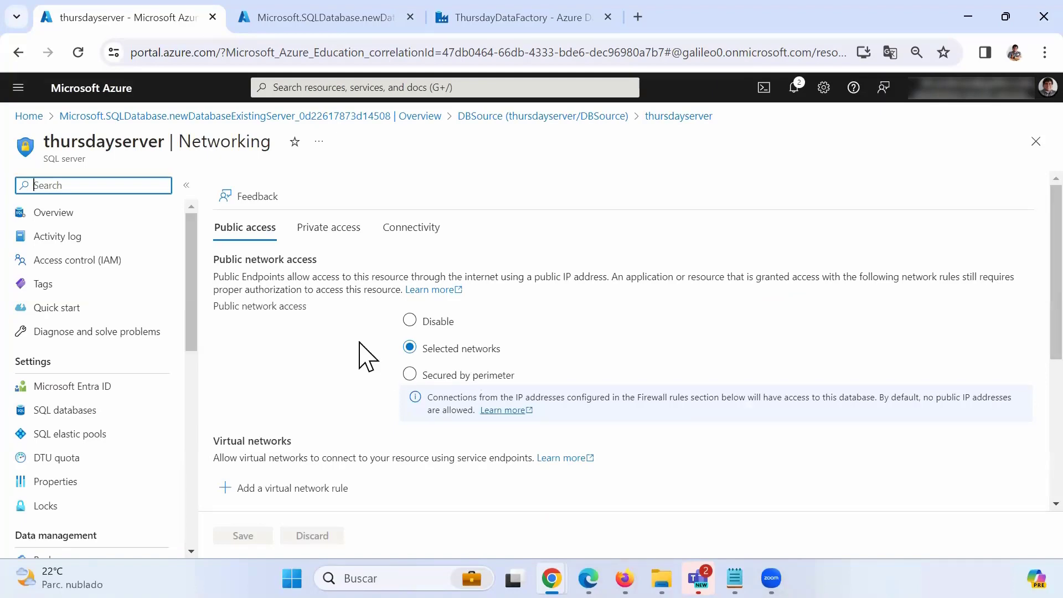
pyautogui.scroll(-5, 363, 355)
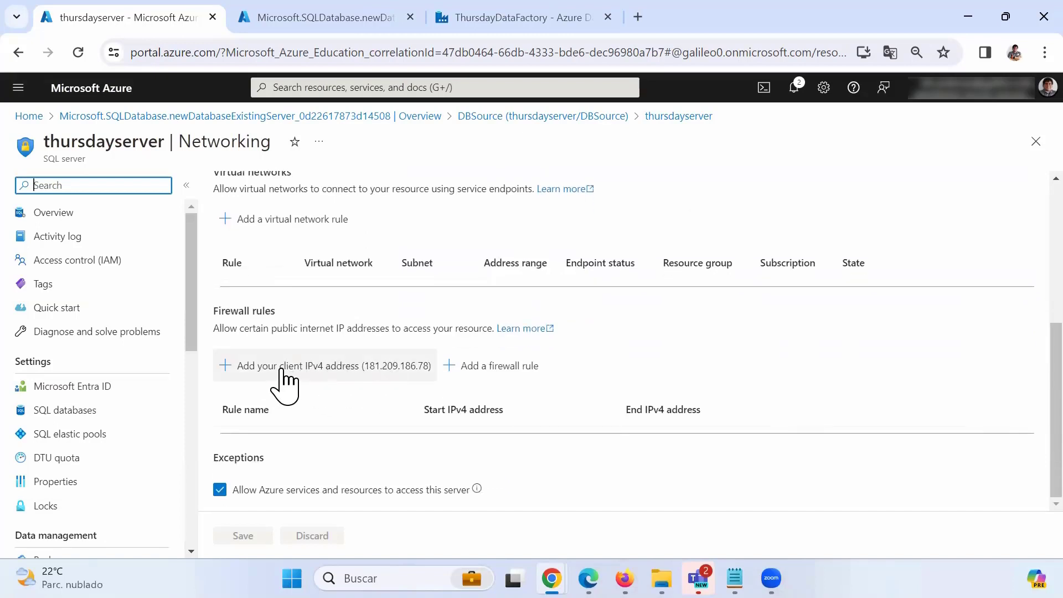
pyautogui.click(312, 365)
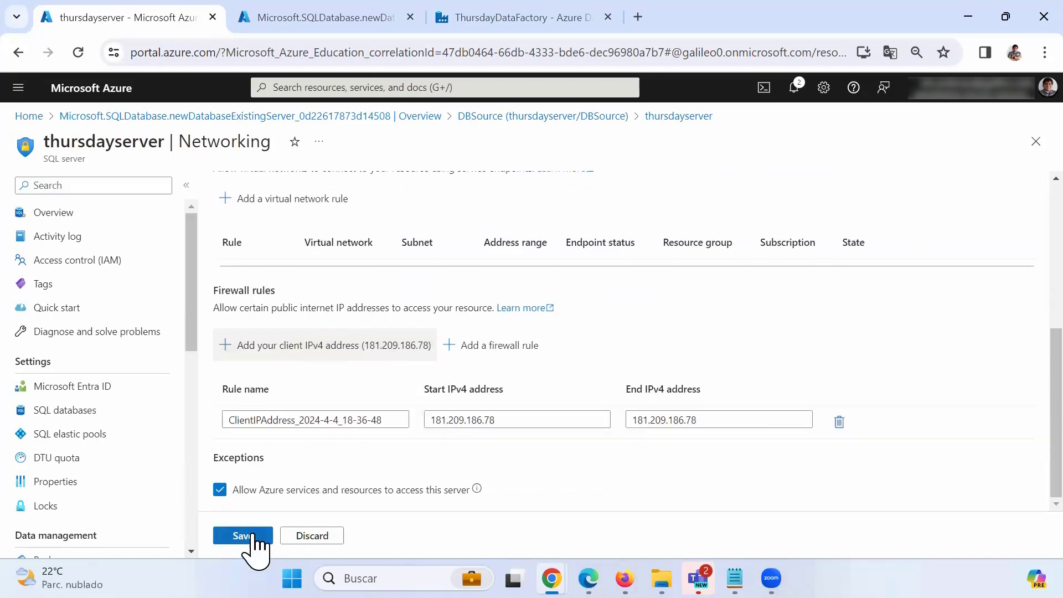
pyautogui.click(251, 535)
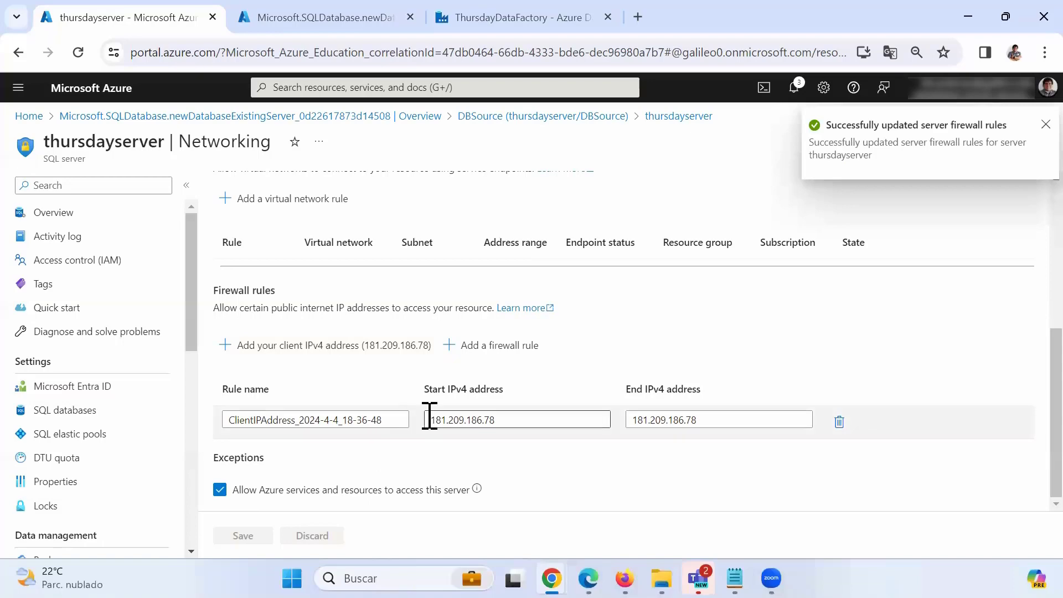
pyautogui.scroll(3, 394, 324)
pyautogui.scroll(2, 418, 297)
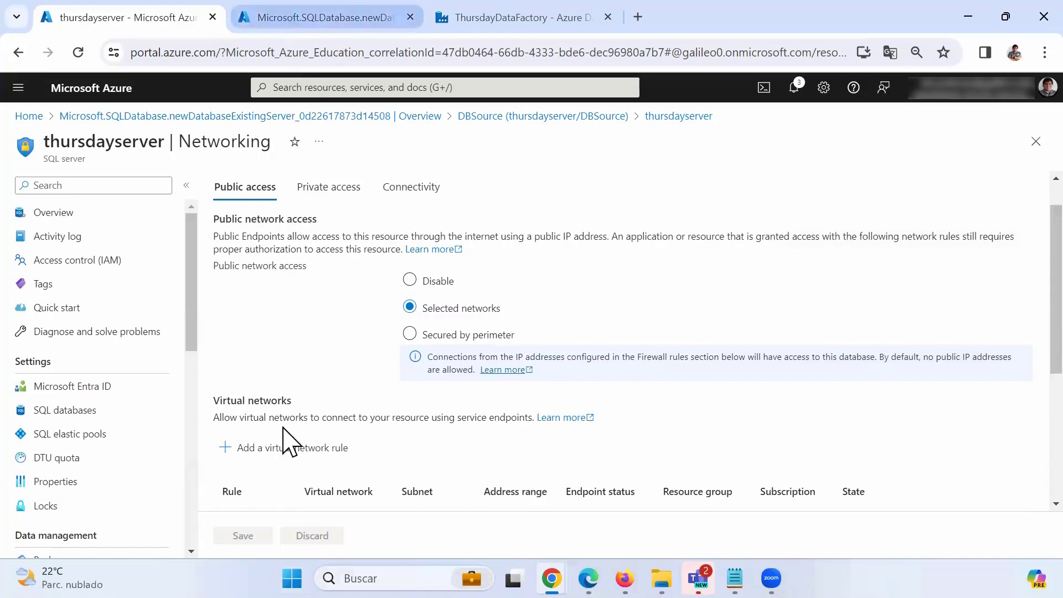
# Search the Start menu for sql and launch Microsoft SQL Server Management Studio 18.
pyautogui.press('super')
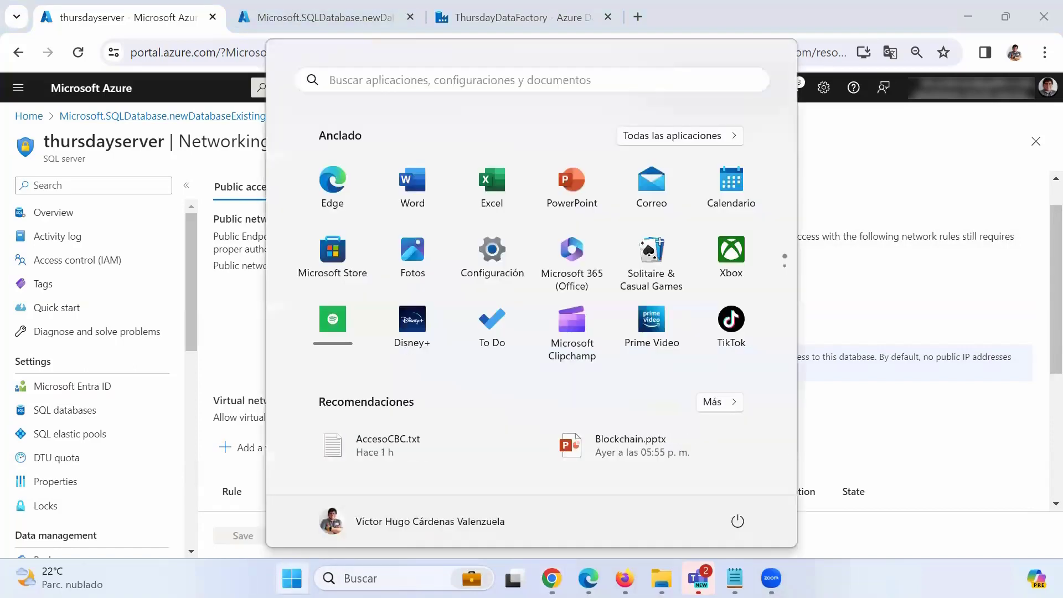
pyautogui.write('sq')
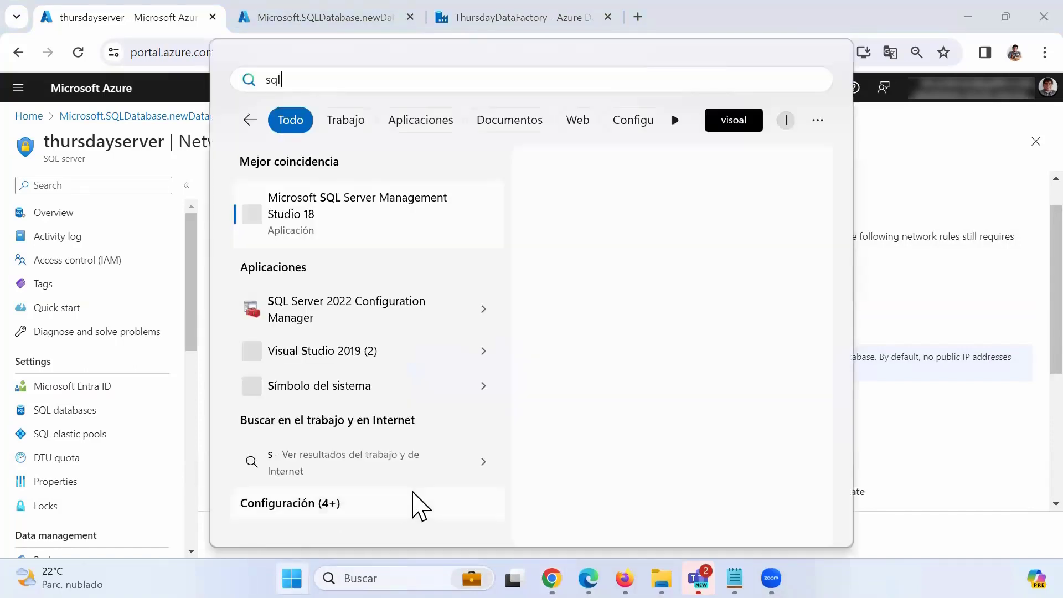
pyautogui.write('l')
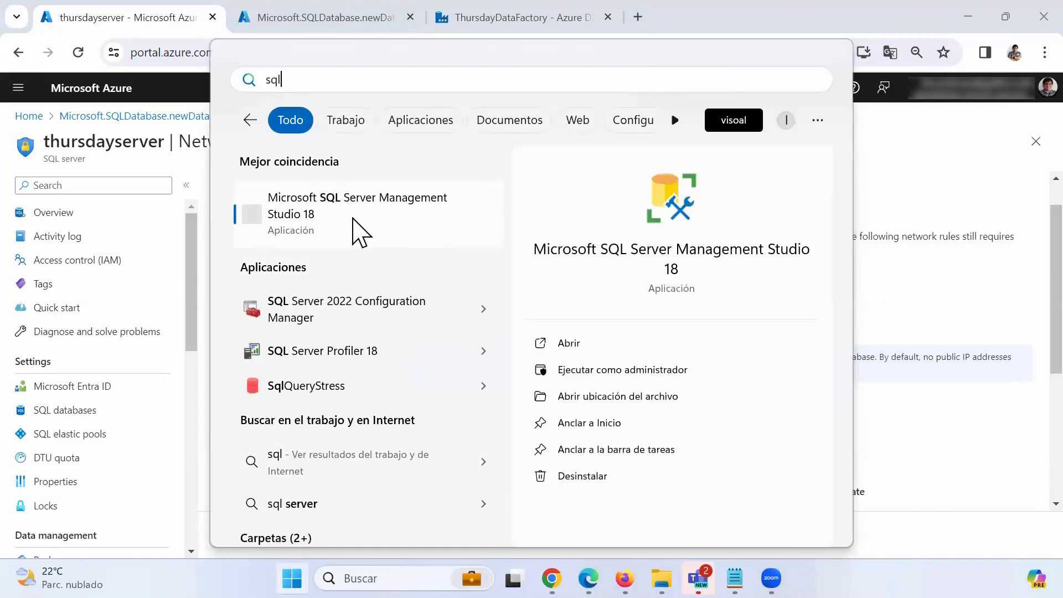
pyautogui.click(357, 230)
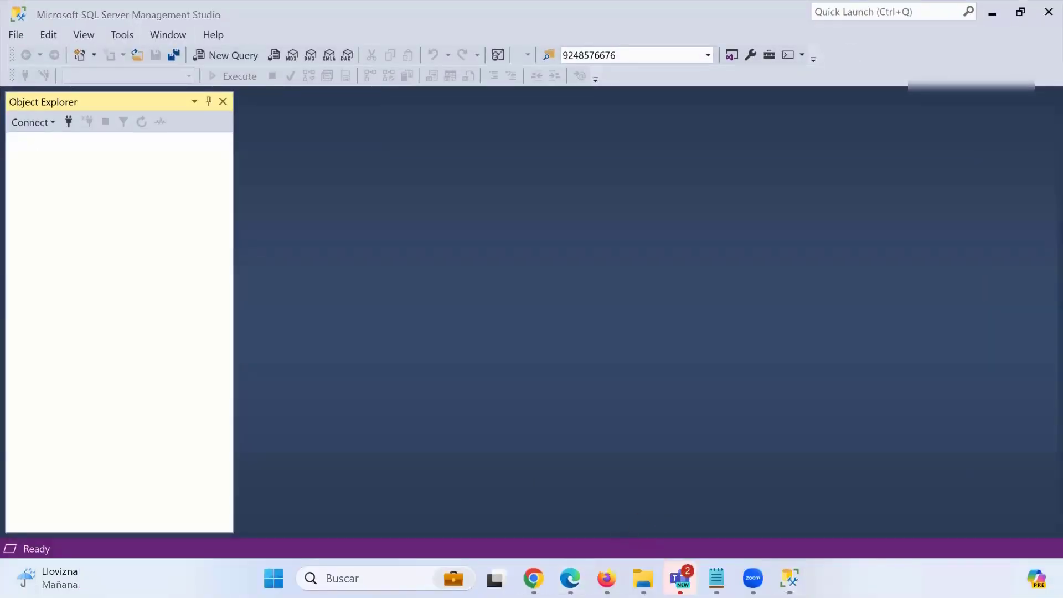
# Copy the server name thursdayserver.database.windows.net from the server's Overview and return to SSMS.
pyautogui.moveTo(533, 578)
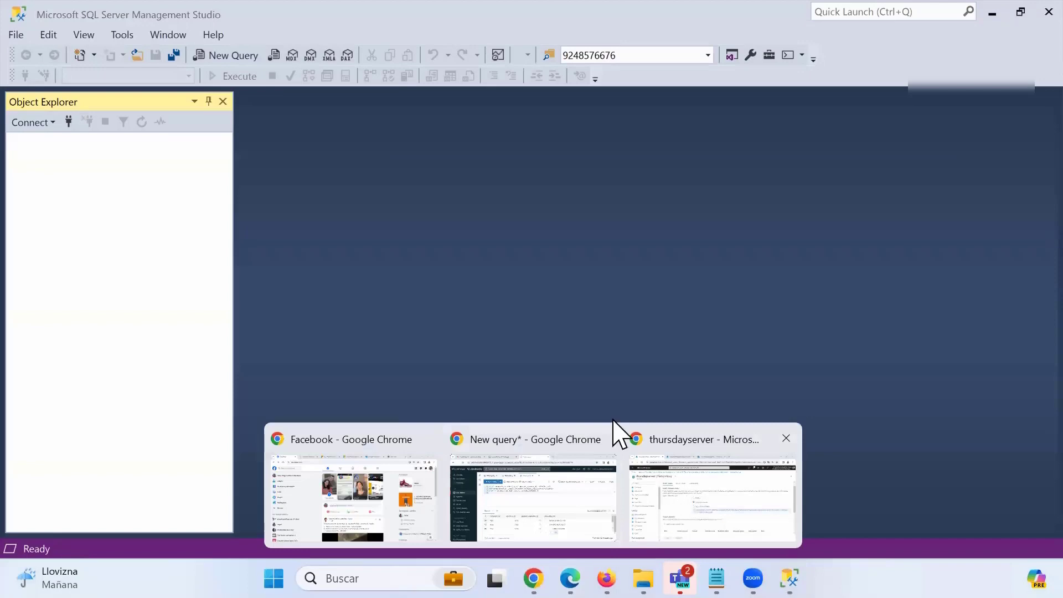
pyautogui.click(653, 459)
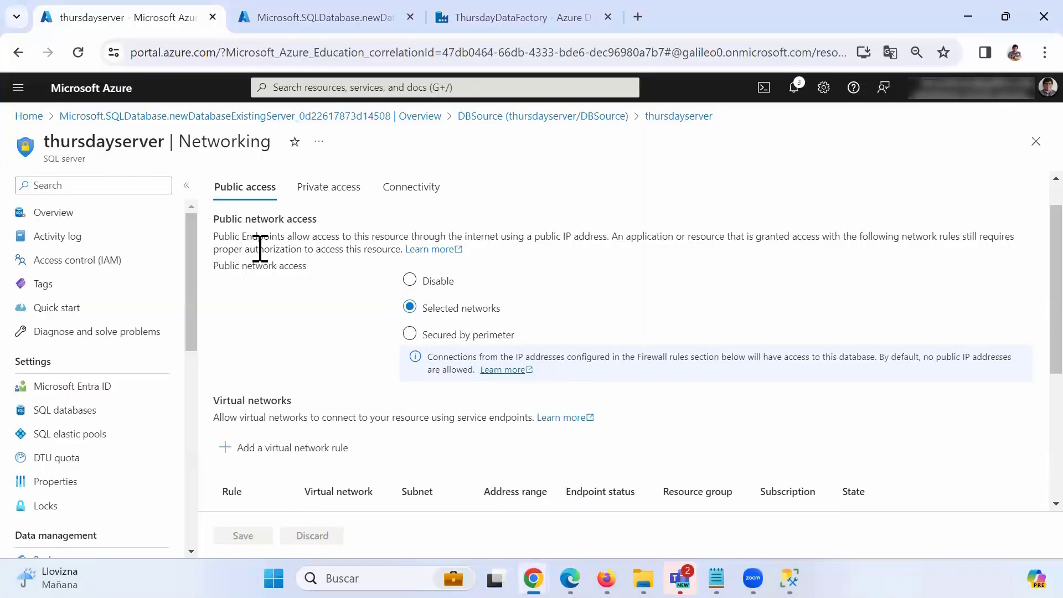
pyautogui.scroll(-3, 347, 331)
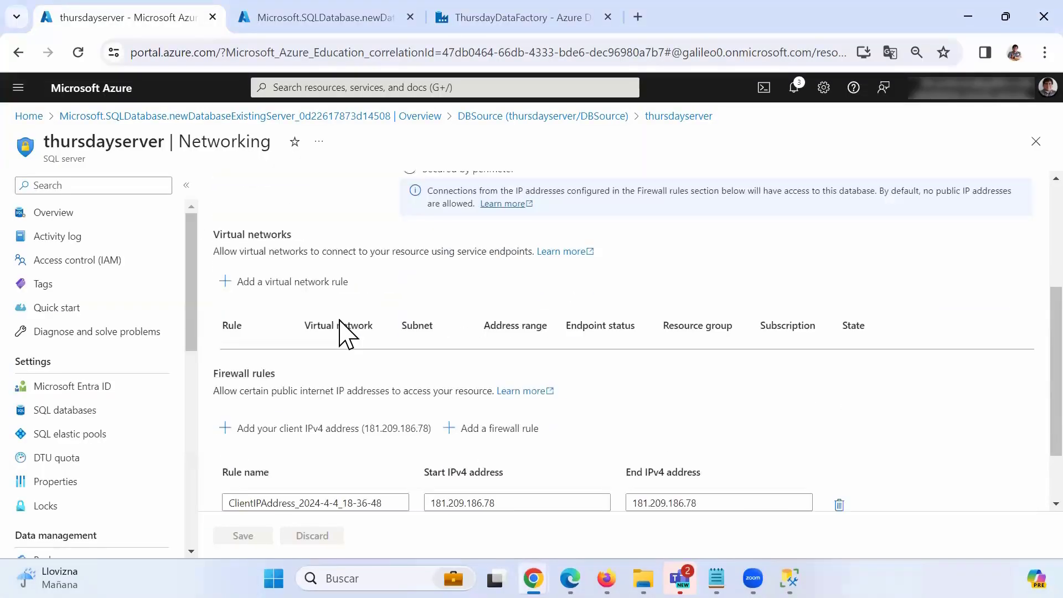
pyautogui.scroll(-2, 340, 489)
pyautogui.scroll(3, 214, 289)
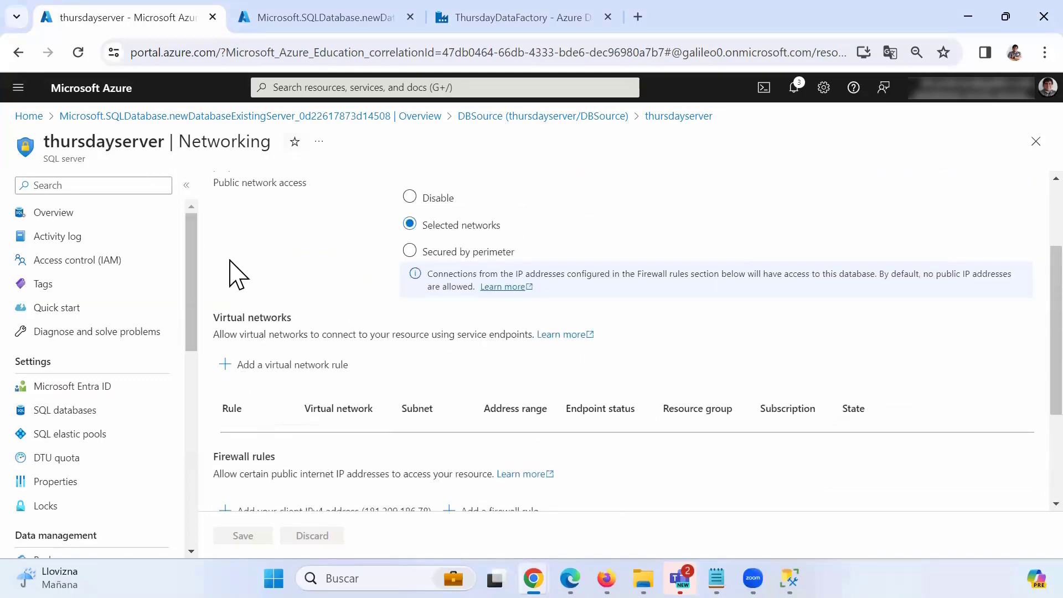
pyautogui.click(120, 211)
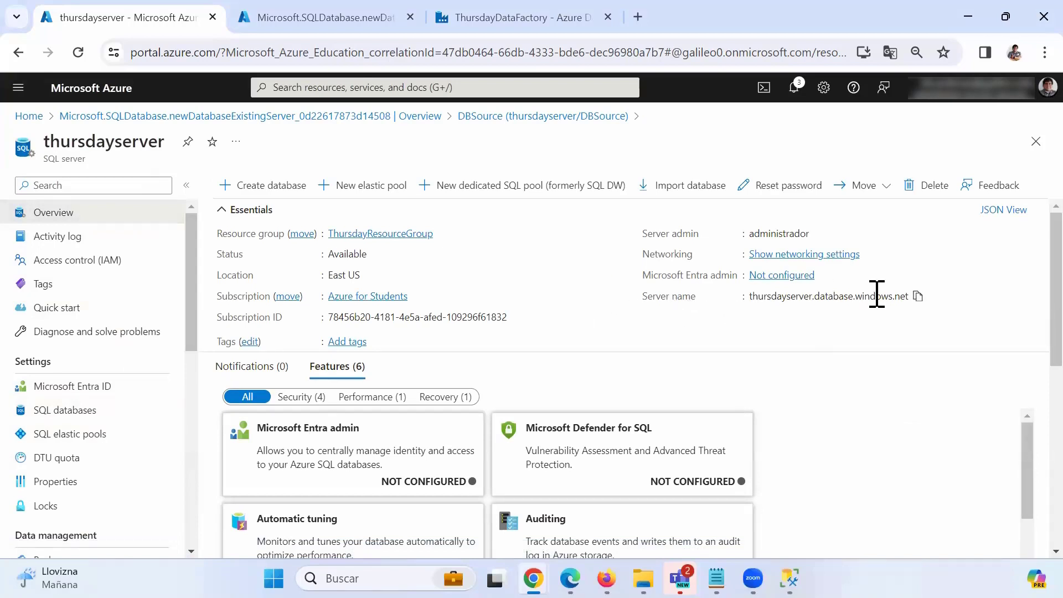
pyautogui.click(918, 297)
pyautogui.click(789, 578)
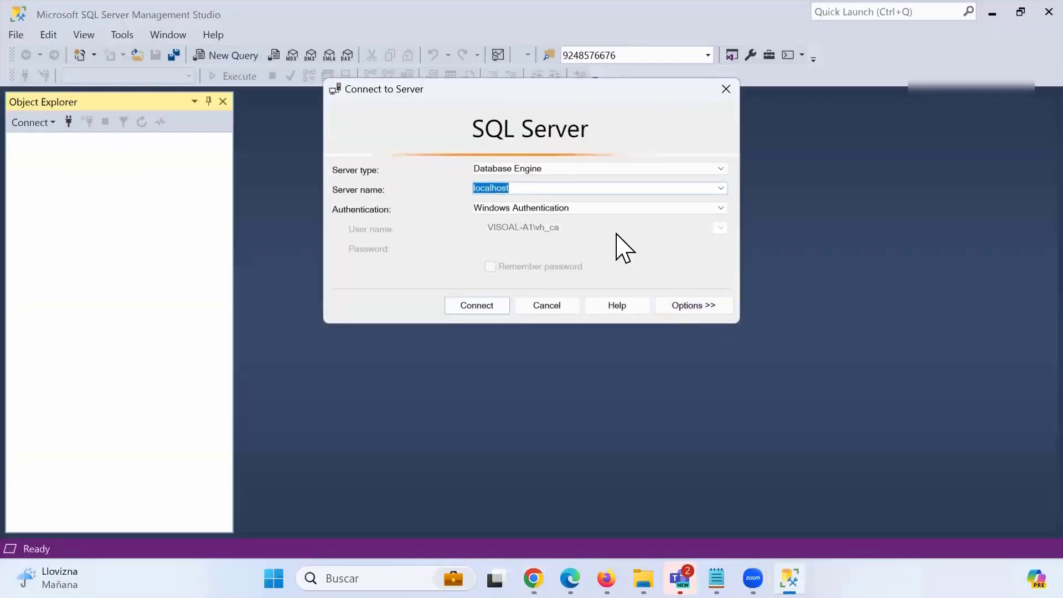
# Connect to thursdayserver.database.windows.net with SQL Server Authentication and the account password, then expand Databases.
pyautogui.hotkey('ctrl', 'v')
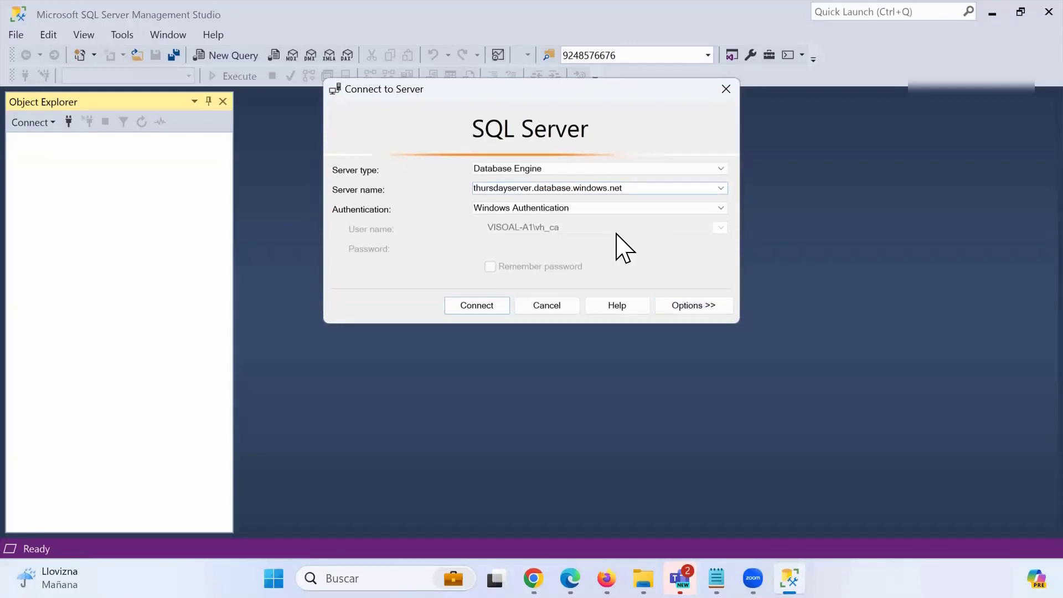
pyautogui.click(535, 212)
pyautogui.click(536, 227)
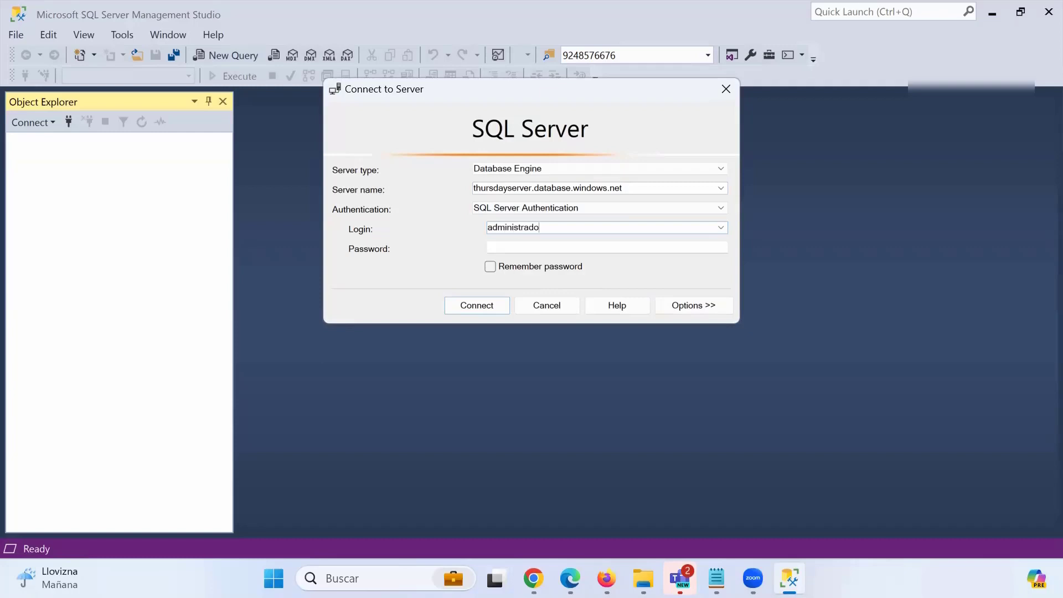
pyautogui.write('***')
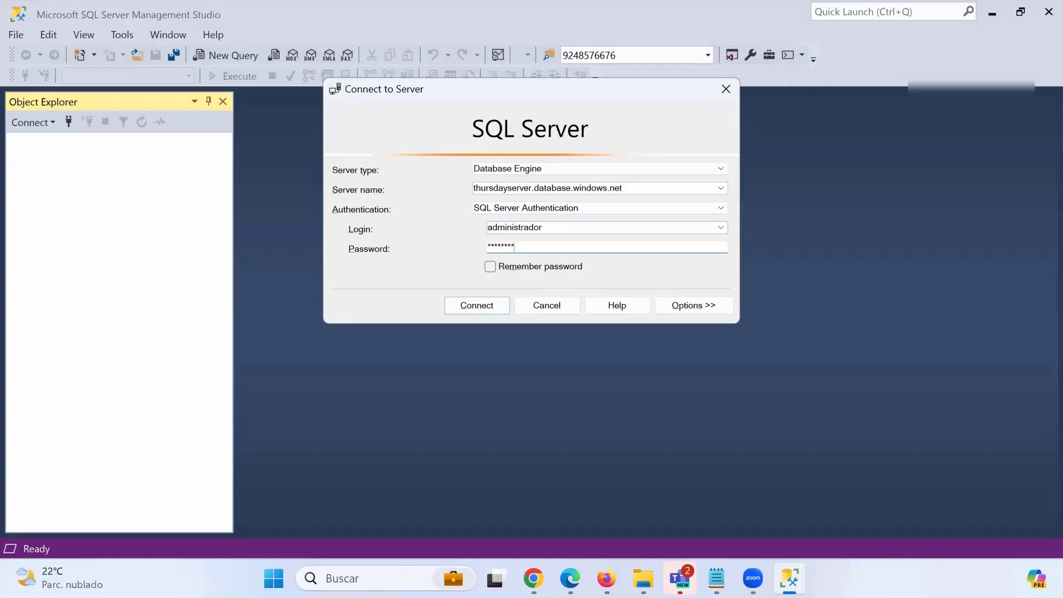
pyautogui.write('****')
pyautogui.press('Return')
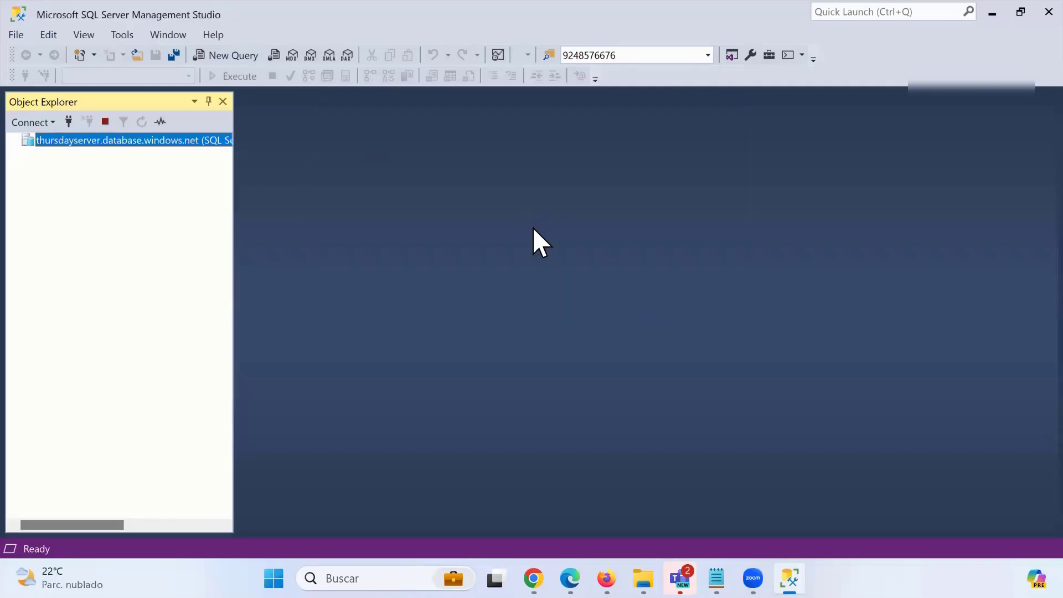
pyautogui.click(28, 154)
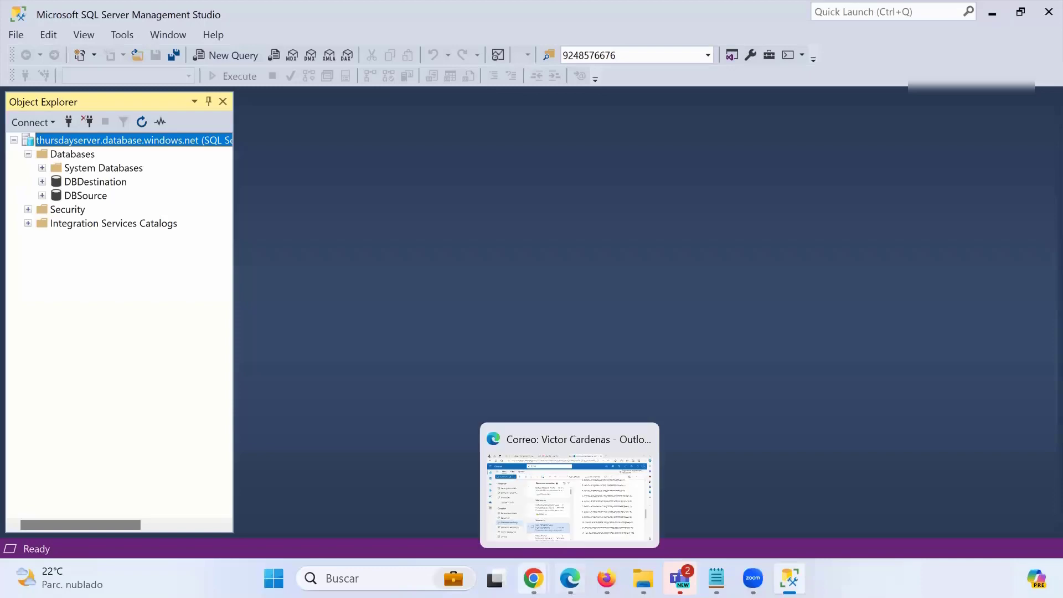
pyautogui.click(534, 579)
pyautogui.click(677, 521)
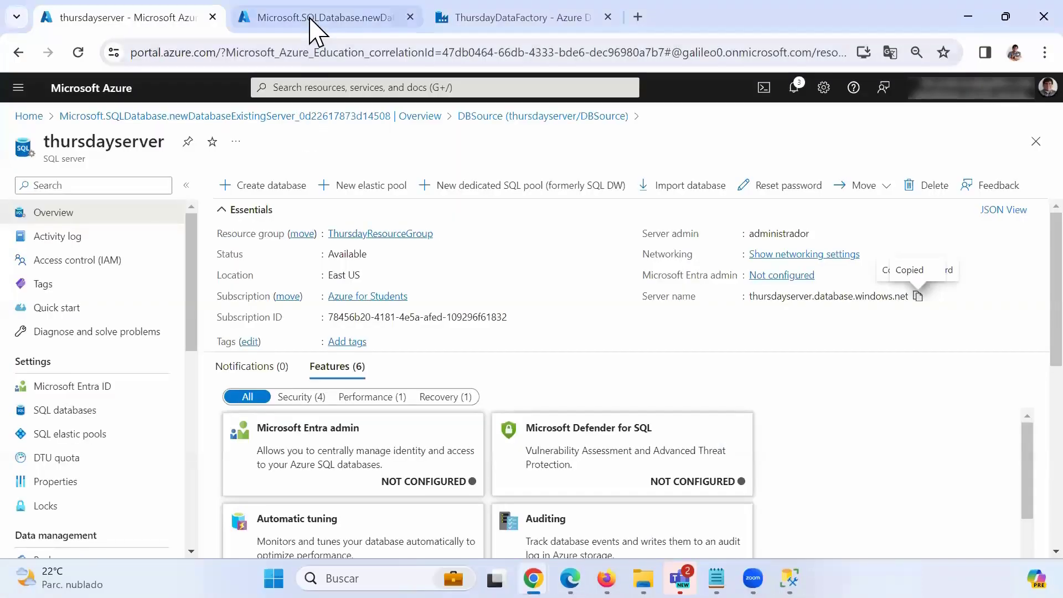
pyautogui.click(313, 17)
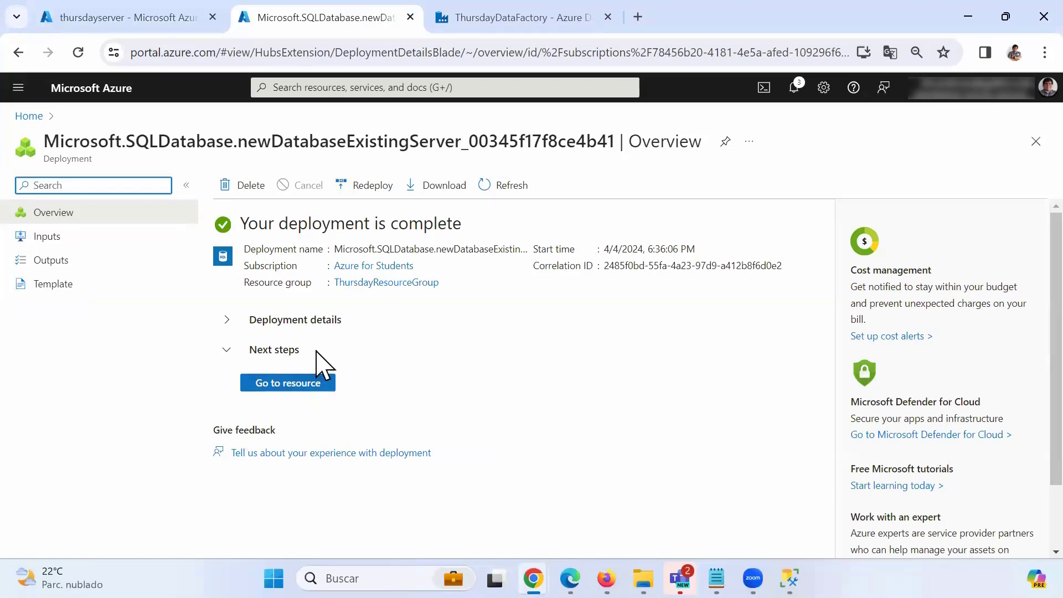
pyautogui.click(968, 17)
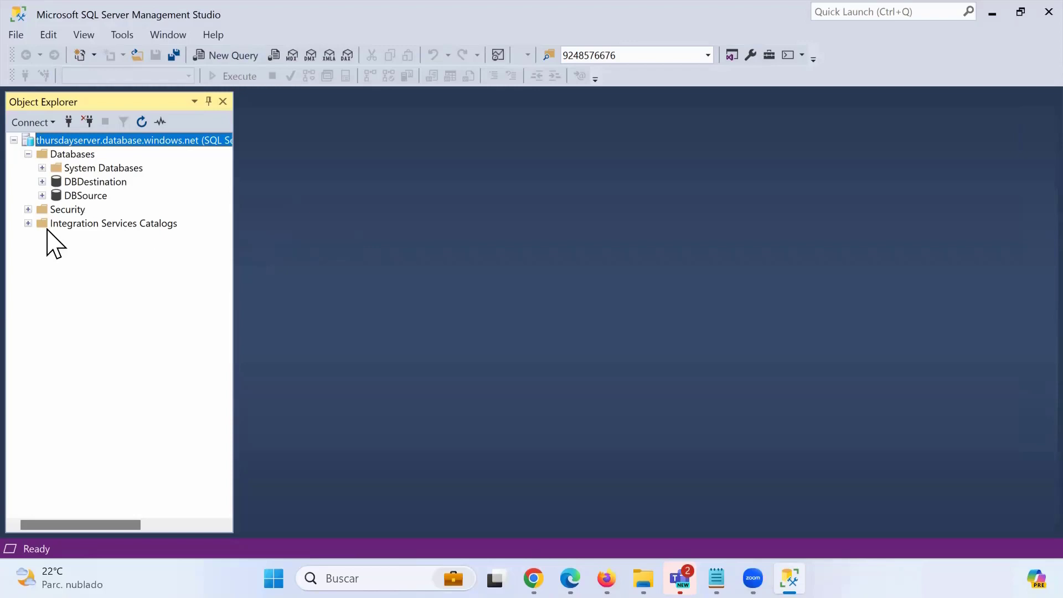
# With DBSource selected, open instnwnd.sql from the Descargas folder.
pyautogui.click(87, 196)
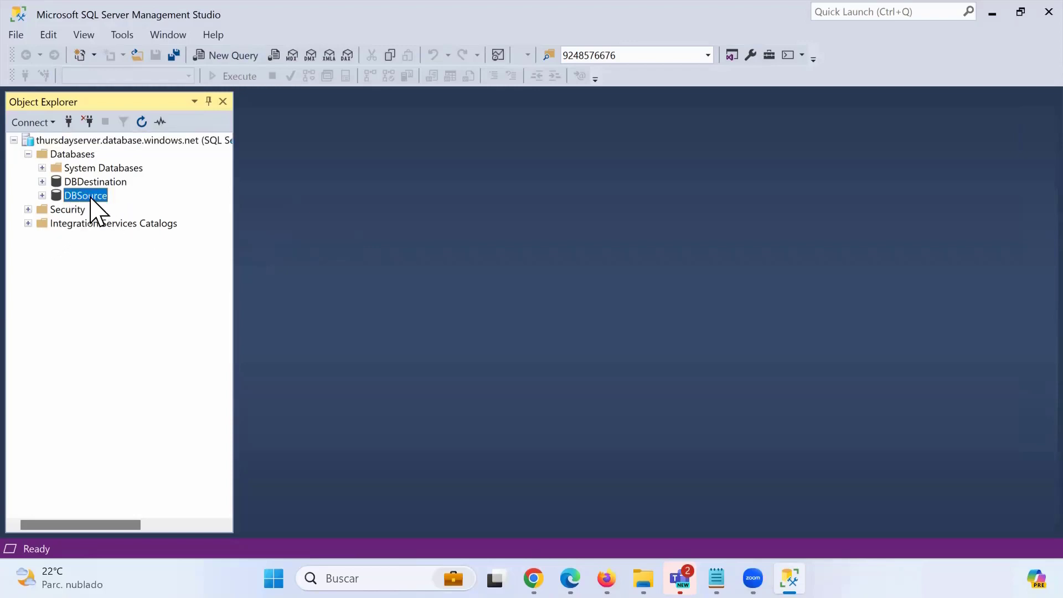
pyautogui.click(137, 56)
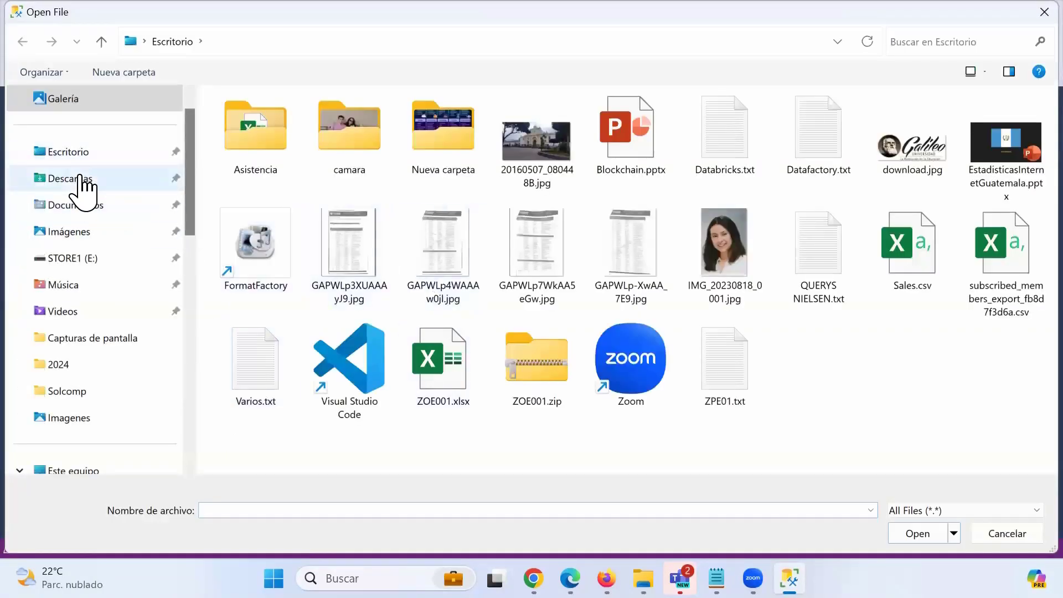
pyautogui.click(74, 178)
pyautogui.scroll(-10, 556, 299)
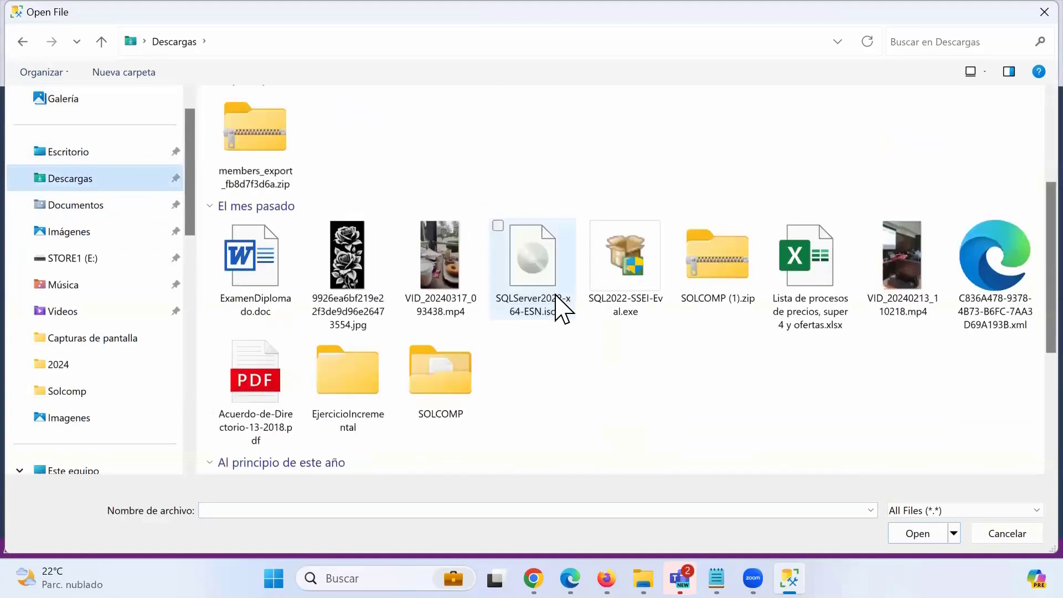
pyautogui.doubleClick(619, 302)
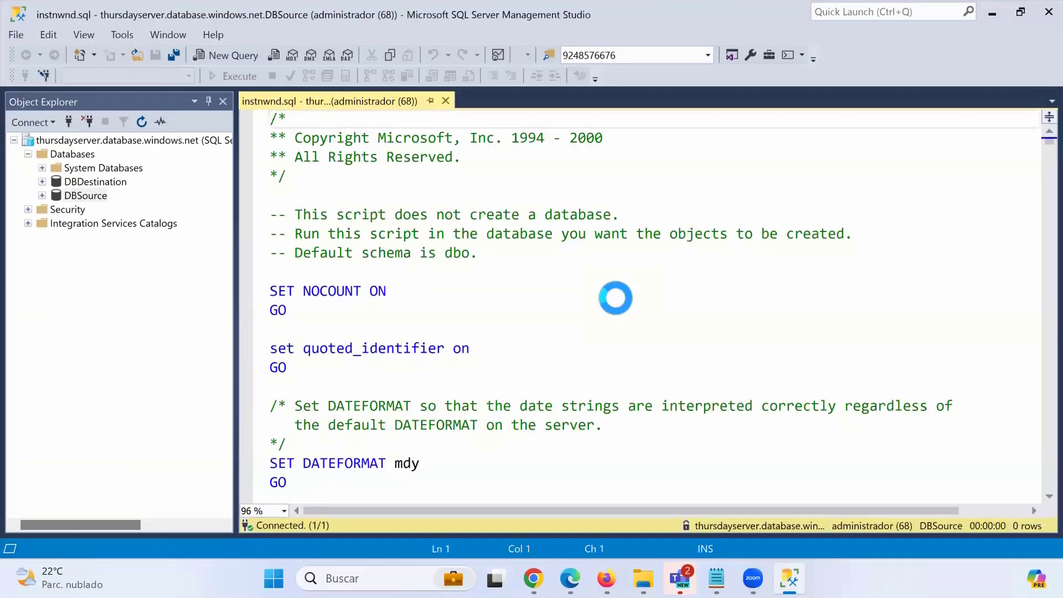
pyautogui.scroll(-4, 476, 324)
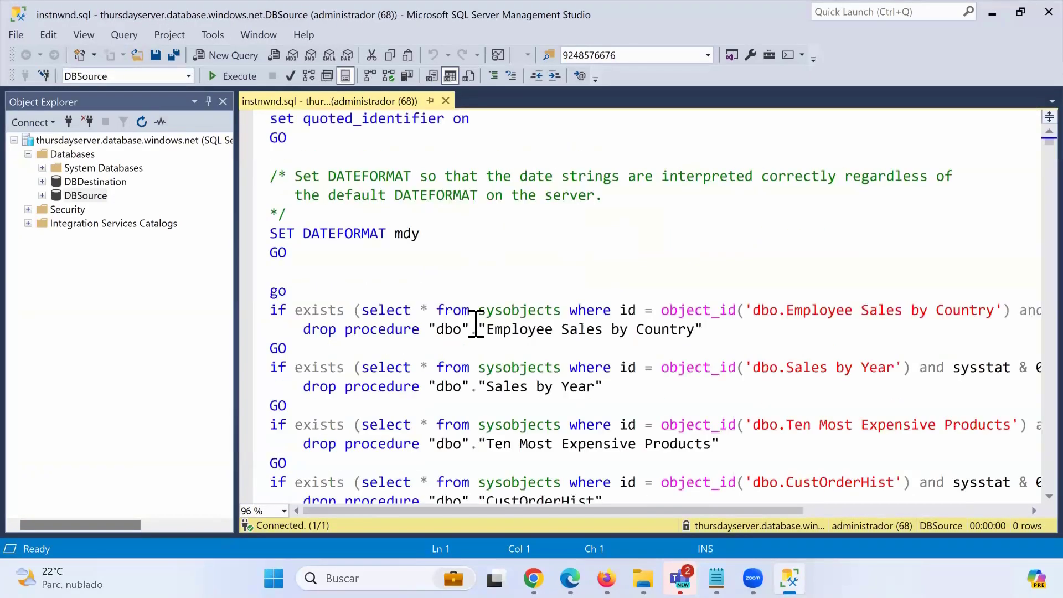
pyautogui.scroll(4, 476, 324)
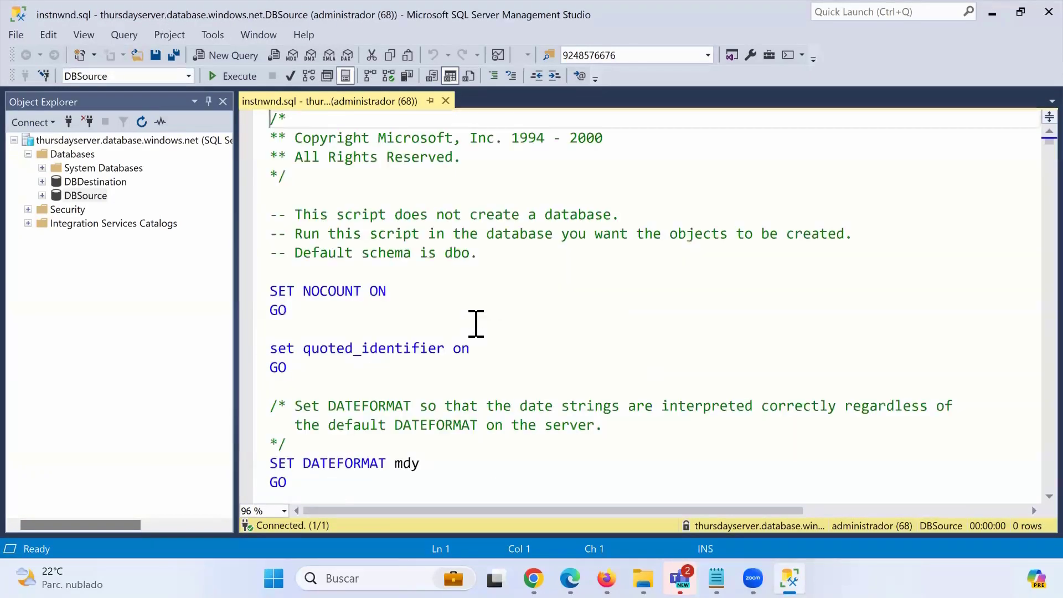
# Execute instnwnd.sql against DBSource and expand DBSource to view the new Northwind tables.
pyautogui.click(240, 76)
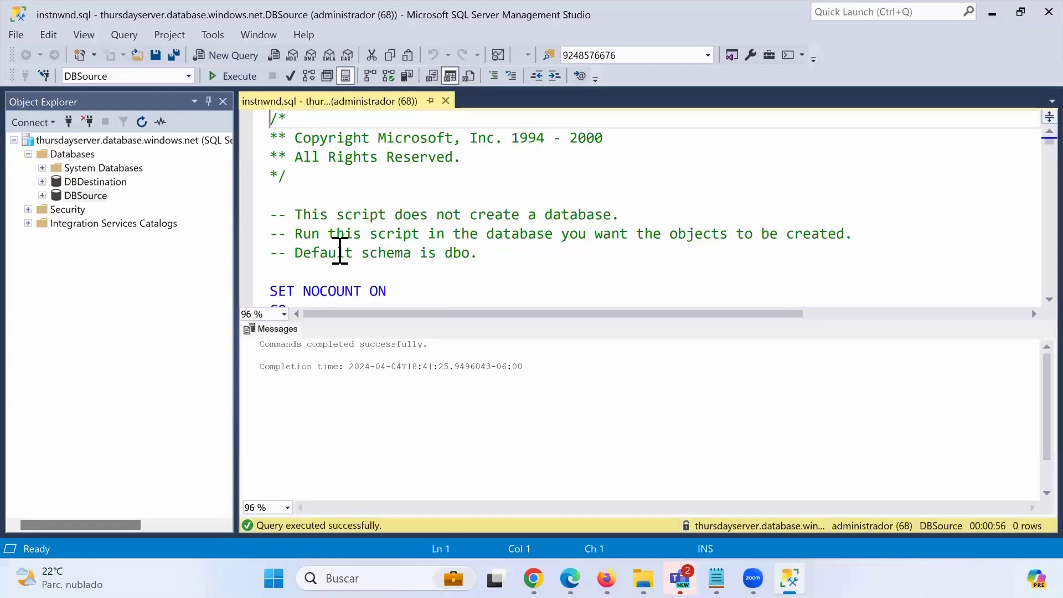
pyautogui.click(42, 196)
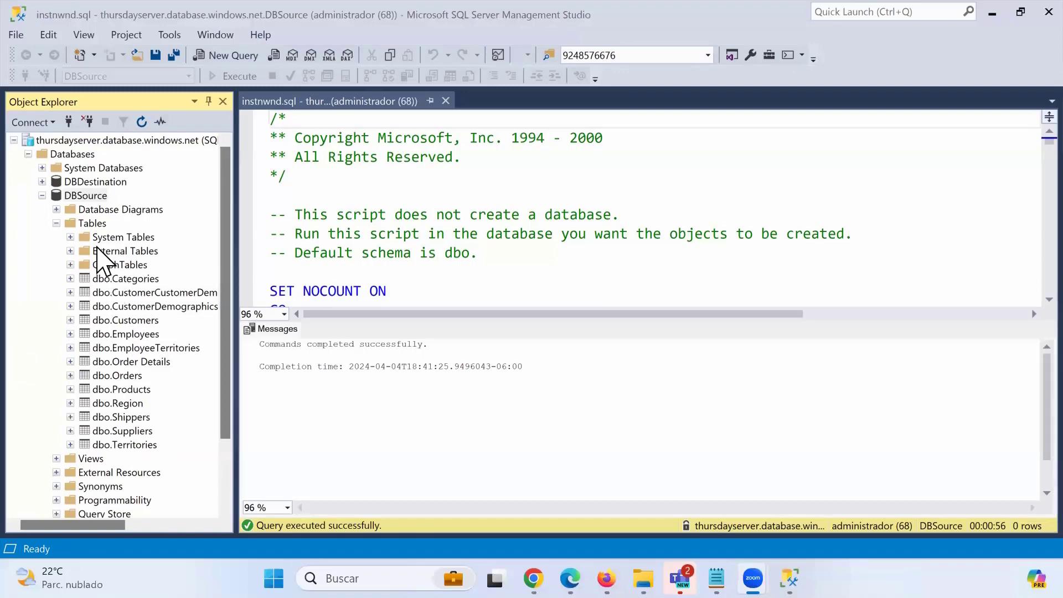
# Collapse DBSource's table list and start a New Query on DBDestination.
pyautogui.click(56, 224)
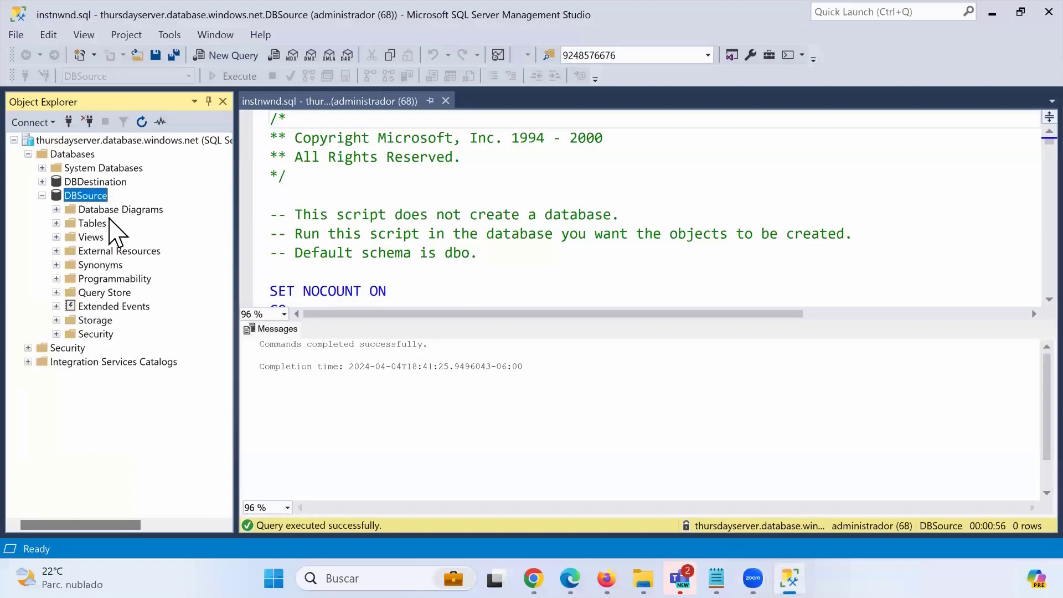
pyautogui.click(121, 183)
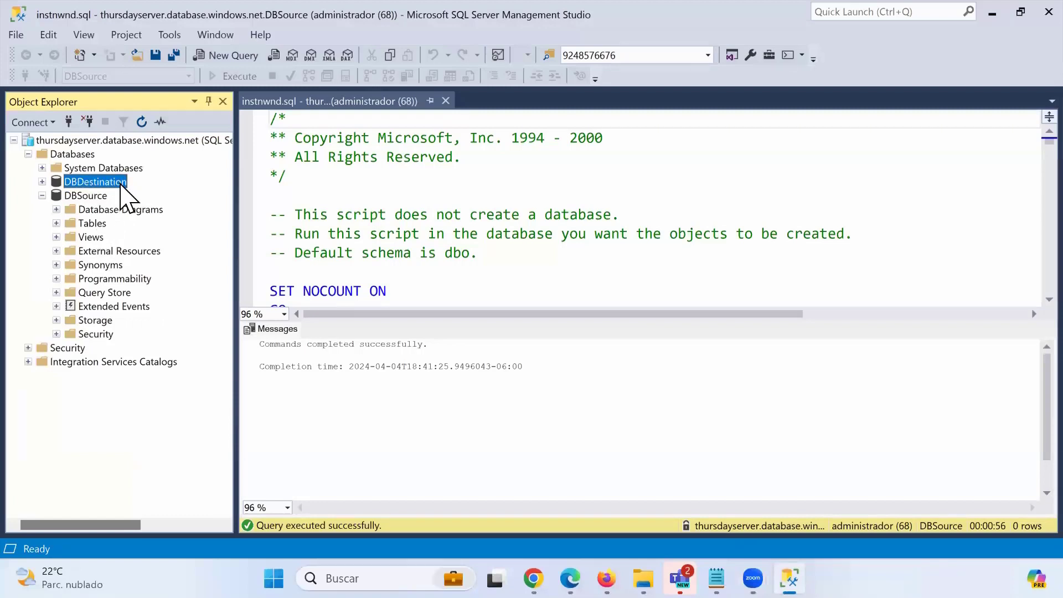
pyautogui.rightClick(121, 183)
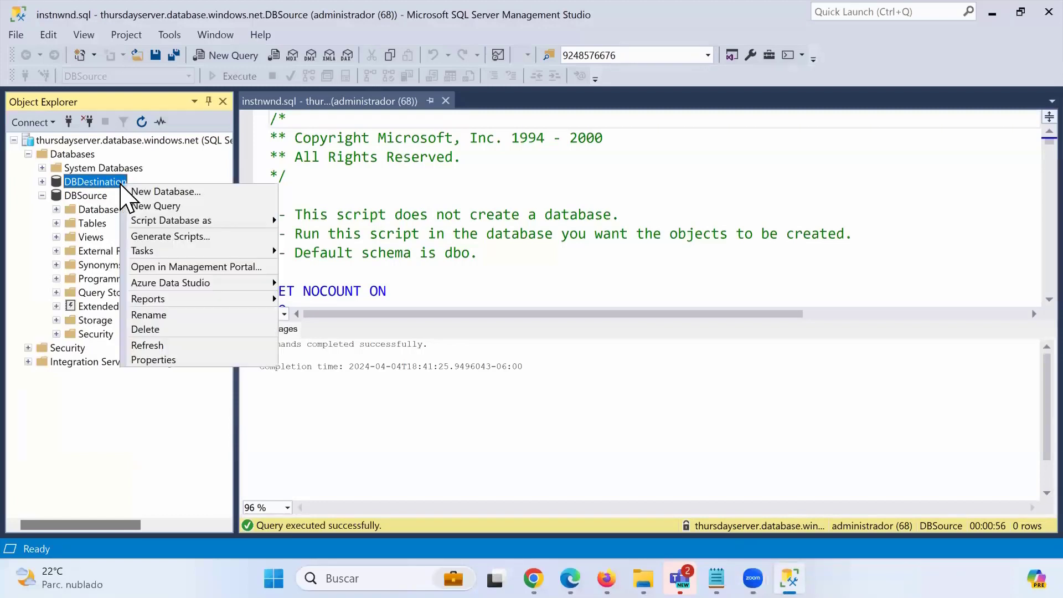
pyautogui.click(283, 209)
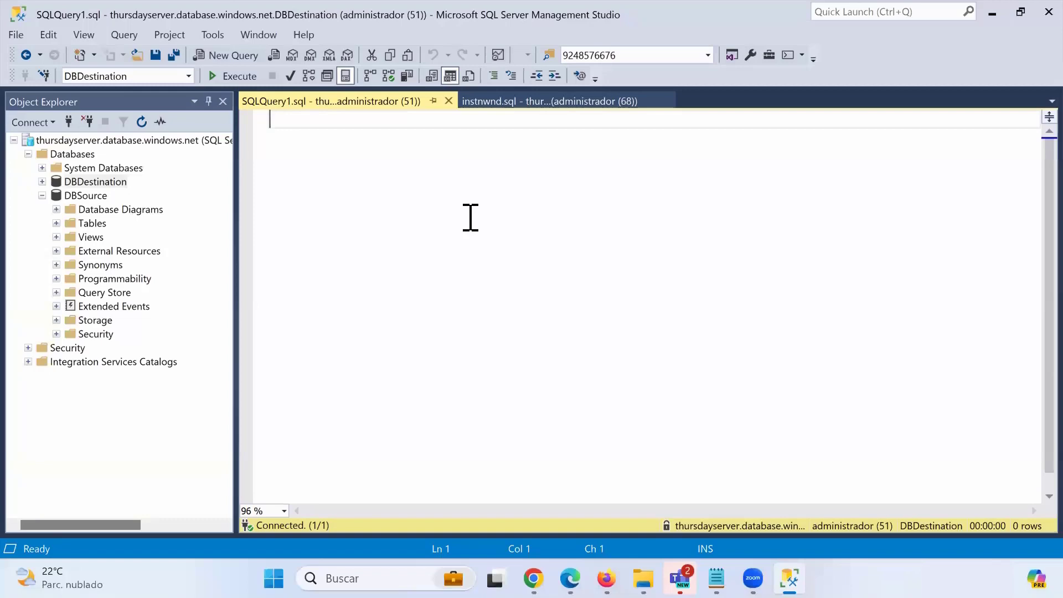
# Copy the CREATE TABLE Orders definition from instnwnd.sql into the DBDestination query.
pyautogui.click(495, 104)
pyautogui.scroll(-5, 371, 263)
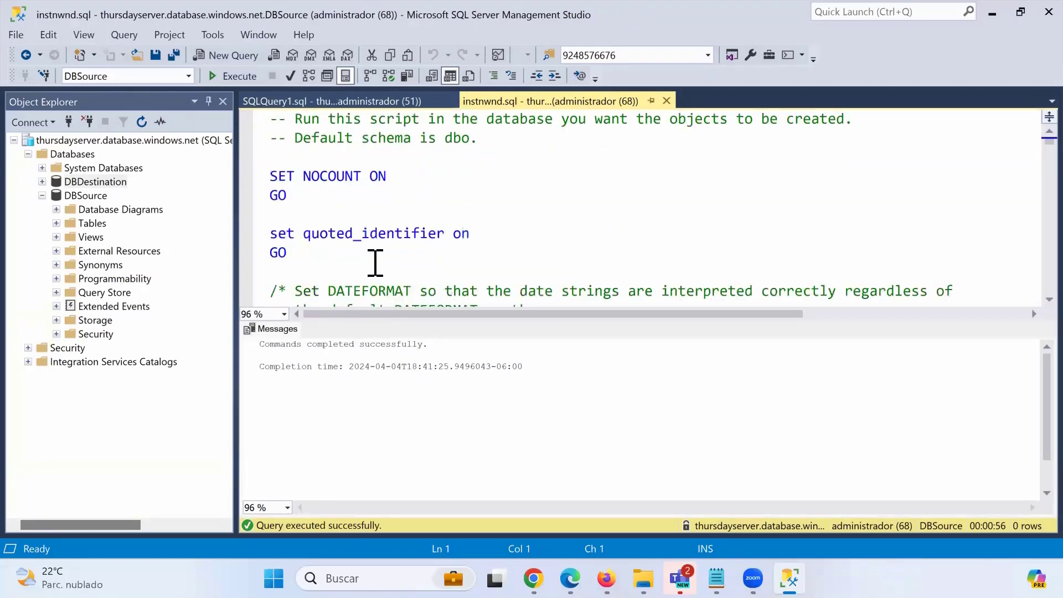
pyautogui.scroll(-20, 376, 263)
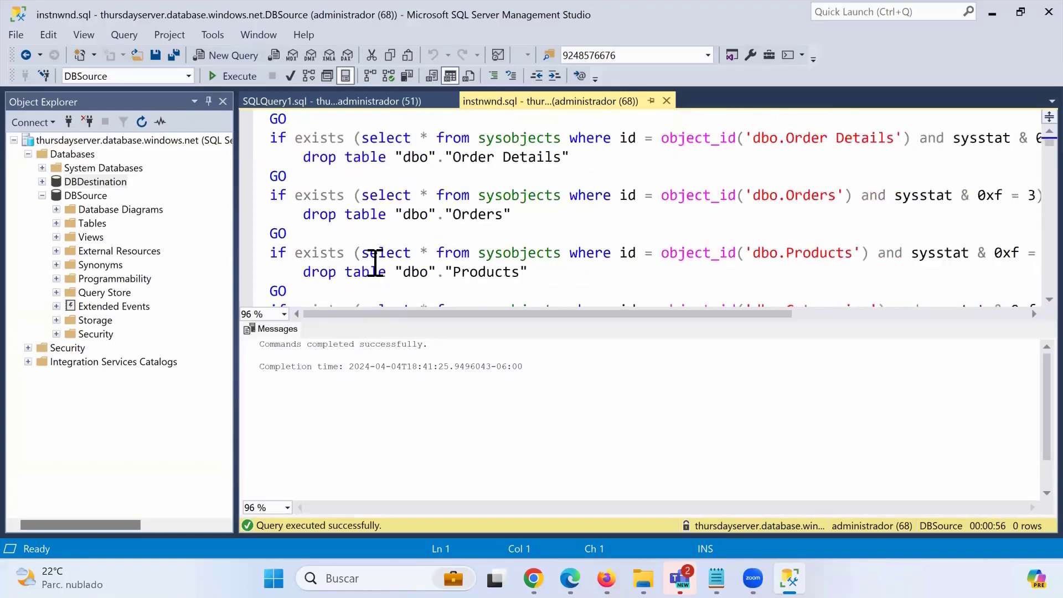
pyautogui.scroll(-7, 376, 263)
pyautogui.scroll(2, 375, 263)
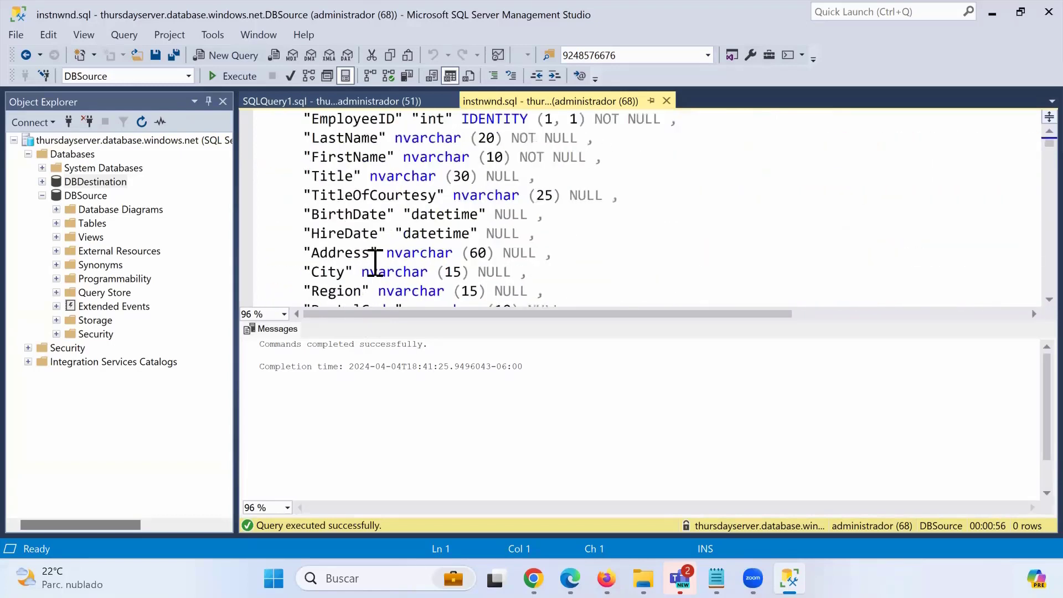
pyautogui.scroll(3, 376, 263)
pyautogui.scroll(-20, 375, 263)
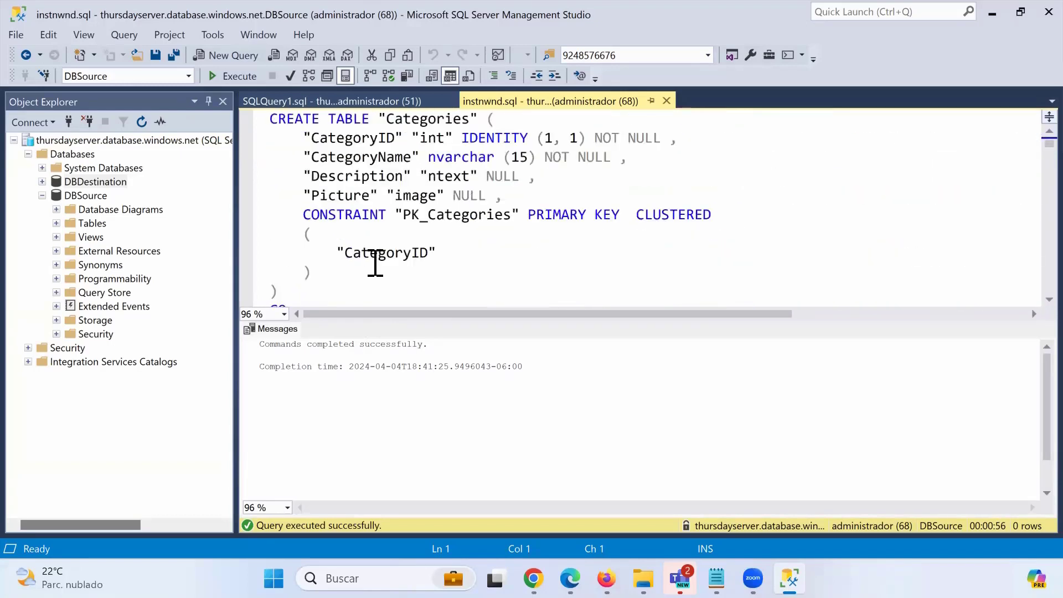
pyautogui.scroll(-20, 375, 263)
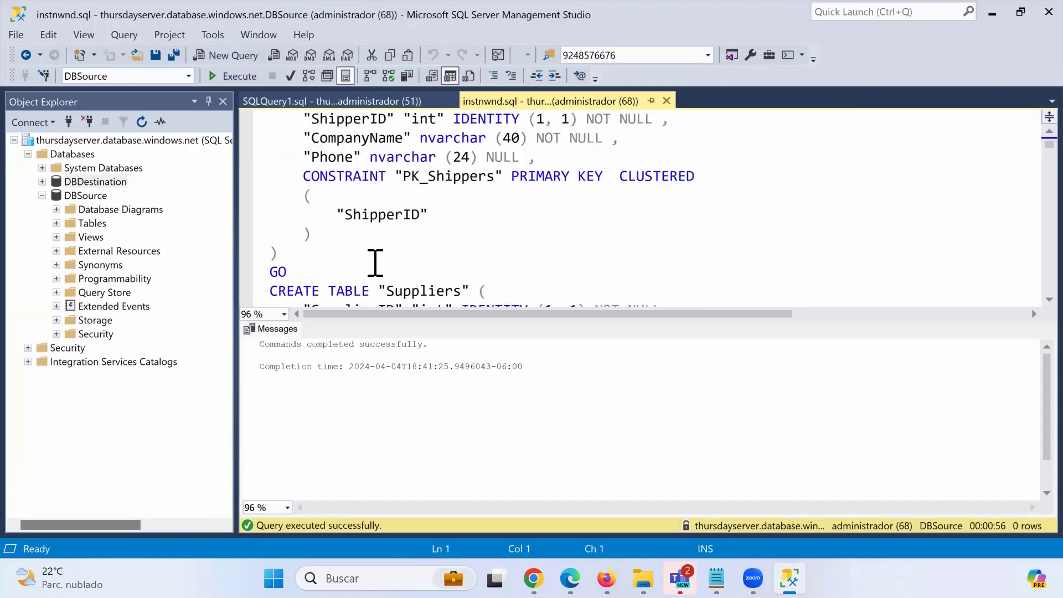
pyautogui.scroll(-7, 376, 263)
pyautogui.scroll(3, 372, 266)
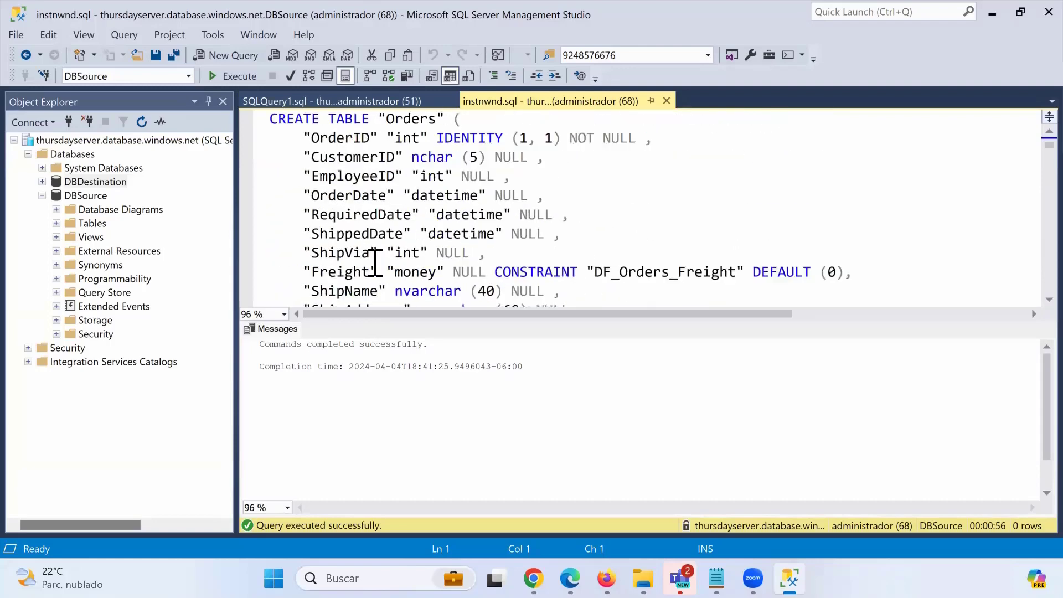
pyautogui.moveTo(270, 119); pyautogui.dragTo(314, 220)
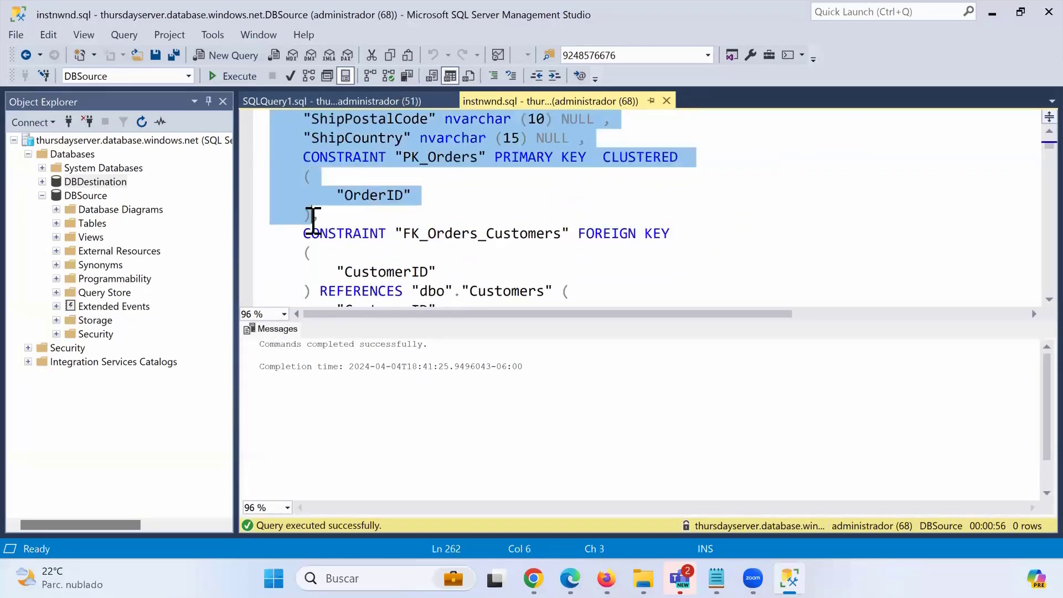
pyautogui.hotkey('ctrl', 'c')
pyautogui.click(356, 103)
pyautogui.hotkey('ctrl', 'v')
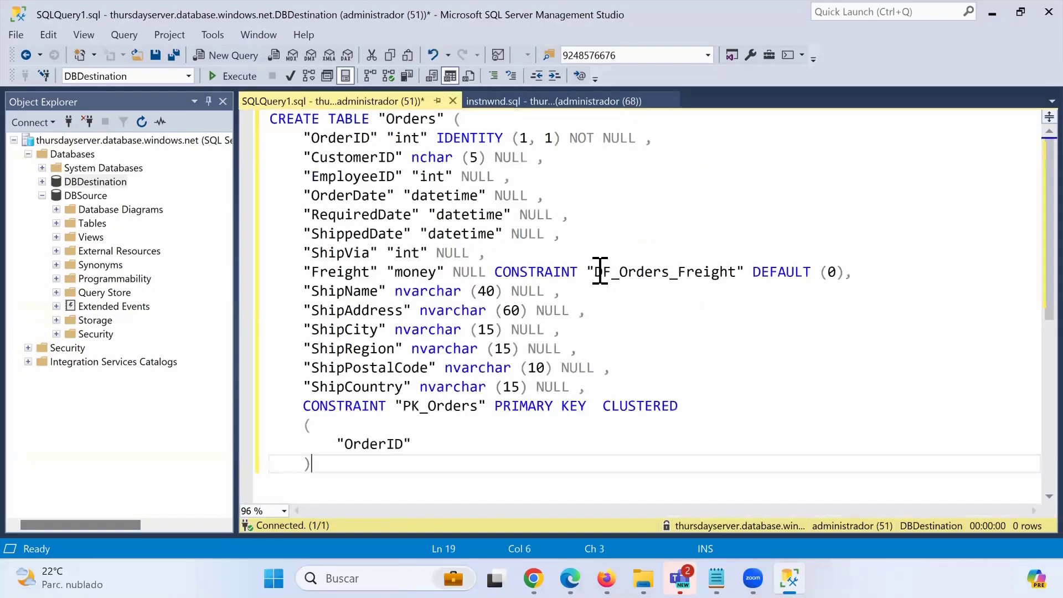
# Select the Order Details column definitions in instnwnd.sql for reuse in the DBDestination query.
pyautogui.click(541, 101)
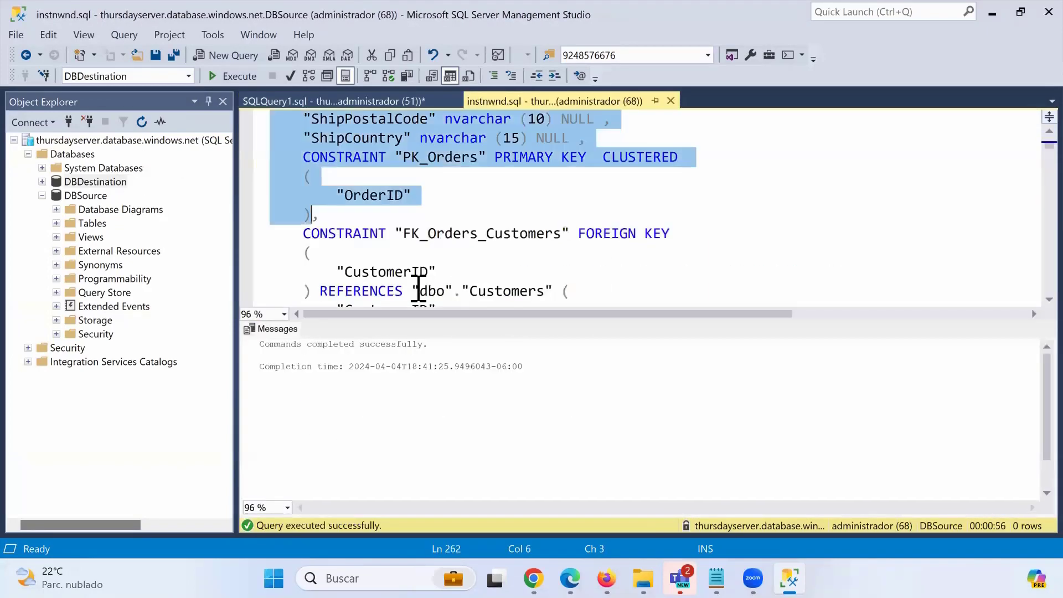
pyautogui.scroll(-3, 397, 286)
pyautogui.scroll(-10, 397, 286)
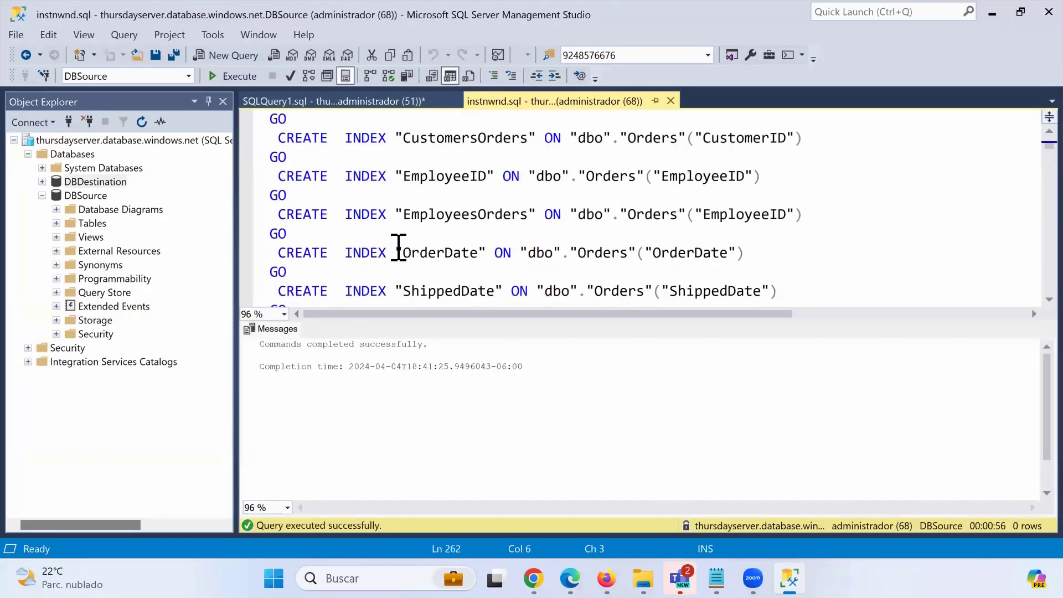
pyautogui.scroll(-8, 399, 244)
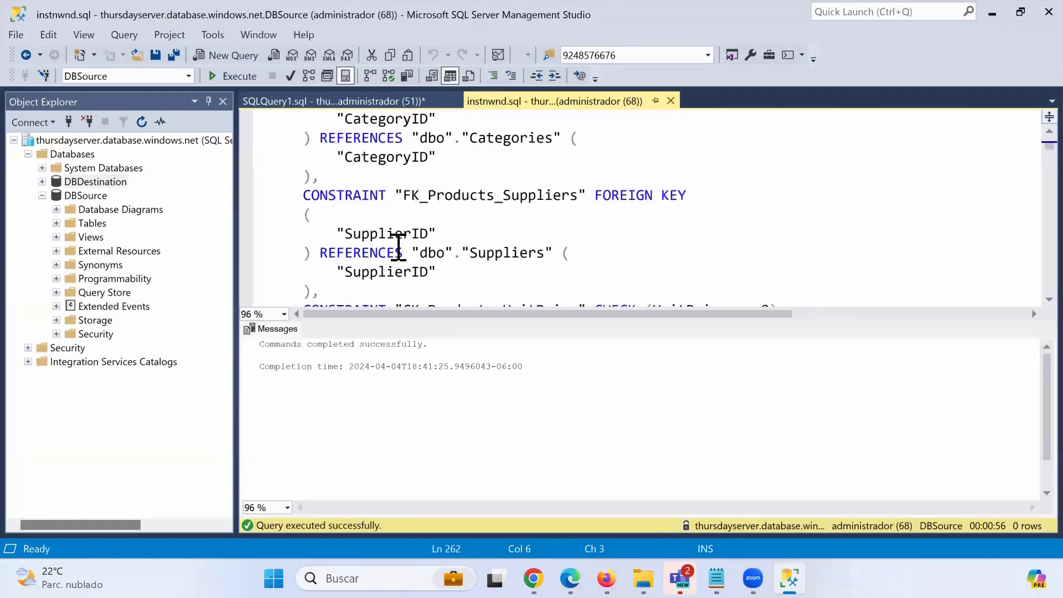
pyautogui.scroll(-8, 406, 246)
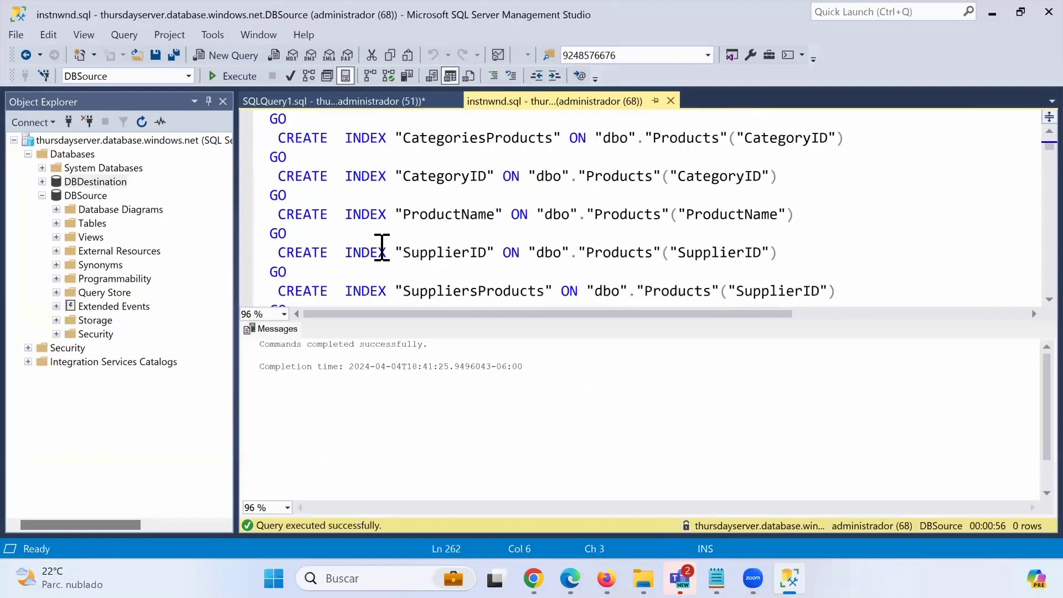
pyautogui.scroll(-2, 382, 247)
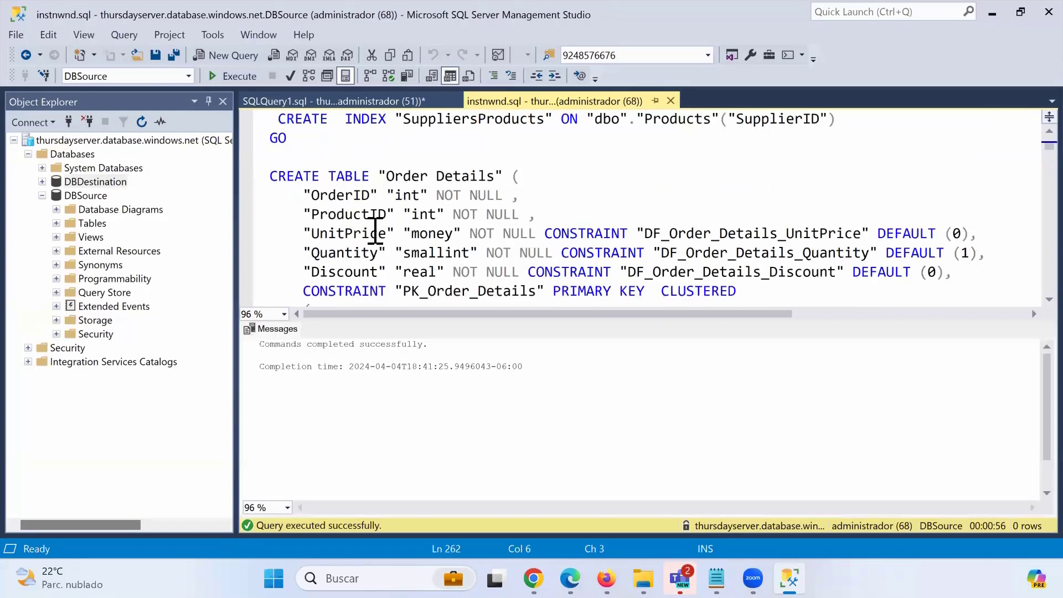
pyautogui.moveTo(952, 272); pyautogui.dragTo(202, 233)
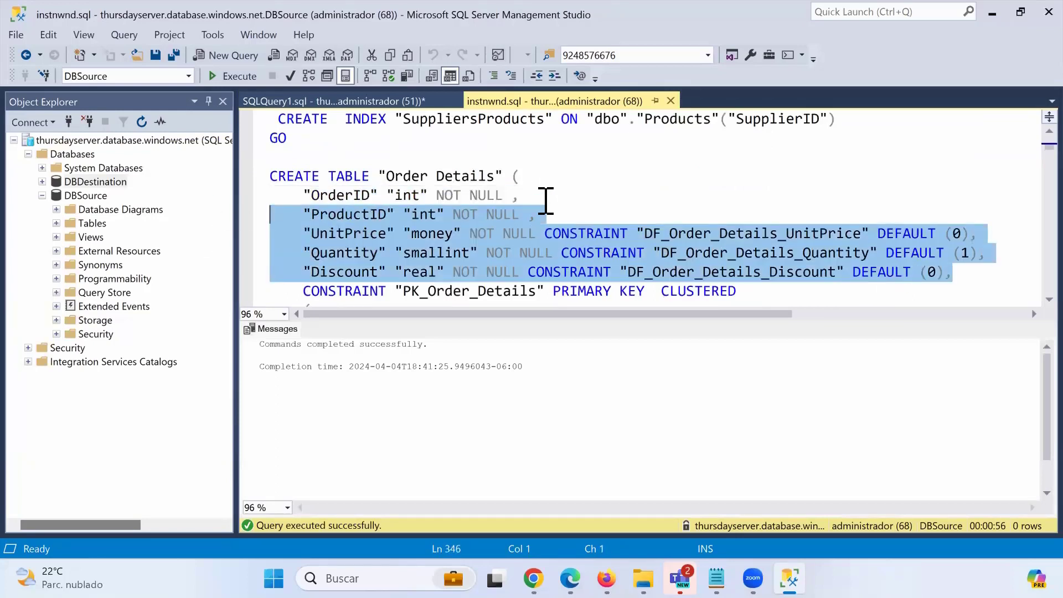
pyautogui.click(382, 101)
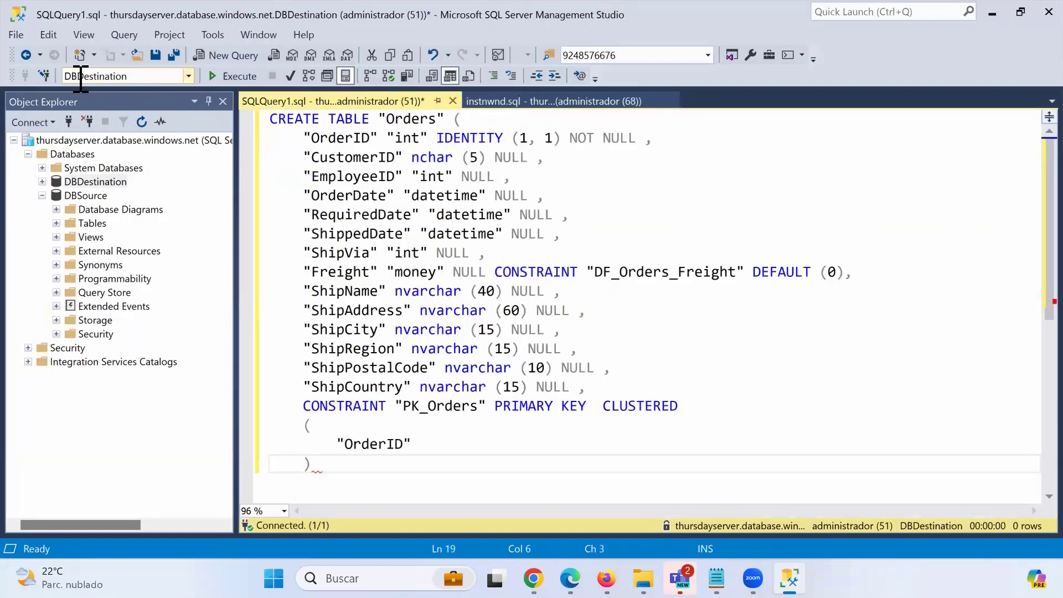
# Rename the table from Orders to Sales in the CREATE TABLE statement.
pyautogui.doubleClick(415, 119)
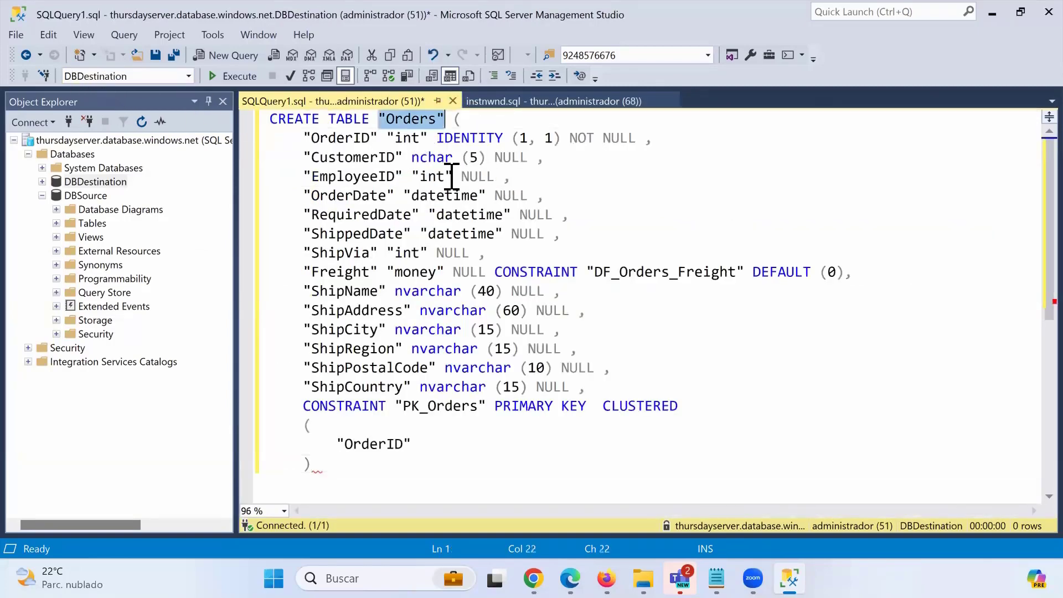
pyautogui.press('Left')
pyautogui.press('Right')
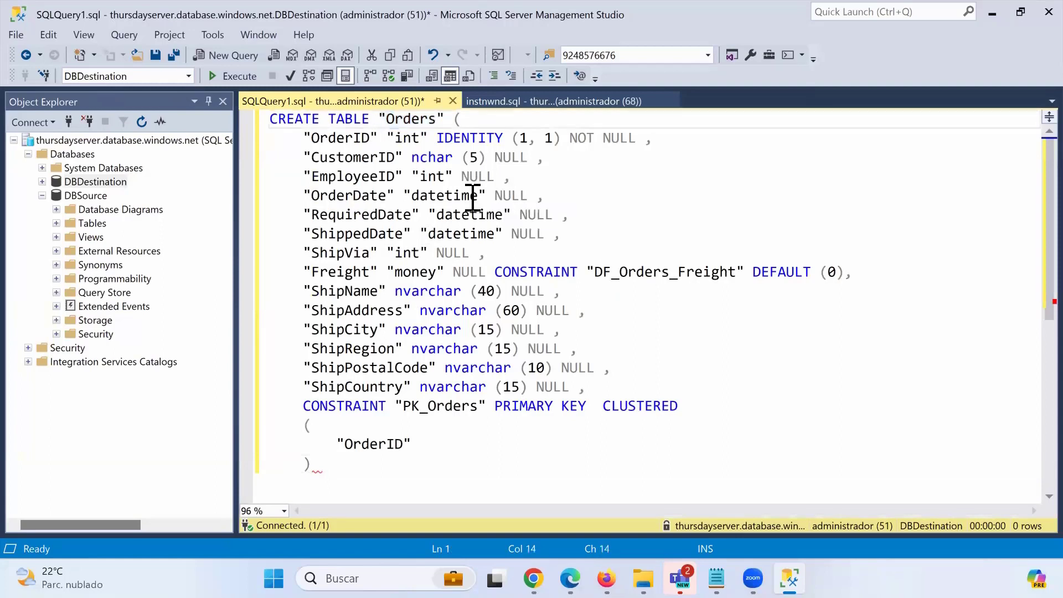
pyautogui.press('Delete')
pyautogui.press('Delete')
pyautogui.press('Delete')
pyautogui.press('Delete')
pyautogui.press('Delete')
pyautogui.press('Delete')
pyautogui.write('Sal')
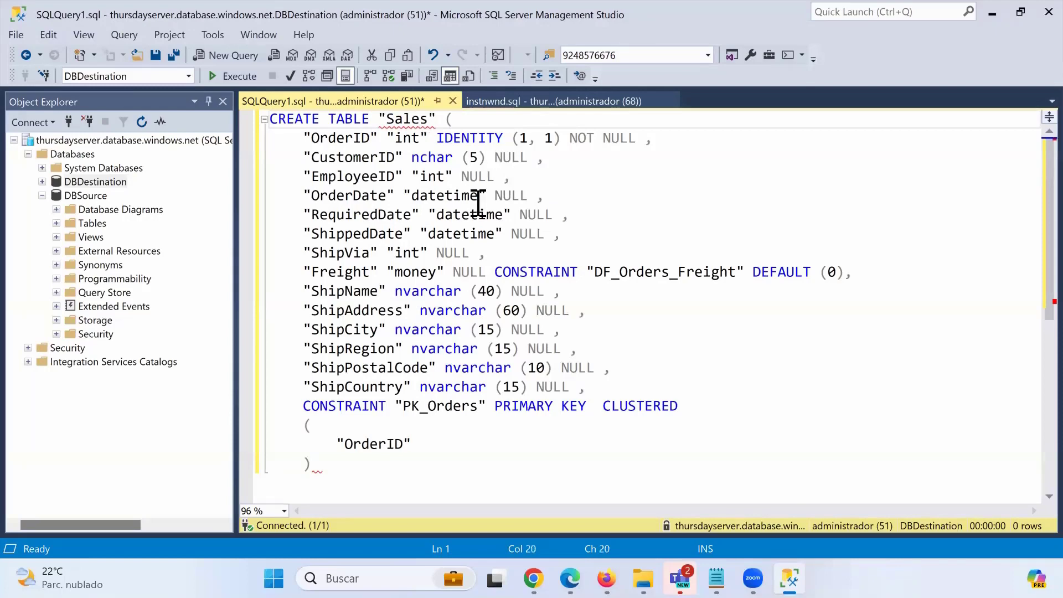
# Insert the ProductID, UnitPrice, Quantity and Discount columns after ShipCountry.
pyautogui.click(628, 390)
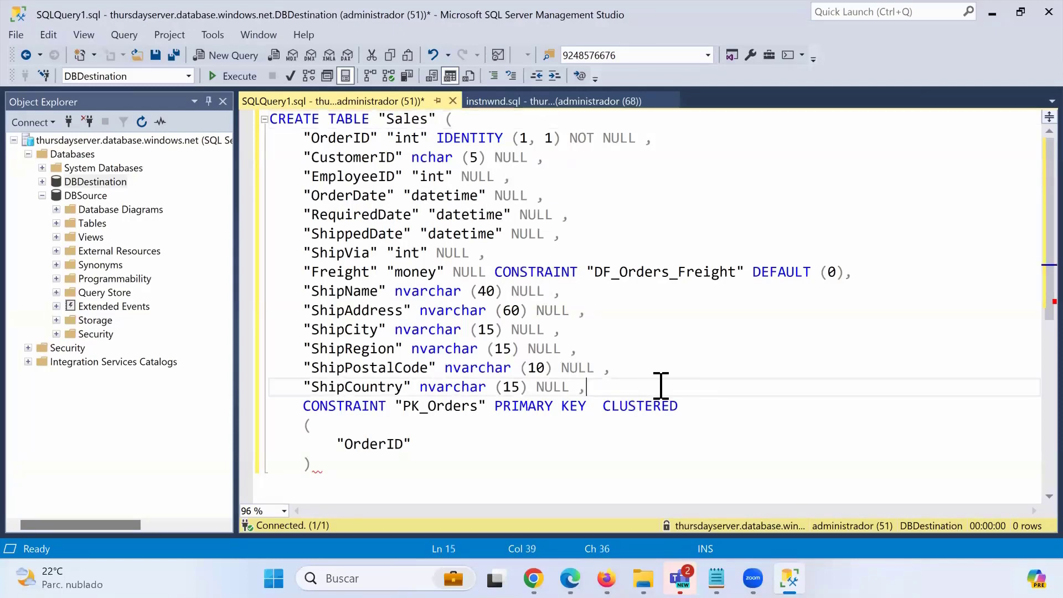
pyautogui.press('Return')
pyautogui.hotkey('ctrl', 'v')
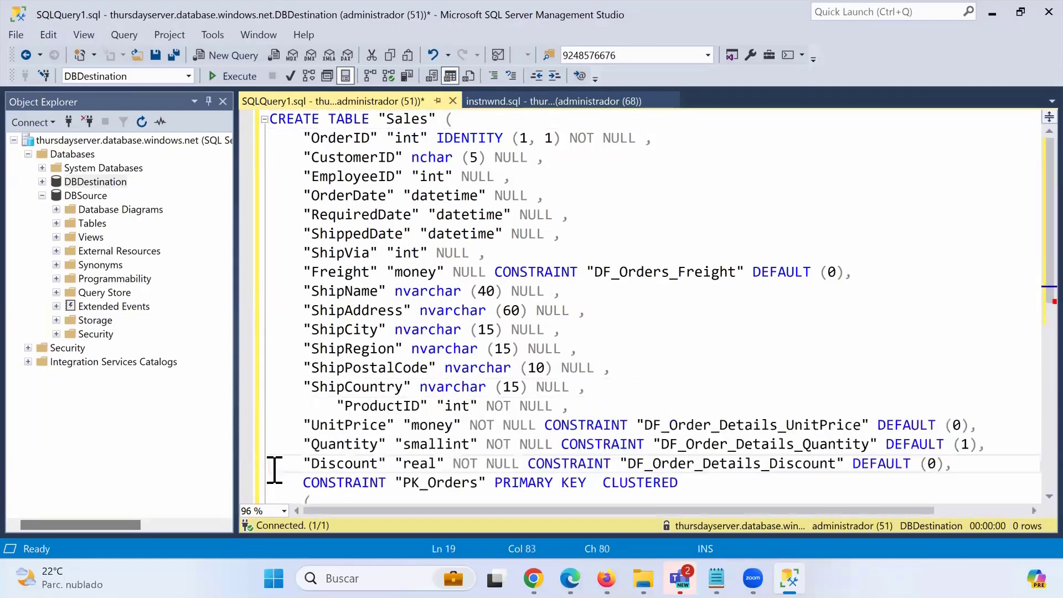
pyautogui.click(335, 407)
pyautogui.press('BackSpace')
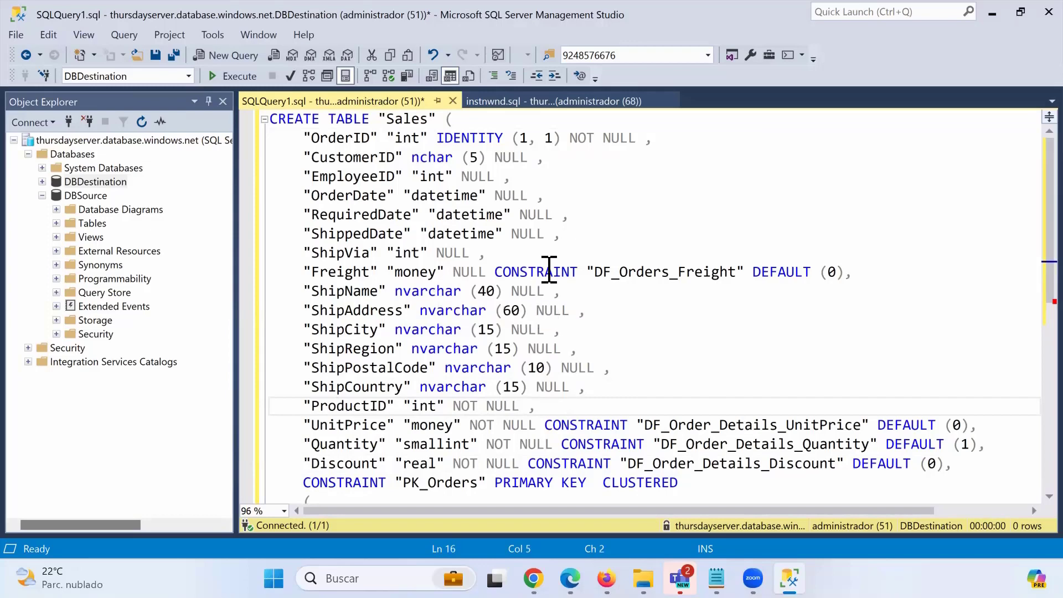
# Add ProductID to the primary key alongside OrderID.
pyautogui.scroll(-1, 373, 301)
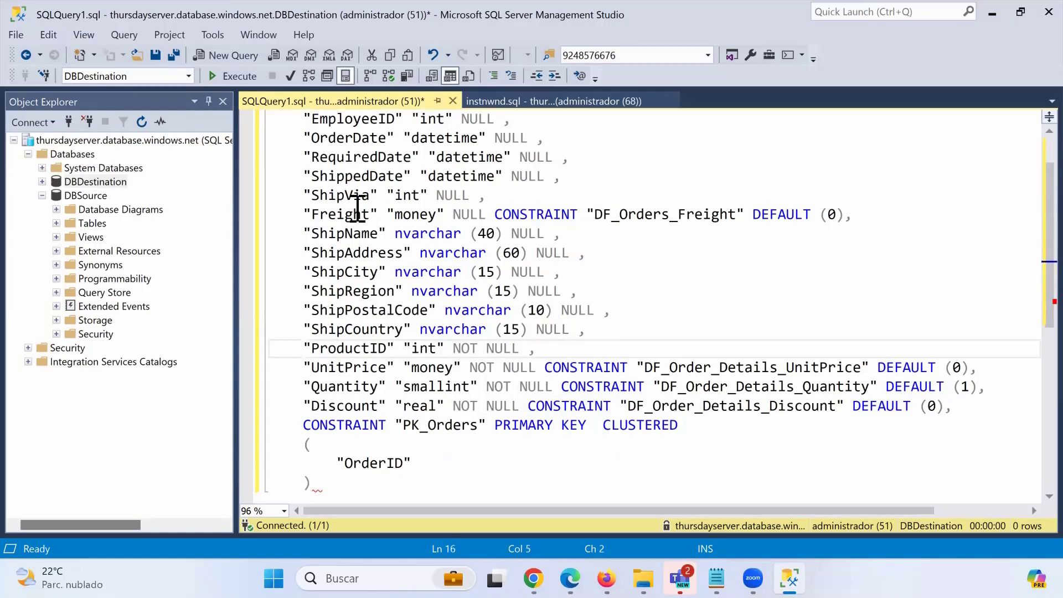
pyautogui.scroll(1, 349, 202)
pyautogui.scroll(-1, 393, 299)
pyautogui.moveTo(397, 348); pyautogui.dragTo(307, 349)
pyautogui.click(584, 463)
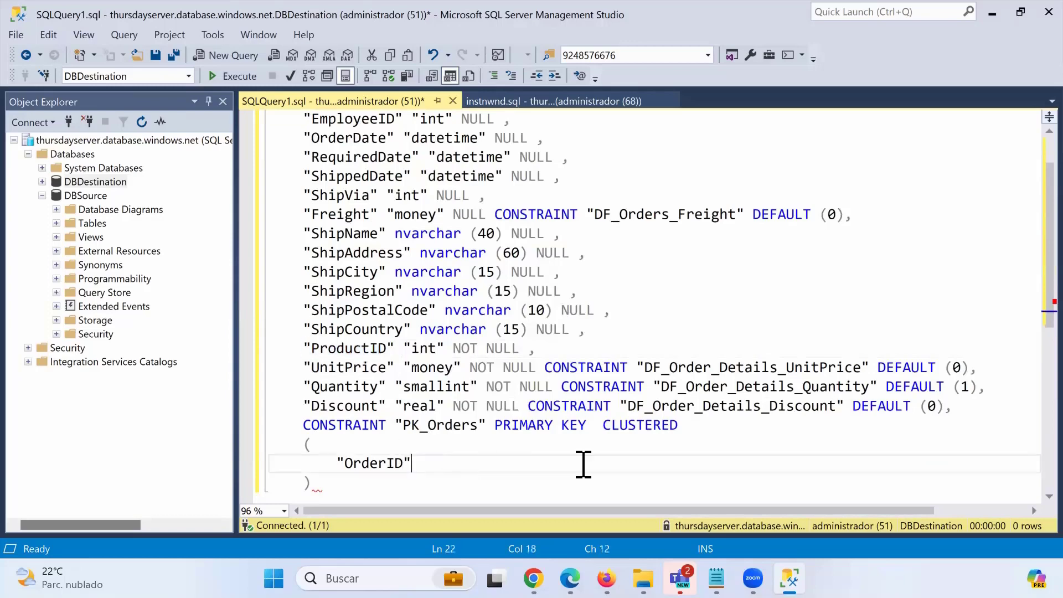
pyautogui.write(',')
pyautogui.hotkey('ctrl', 'v')
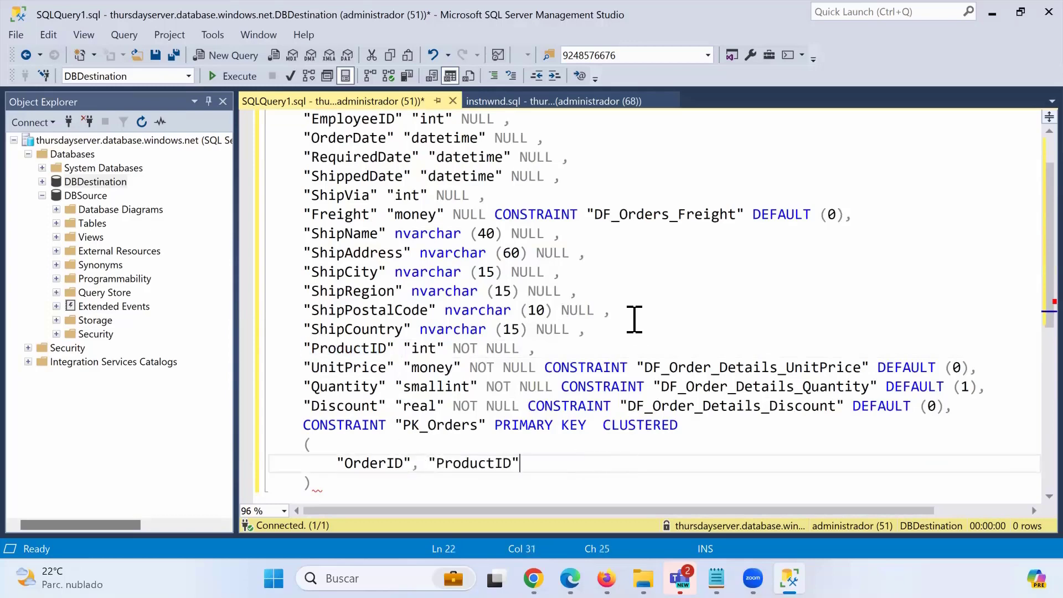
# Remove the IDENTITY (1, 1) setting from the OrderID column.
pyautogui.scroll(1, 530, 265)
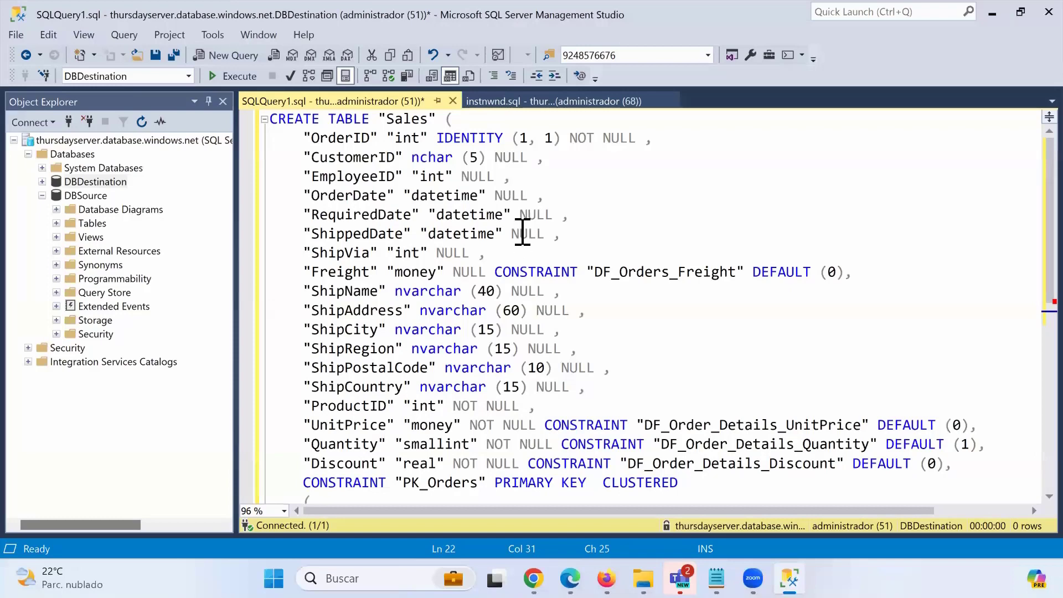
pyautogui.moveTo(438, 138); pyautogui.dragTo(565, 138)
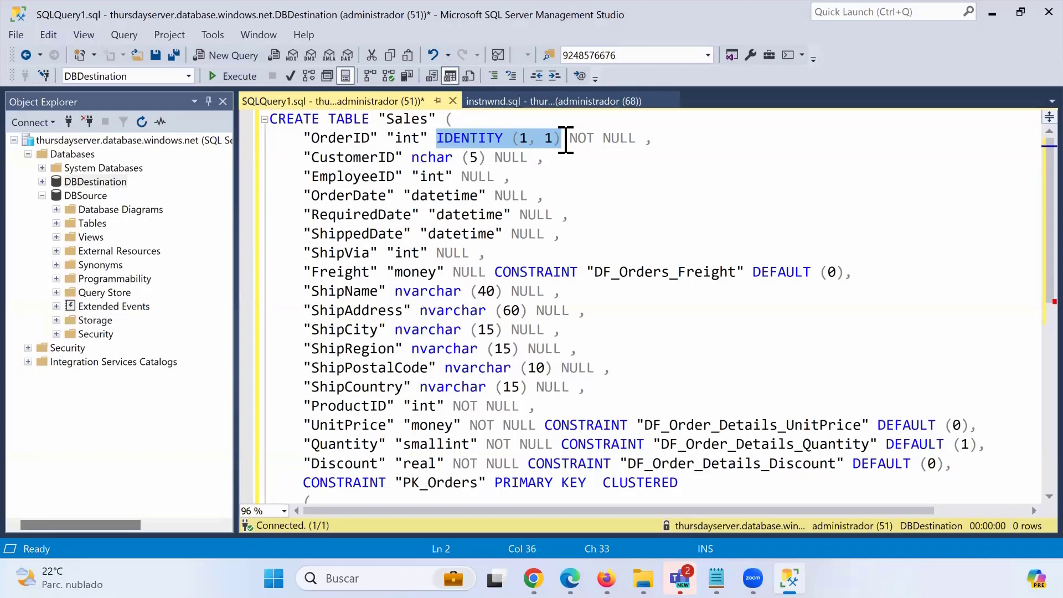
pyautogui.press('Delete')
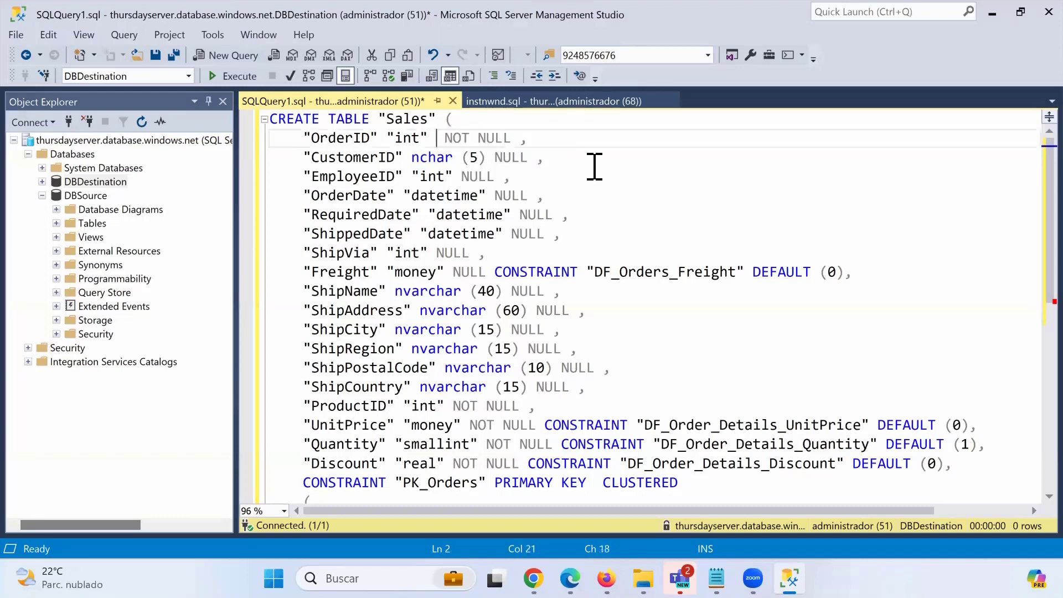
pyautogui.press('Delete')
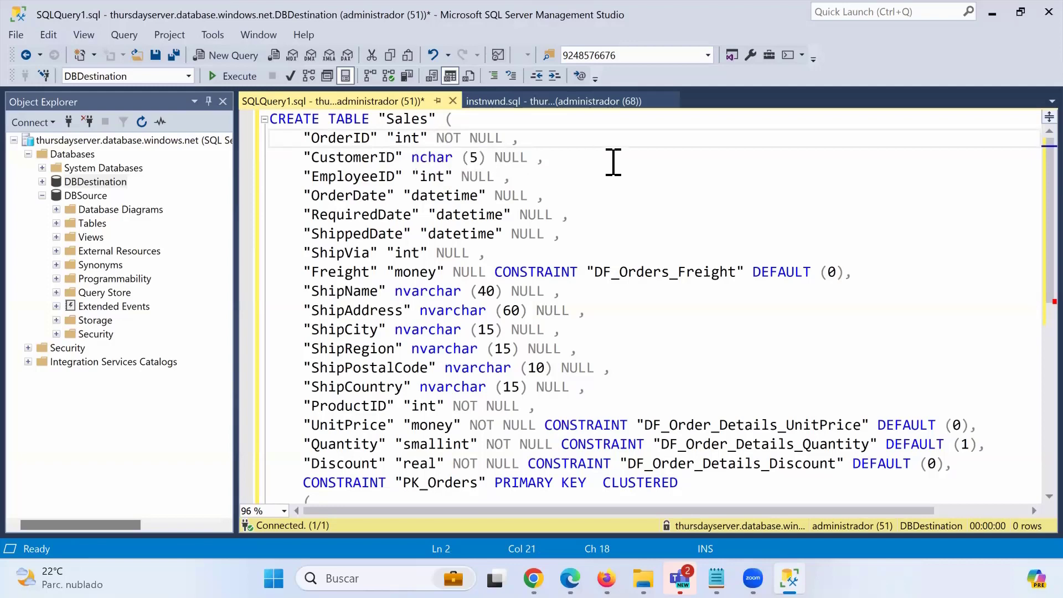
# Change the ShipVia column type from int to nvarchar (40).
pyautogui.doubleClick(370, 253)
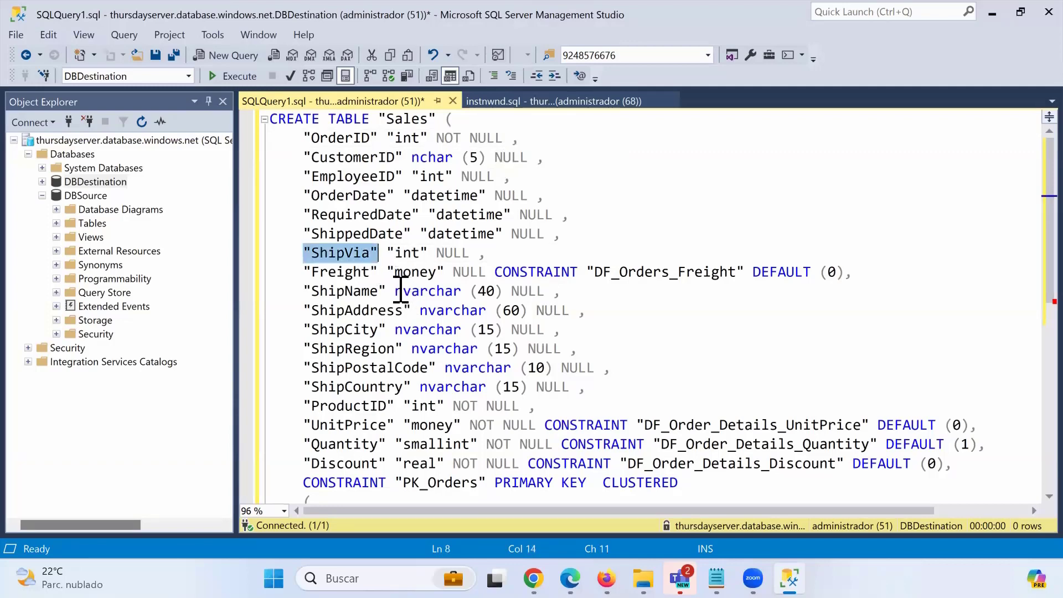
pyautogui.moveTo(395, 292); pyautogui.dragTo(492, 293)
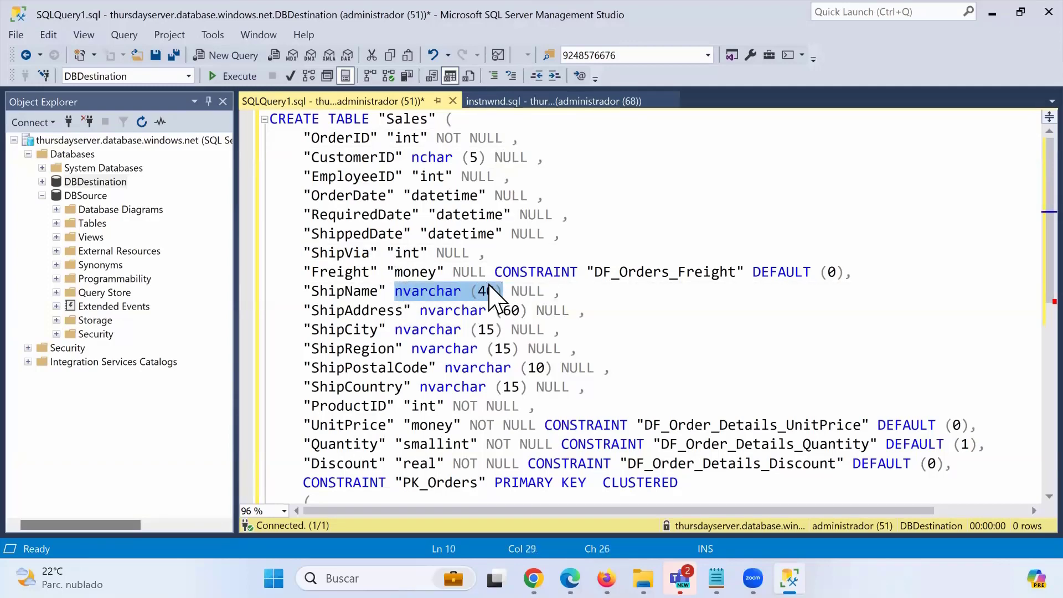
pyautogui.click(387, 254)
pyautogui.keyDown('shift'); pyautogui.click(423, 253); pyautogui.keyUp('shift')
pyautogui.write('nvarchar (40)')
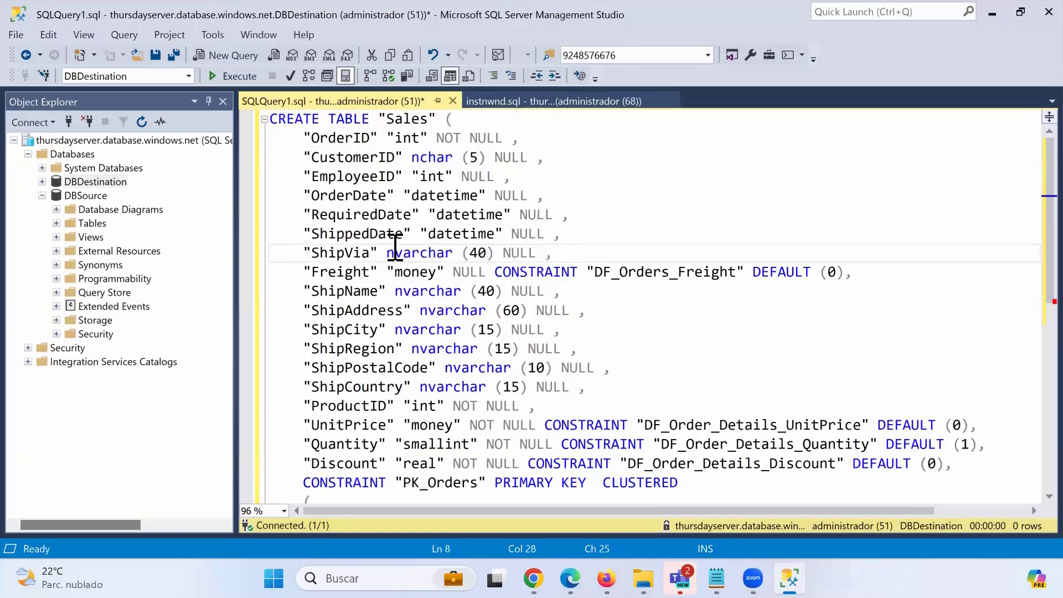
pyautogui.moveTo(558, 253); pyautogui.dragTo(283, 255)
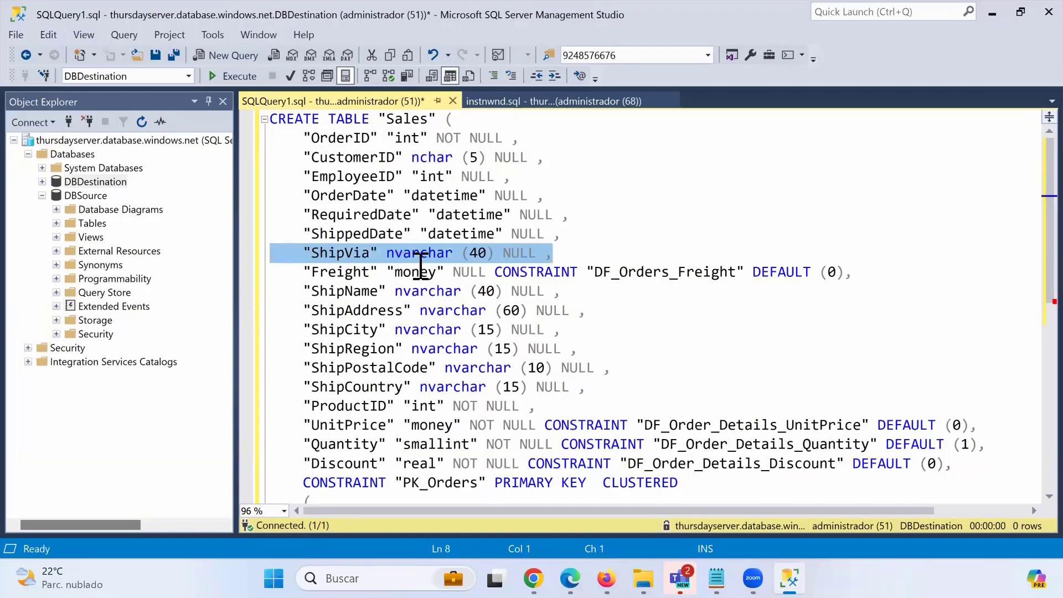
pyautogui.click(435, 272)
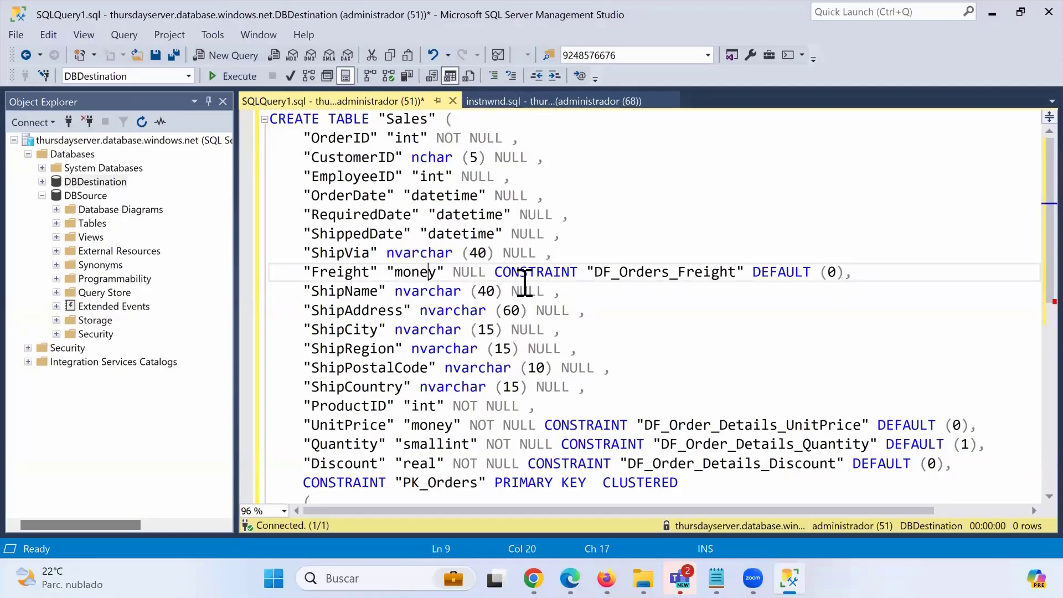
# Add the missing closing parenthesis and execute the script to create the Sales table.
pyautogui.scroll(-1, 525, 284)
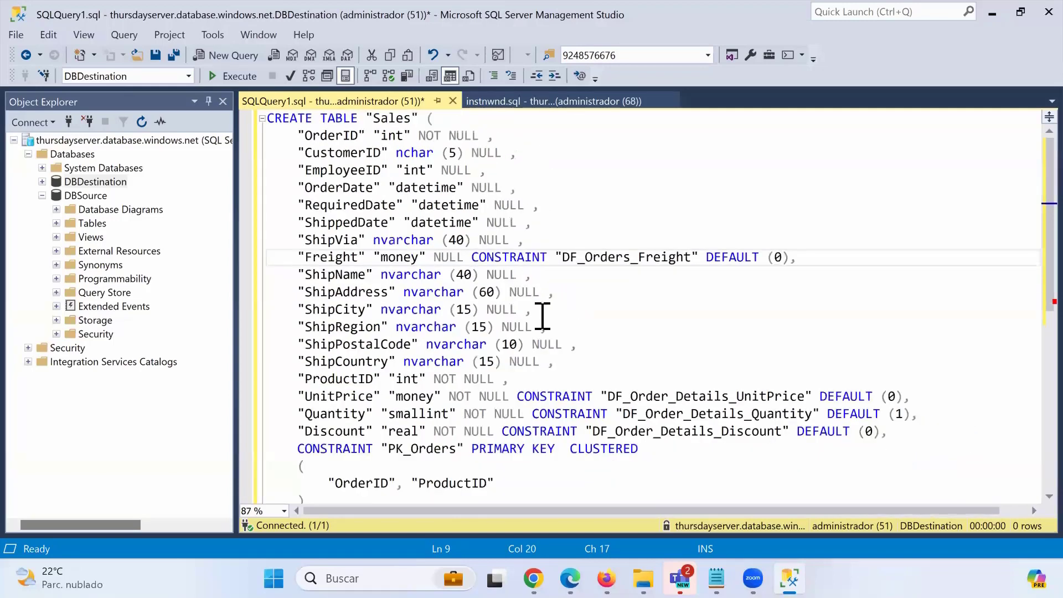
pyautogui.scroll(-1, 543, 315)
pyautogui.click(360, 443)
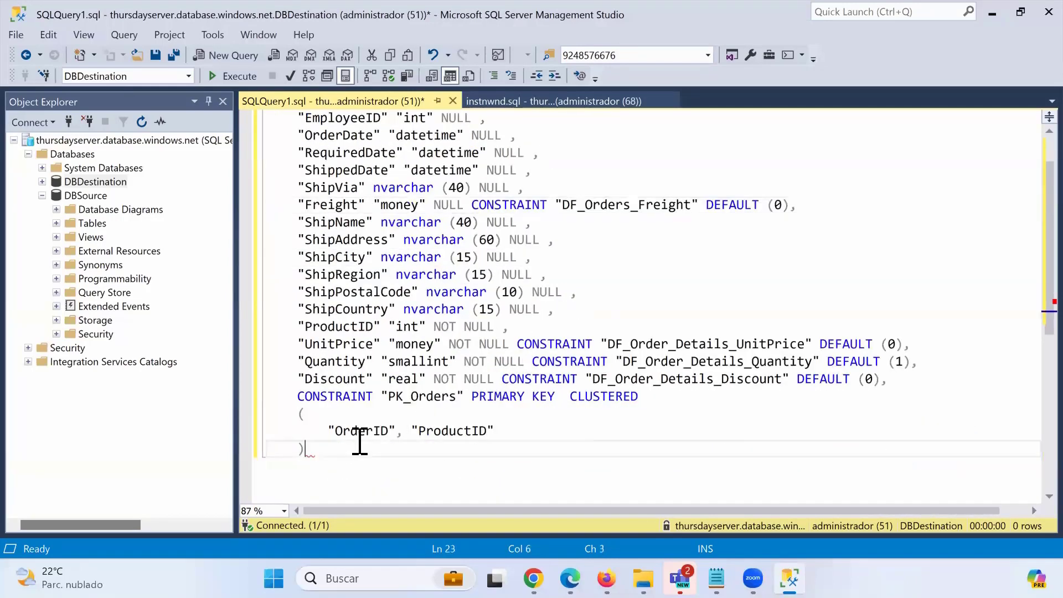
pyautogui.write(')')
pyautogui.scroll(1, 480, 420)
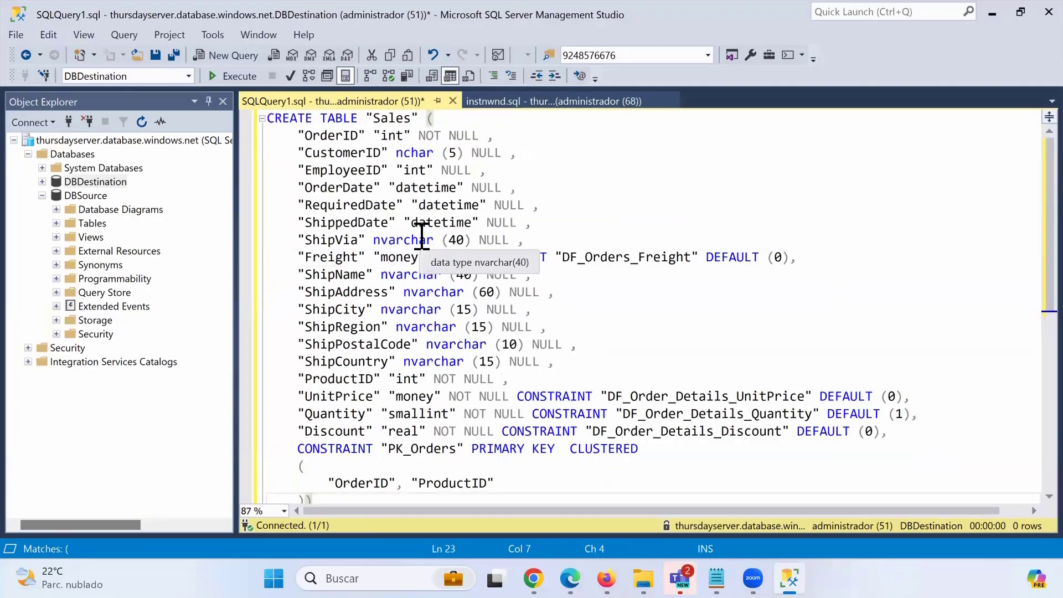
pyautogui.click(233, 76)
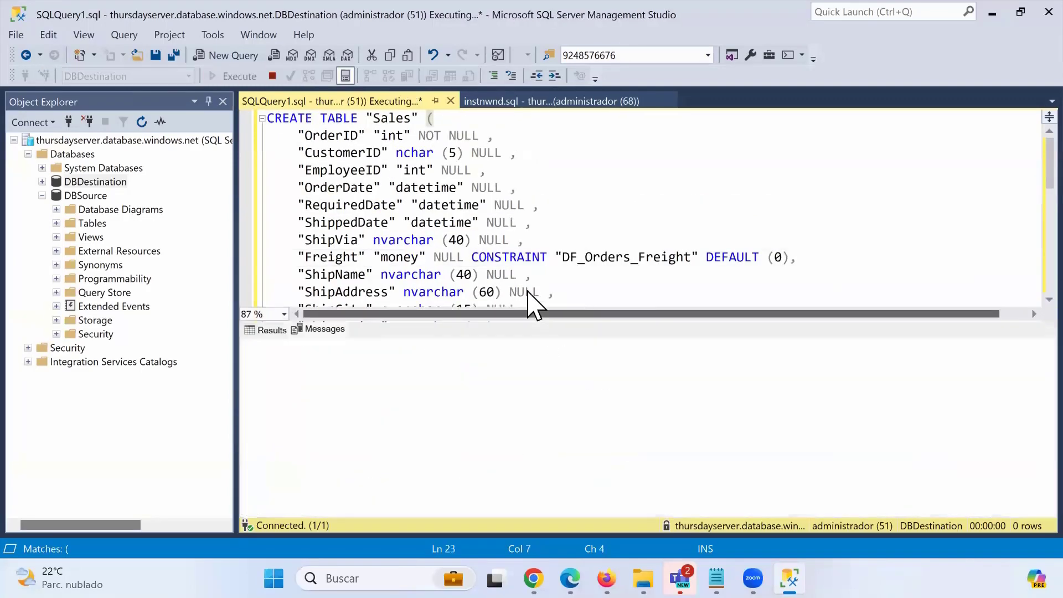
pyautogui.click(540, 222)
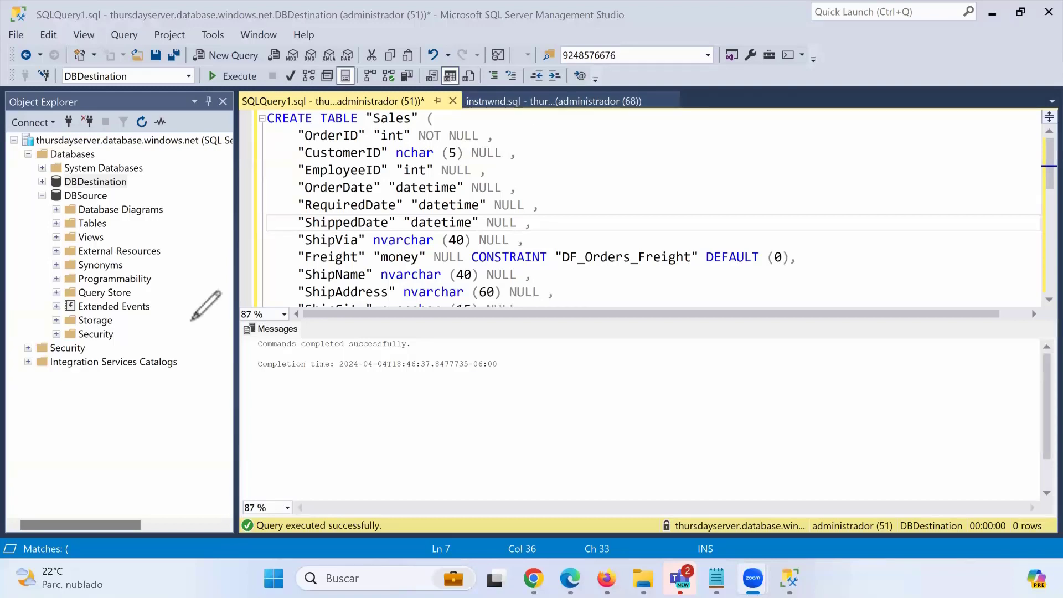
# Bring up the ThursdayDataFactory authoring tab in Chrome, then return to Management Studio.
pyautogui.moveTo(123, 198)
pyautogui.mouseDown()
pyautogui.moveTo(55, 190)
pyautogui.moveTo(109, 222)
pyautogui.moveTo(119, 198)
pyautogui.moveTo(240, 292)
pyautogui.moveTo(334, 270)
pyautogui.moveTo(318, 124)
pyautogui.moveTo(202, 118)
pyautogui.moveTo(136, 167)
pyautogui.moveTo(157, 170)
pyautogui.mouseUp()
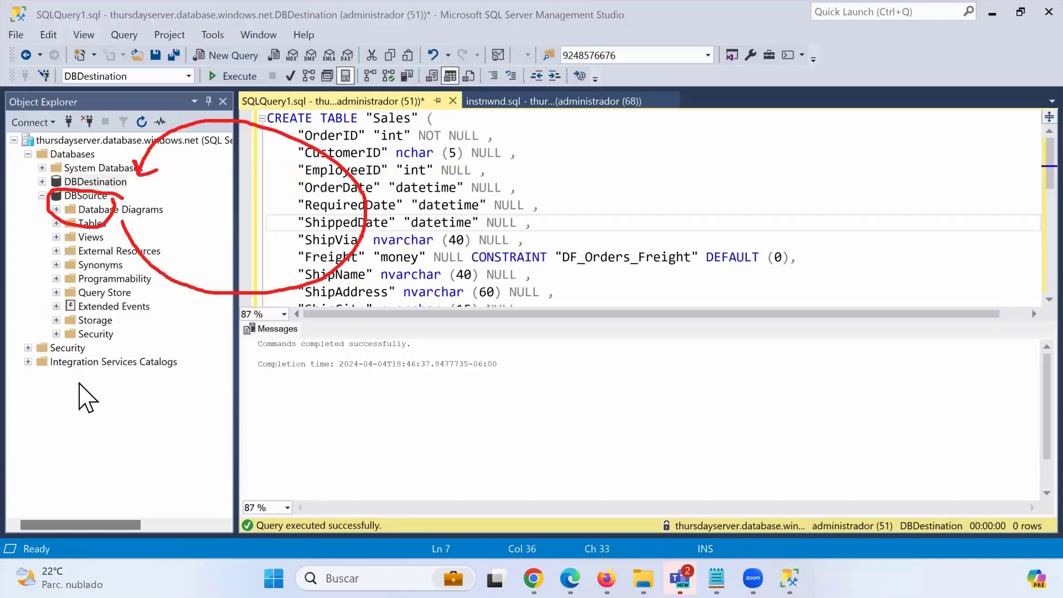
pyautogui.press('Escape')
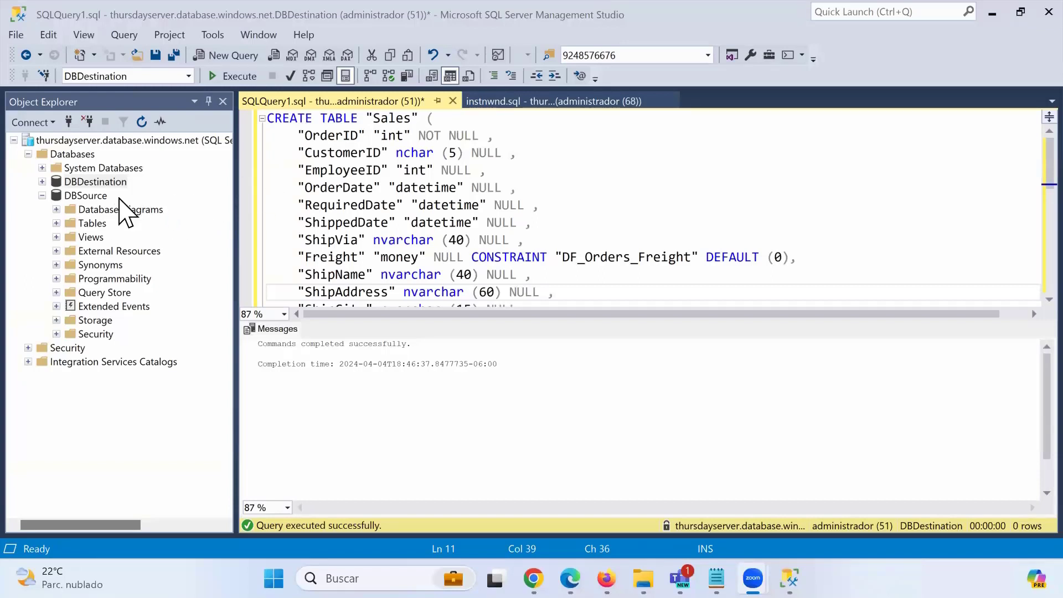
pyautogui.moveTo(570, 578)
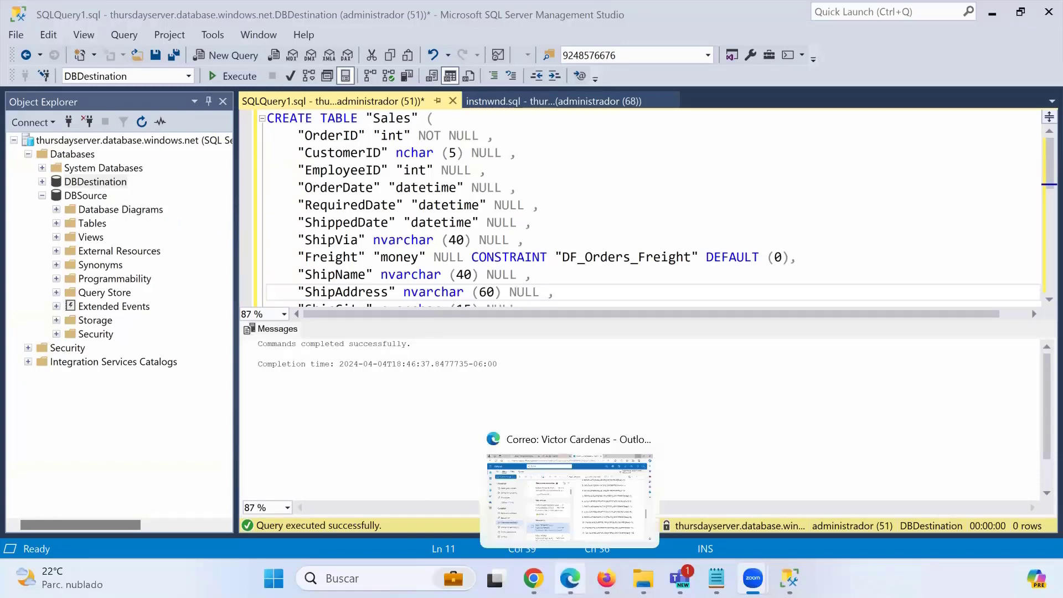
pyautogui.moveTo(533, 578)
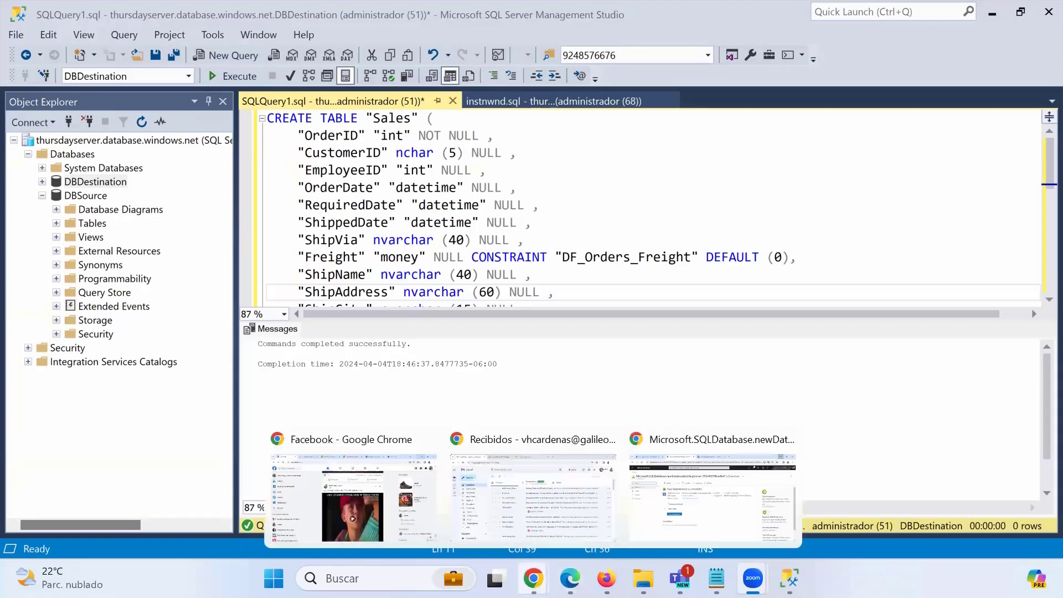
pyautogui.click(700, 526)
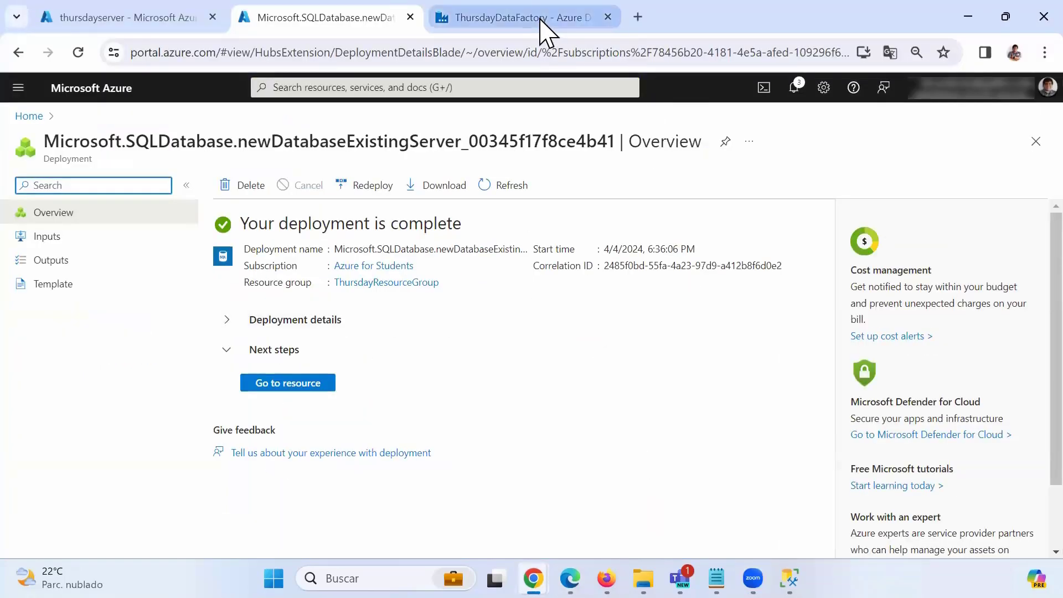
pyautogui.click(540, 21)
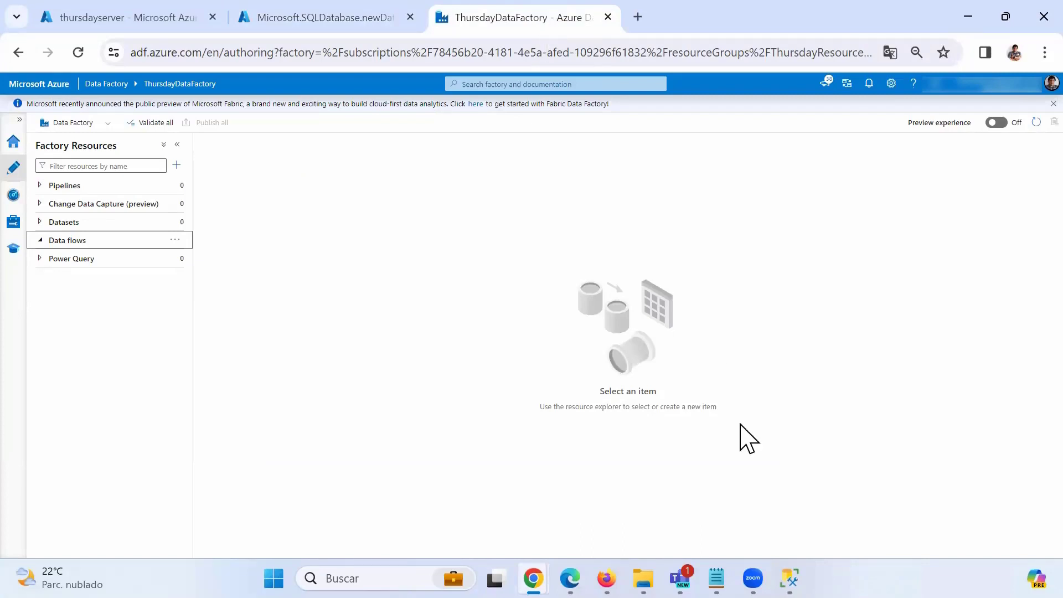
pyautogui.click(748, 486)
# Run 'Select * from Sales' below the script to confirm the empty Sales table exists.
pyautogui.scroll(-2, 360, 144)
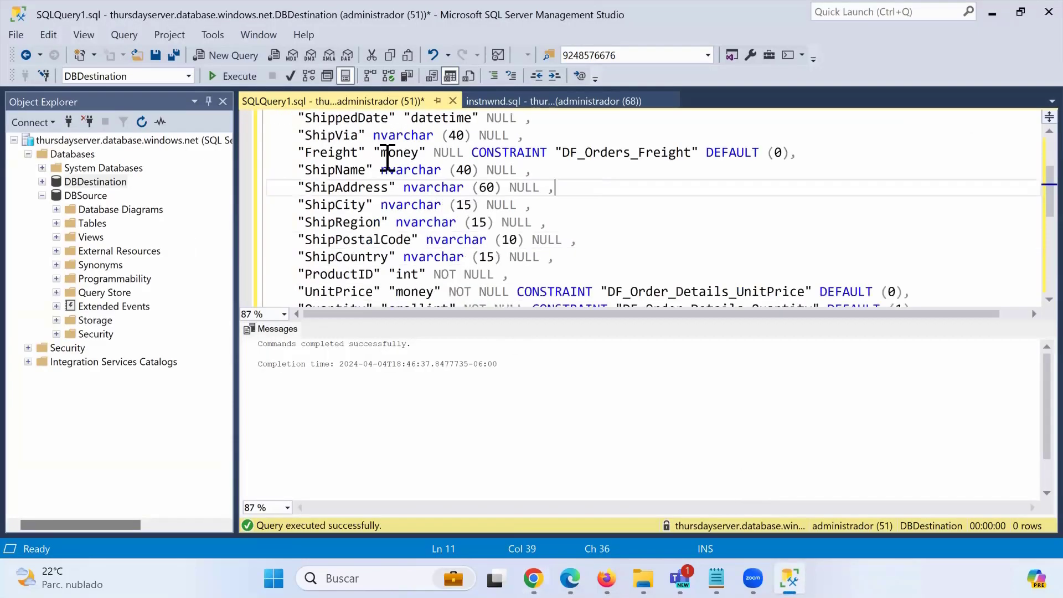
pyautogui.scroll(2, 360, 144)
pyautogui.scroll(-6, 409, 230)
pyautogui.click(409, 230)
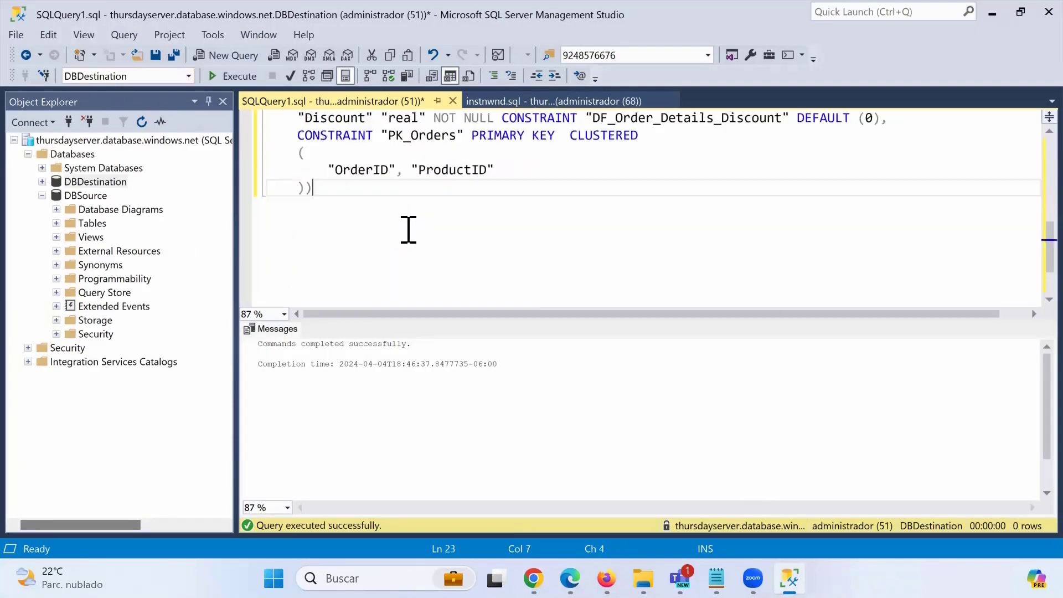
pyautogui.press('Return')
pyautogui.press('Return')
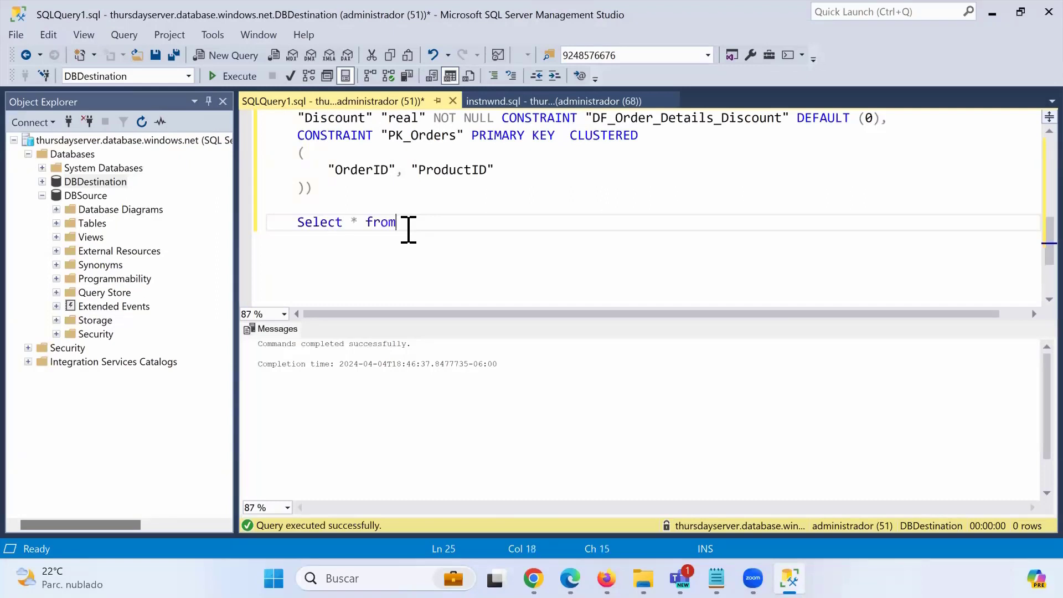
pyautogui.write('Select * from Sales')
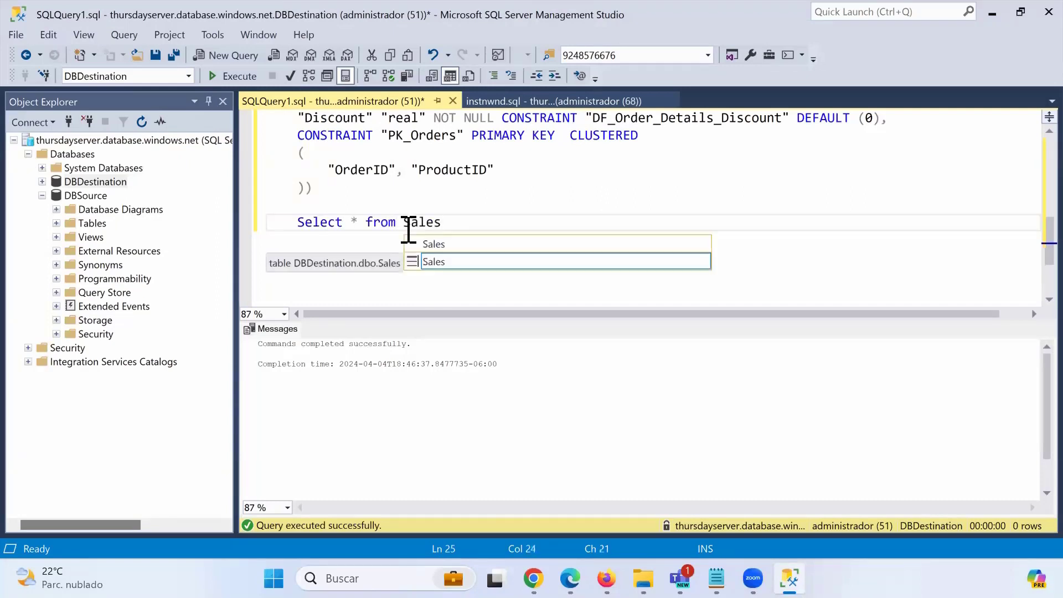
pyautogui.hotkey('shift', 'Home')
pyautogui.click(234, 76)
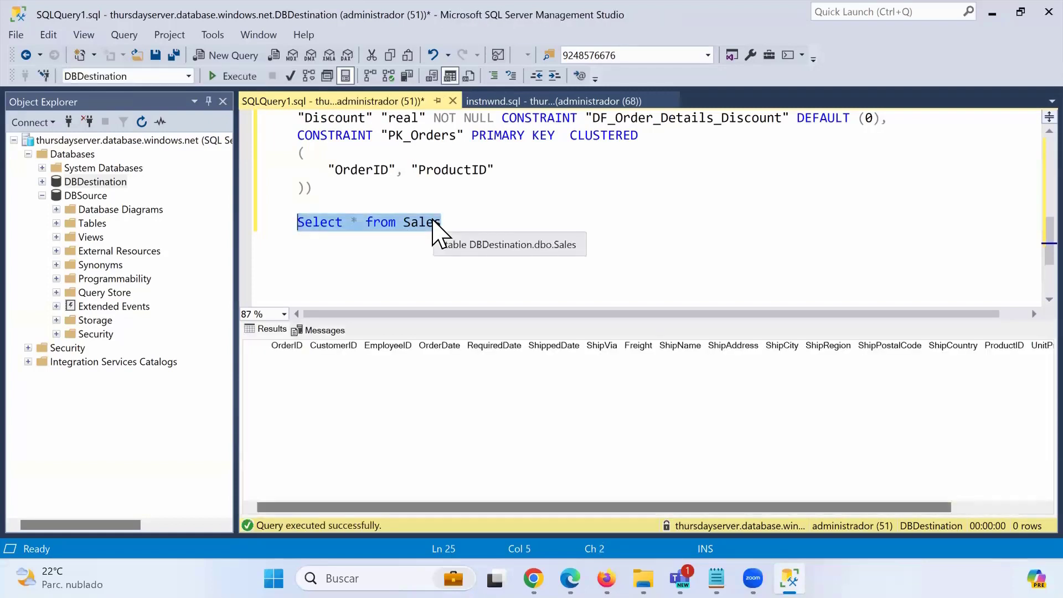
# Switch to the instnwnd.sql script and minimize Management Studio to reveal Data Factory.
pyautogui.click(517, 103)
pyautogui.click(472, 170)
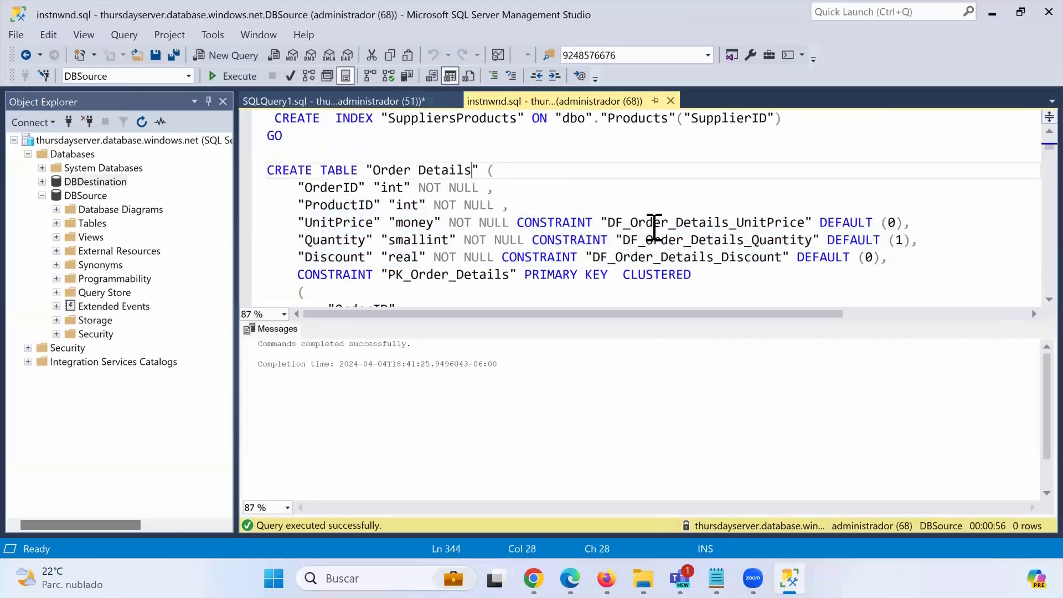
pyautogui.click(991, 14)
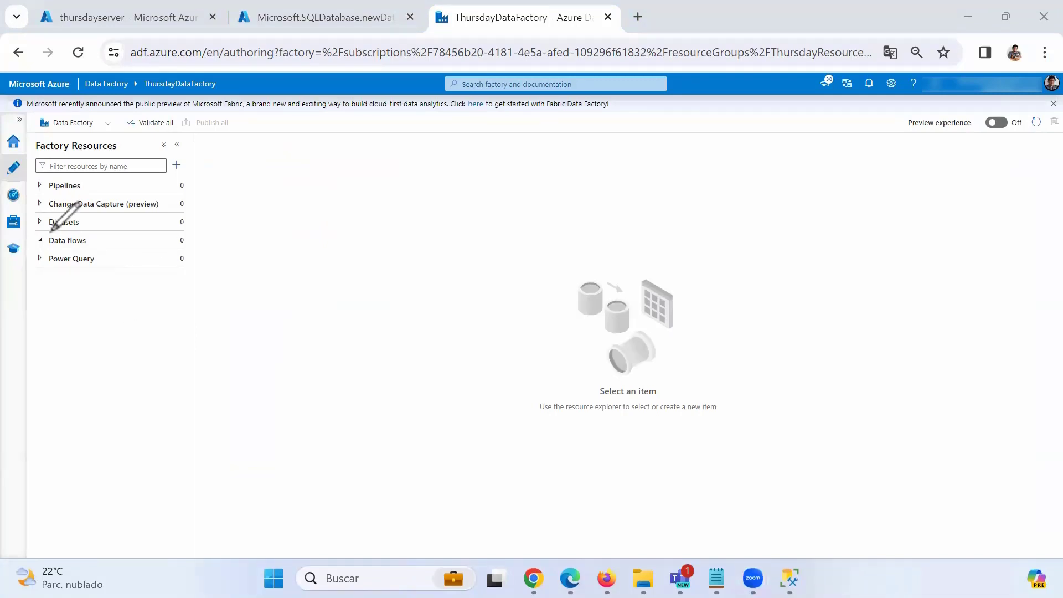
# Start a new dataset from the Datasets options in Factory Resources.
pyautogui.moveTo(50, 231)
pyautogui.mouseDown()
pyautogui.moveTo(218, 225)
pyautogui.moveTo(72, 205)
pyautogui.moveTo(126, 238)
pyautogui.mouseUp()
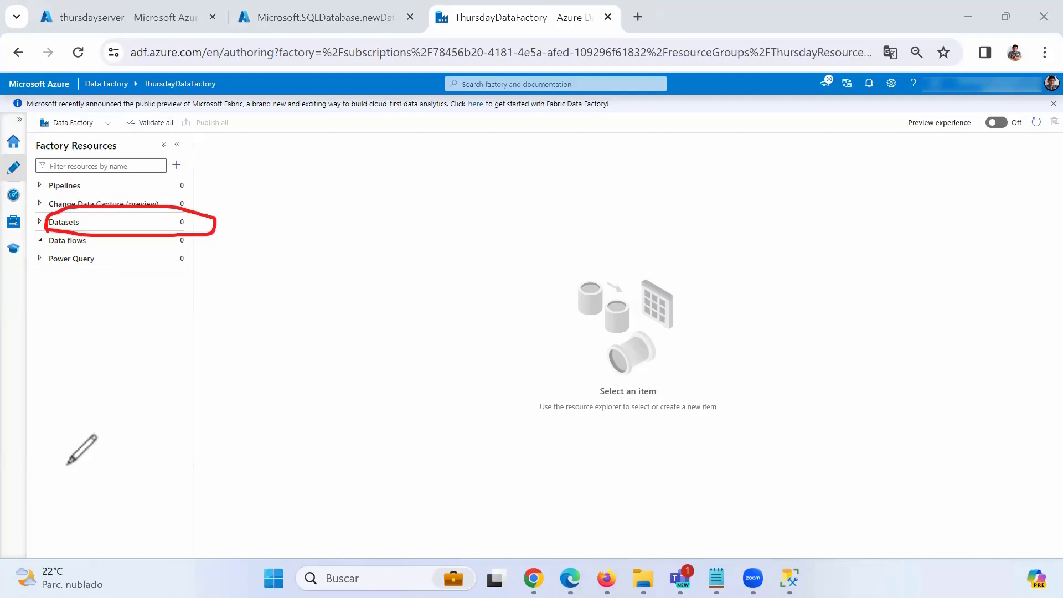
pyautogui.press('Escape')
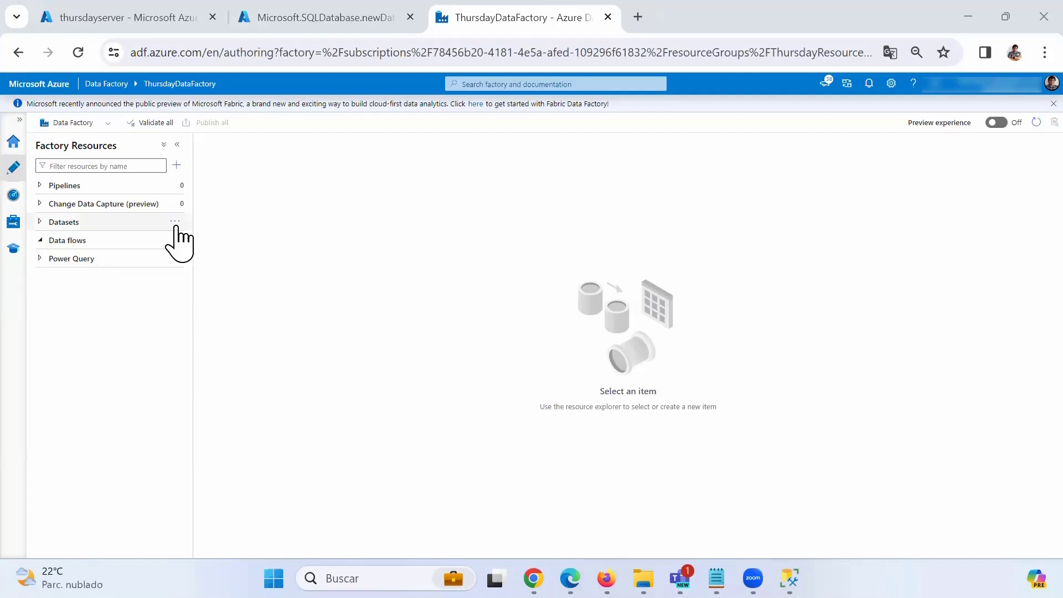
pyautogui.click(175, 223)
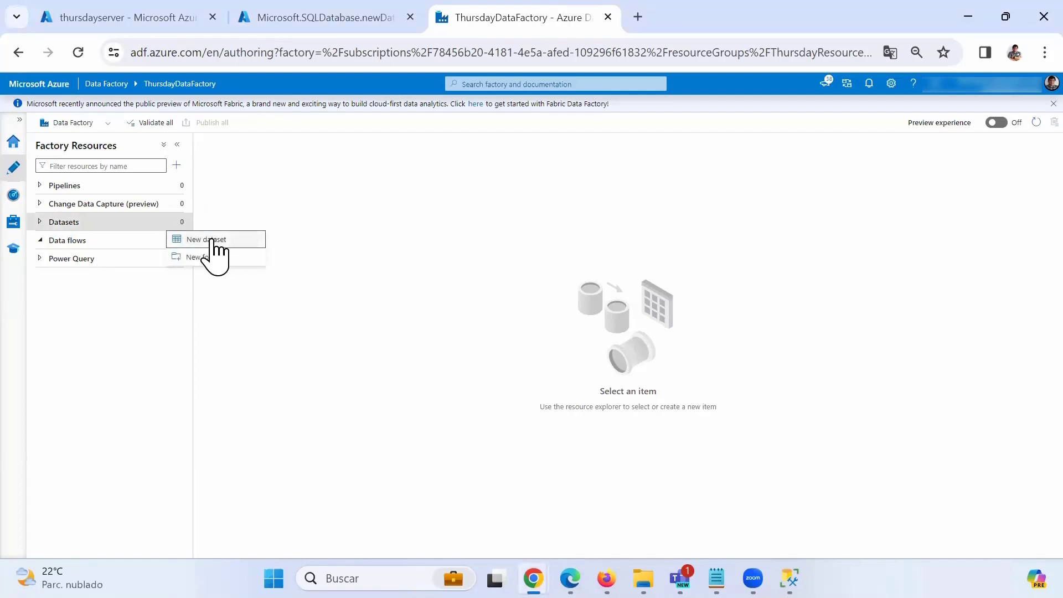
pyautogui.click(214, 240)
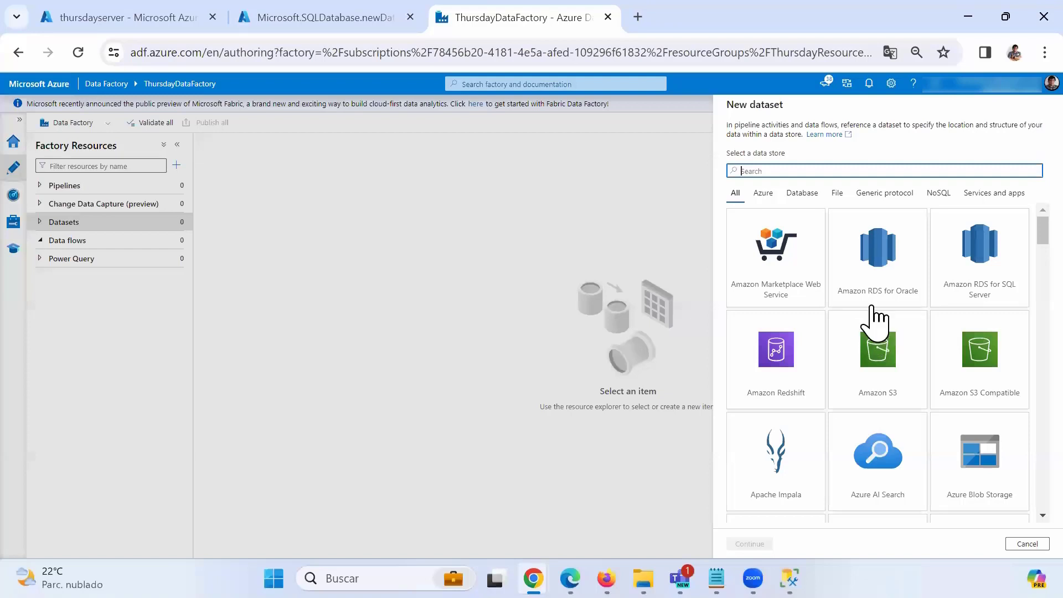
# Select the Azure SQL Database data store and continue to the dataset properties.
pyautogui.scroll(-3, 881, 315)
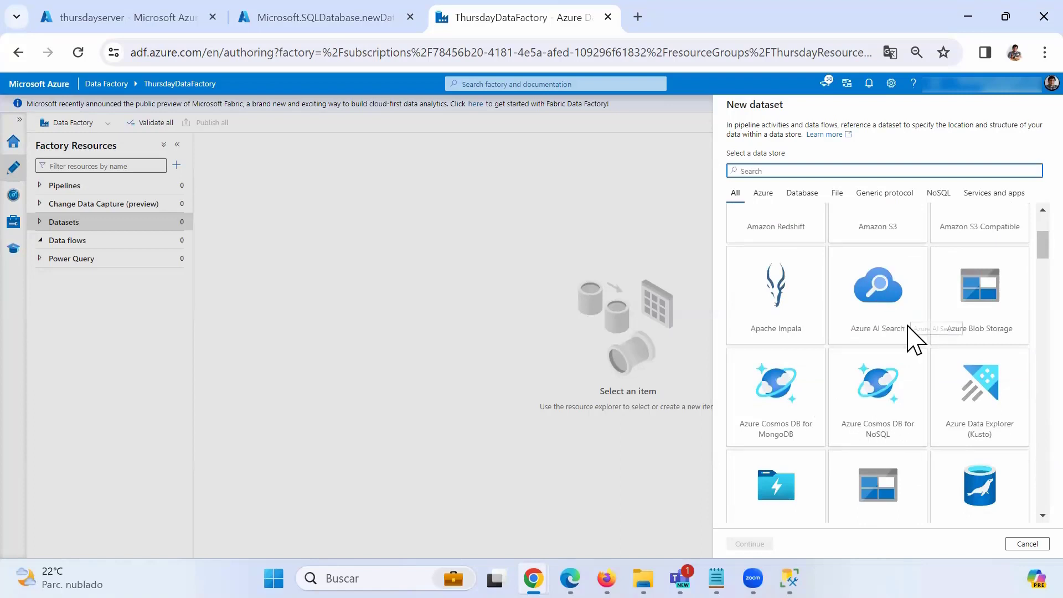
pyautogui.scroll(-2, 904, 330)
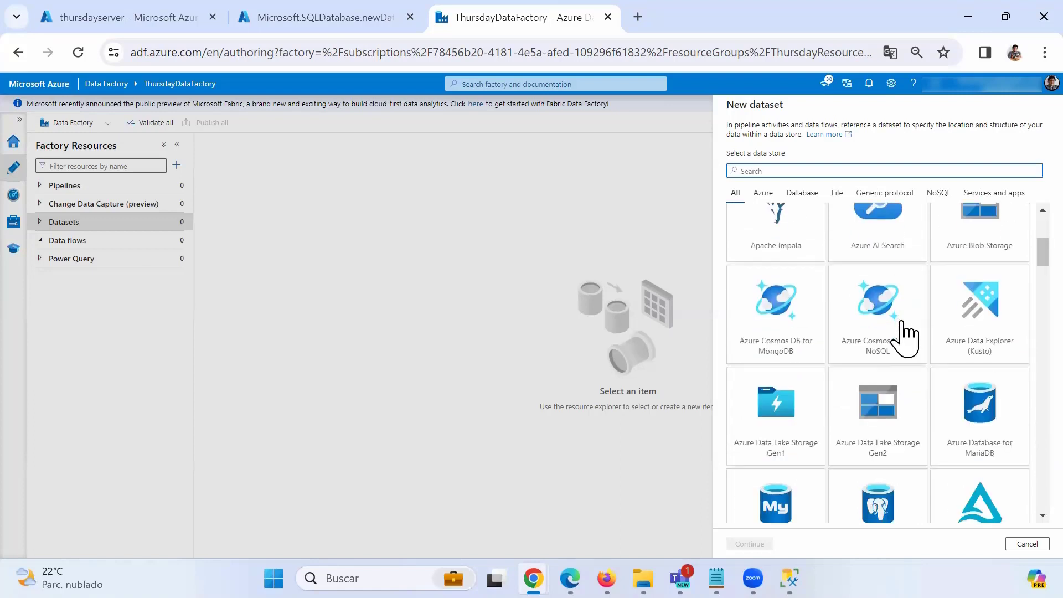
pyautogui.scroll(-5, 901, 327)
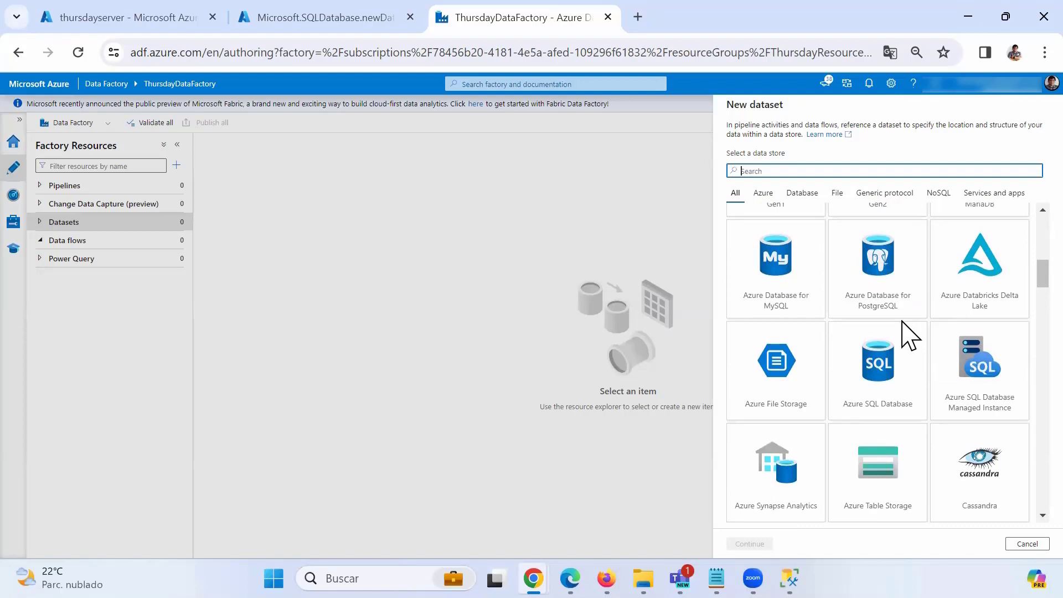
pyautogui.scroll(-2, 904, 413)
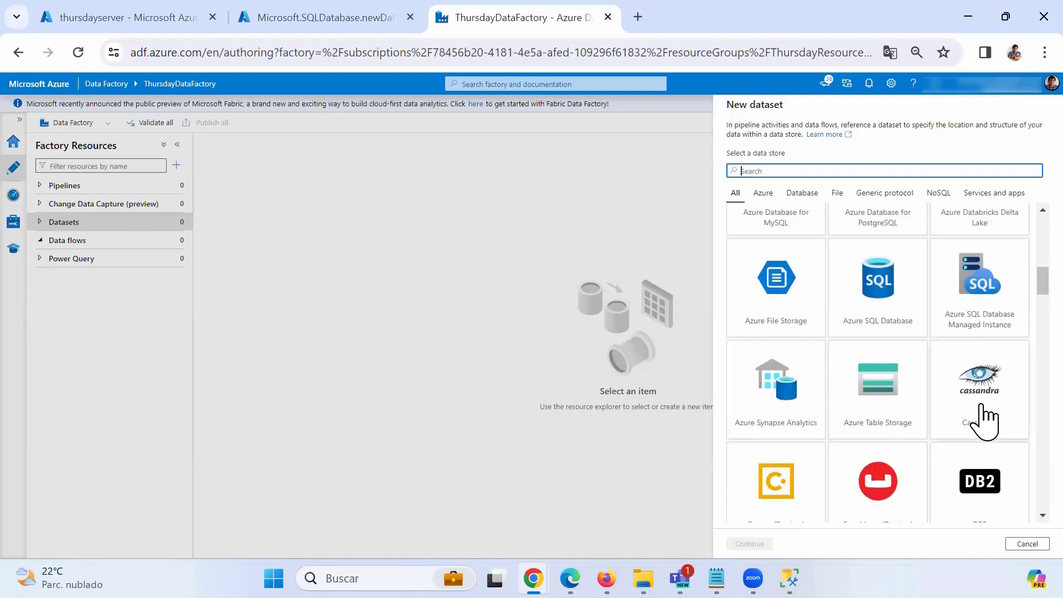
pyautogui.scroll(-4, 966, 432)
pyautogui.scroll(6, 914, 427)
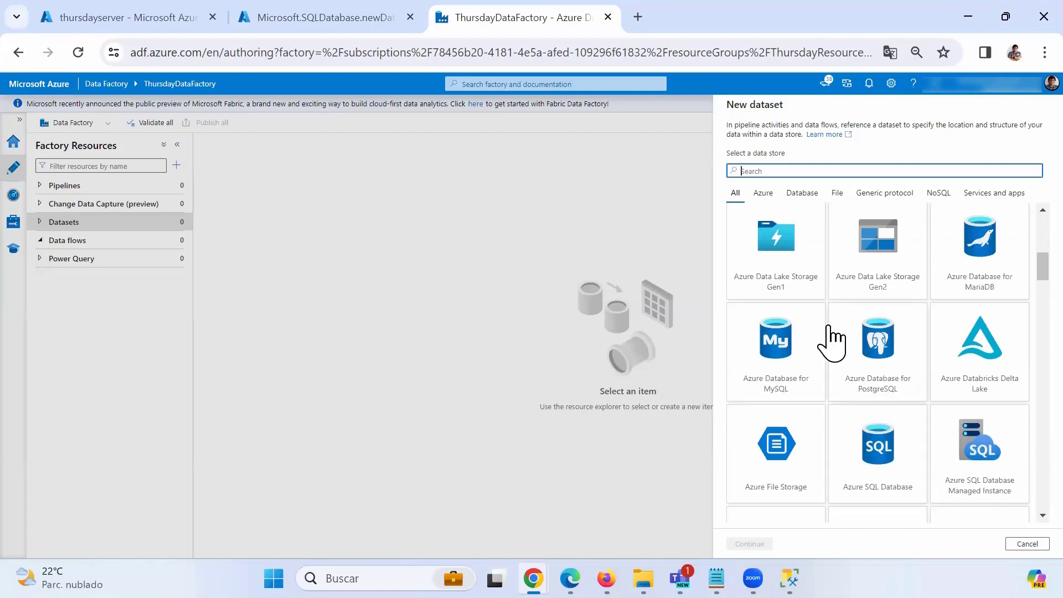
pyautogui.scroll(-2, 830, 344)
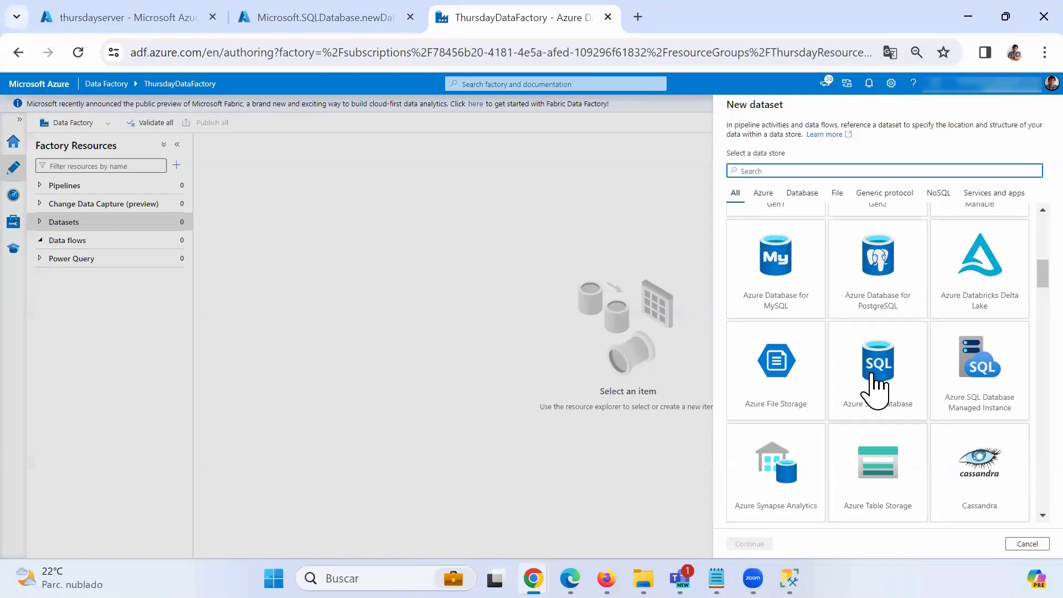
pyautogui.click(871, 379)
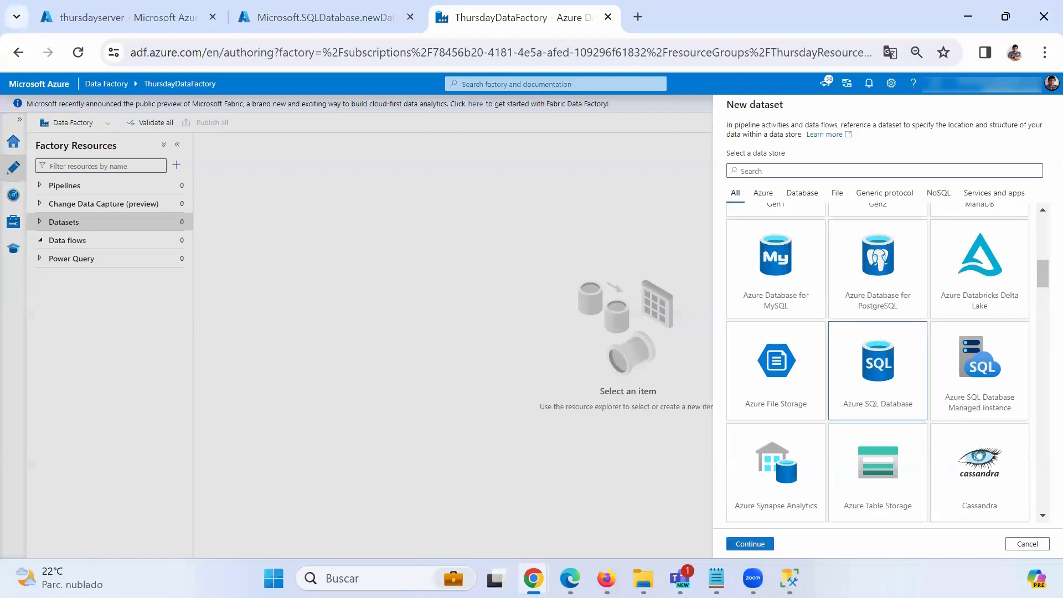
pyautogui.click(751, 544)
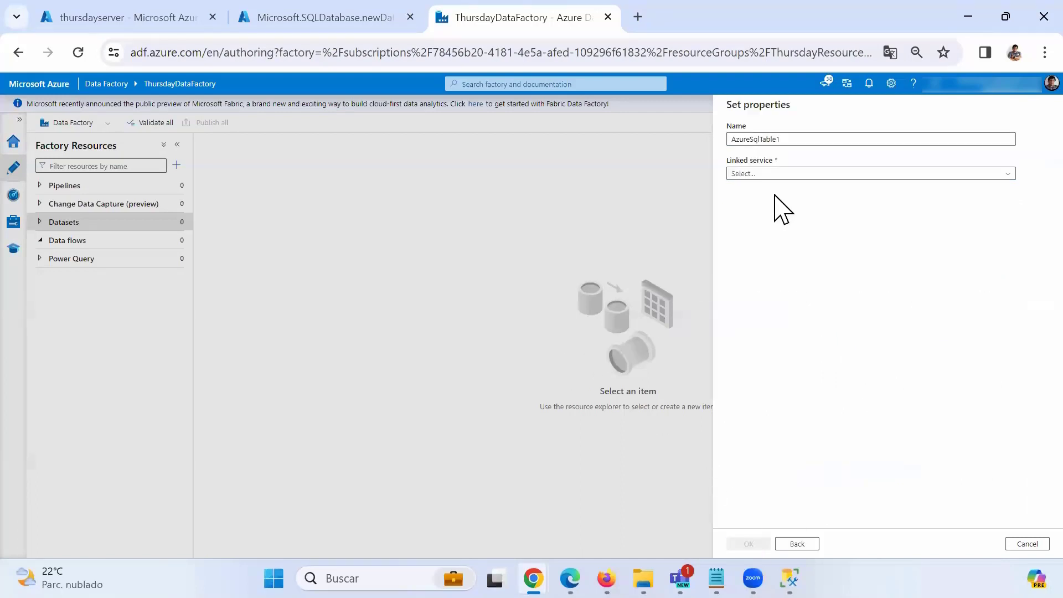
# Rename the dataset to AzureSqlOrders, checking the Sales table's database in Management Studio.
pyautogui.moveTo(760, 139); pyautogui.dragTo(796, 139)
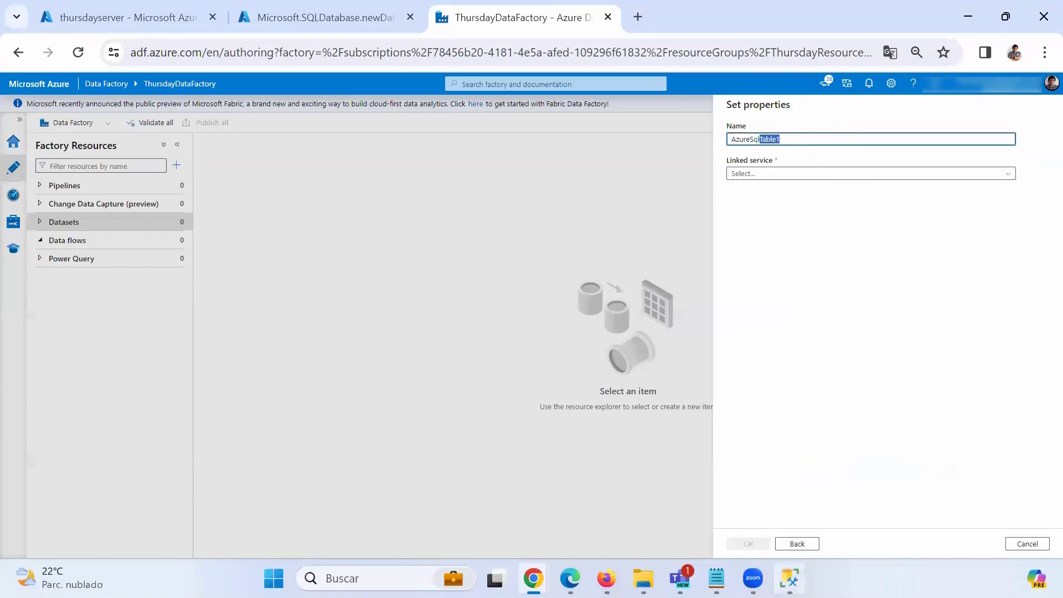
pyautogui.hotkey('alt', 'Tab')
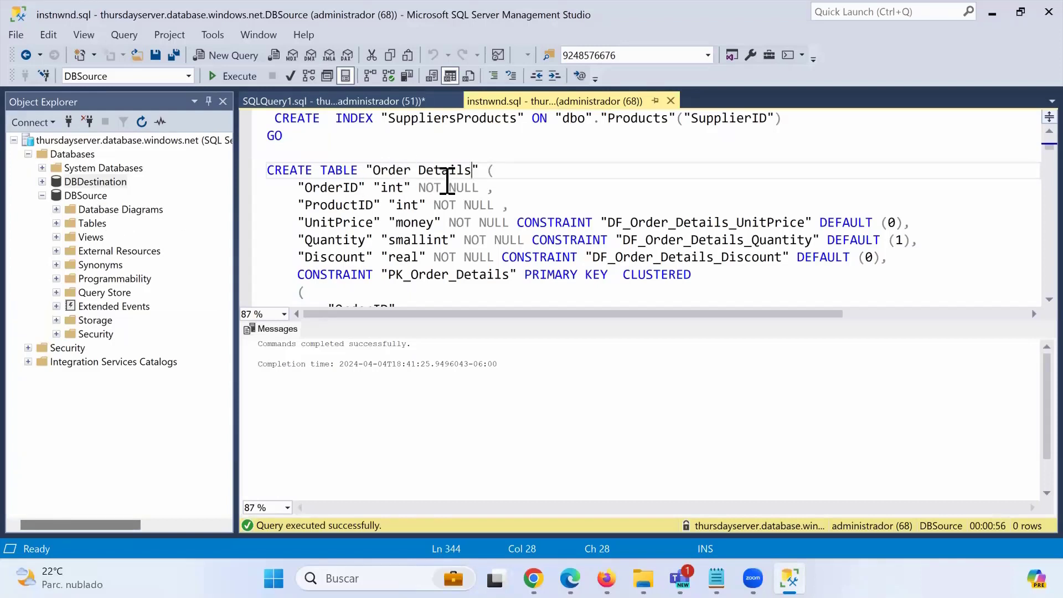
pyautogui.click(368, 101)
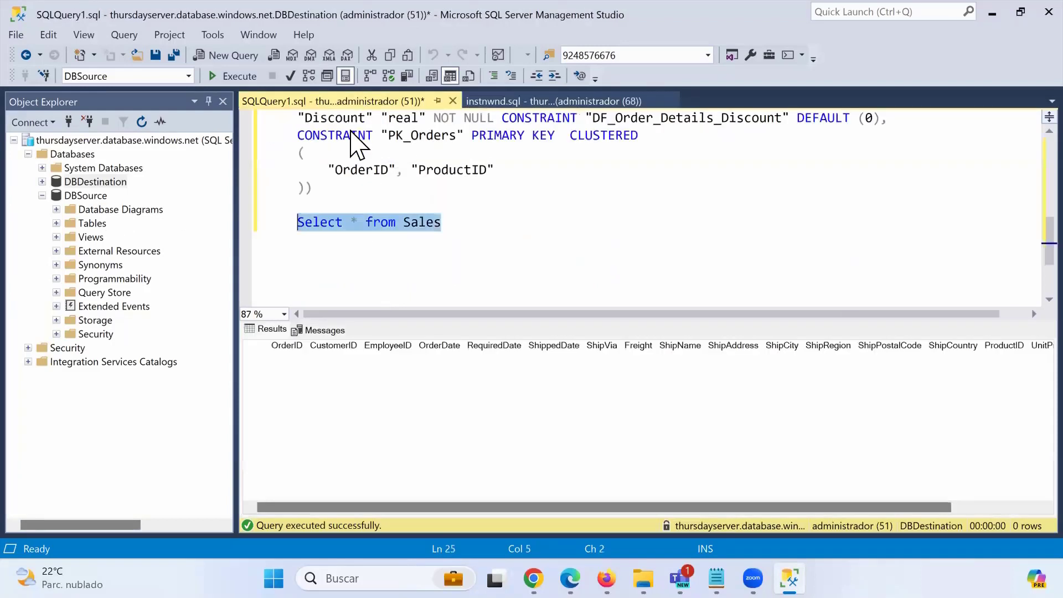
pyautogui.click(427, 225)
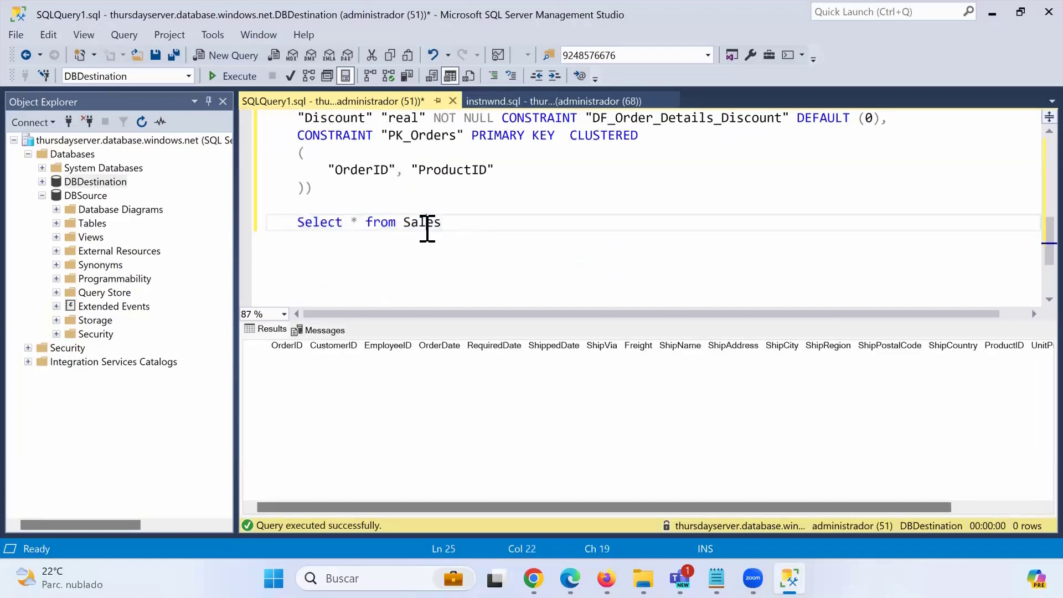
pyautogui.click(993, 13)
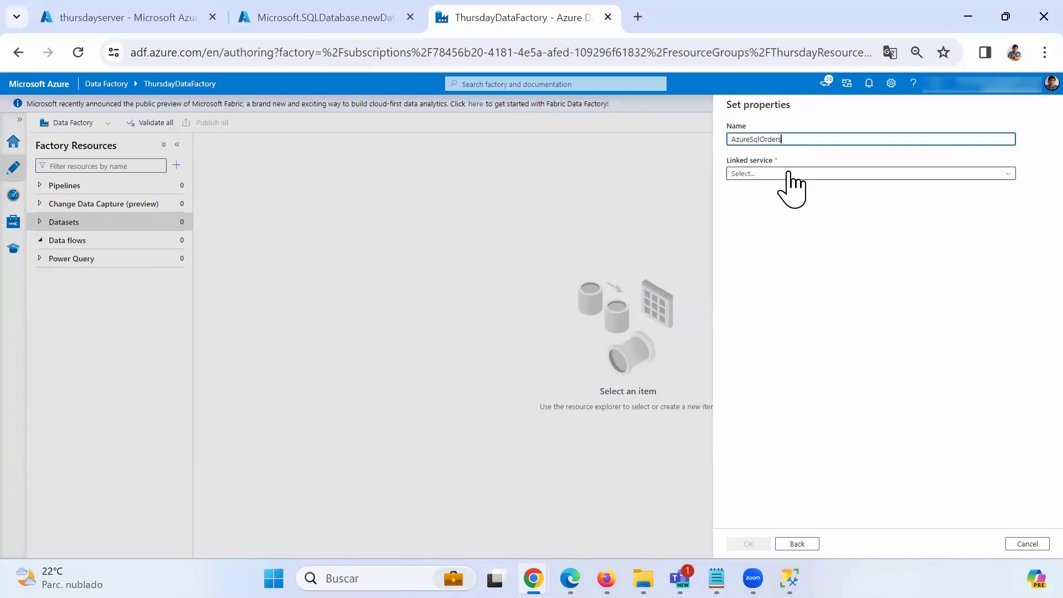
pyautogui.click(765, 172)
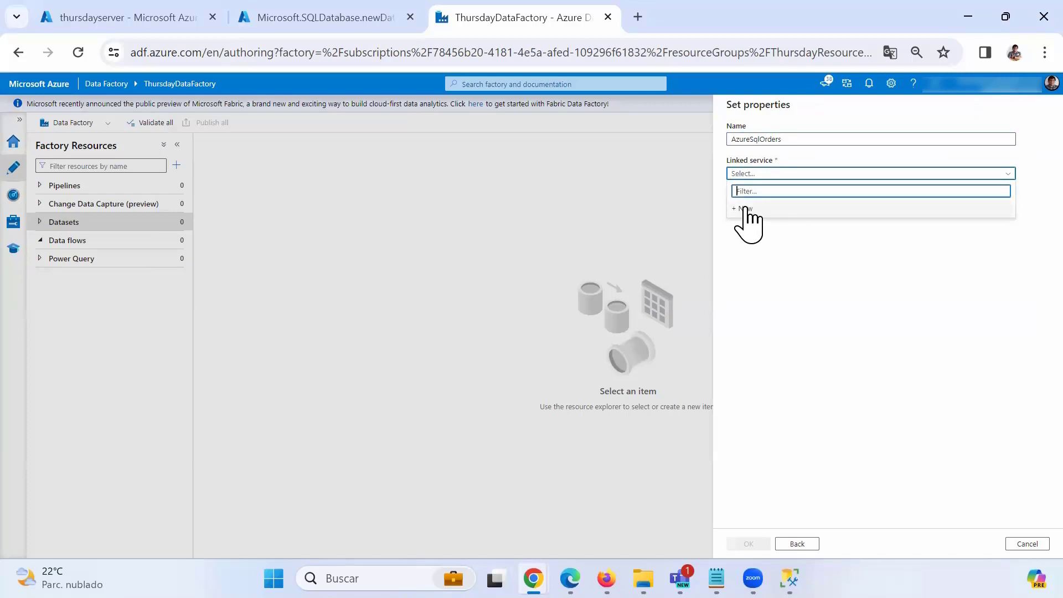
# Set up linked service AzureSqlDatabaseSource on Azure for Students, thursdayserver, database DBSource.
pyautogui.click(746, 209)
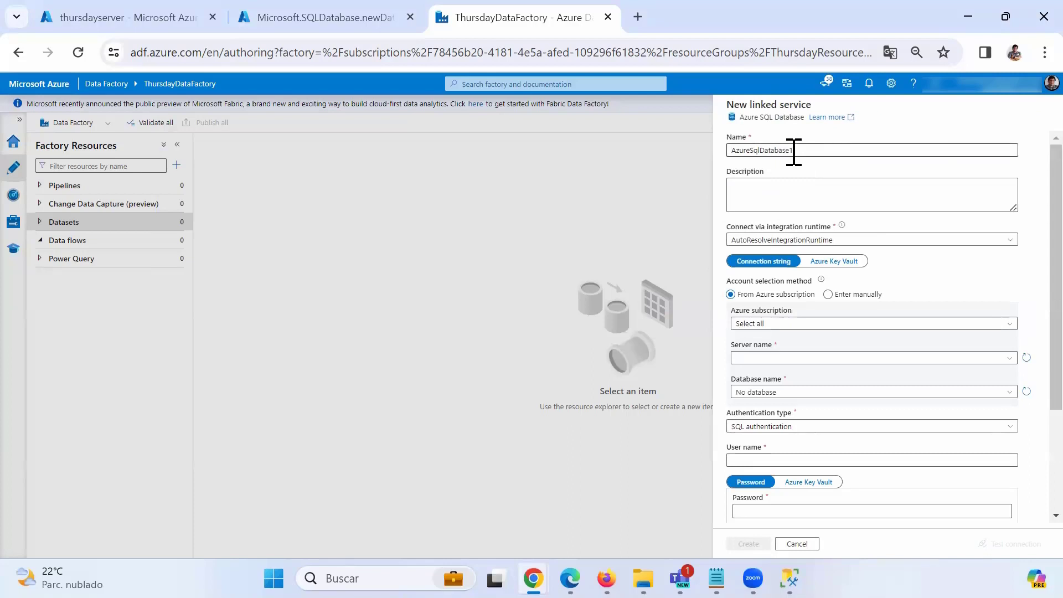
pyautogui.moveTo(793, 151); pyautogui.dragTo(819, 151)
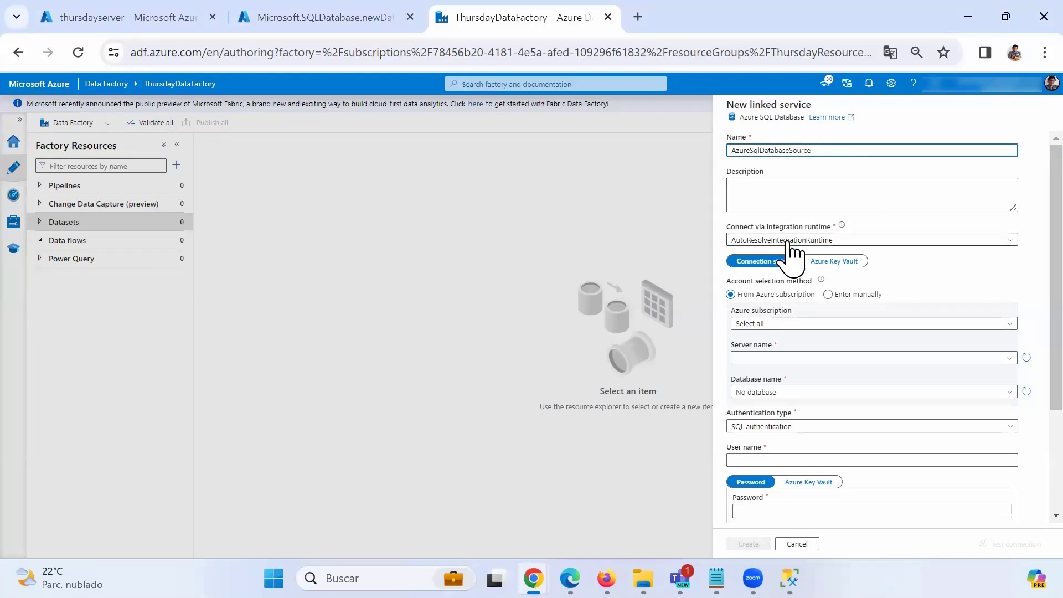
pyautogui.click(767, 327)
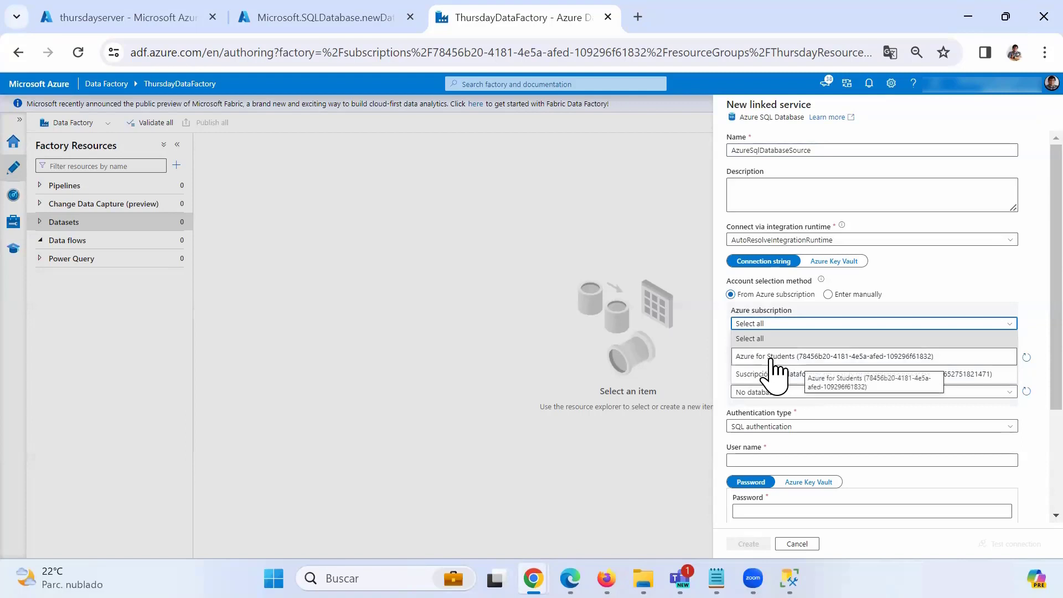
pyautogui.click(774, 357)
pyautogui.click(786, 359)
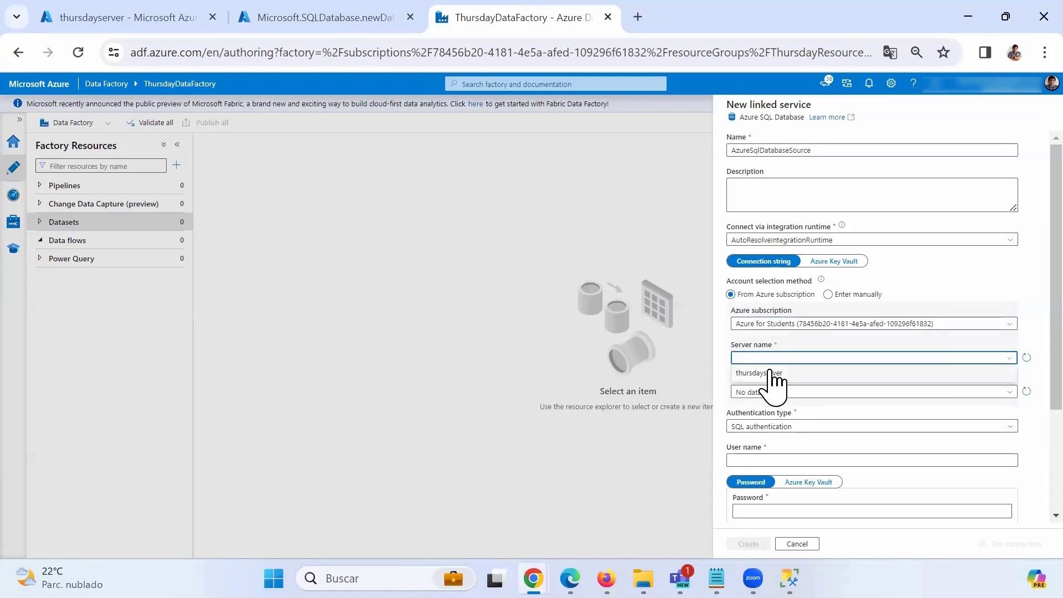
pyautogui.click(747, 374)
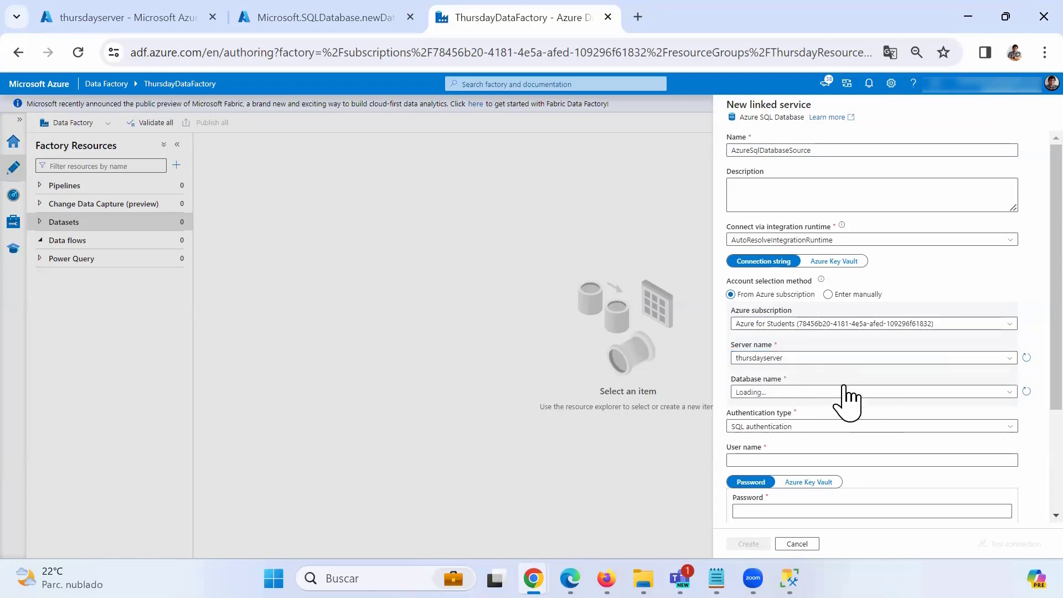
pyautogui.click(1007, 393)
pyautogui.click(749, 424)
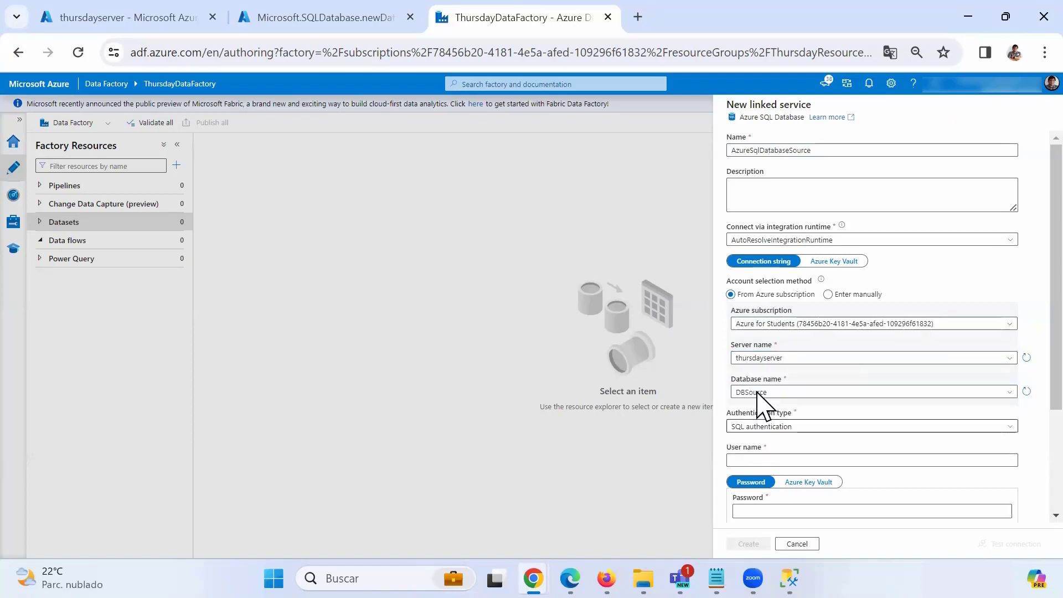
# Enter the SQL login user name and password, test the connection, and create the linked service.
pyautogui.scroll(-2, 781, 391)
pyautogui.scroll(-1, 778, 376)
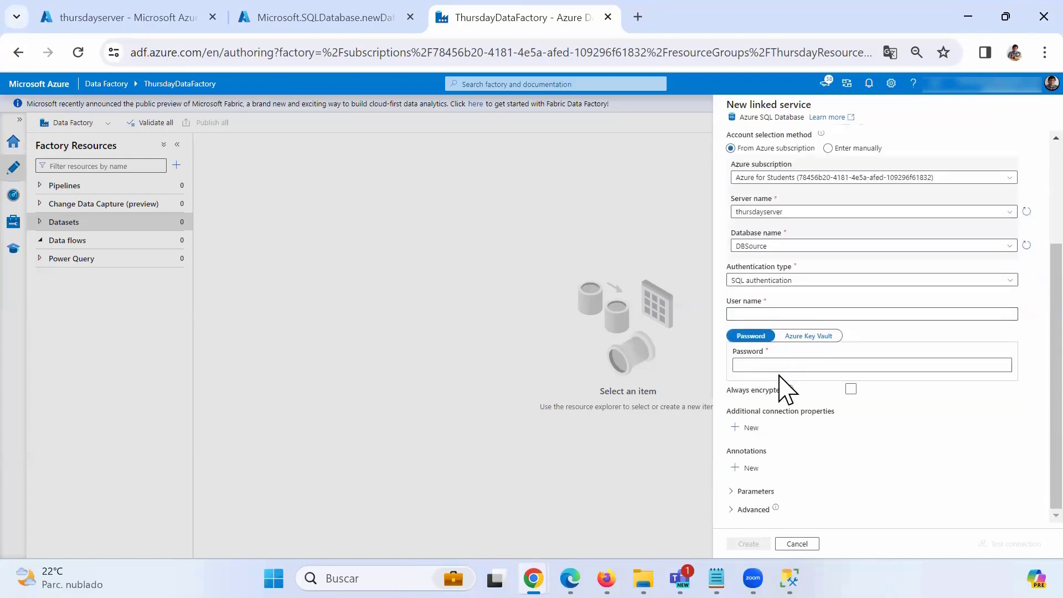
pyautogui.click(769, 315)
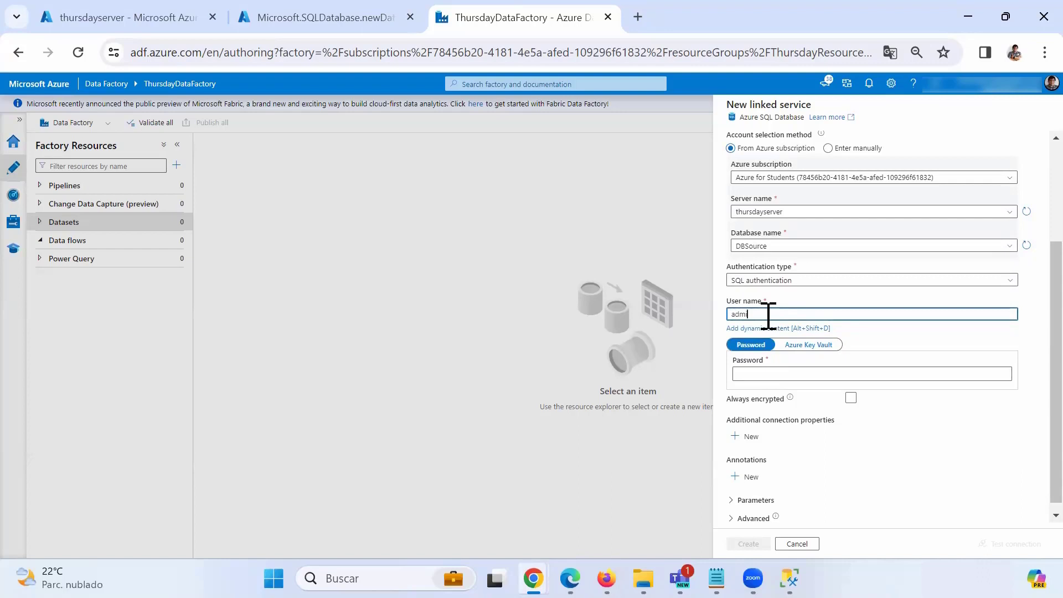
pyautogui.press('Tab')
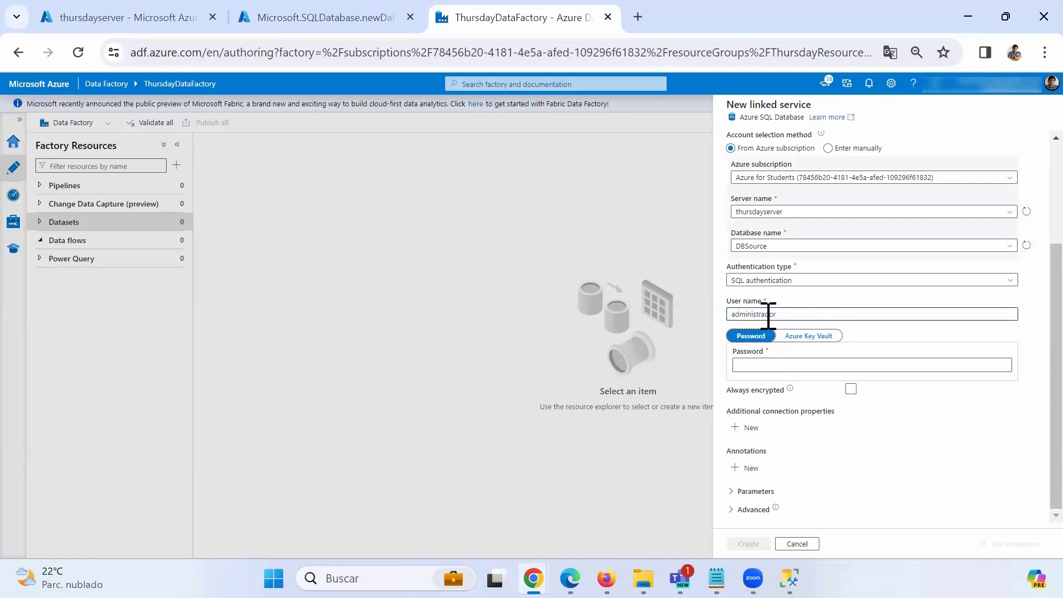
pyautogui.click(790, 366)
pyautogui.write('••••••')
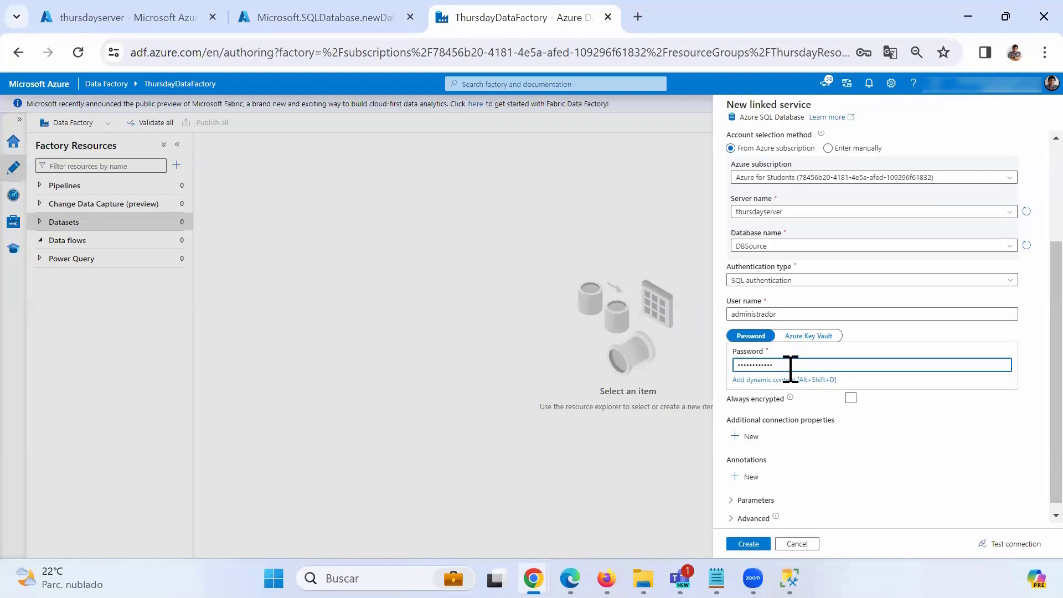
pyautogui.scroll(-1, 966, 507)
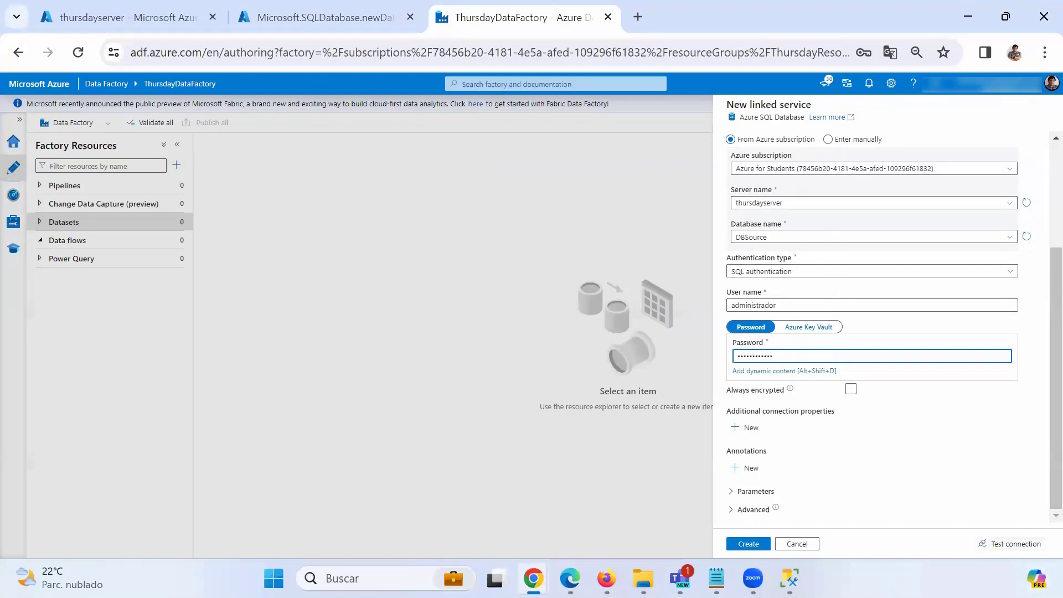
pyautogui.click(1011, 544)
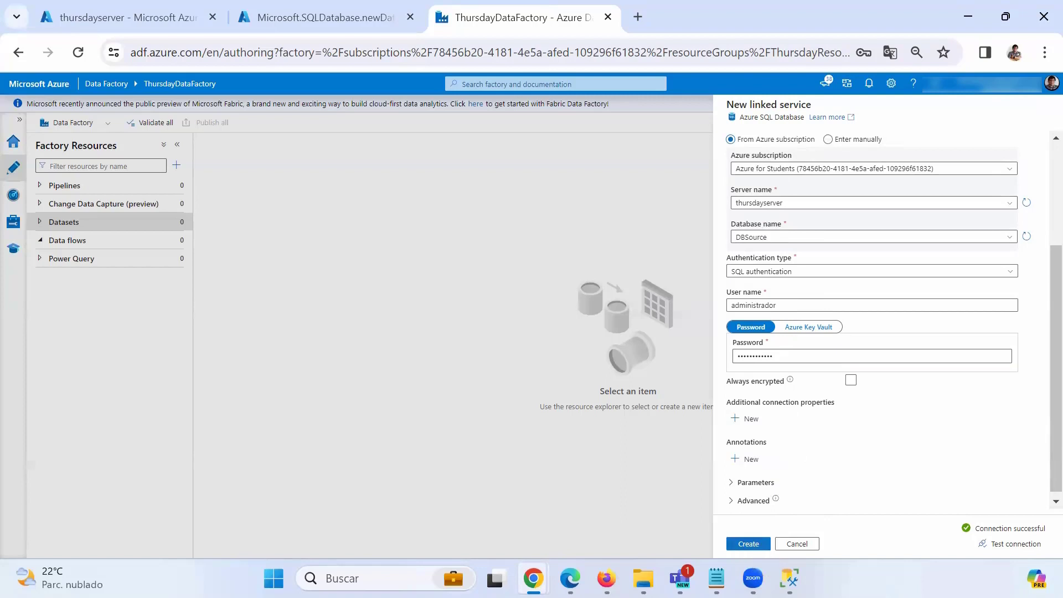
pyautogui.click(748, 544)
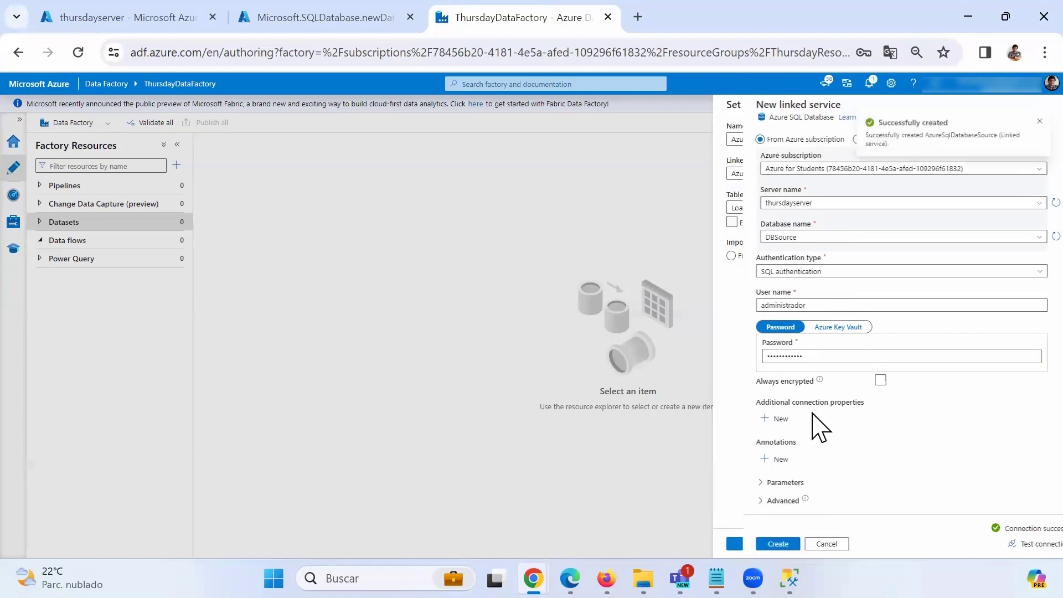
# Point the dataset at table dbo.Orders, rename it SourceAzureSqlOrders, and confirm with OK.
pyautogui.click(1008, 208)
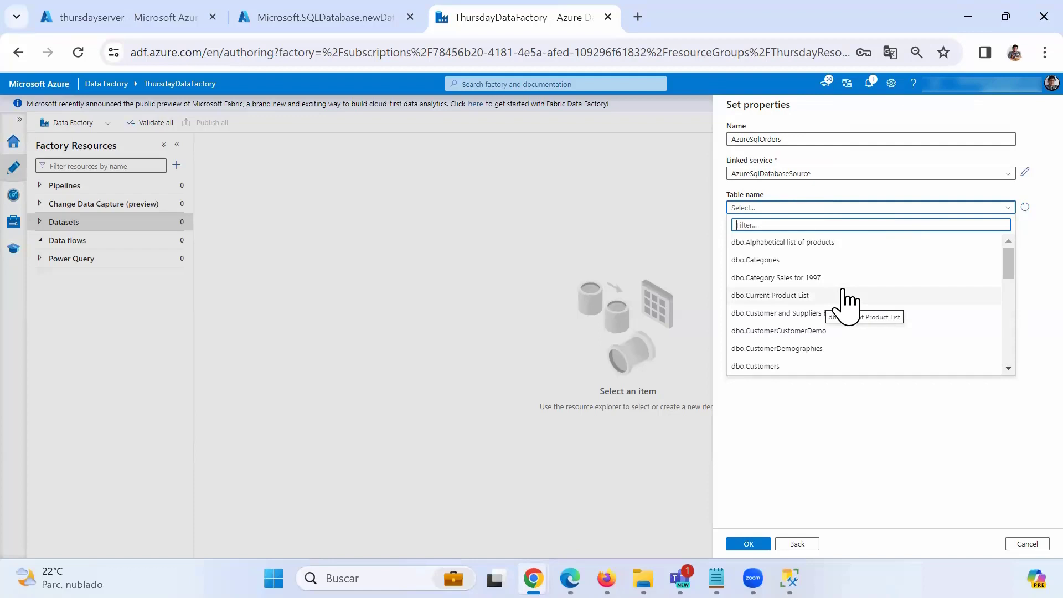
pyautogui.scroll(-3, 842, 289)
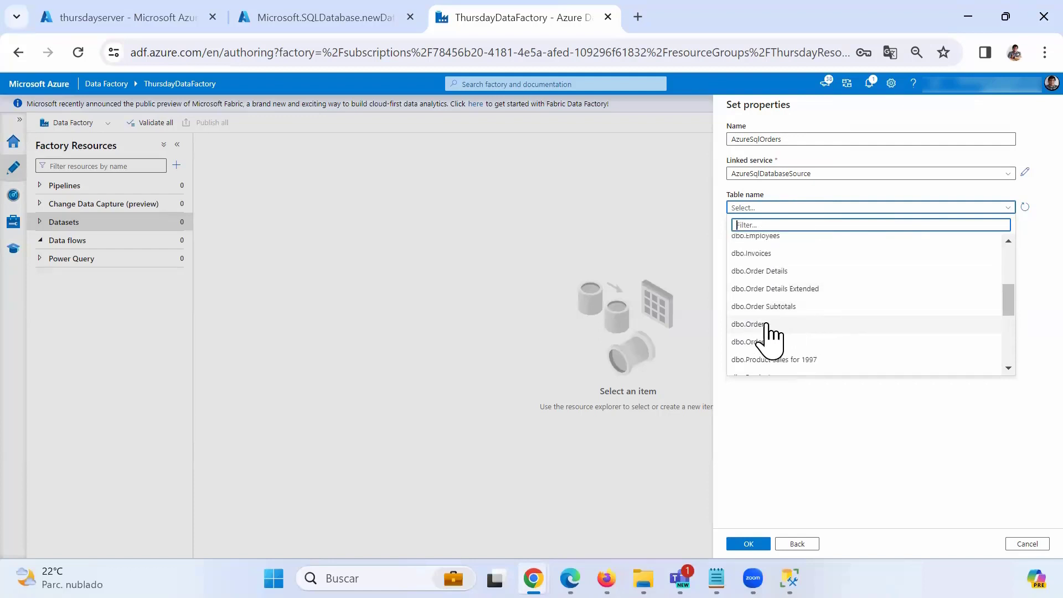
pyautogui.click(765, 326)
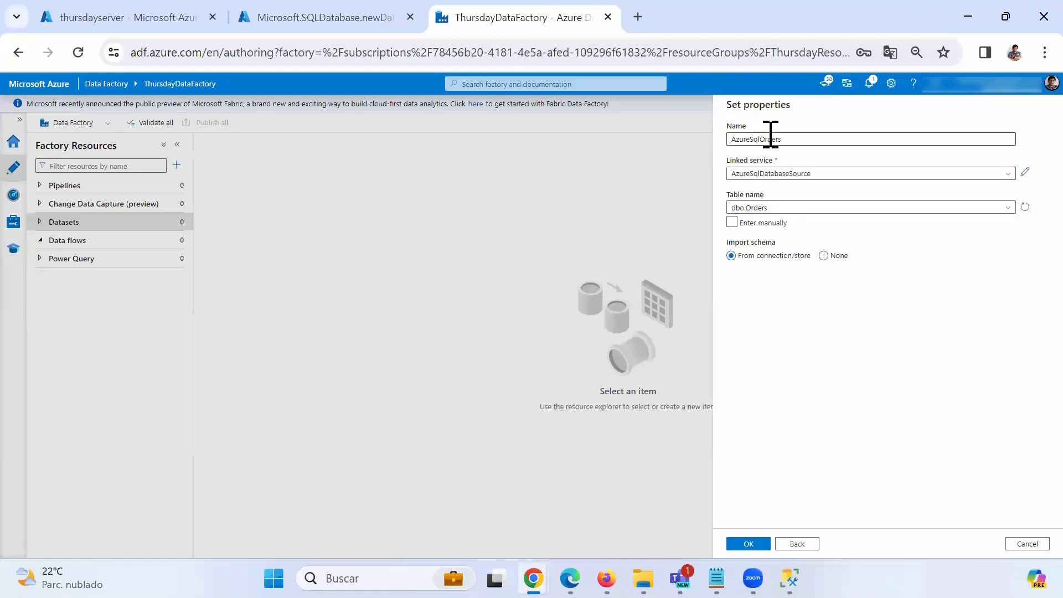
pyautogui.moveTo(791, 139); pyautogui.dragTo(719, 140)
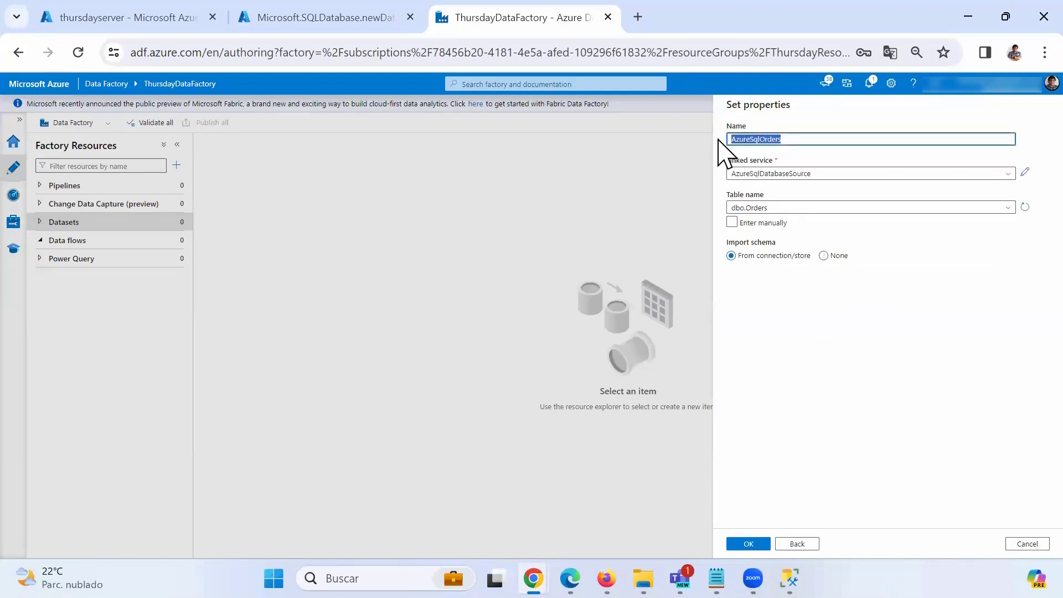
pyautogui.click(788, 140)
pyautogui.click(733, 139)
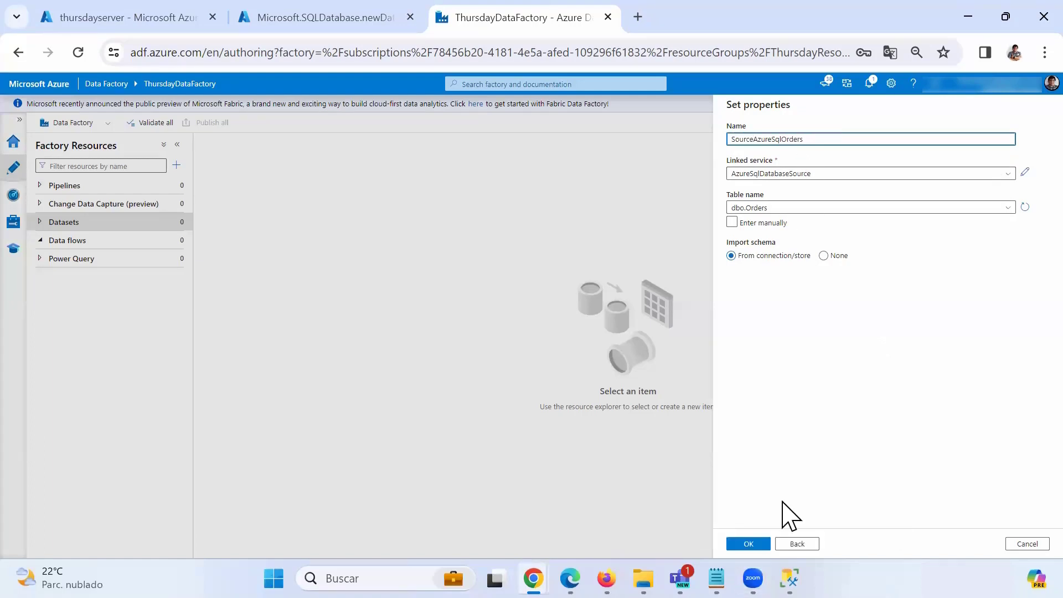
pyautogui.click(748, 544)
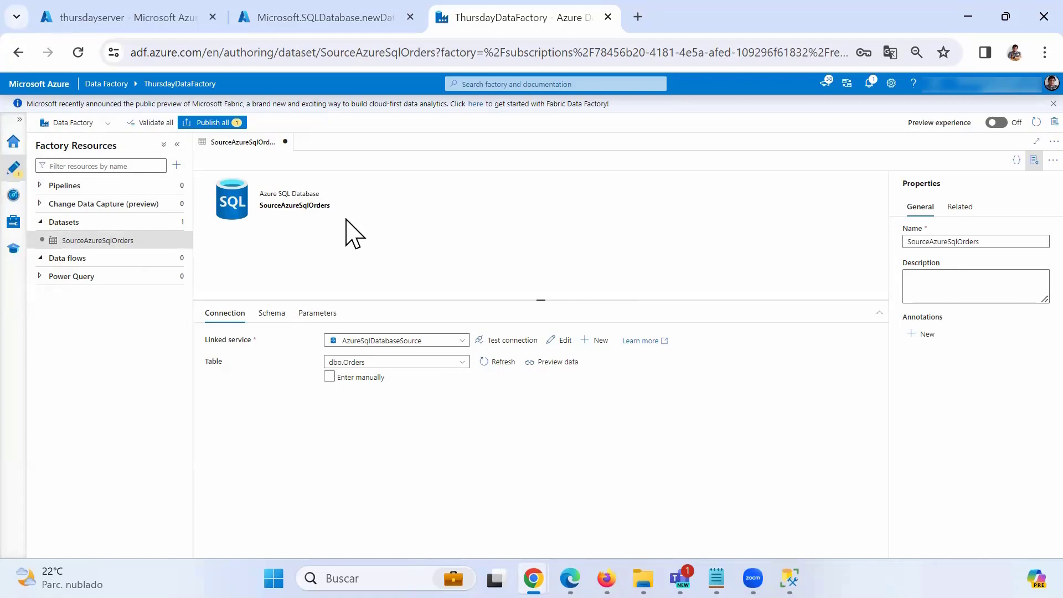
pyautogui.moveTo(176, 240)
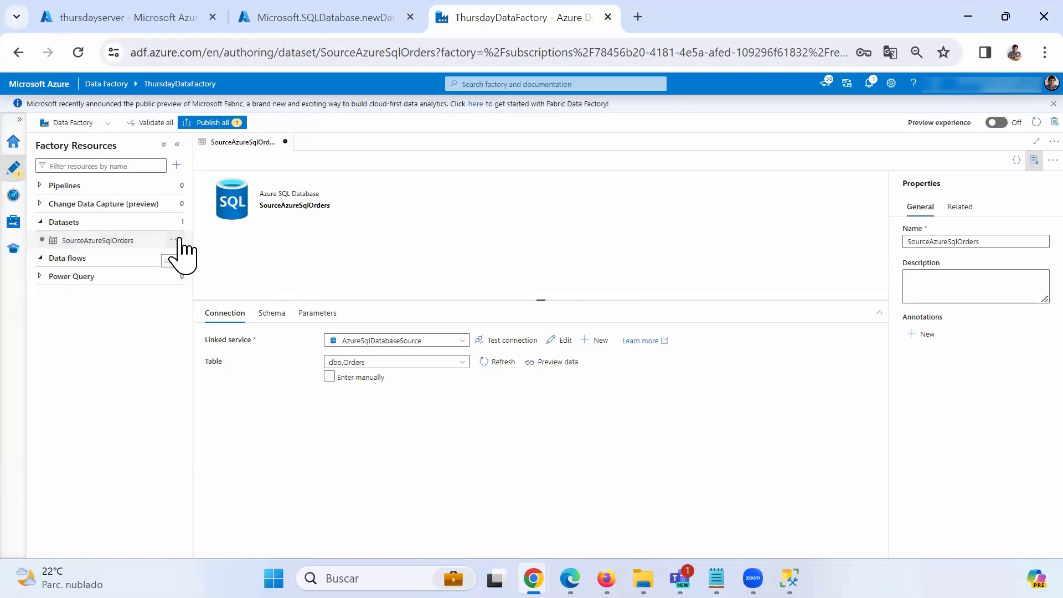
# Start another dataset with Azure SQL Database as its data store.
pyautogui.click(175, 241)
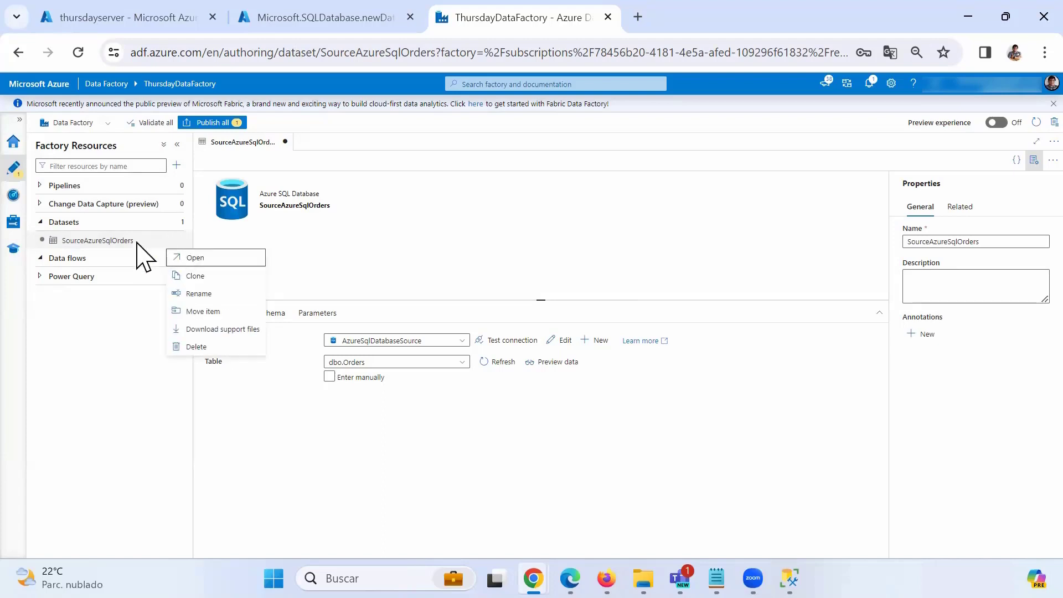
pyautogui.click(183, 222)
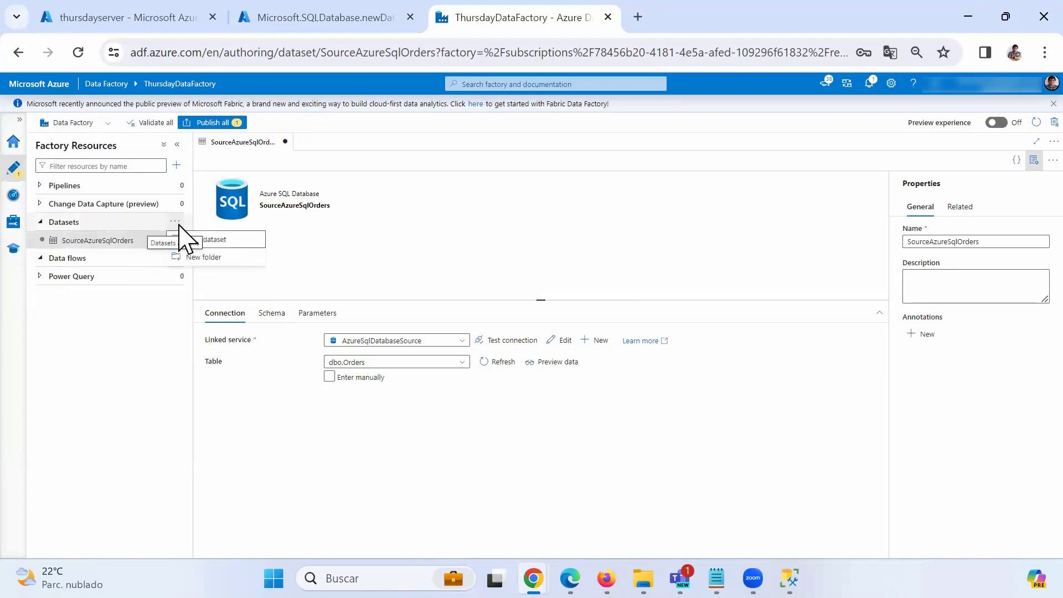
pyautogui.click(206, 242)
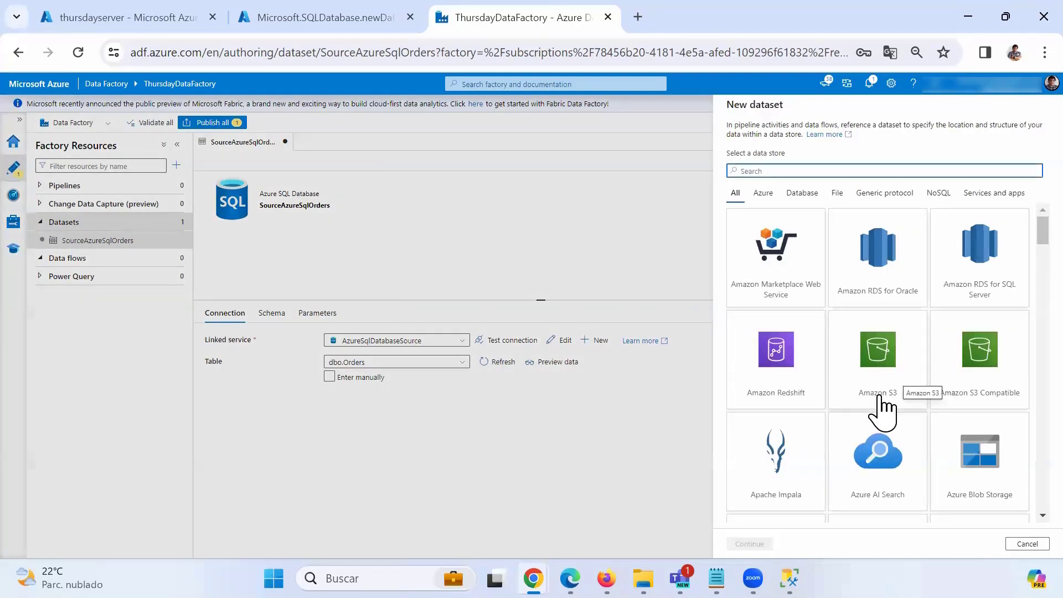
pyautogui.scroll(-3, 881, 409)
pyautogui.scroll(-7, 881, 409)
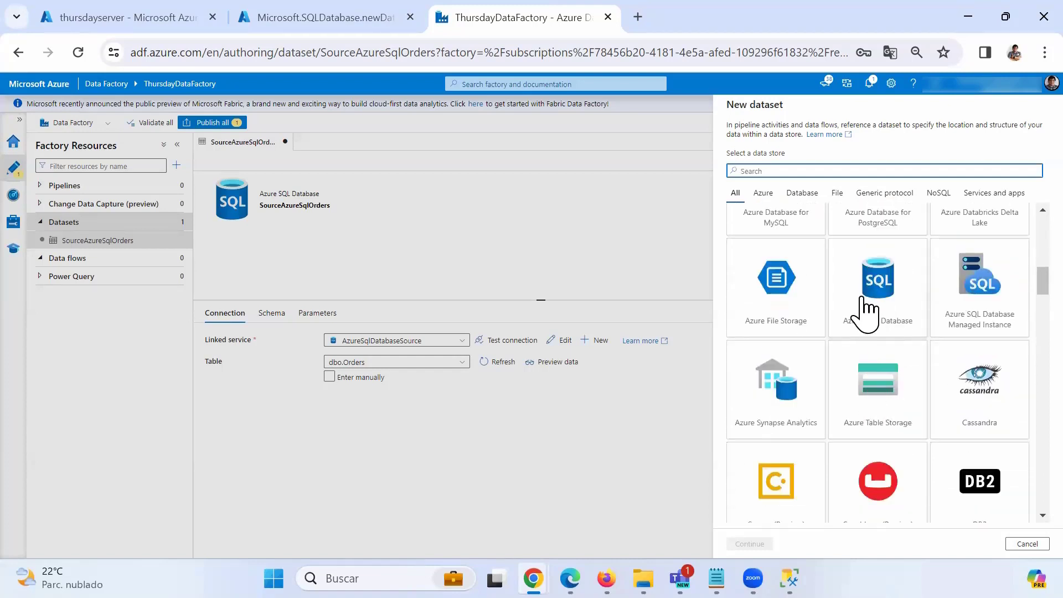
pyautogui.click(881, 302)
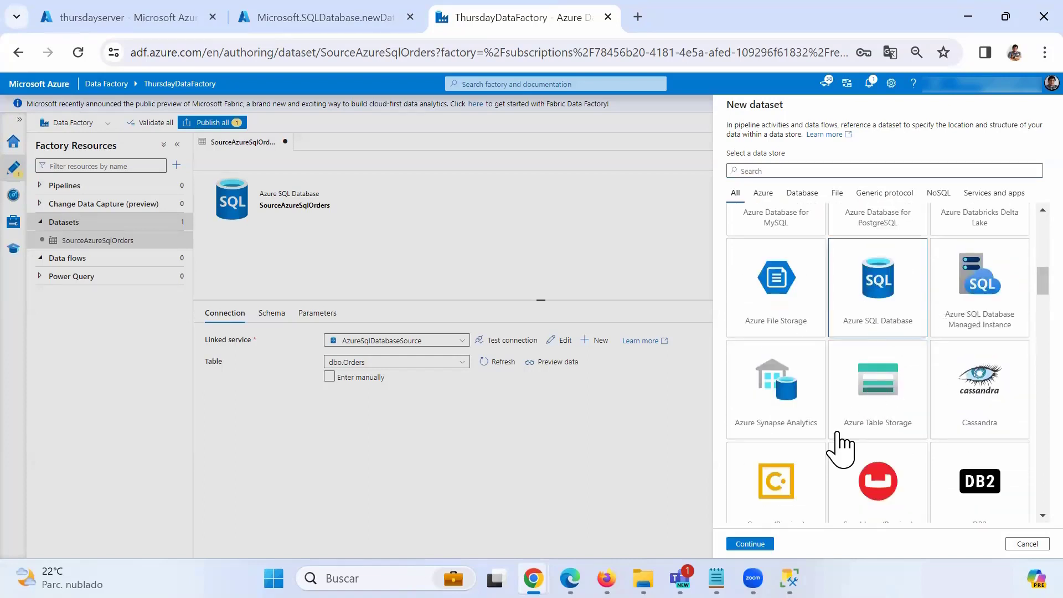
pyautogui.click(754, 544)
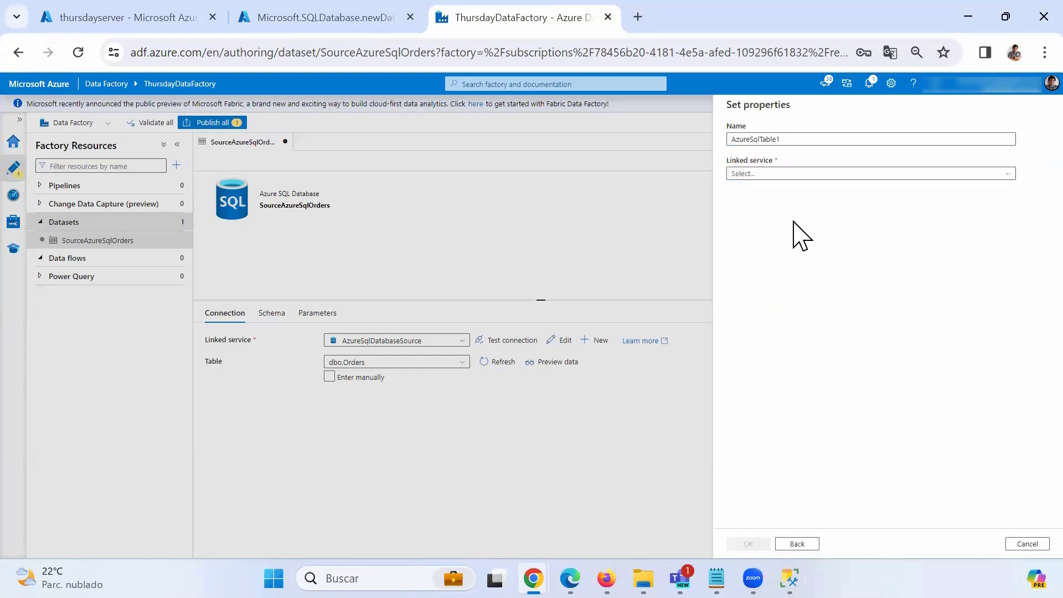
# Connect it through AzureSqlDatabaseSource to table dbo.Order Details and create it.
pyautogui.click(774, 174)
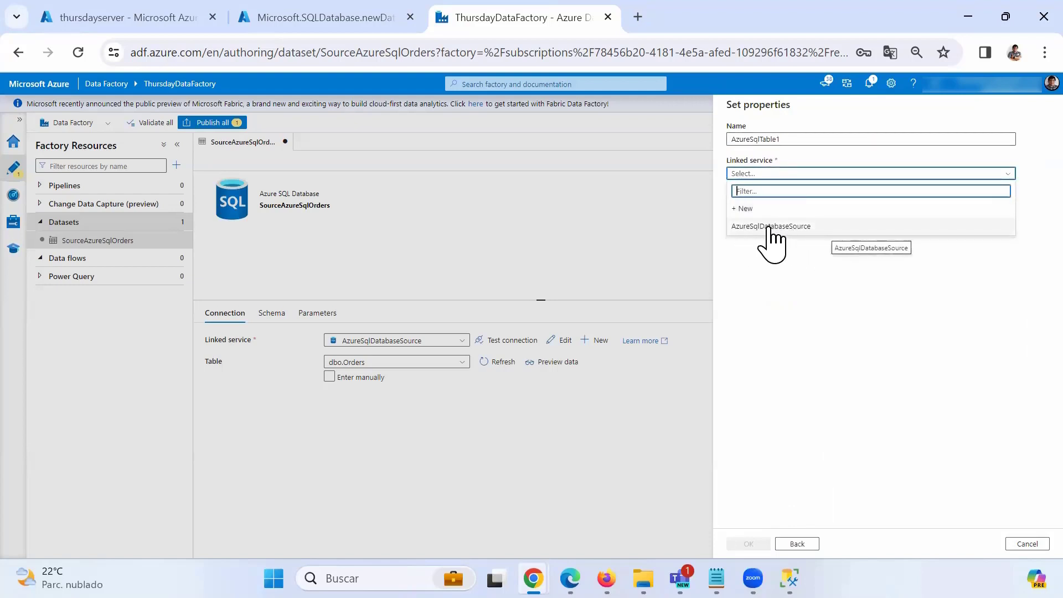
pyautogui.click(768, 227)
pyautogui.click(774, 208)
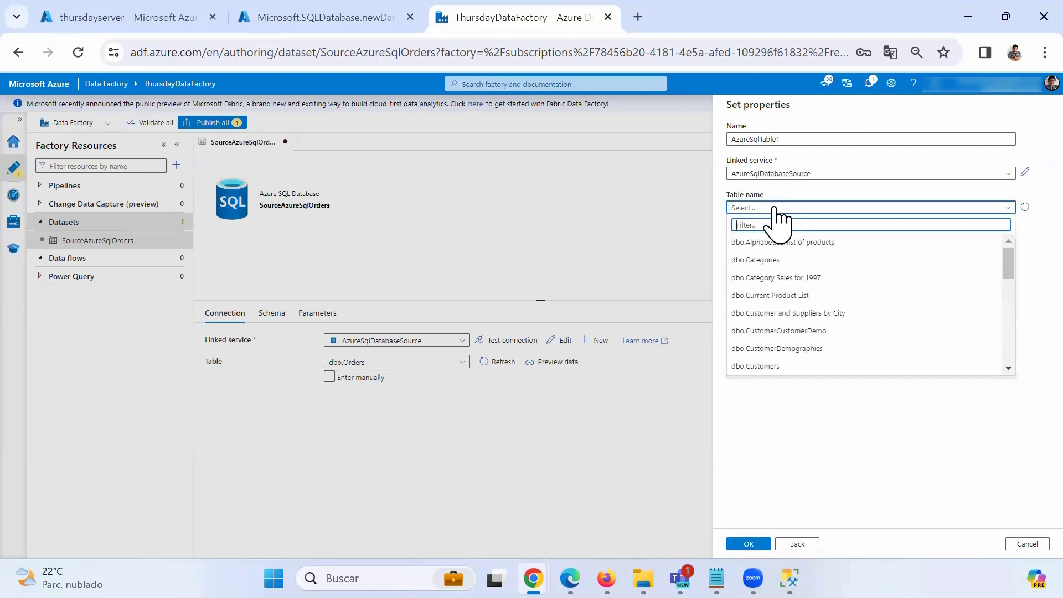
pyautogui.scroll(-3, 800, 346)
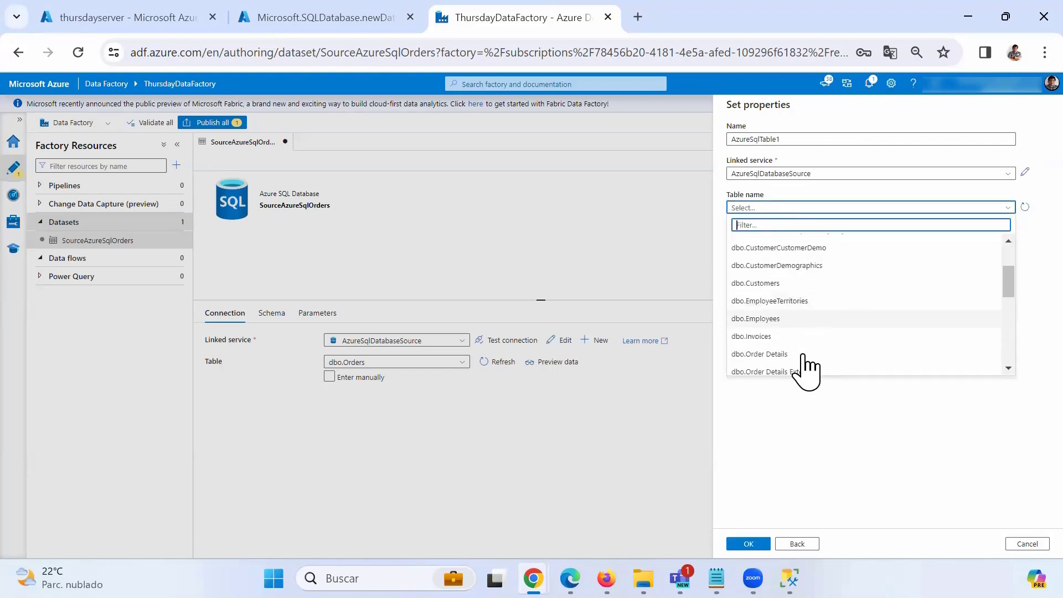
pyautogui.click(790, 355)
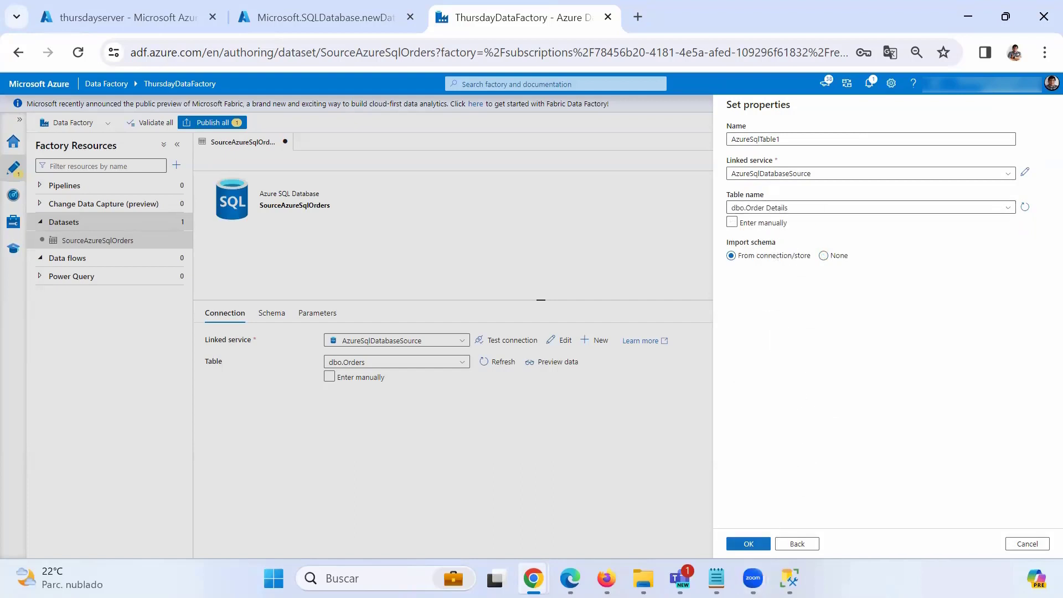
pyautogui.click(748, 544)
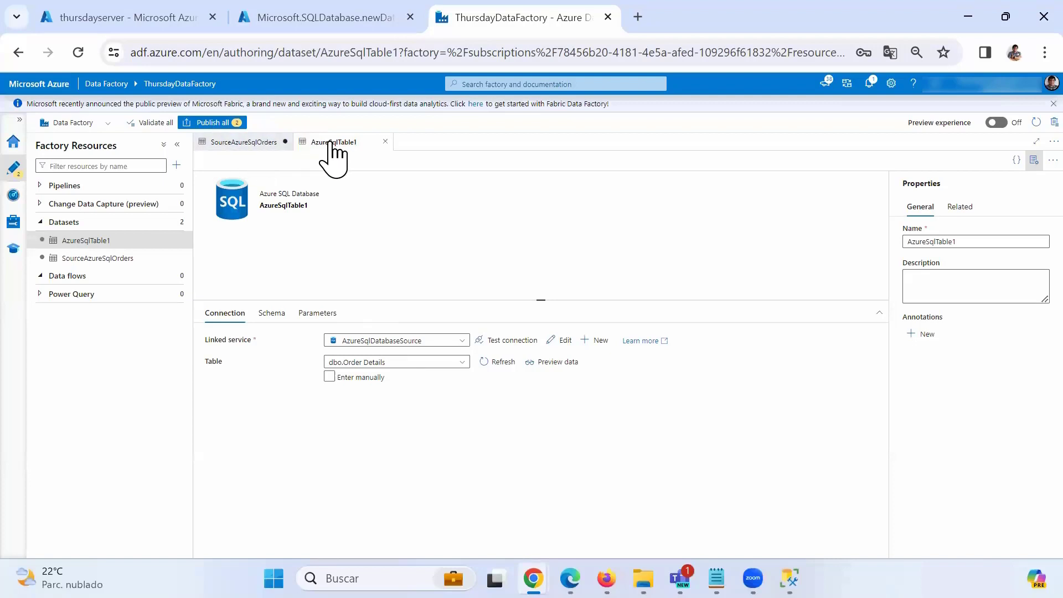
# Review the Orders columns in the SourceAzureSqlOrders Schema tab.
pyautogui.click(272, 143)
pyautogui.click(333, 143)
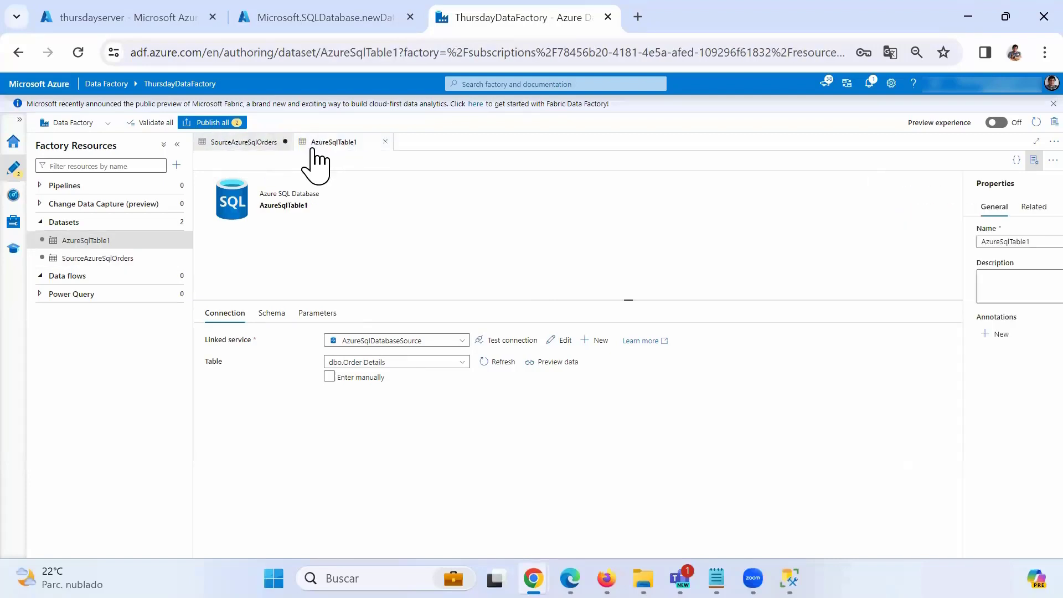
pyautogui.click(260, 143)
pyautogui.click(332, 143)
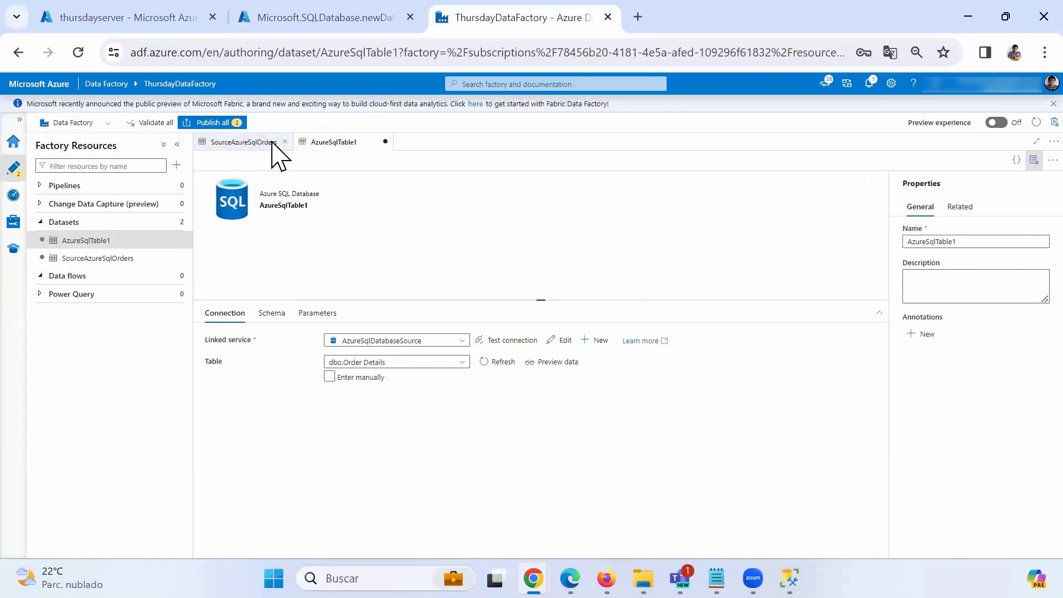
pyautogui.click(272, 143)
pyautogui.click(333, 142)
pyautogui.click(278, 143)
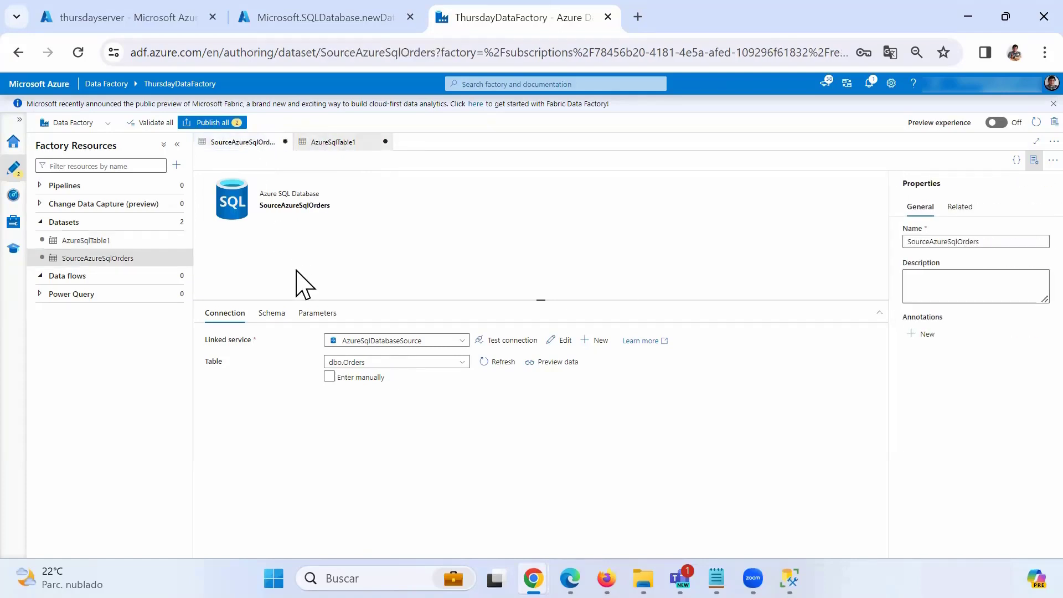
pyautogui.click(268, 314)
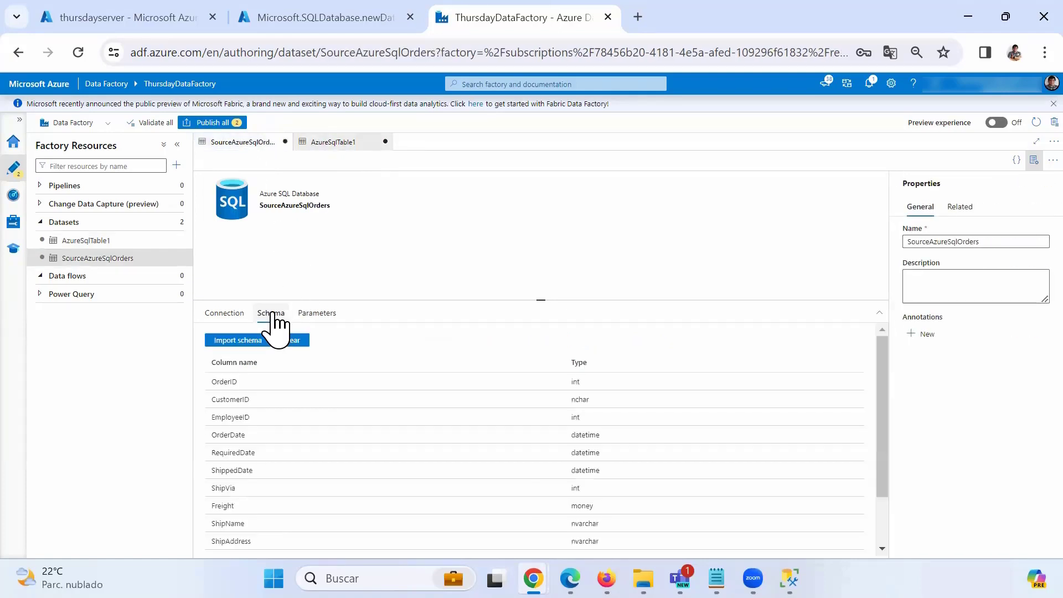
pyautogui.scroll(-2, 248, 407)
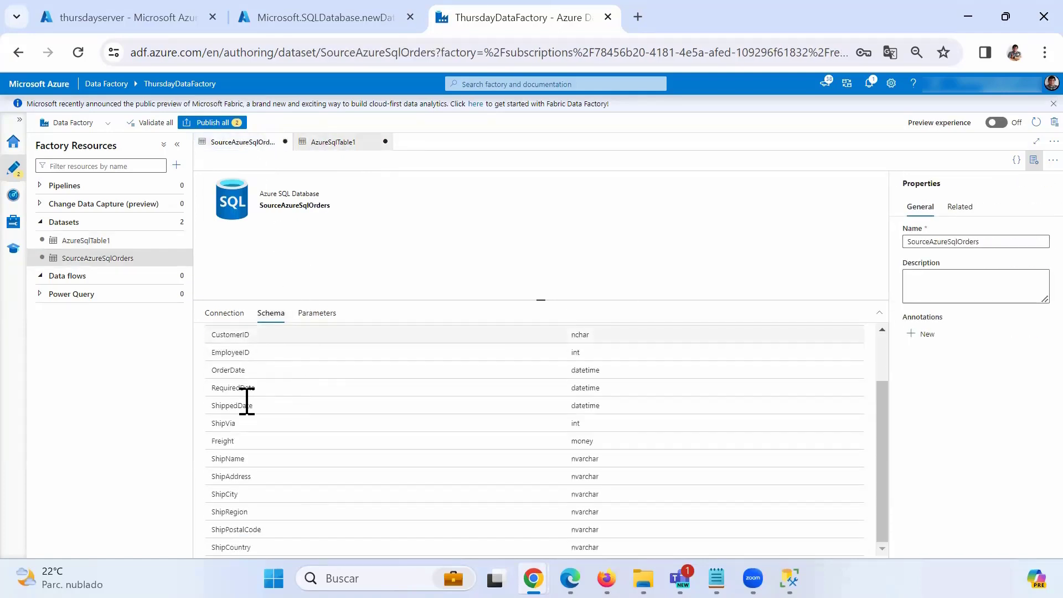
pyautogui.scroll(2, 247, 400)
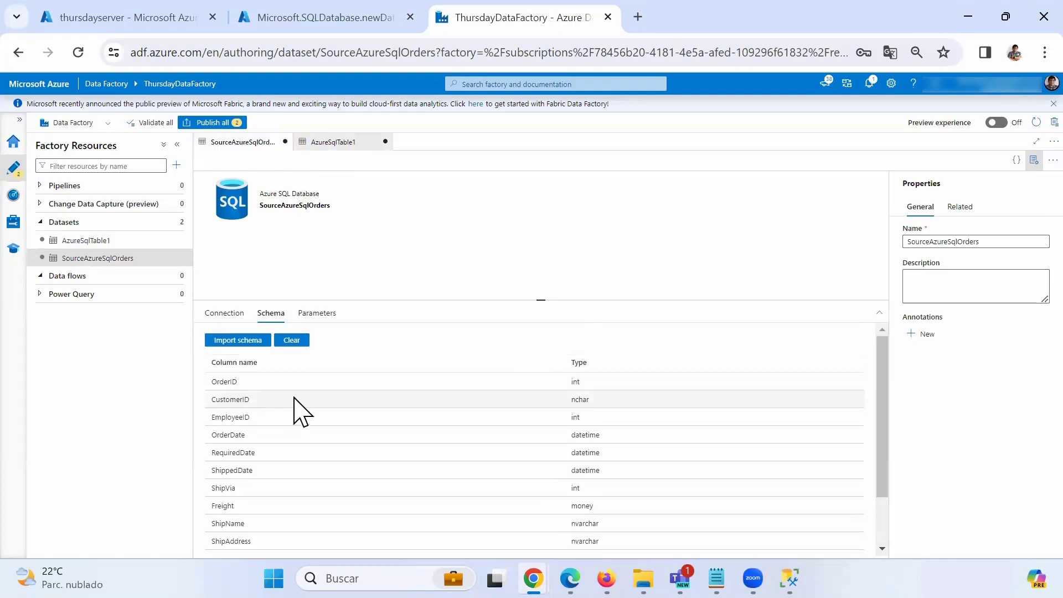
# Review the five Order Details columns in AzureSqlTable1's Schema, then open the Datasets actions.
pyautogui.click(327, 143)
pyautogui.click(270, 314)
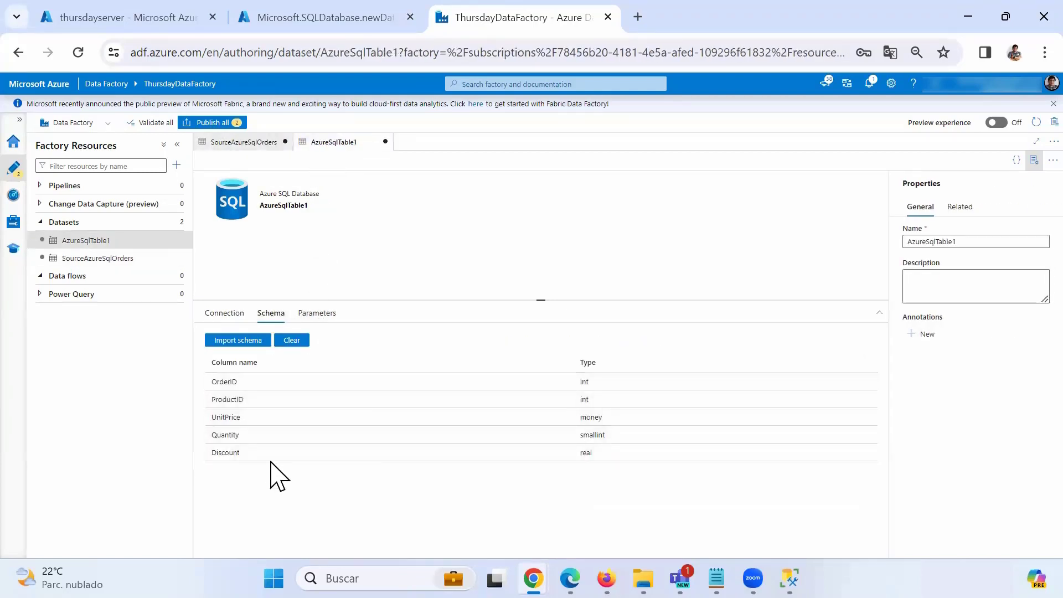
pyautogui.click(259, 145)
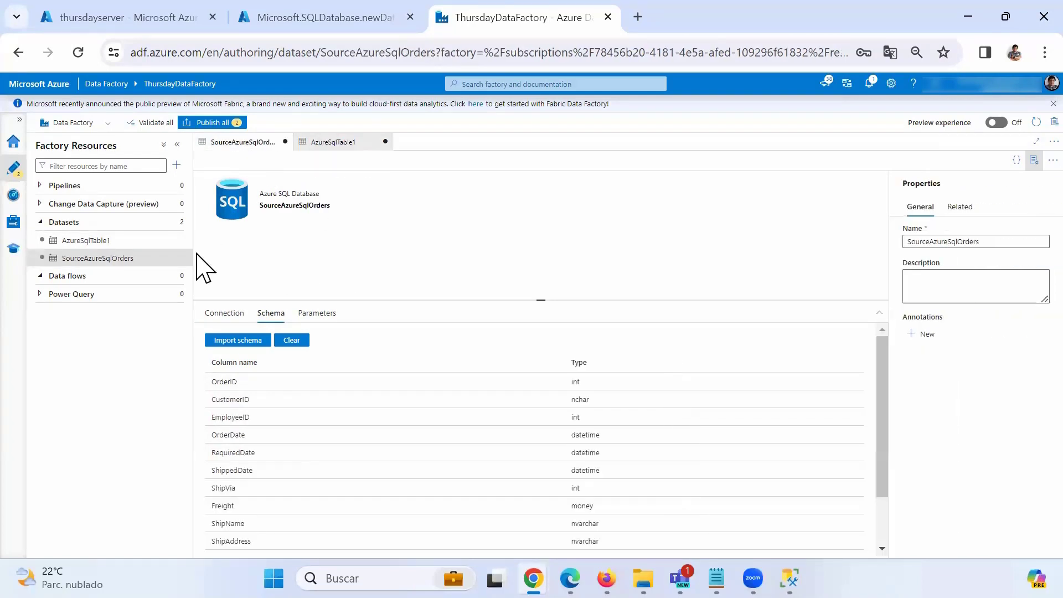
pyautogui.click(175, 221)
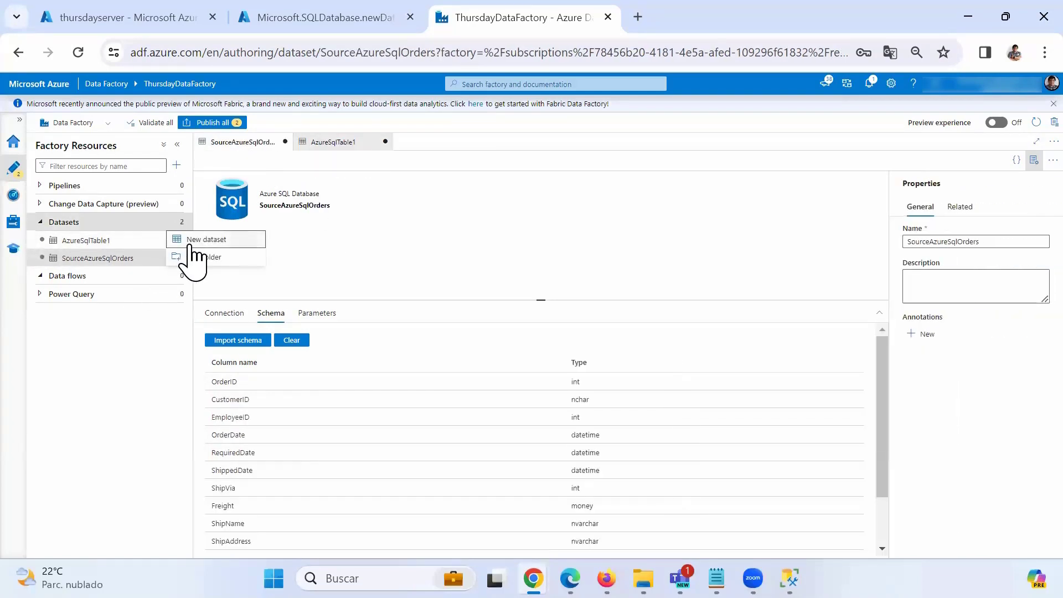
# Create an Azure SQL Database dataset named DestinationAzureSqlSales and start a new linked service.
pyautogui.click(209, 239)
pyautogui.scroll(-6, 880, 454)
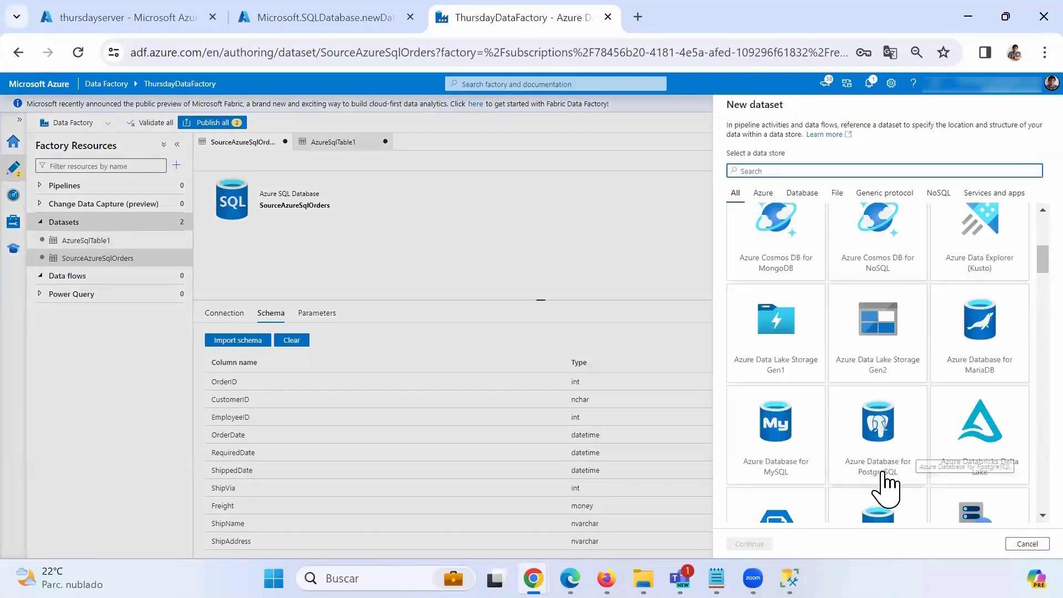
pyautogui.scroll(-2, 884, 443)
pyautogui.click(885, 452)
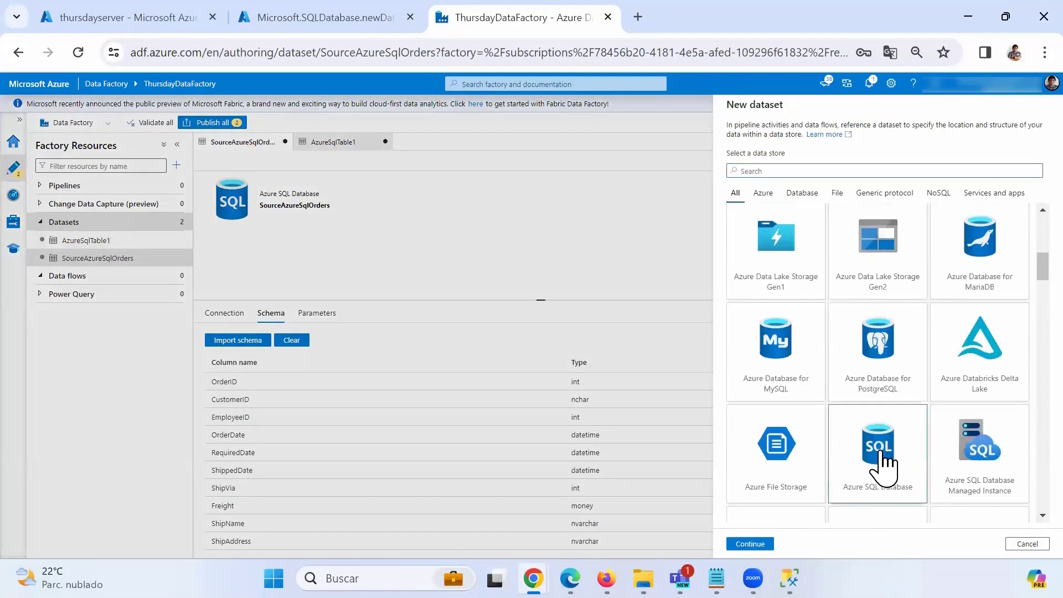
pyautogui.click(753, 544)
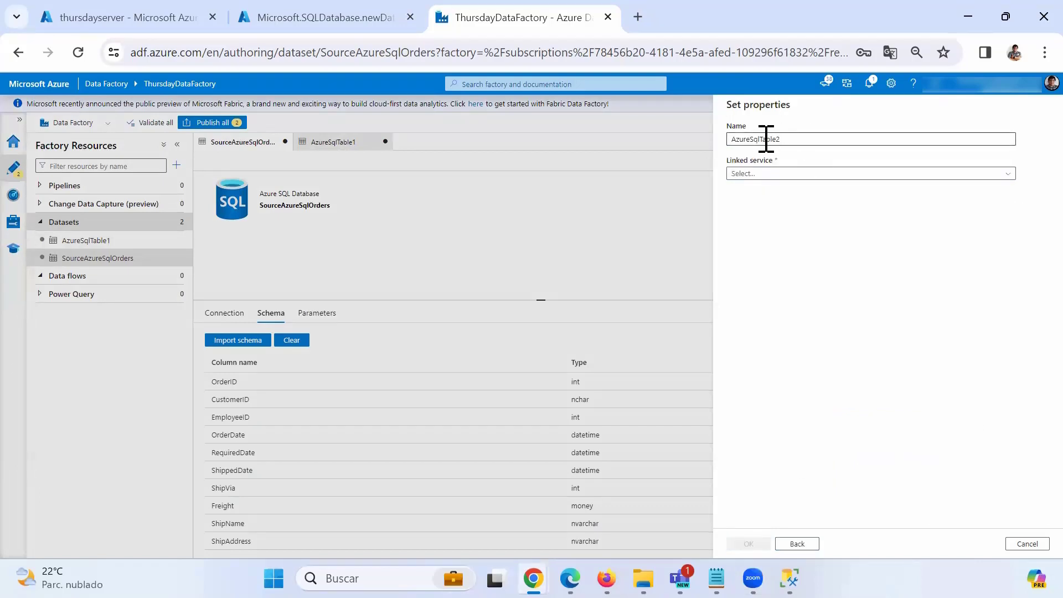
pyautogui.moveTo(760, 139); pyautogui.dragTo(819, 137)
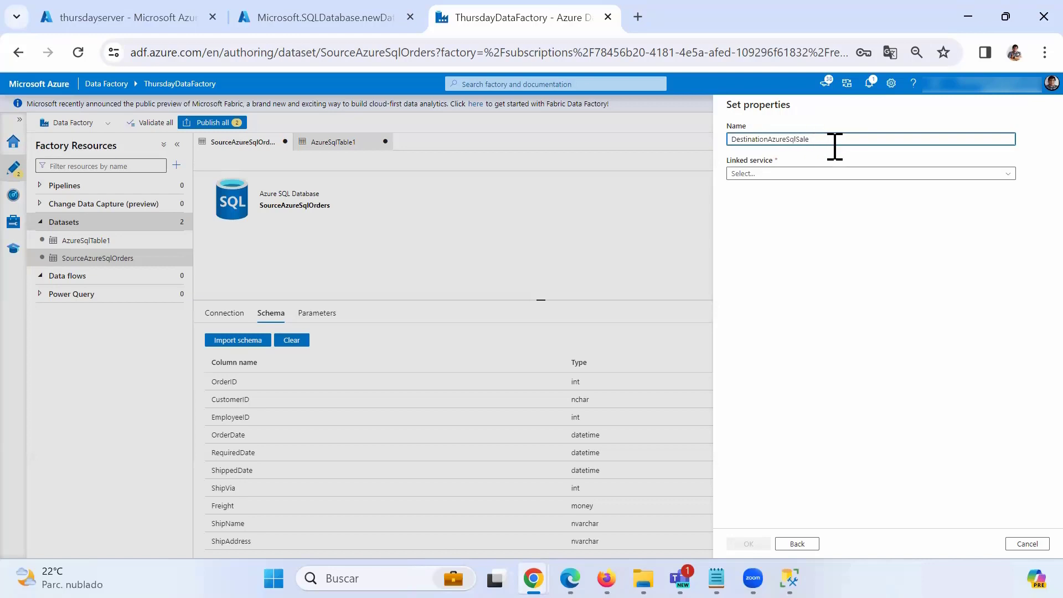
pyautogui.click(760, 173)
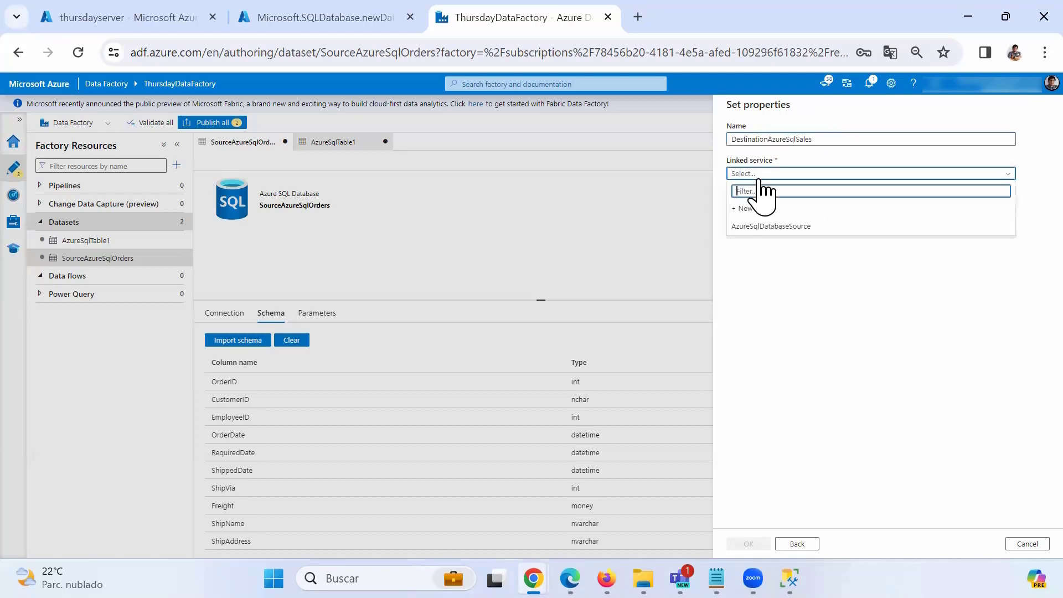
pyautogui.click(749, 210)
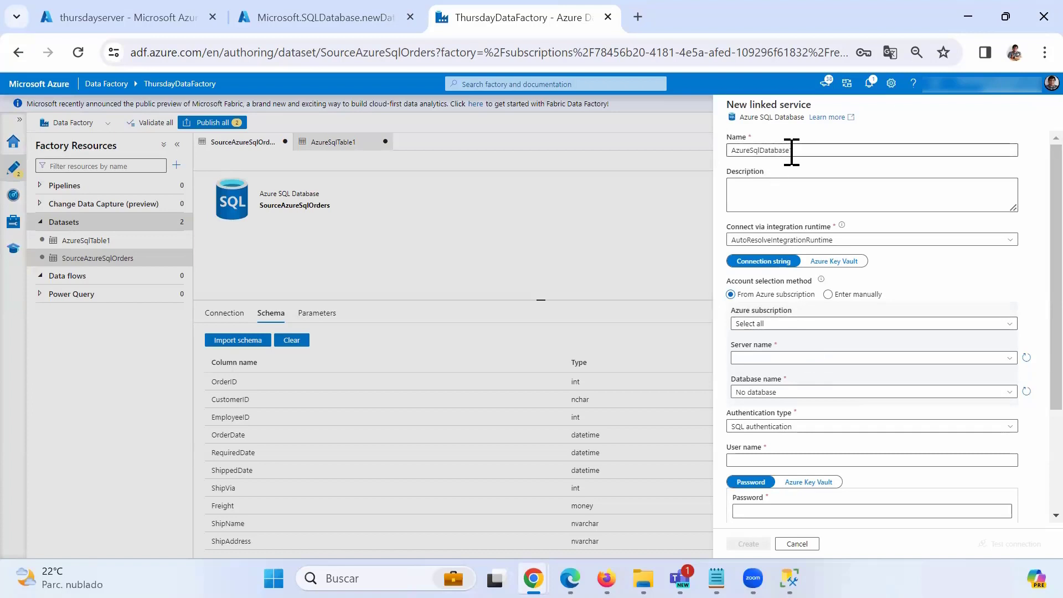
# Name the linked service AzureSqlDatabaseDestination on Azure for Students, server thursdayserver, database DBDestination.
pyautogui.click(797, 151)
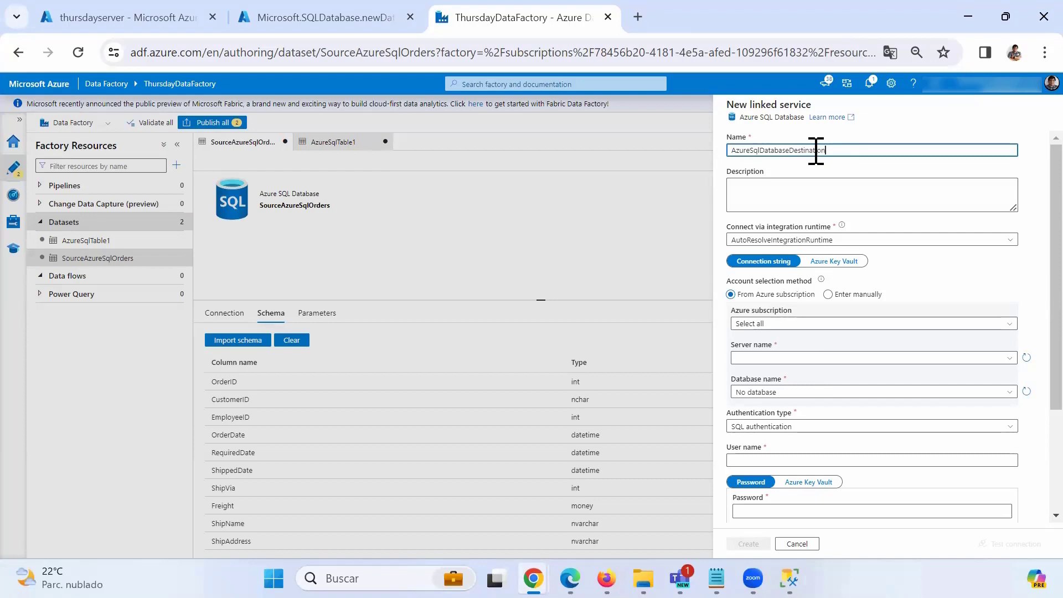
pyautogui.click(774, 324)
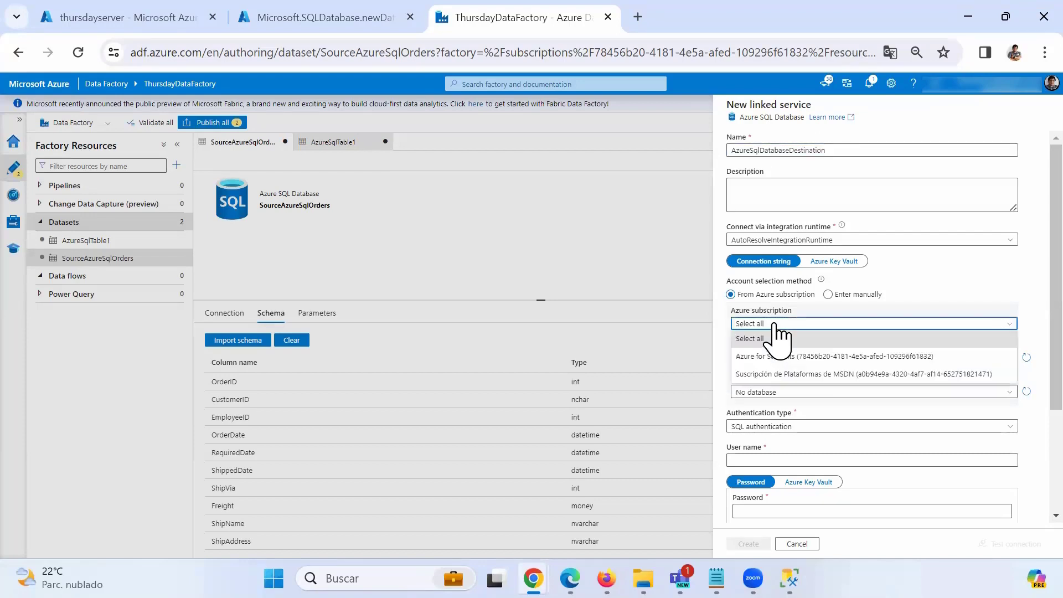
pyautogui.click(775, 357)
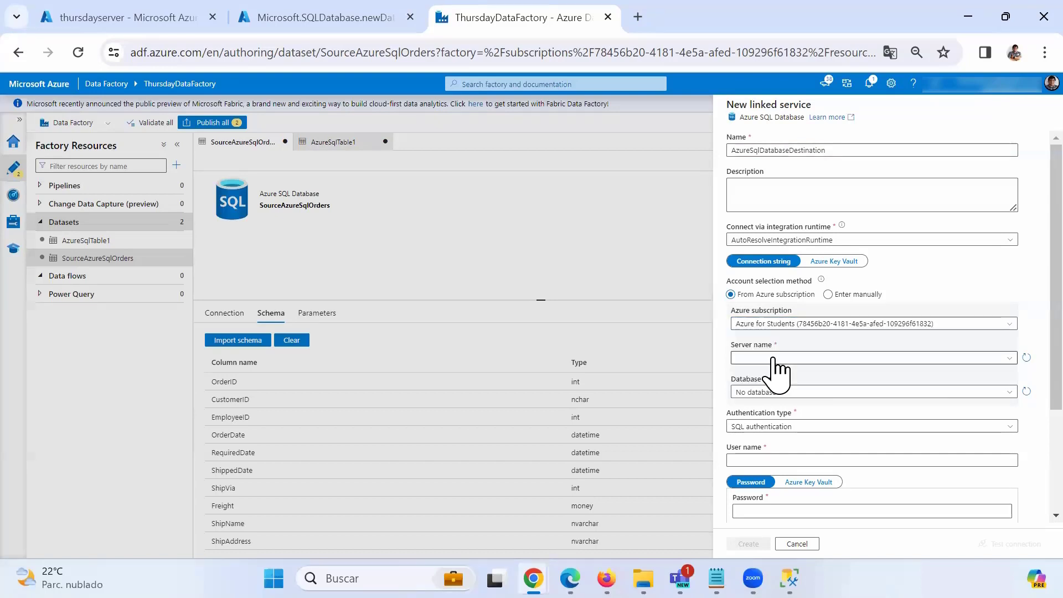
pyautogui.click(810, 357)
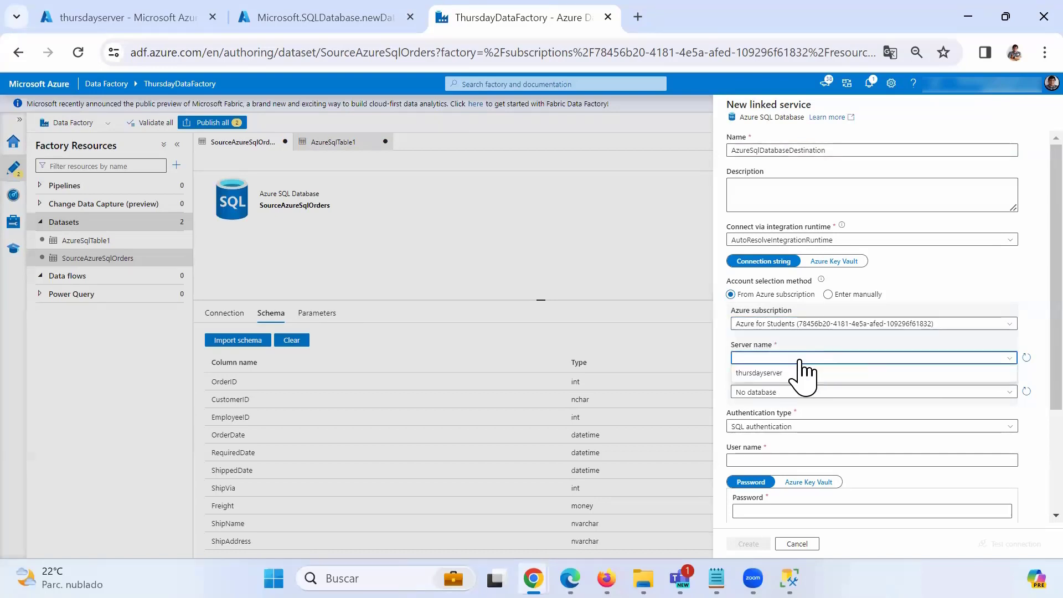
pyautogui.click(775, 371)
pyautogui.click(783, 392)
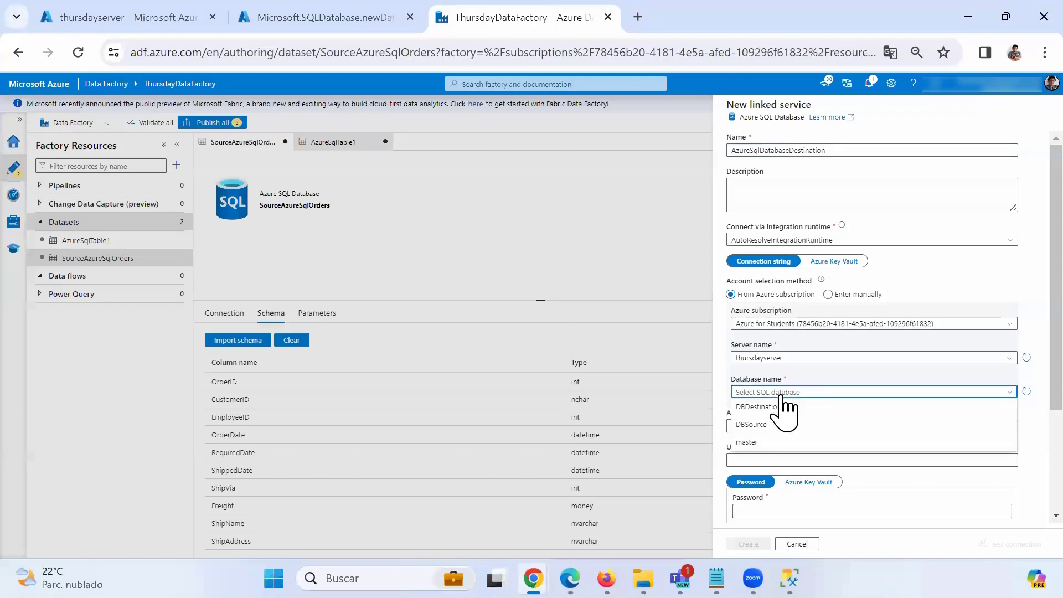
pyautogui.click(762, 408)
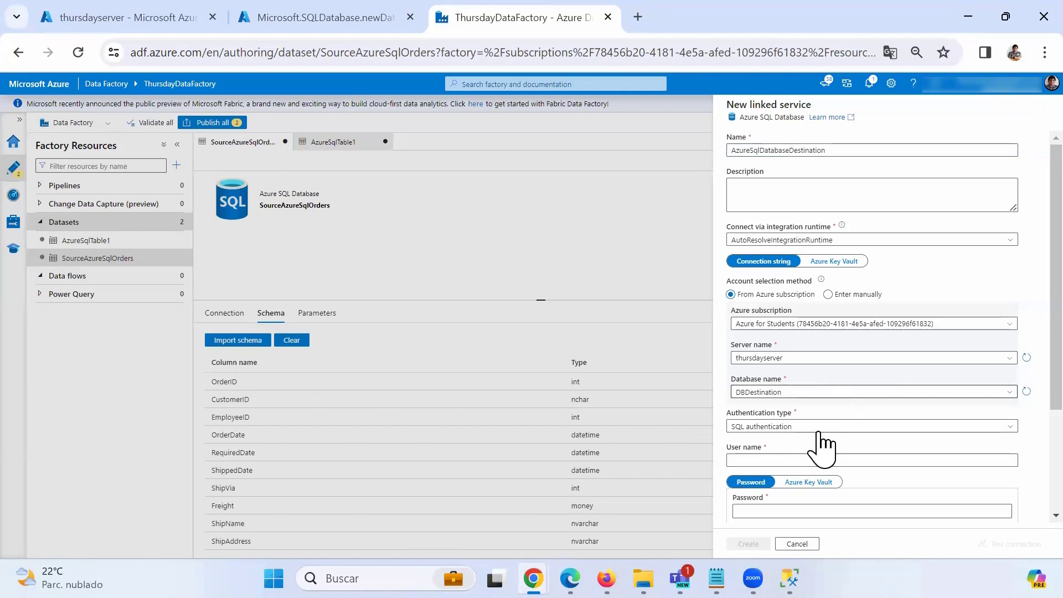
# Enter the SQL login user name and password, test the connection, and create the linked service.
pyautogui.scroll(-2, 814, 444)
pyautogui.click(775, 377)
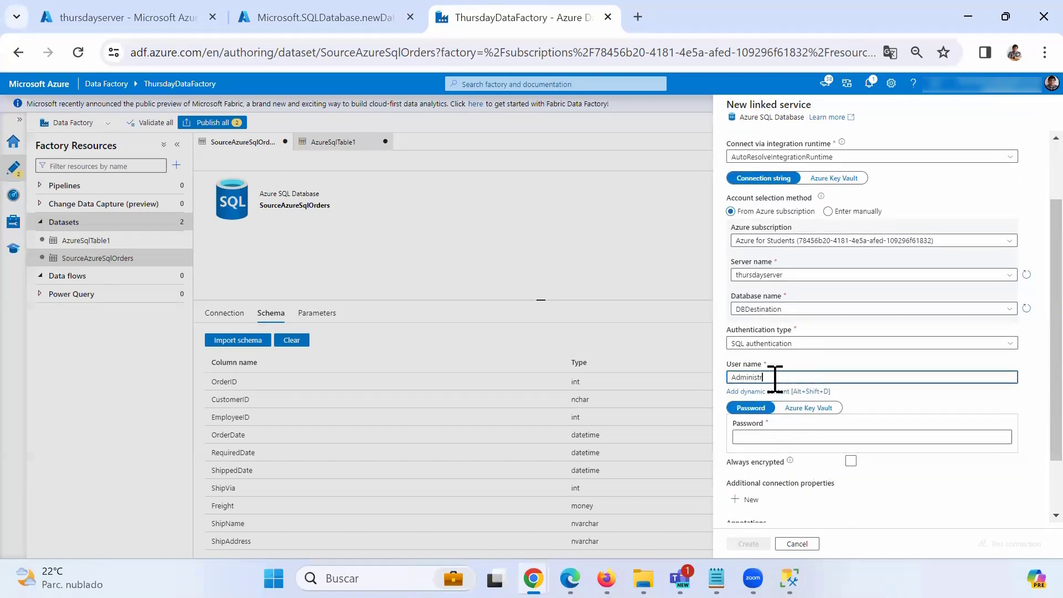
pyautogui.press('Tab')
pyautogui.press('Tab')
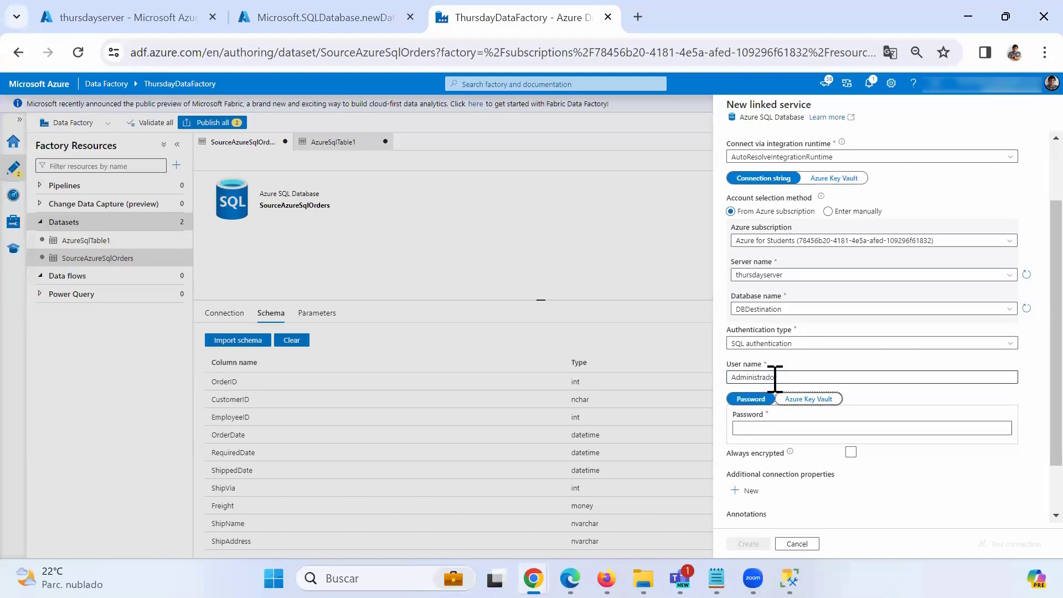
pyautogui.scroll(-1, 809, 399)
pyautogui.click(799, 364)
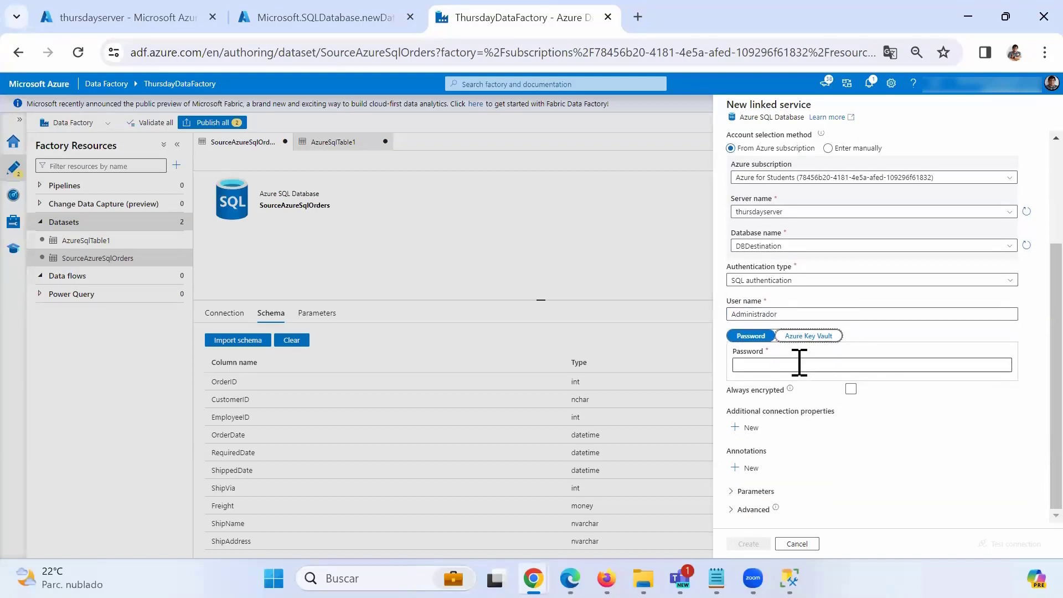
pyautogui.write('••••••••••')
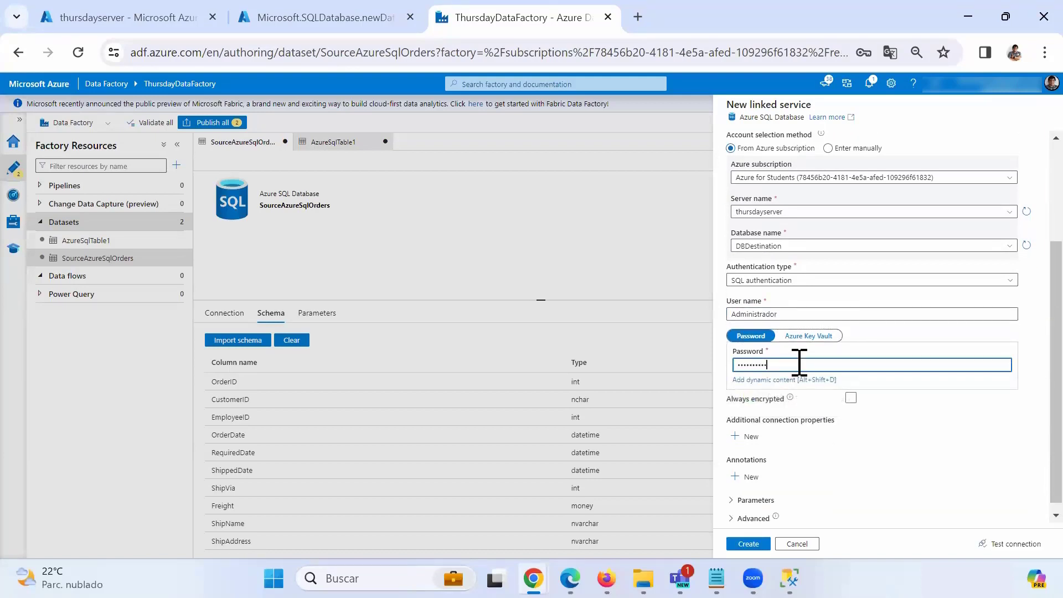
pyautogui.write('••')
pyautogui.click(1009, 544)
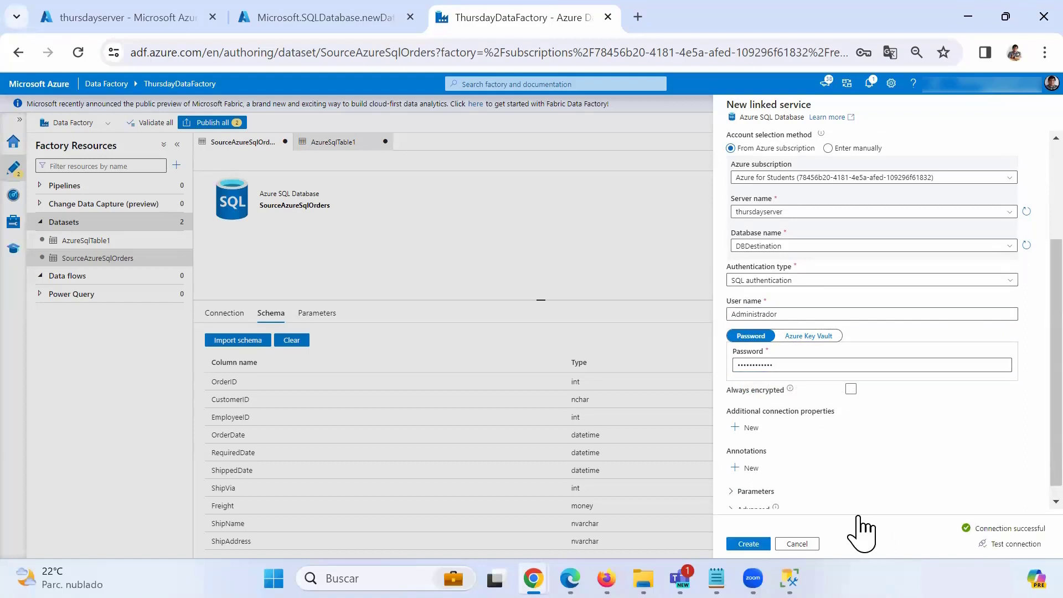
pyautogui.click(748, 544)
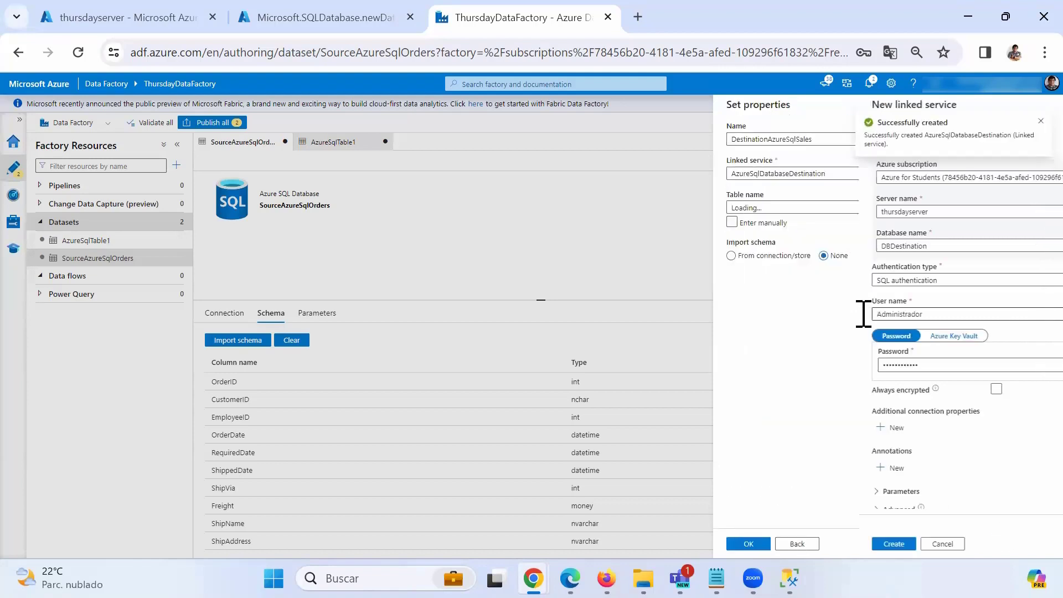
# Point the dataset at the dbo.Sales table, create it, and view its imported columns.
pyautogui.click(888, 210)
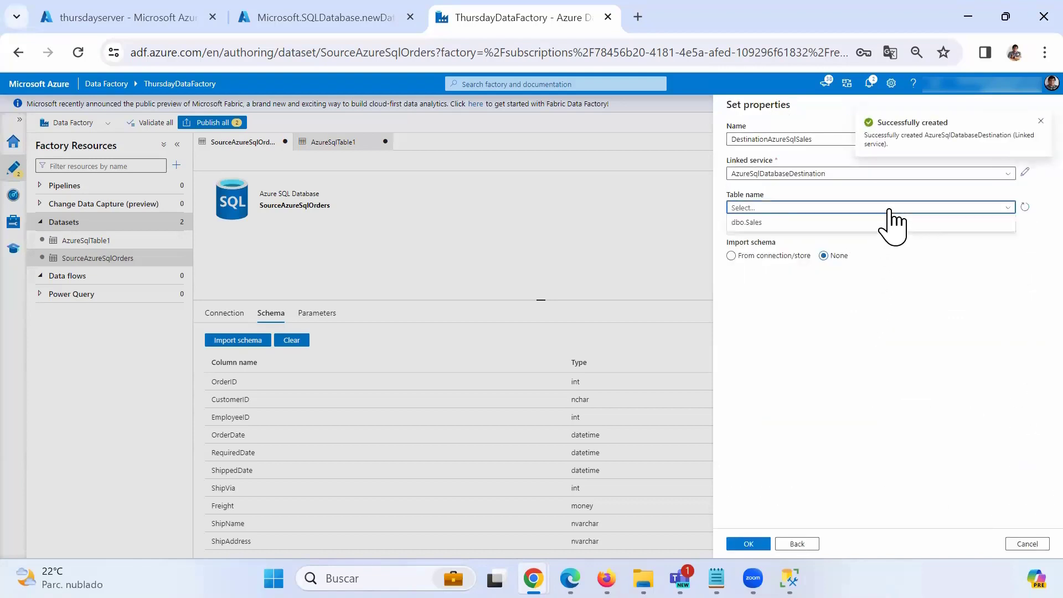
pyautogui.click(762, 223)
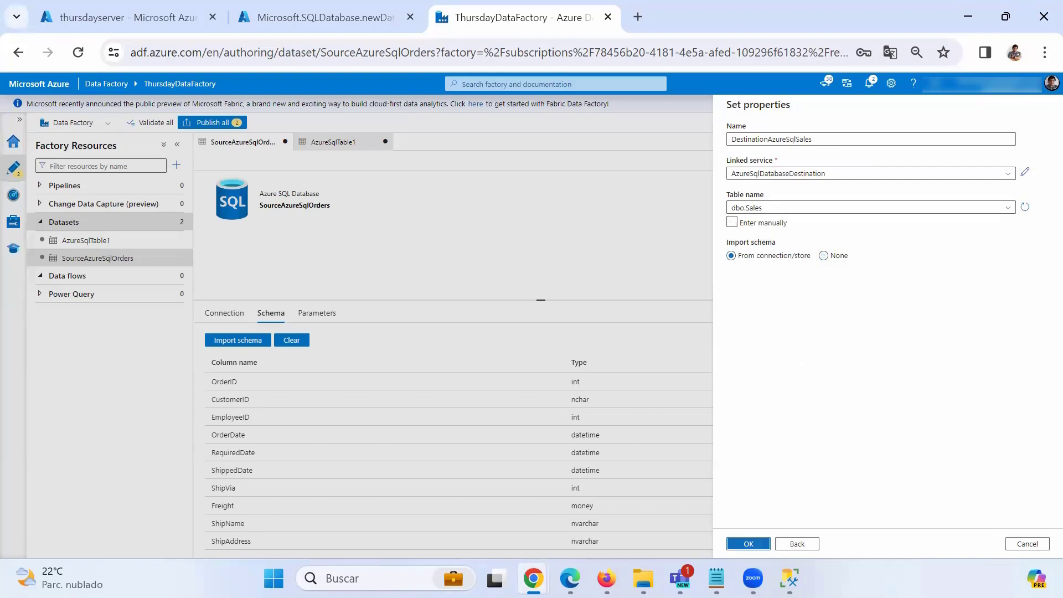
pyautogui.click(748, 546)
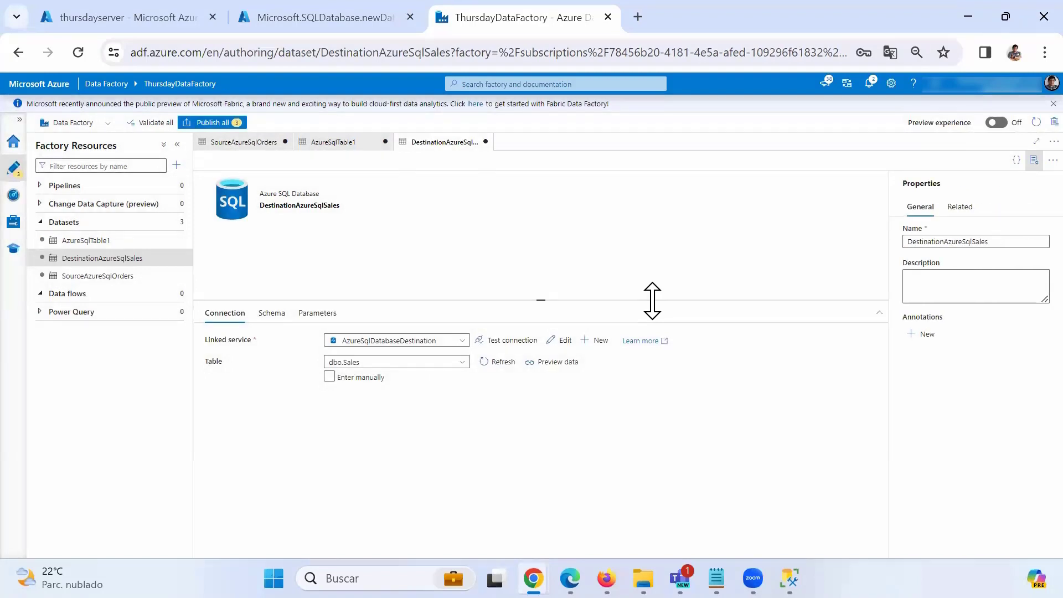
pyautogui.click(272, 314)
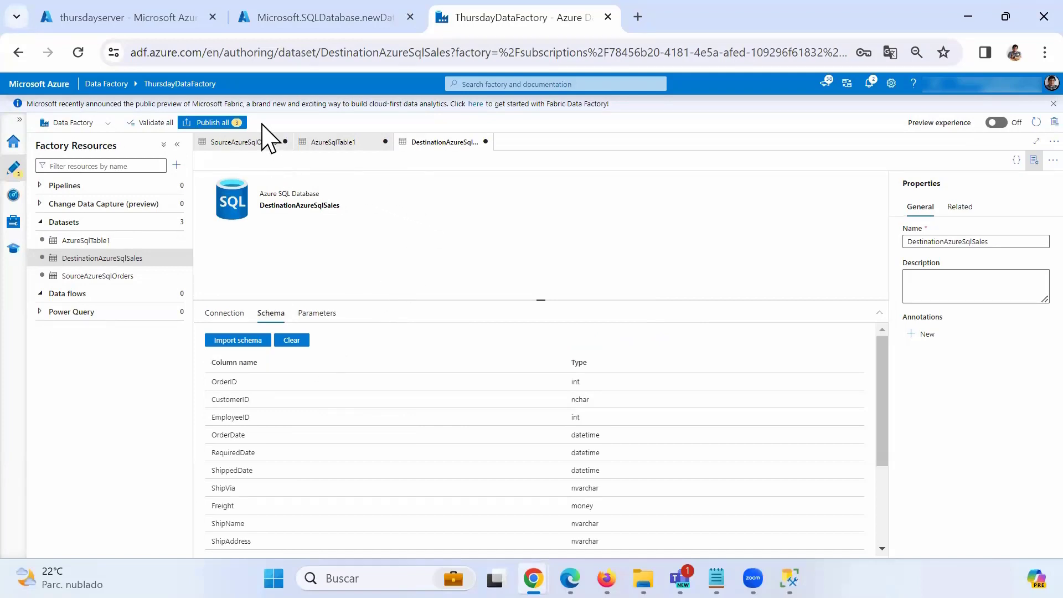
# Publish all three pending datasets and dismiss the Publishing completed notification.
pyautogui.click(218, 124)
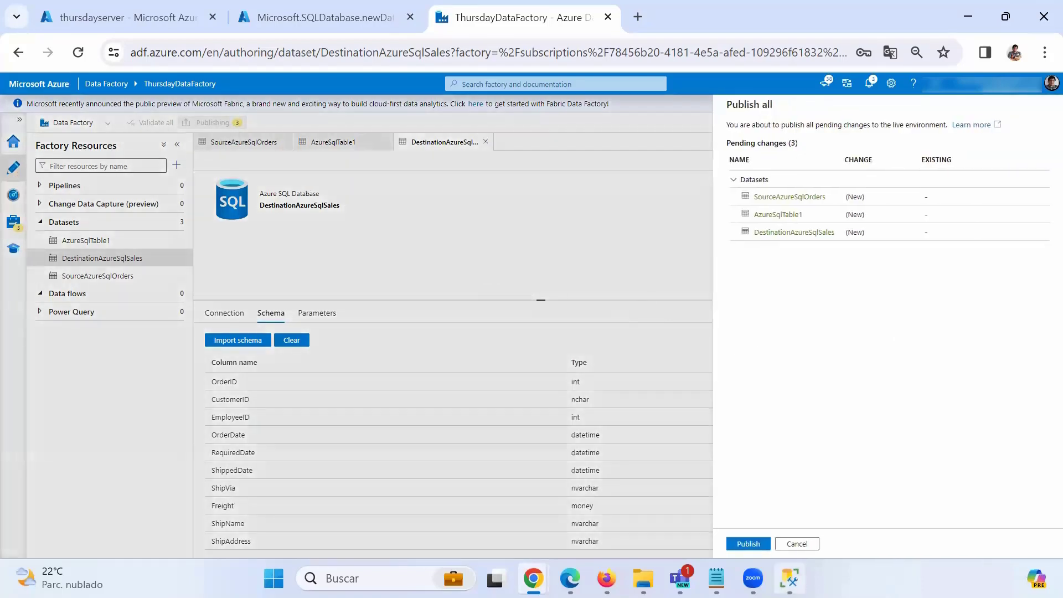
pyautogui.click(748, 543)
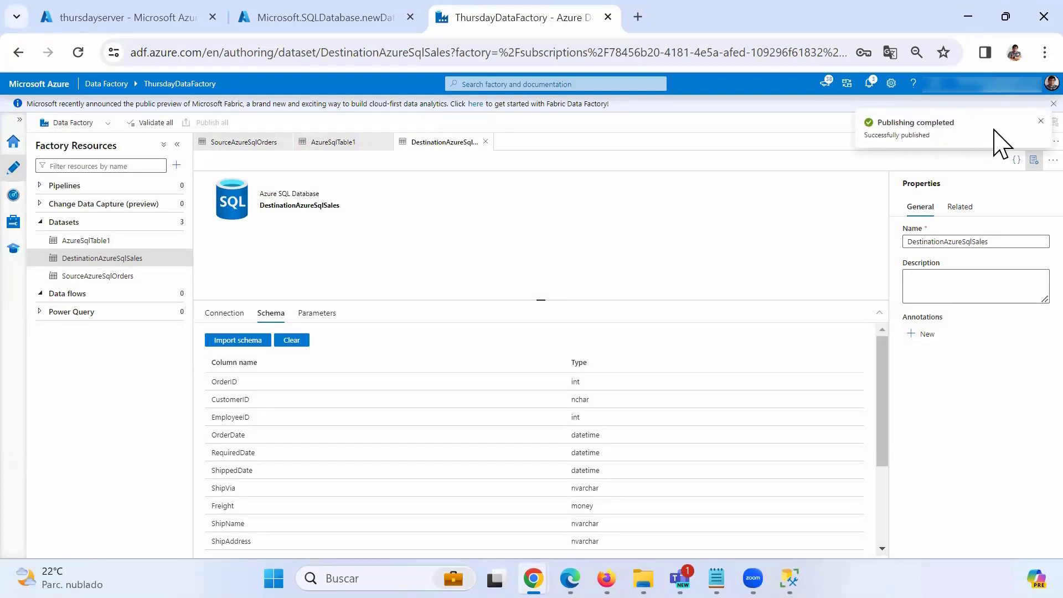
pyautogui.click(1040, 122)
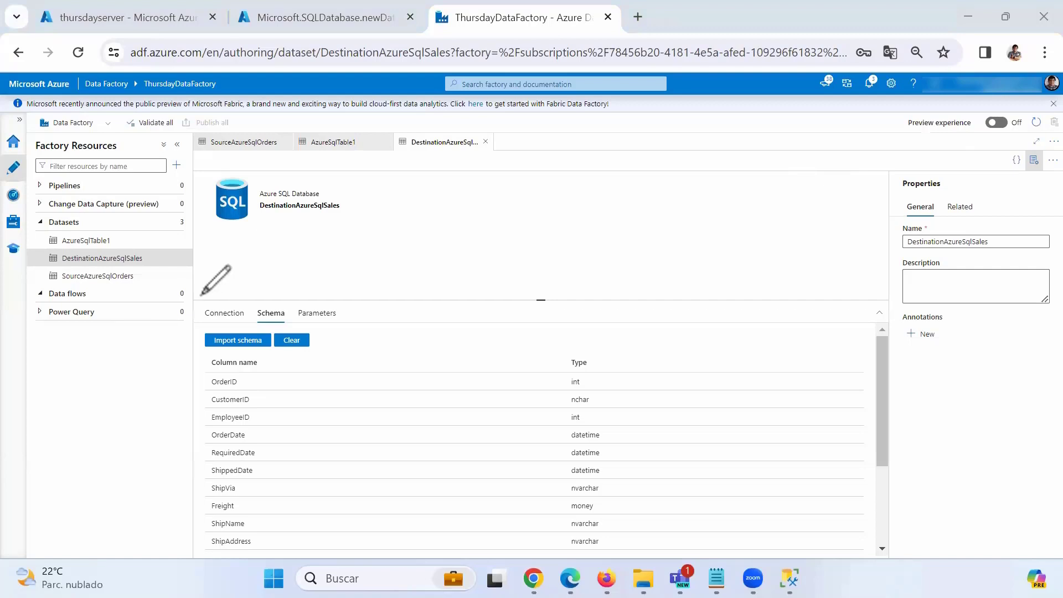
pyautogui.moveTo(202, 296)
pyautogui.mouseDown()
pyautogui.moveTo(51, 299)
pyautogui.moveTo(87, 285)
pyautogui.moveTo(203, 294)
pyautogui.mouseUp()
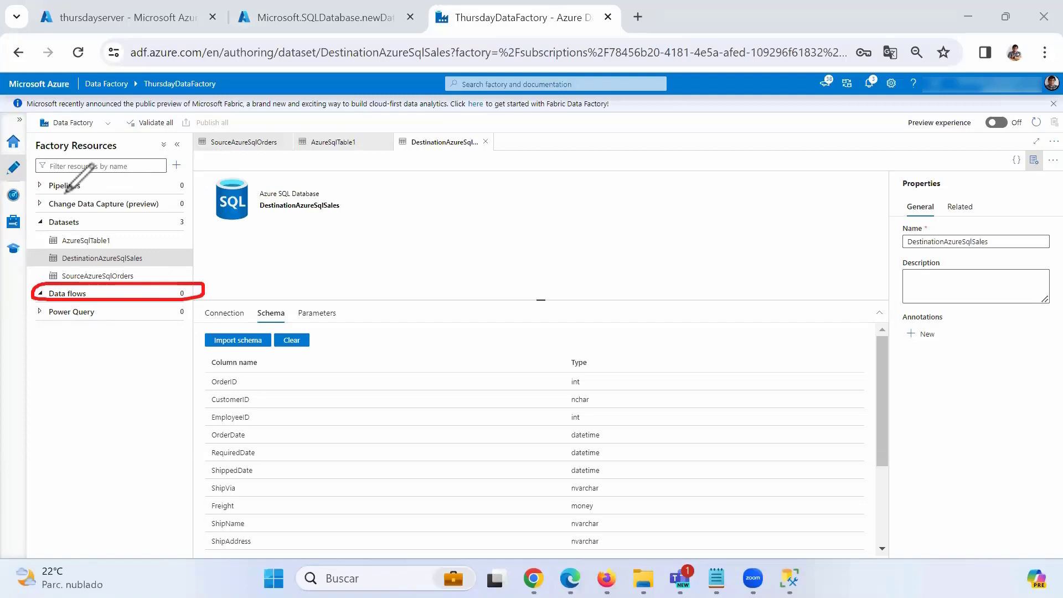
pyautogui.moveTo(65, 192)
pyautogui.mouseDown()
pyautogui.moveTo(111, 173)
pyautogui.moveTo(50, 175)
pyautogui.moveTo(58, 191)
pyautogui.moveTo(111, 159)
pyautogui.moveTo(187, 249)
pyautogui.moveTo(170, 285)
pyautogui.moveTo(185, 271)
pyautogui.mouseUp()
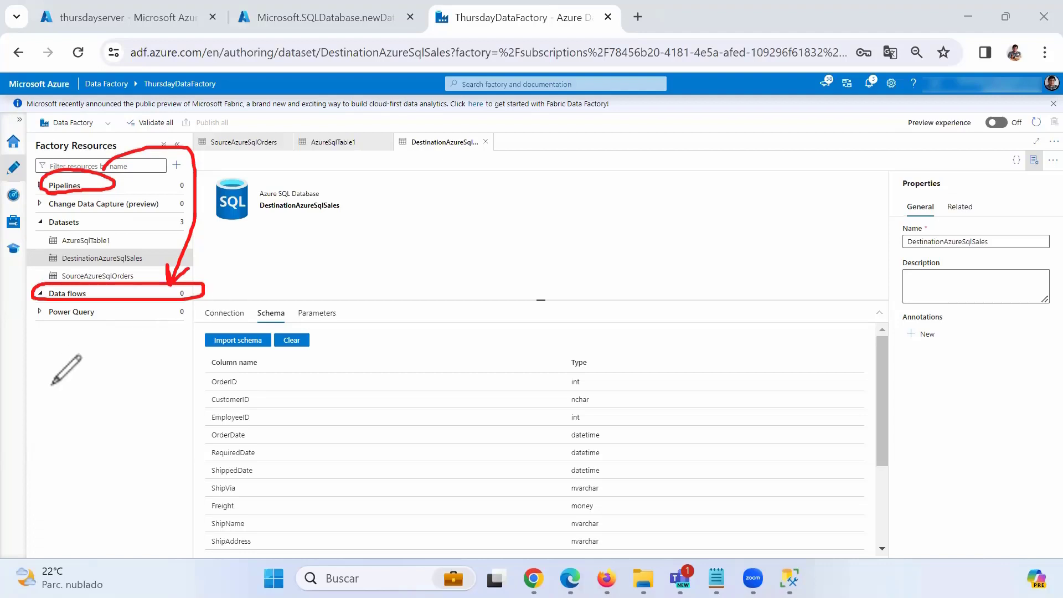
pyautogui.click(54, 78)
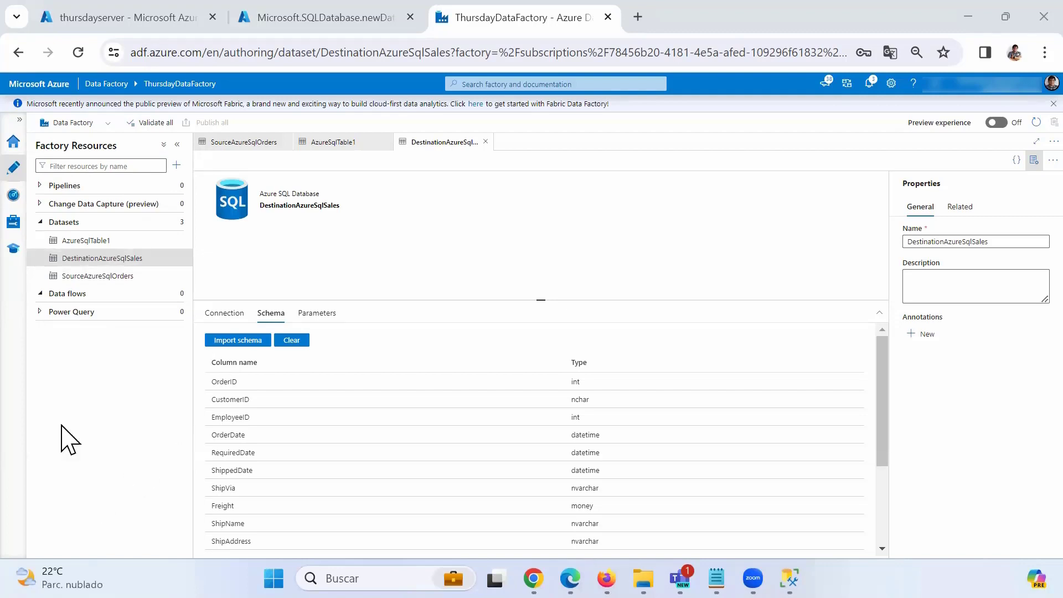
# Create a new data flow with a source named SourceOrder reading SourceAzureSqlOrders.
pyautogui.click(174, 293)
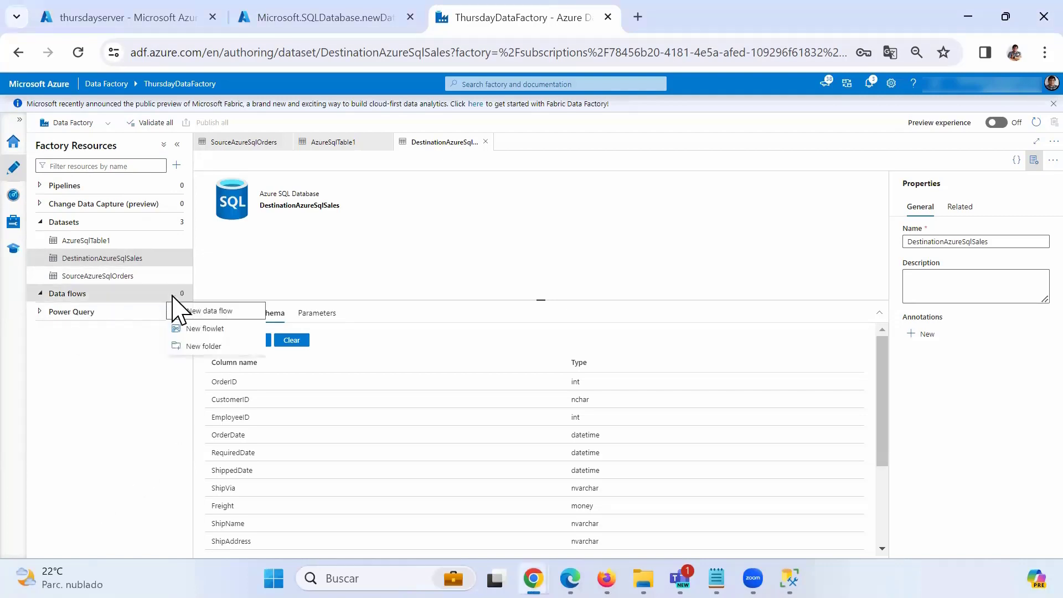
pyautogui.click(209, 310)
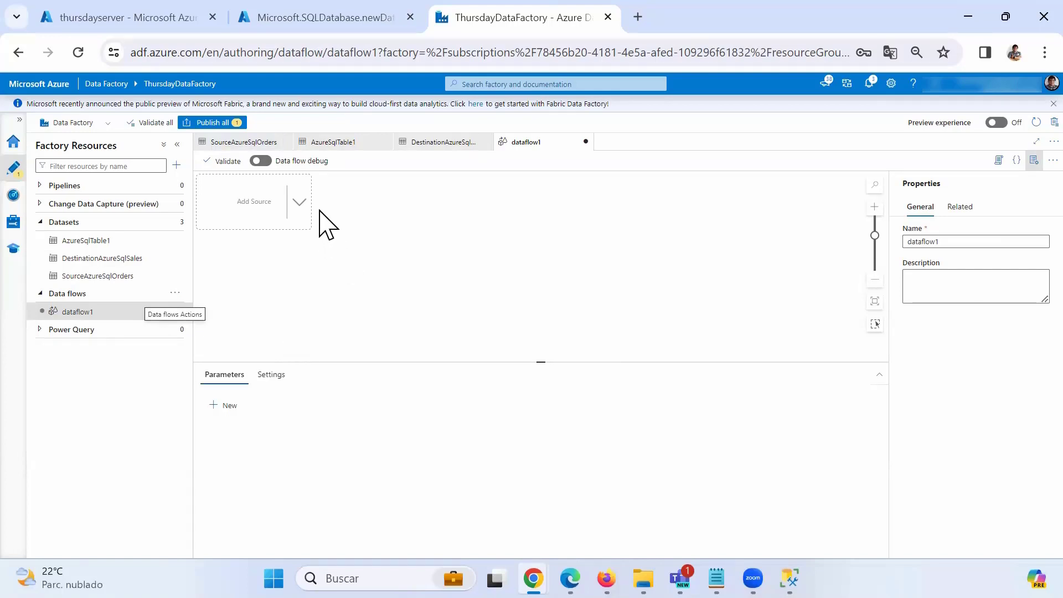
pyautogui.click(301, 203)
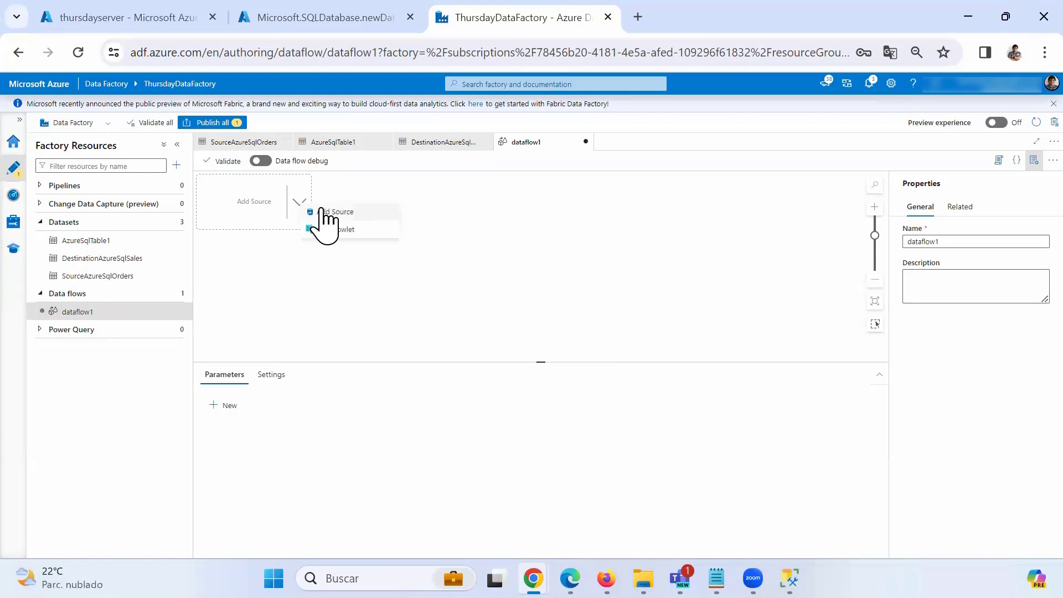
pyautogui.click(336, 216)
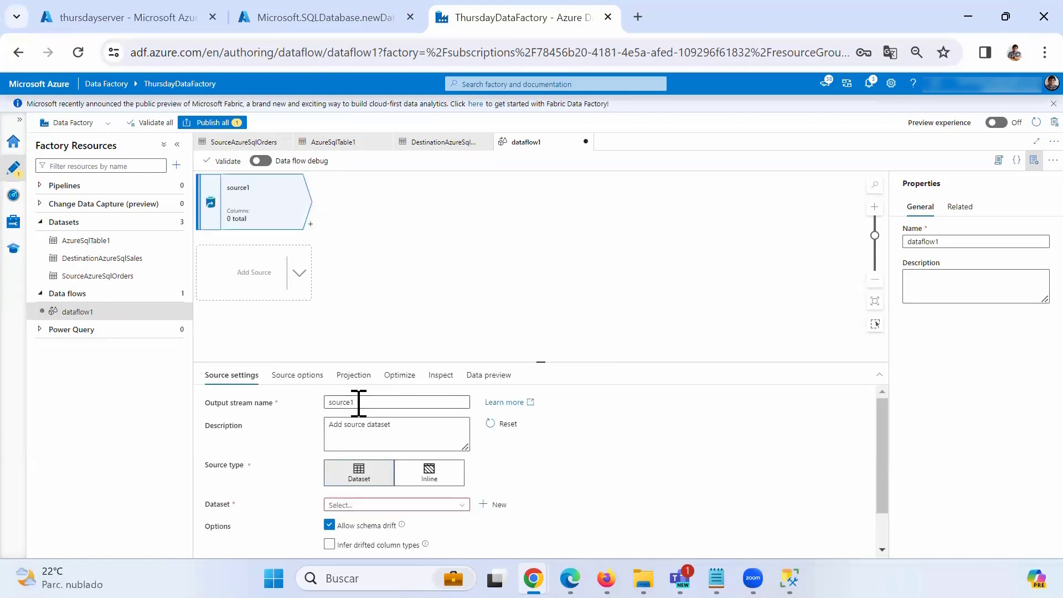
pyautogui.moveTo(358, 402); pyautogui.dragTo(315, 403)
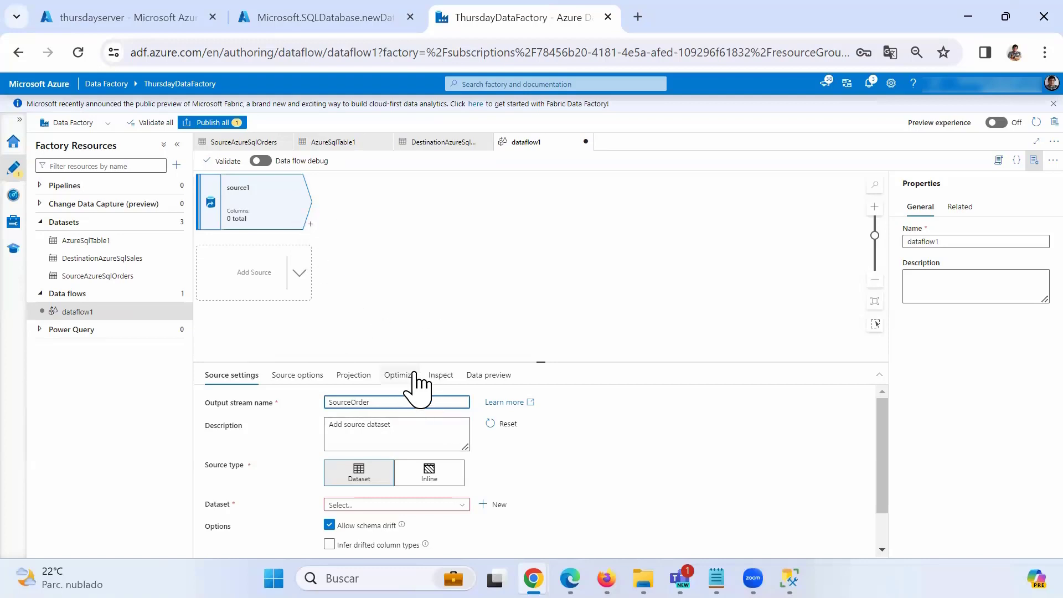
pyautogui.moveTo(418, 362); pyautogui.dragTo(426, 303)
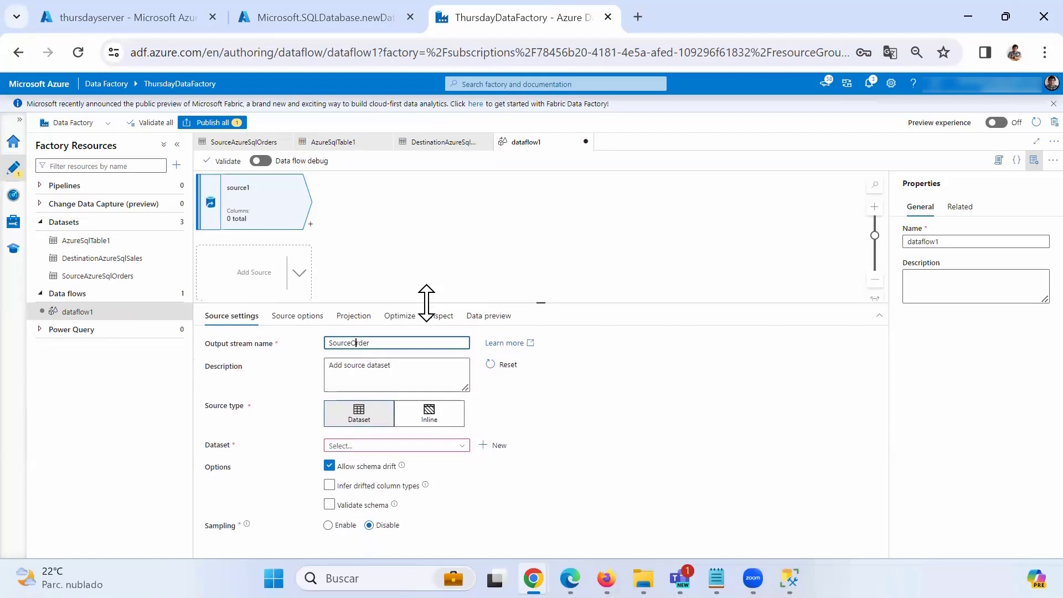
pyautogui.click(398, 446)
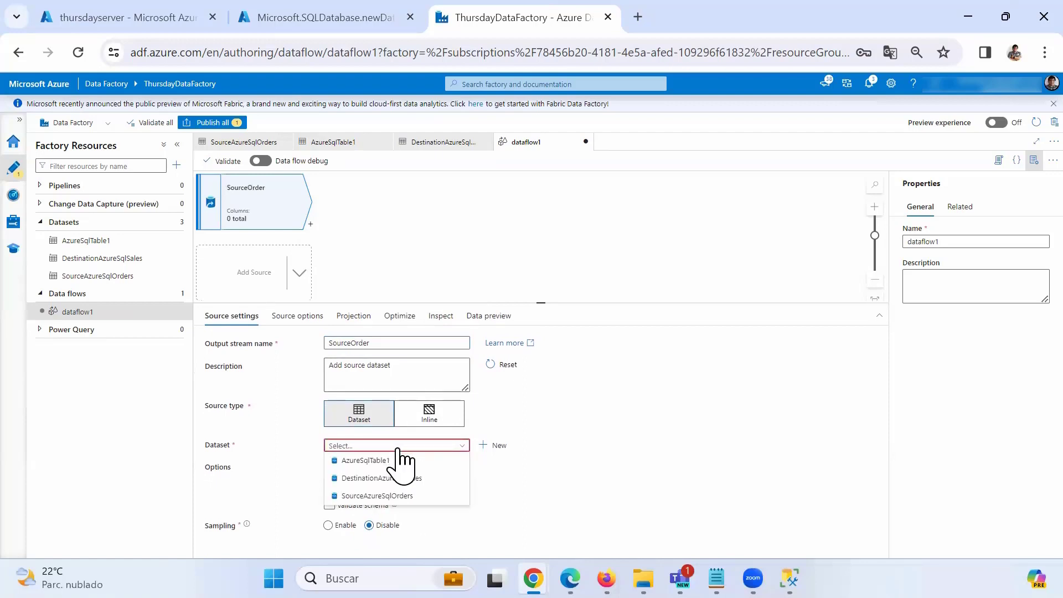
pyautogui.click(386, 496)
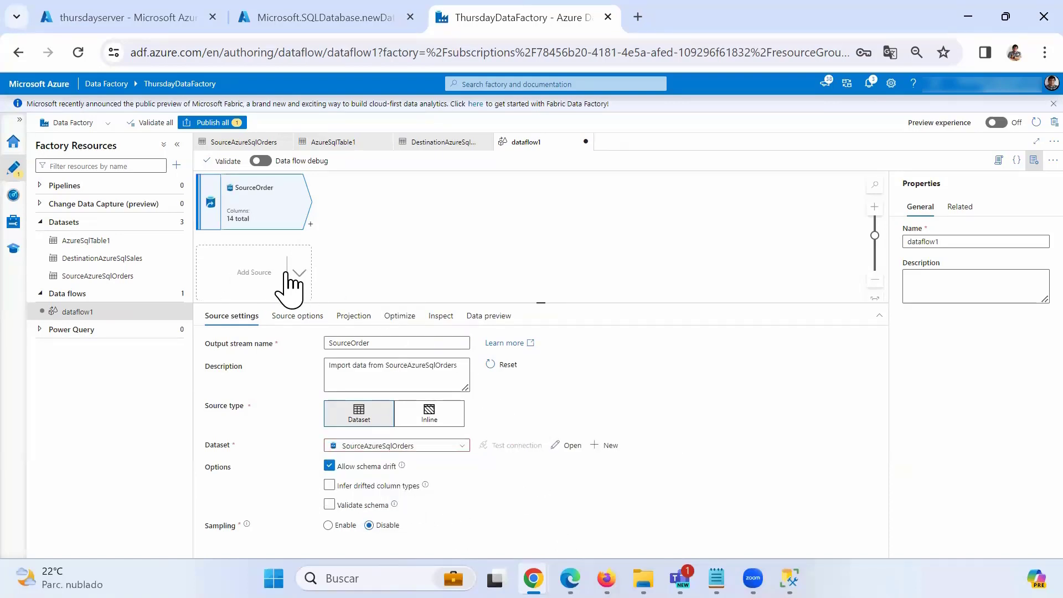
# Add a second source to the data flow and name it SourdeDetails.
pyautogui.click(300, 273)
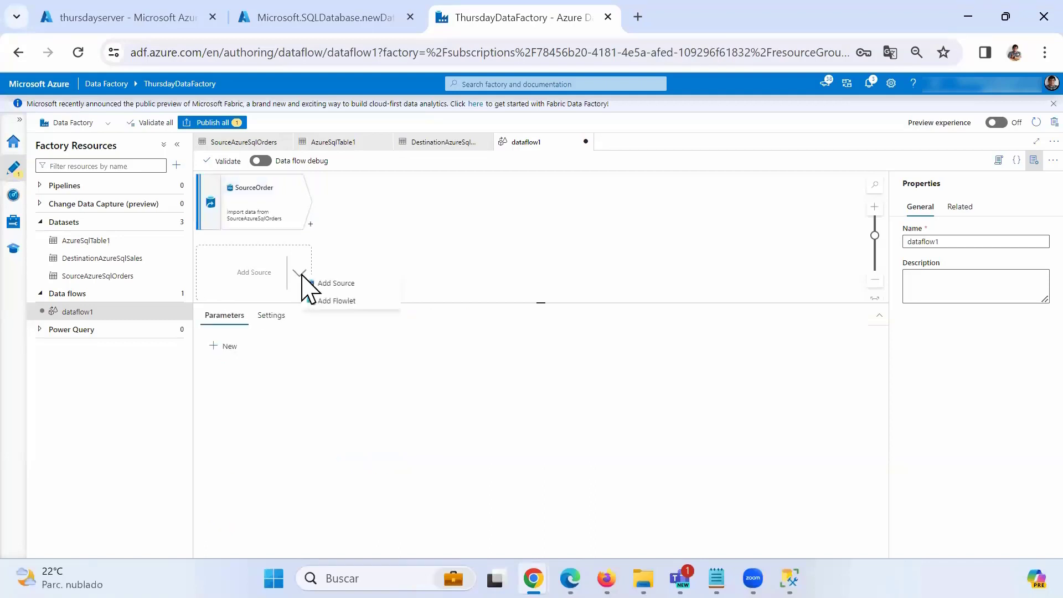
pyautogui.click(335, 284)
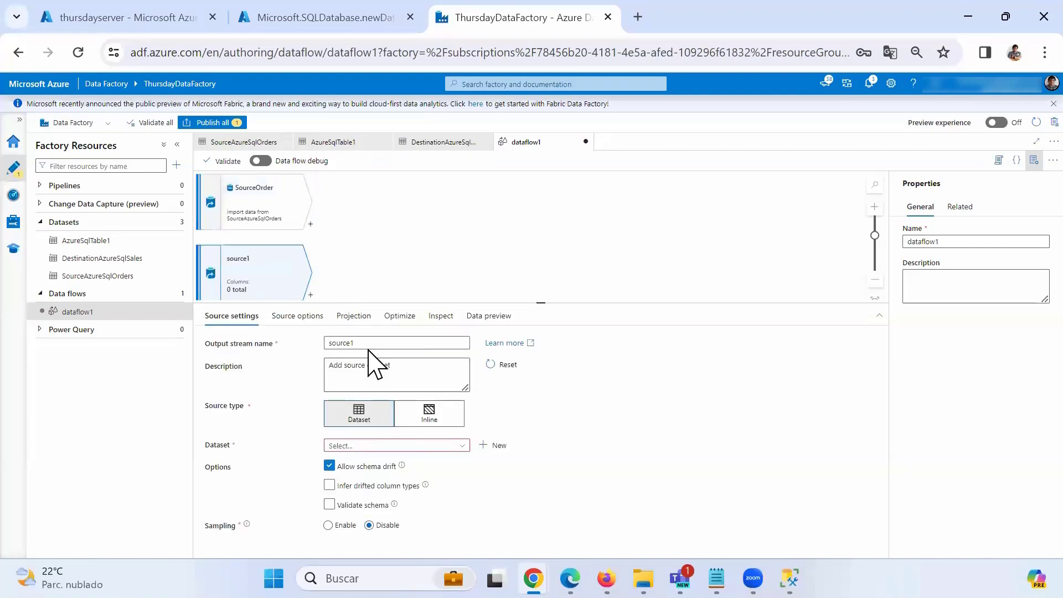
pyautogui.doubleClick(326, 343)
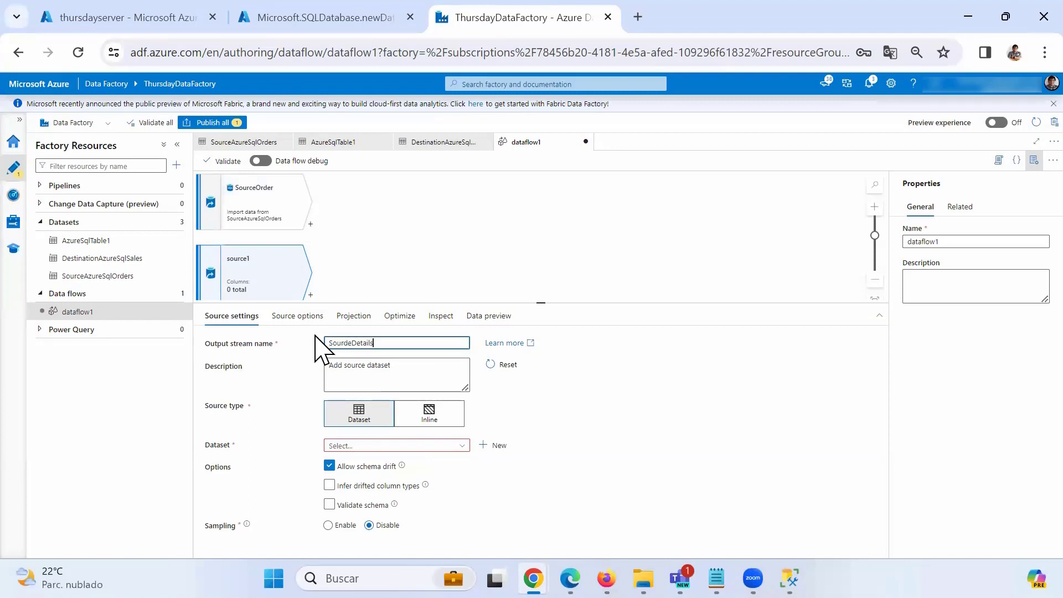
pyautogui.click(459, 447)
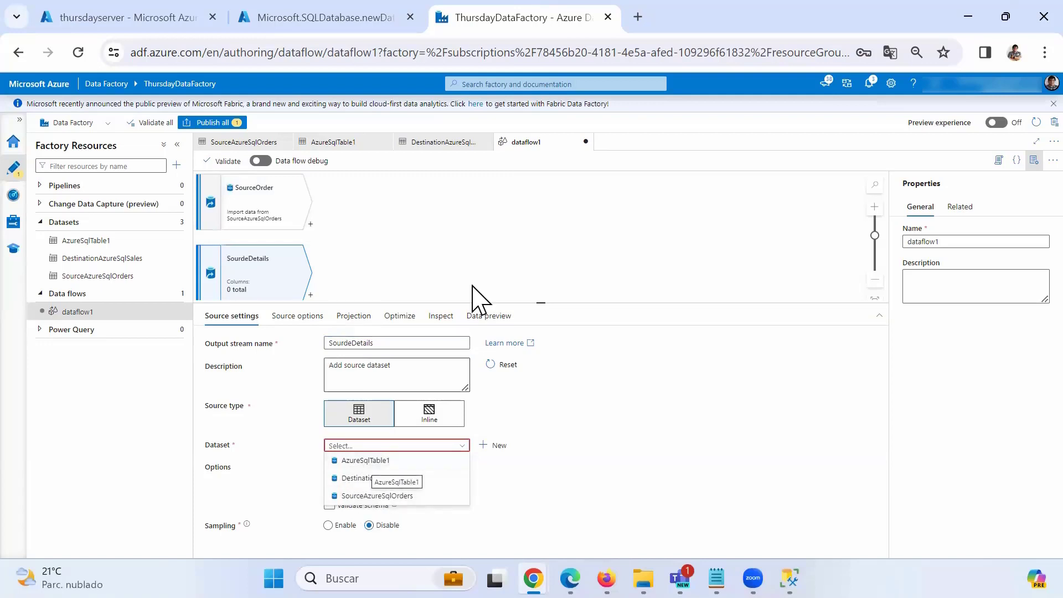
# Inspect the AzureSqlTable1 dataset, then close dataflow1 and discard its unsaved changes.
pyautogui.click(363, 171)
pyautogui.click(337, 142)
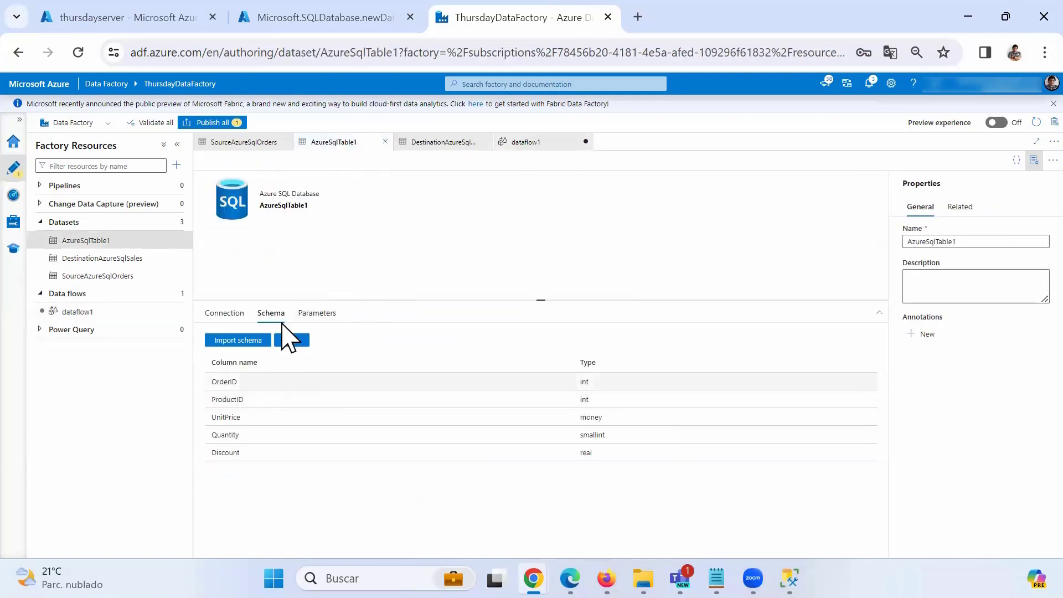
pyautogui.moveTo(258, 204); pyautogui.dragTo(310, 207)
pyautogui.click(249, 313)
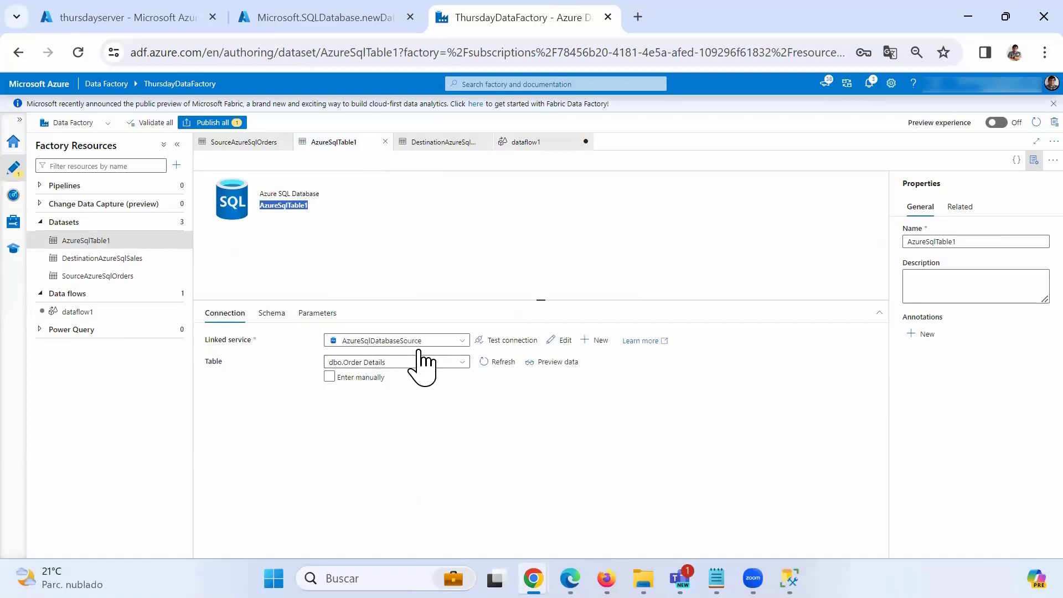
pyautogui.moveTo(998, 242); pyautogui.dragTo(893, 239)
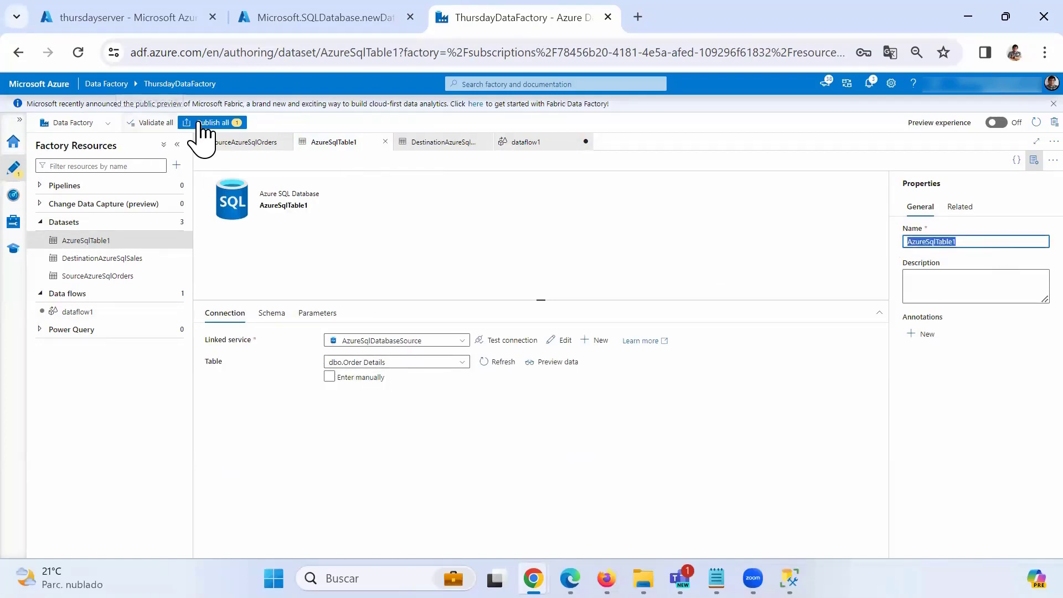
pyautogui.click(523, 142)
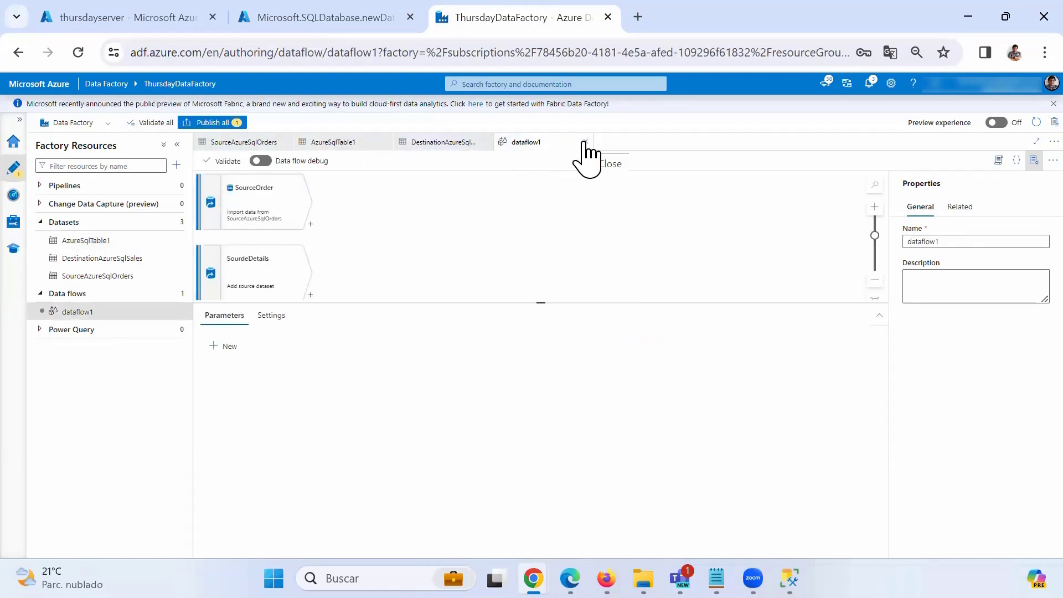
pyautogui.click(585, 142)
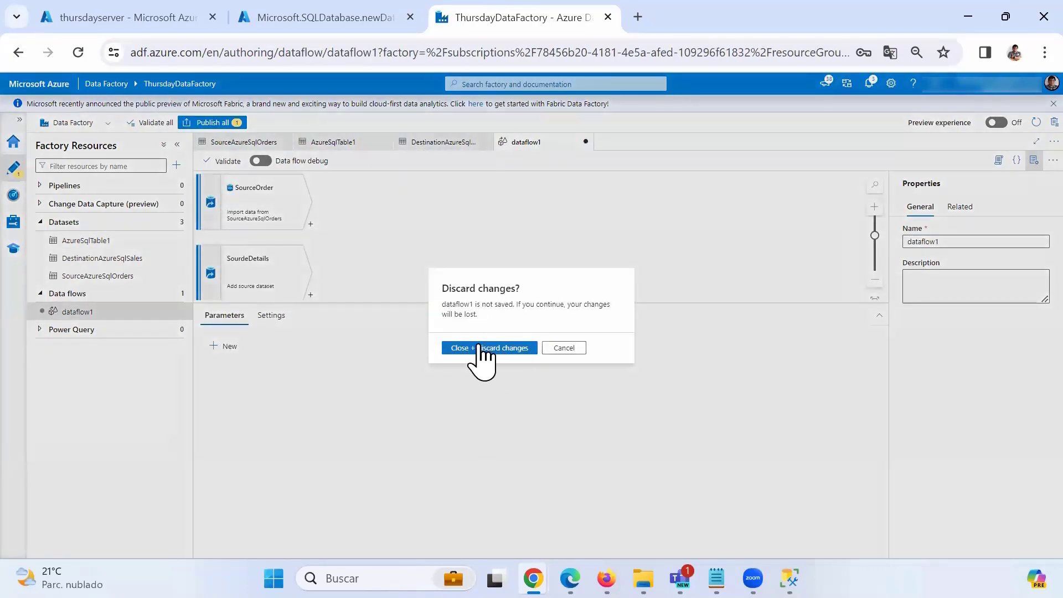
pyautogui.click(480, 349)
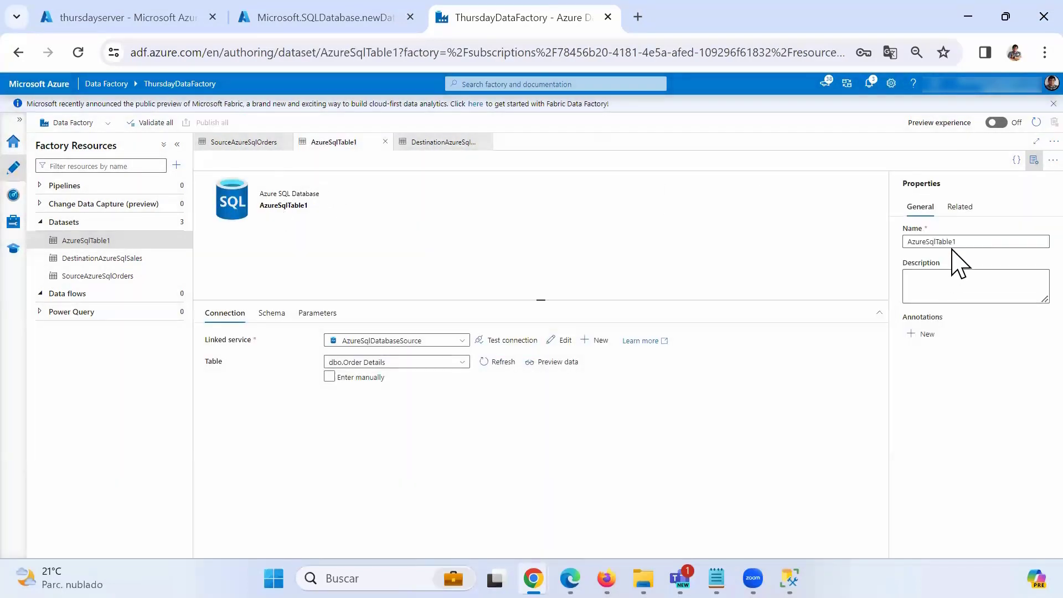
# Rename the dataset to SourceAzureSqlOrderDetails and publish the change.
pyautogui.click(909, 245)
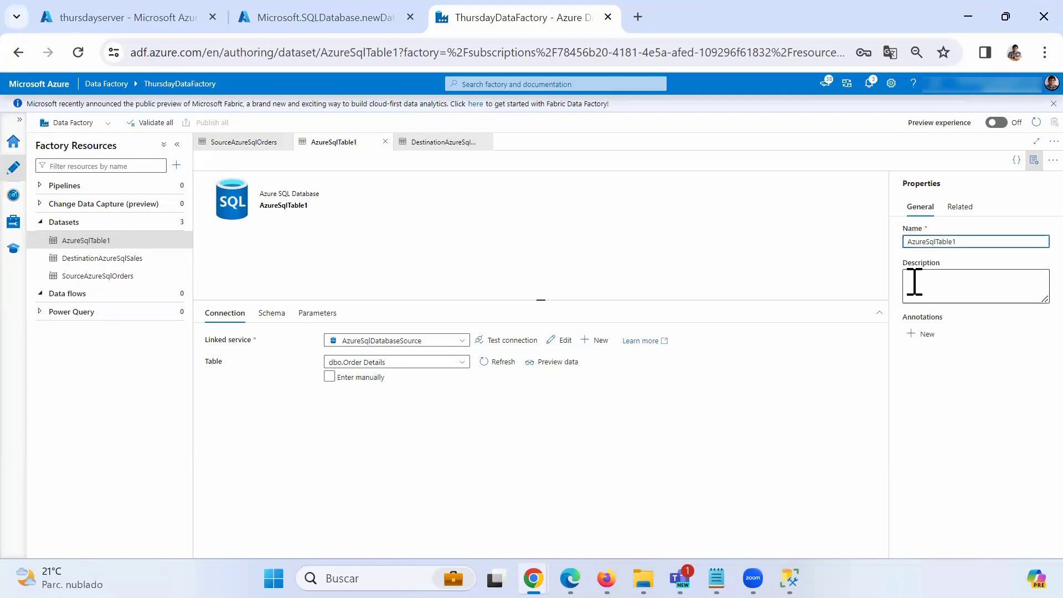
pyautogui.write('Source')
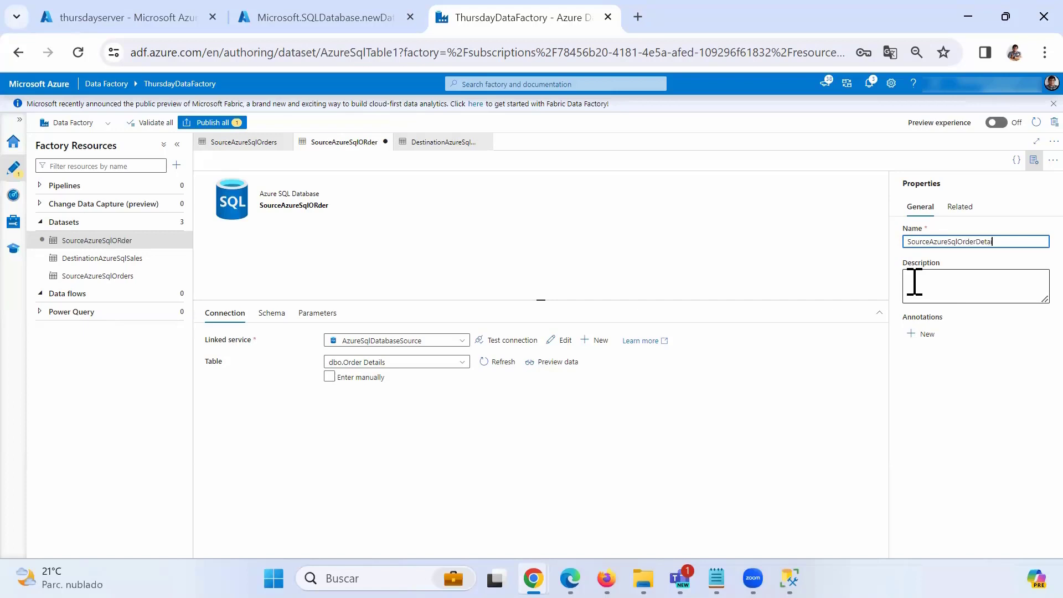
pyautogui.write('ls')
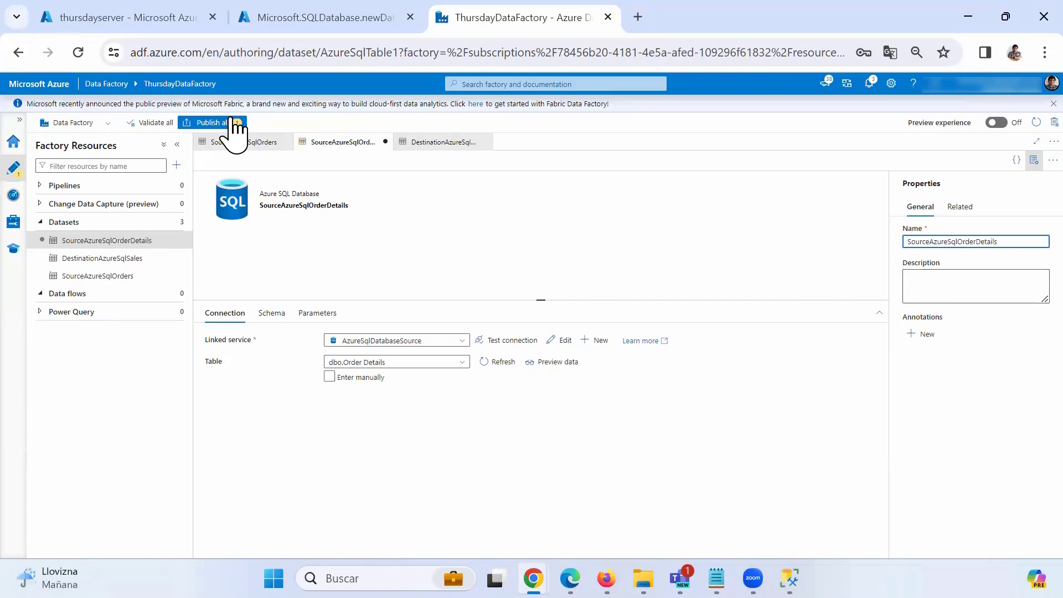
pyautogui.click(214, 124)
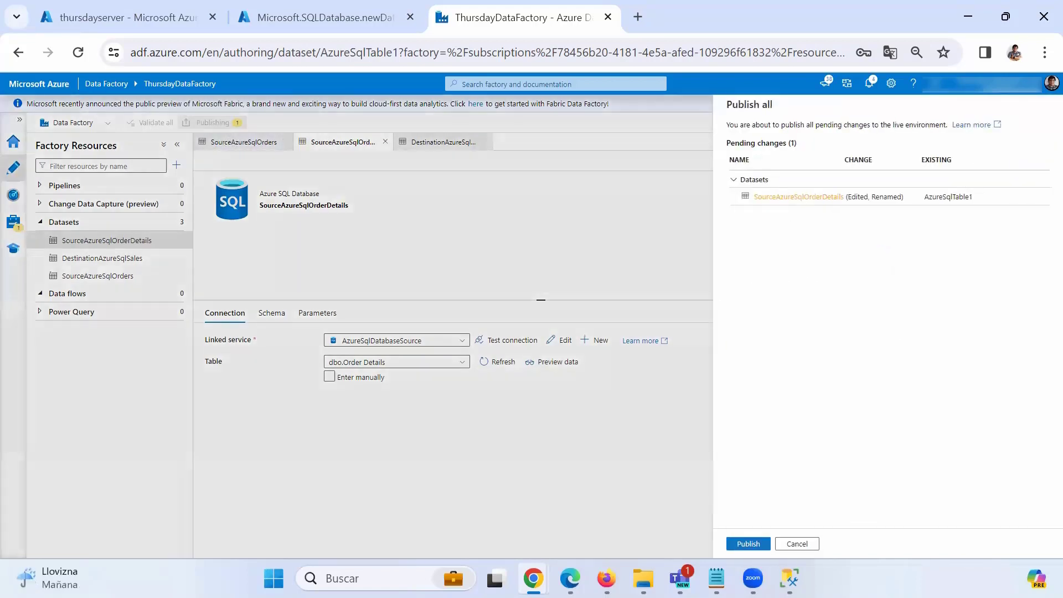
pyautogui.click(743, 541)
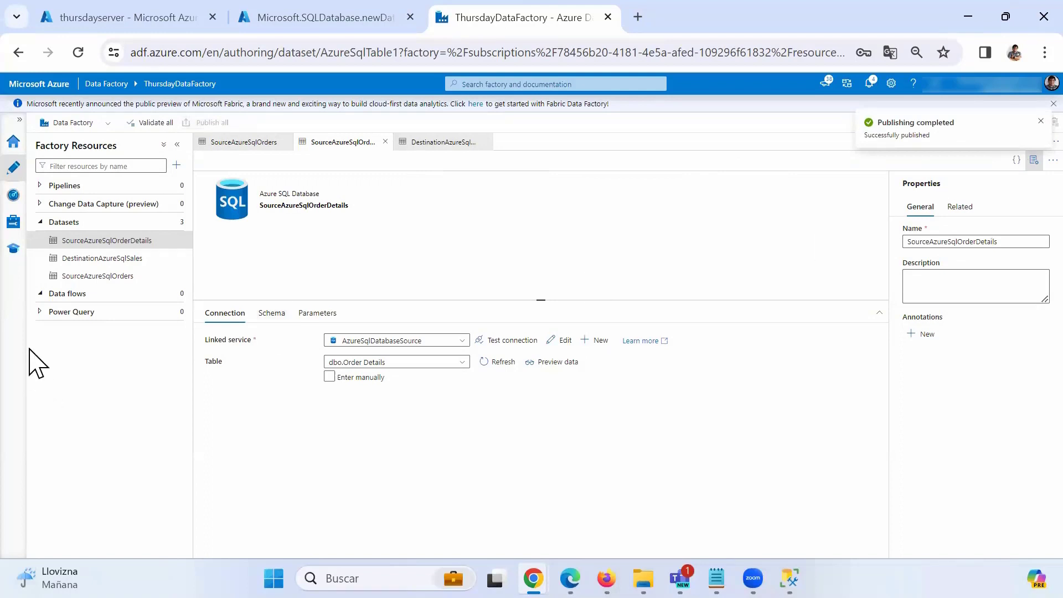
# Create a fresh data flow with two sources, the first named SourceOrder reading SourceAzureSqlOrders.
pyautogui.click(175, 294)
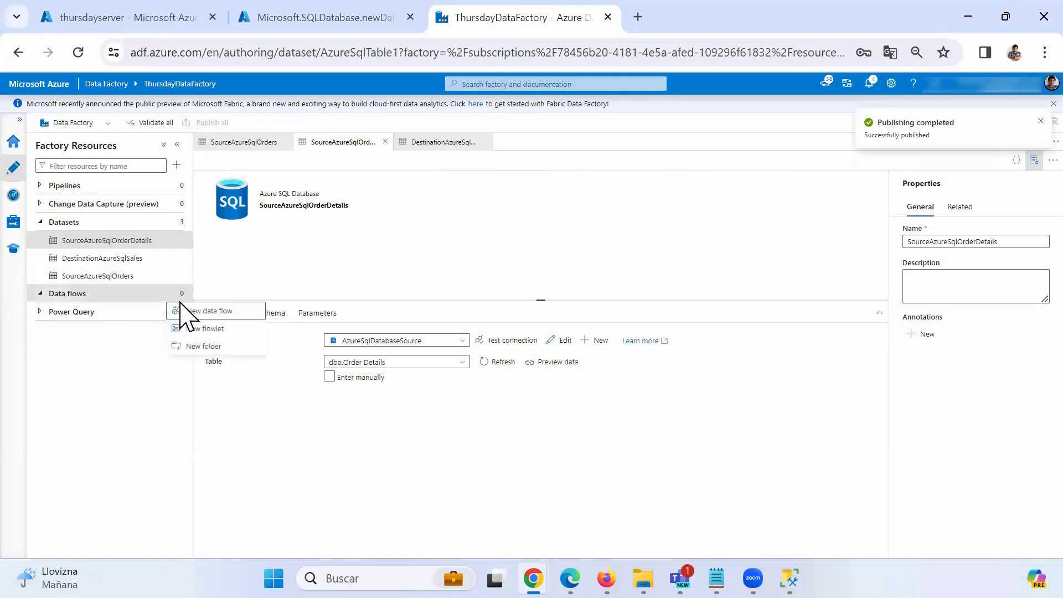
pyautogui.click(209, 310)
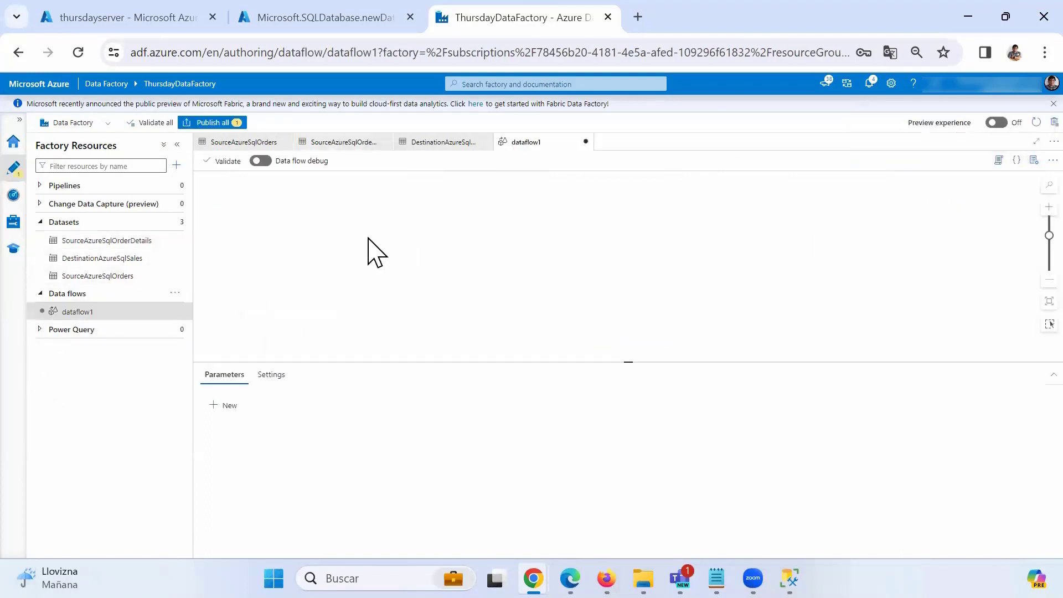
pyautogui.click(298, 206)
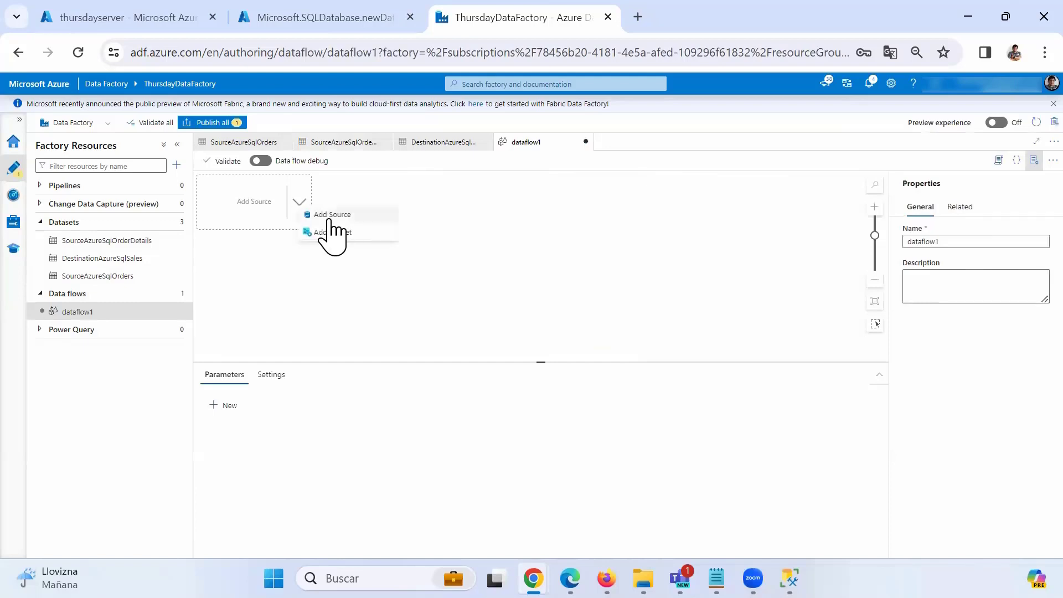
pyautogui.click(327, 217)
pyautogui.click(305, 283)
pyautogui.click(333, 294)
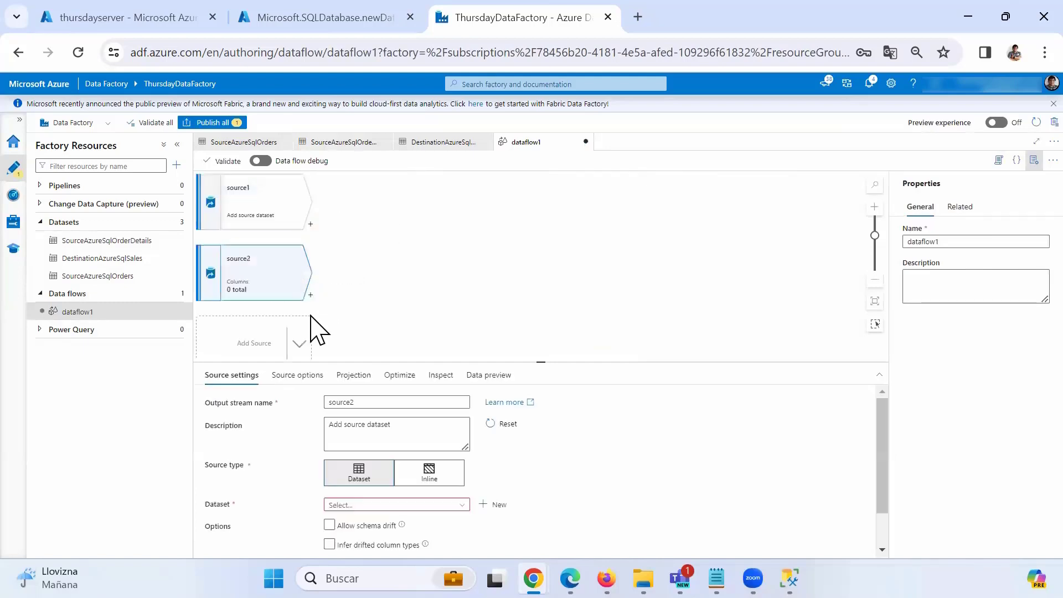
pyautogui.click(245, 209)
pyautogui.doubleClick(373, 403)
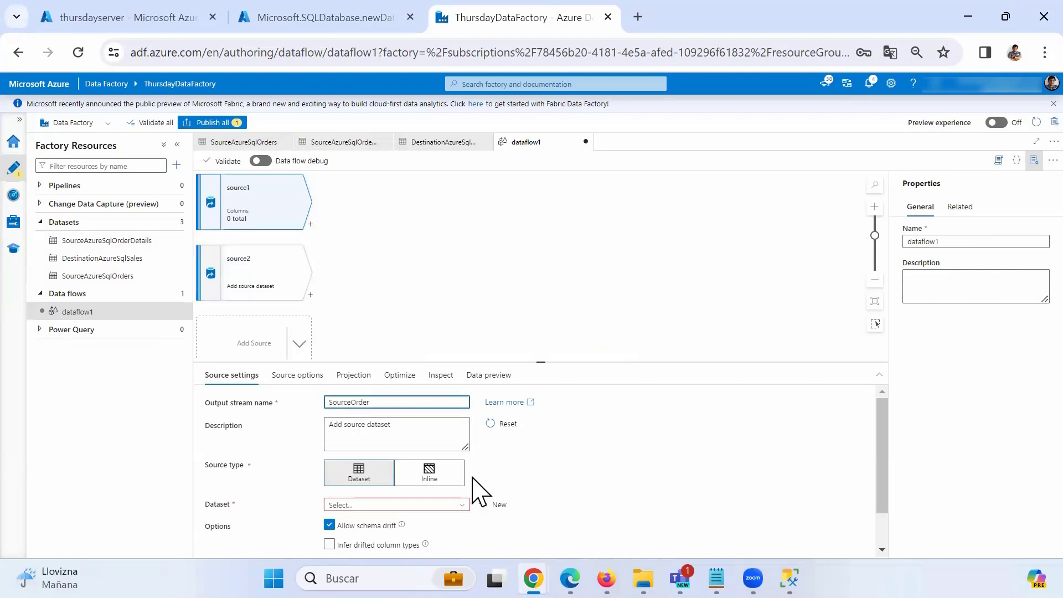
pyautogui.click(459, 507)
pyautogui.scroll(-1, 457, 524)
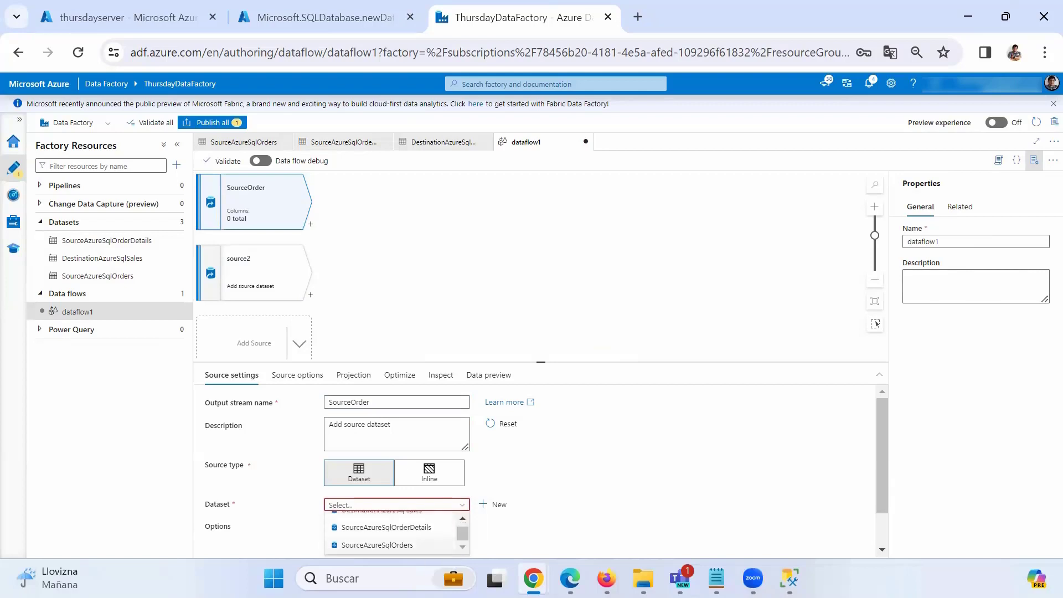
pyautogui.click(377, 545)
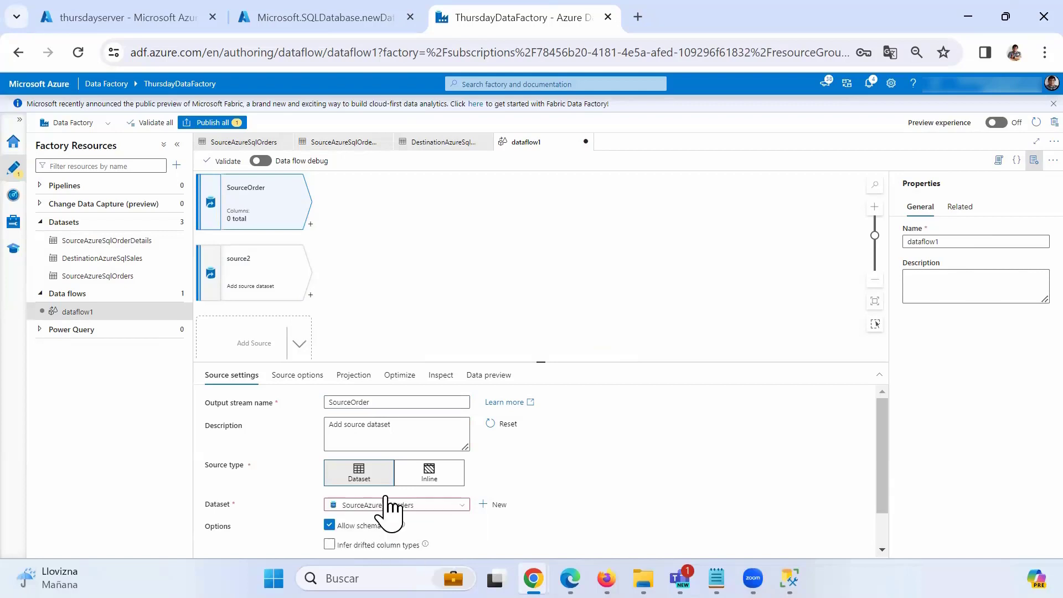
# Set the second source to read SourceAzureSqlOrderDetails and name it SourceDetails.
pyautogui.click(285, 282)
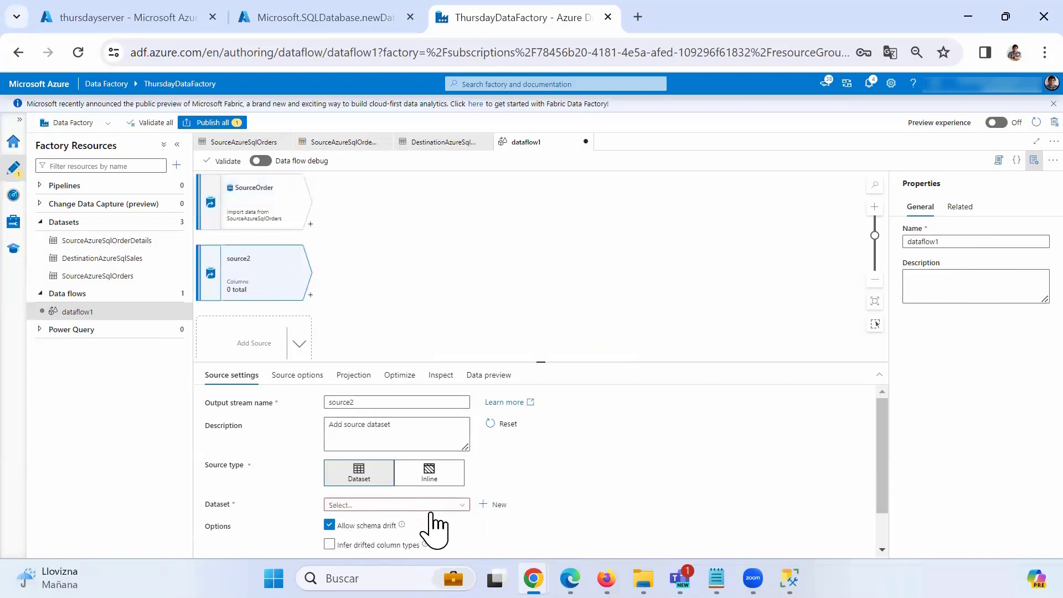
pyautogui.click(451, 505)
pyautogui.scroll(-1, 407, 540)
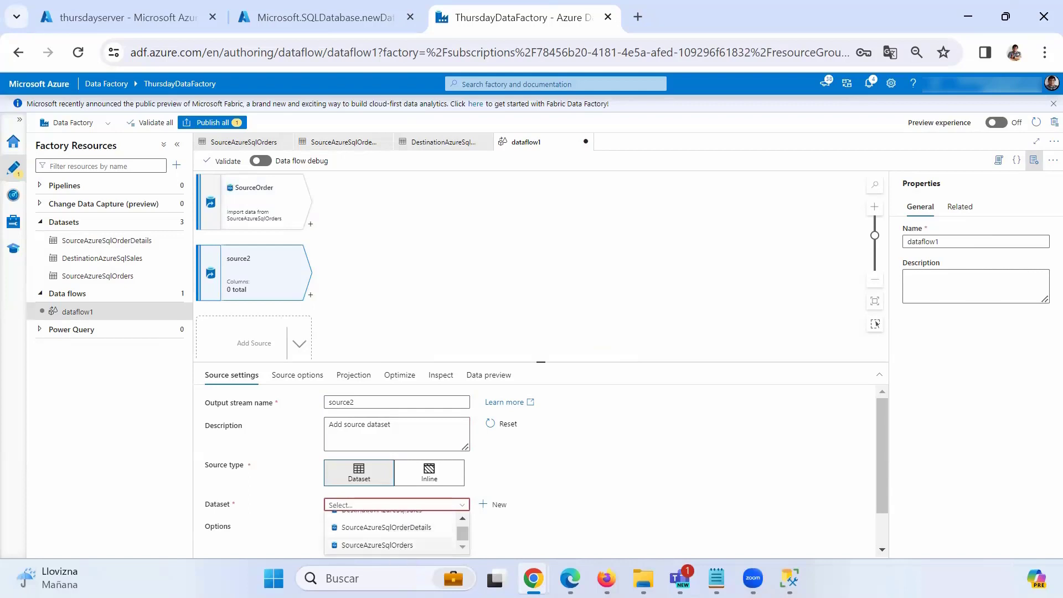
pyautogui.click(389, 529)
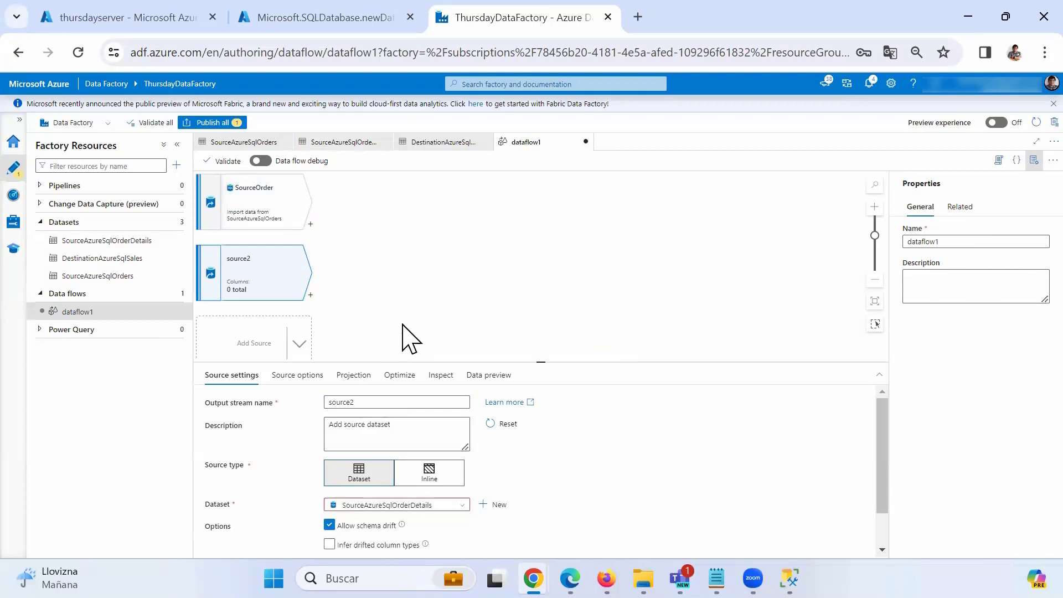
pyautogui.moveTo(362, 403); pyautogui.dragTo(304, 396)
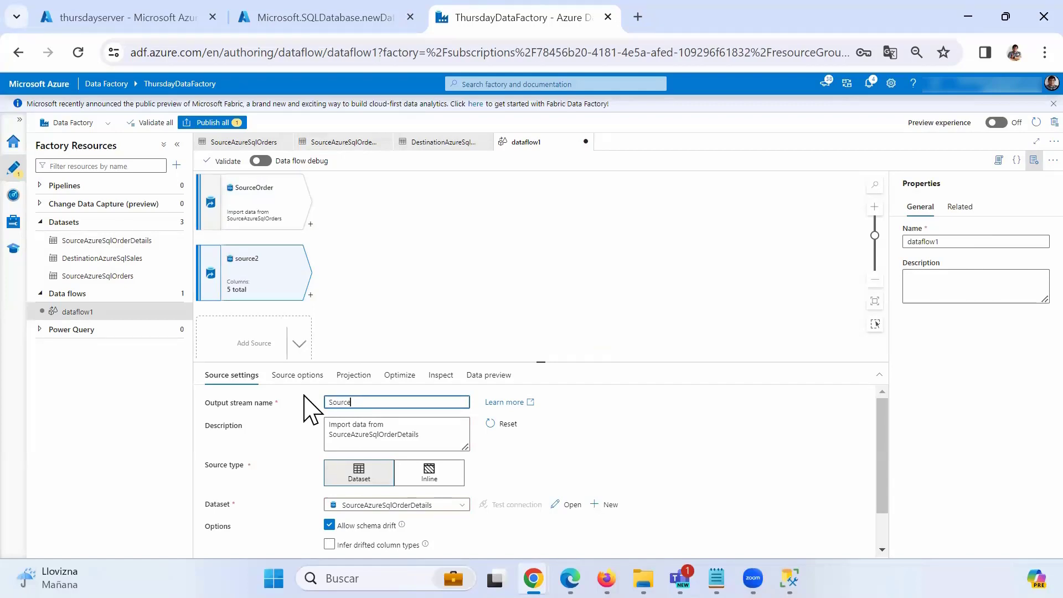
pyautogui.click(367, 277)
pyautogui.click(245, 280)
pyautogui.click(244, 216)
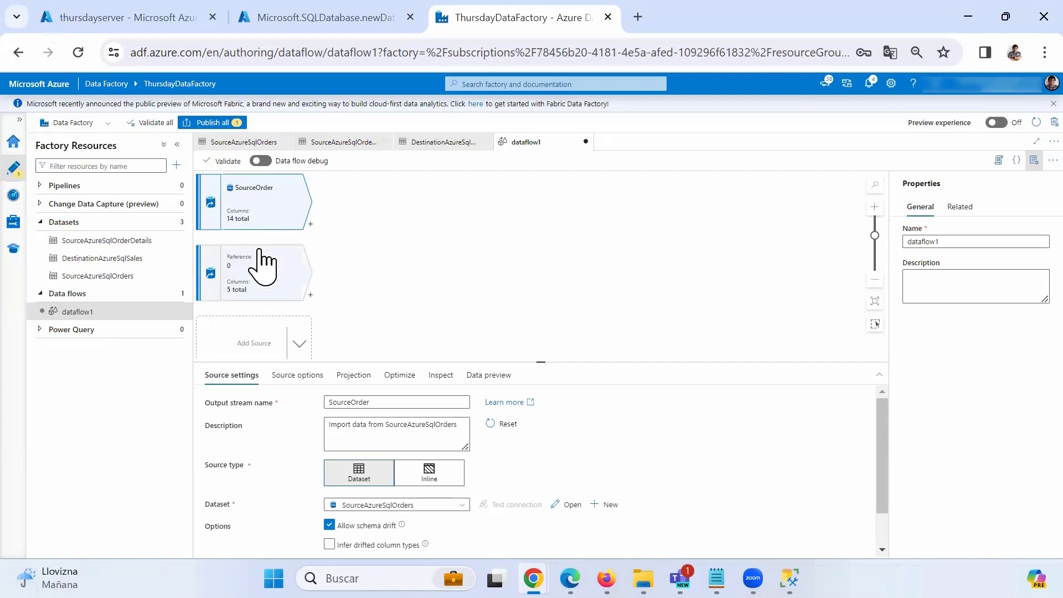
# Add a join named JoinOrderDetails with SourceOrder as left and SourceDetails as right stream.
pyautogui.click(311, 225)
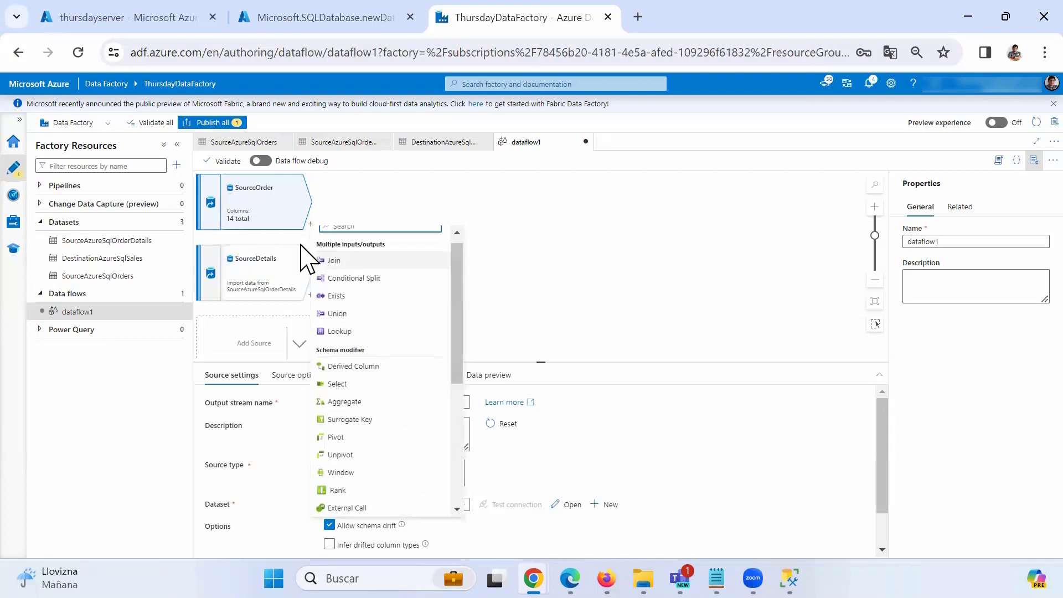
pyautogui.click(334, 263)
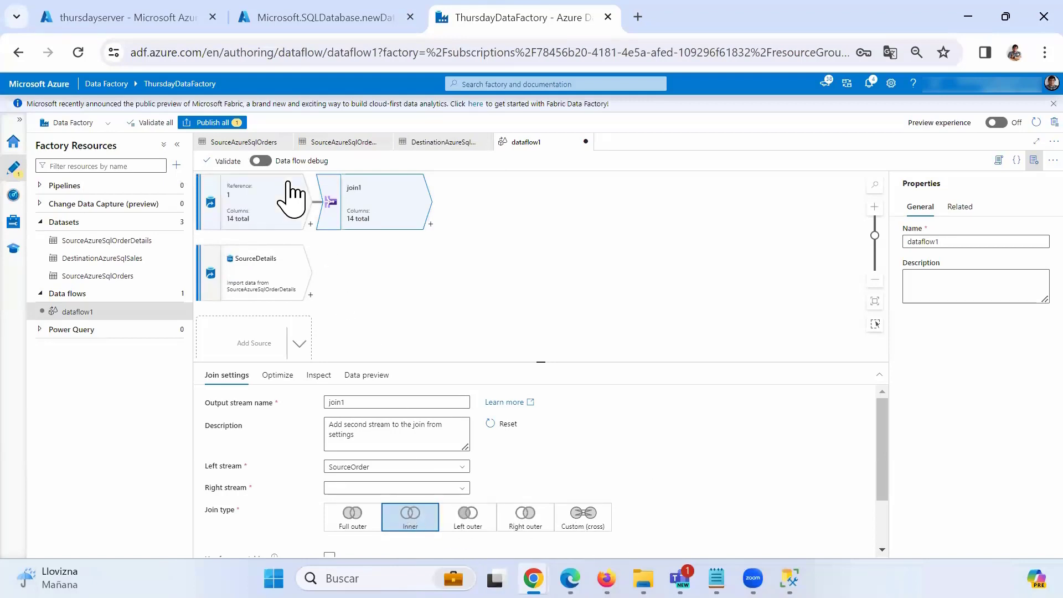
pyautogui.doubleClick(352, 405)
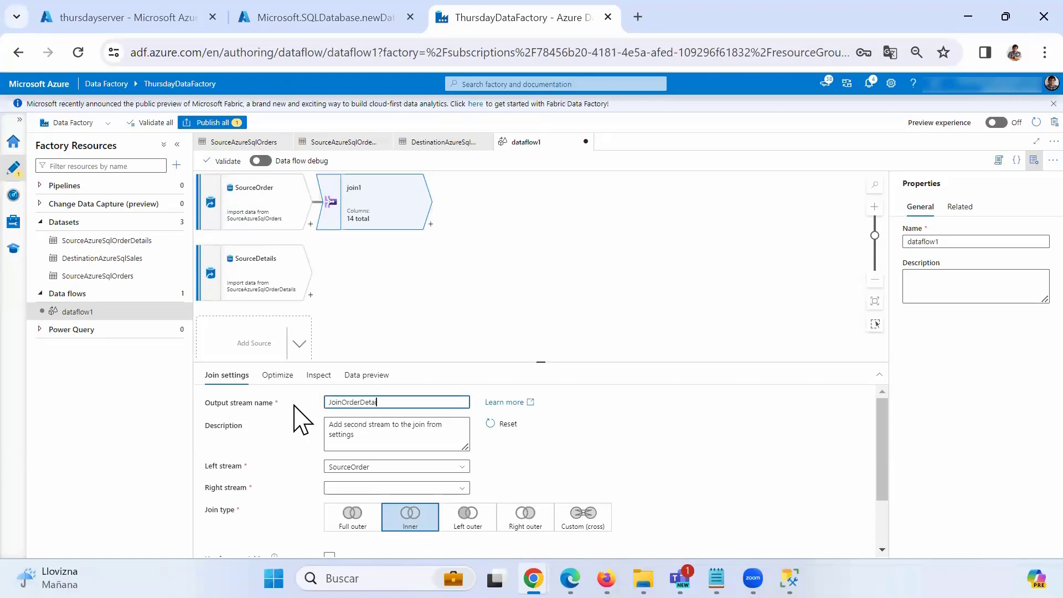
pyautogui.click(354, 219)
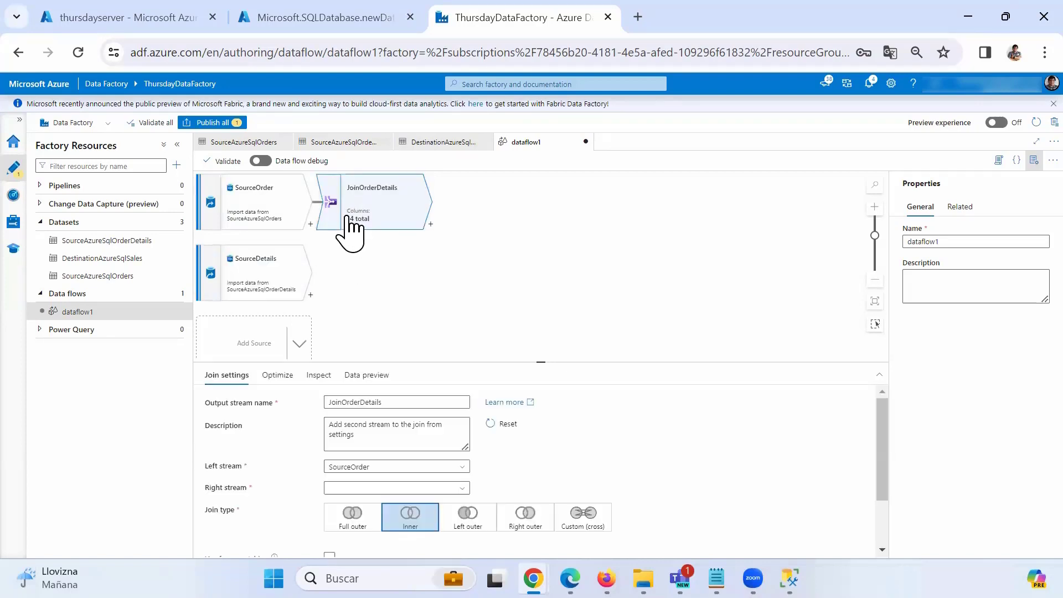
pyautogui.click(379, 469)
pyautogui.click(372, 482)
pyautogui.click(466, 489)
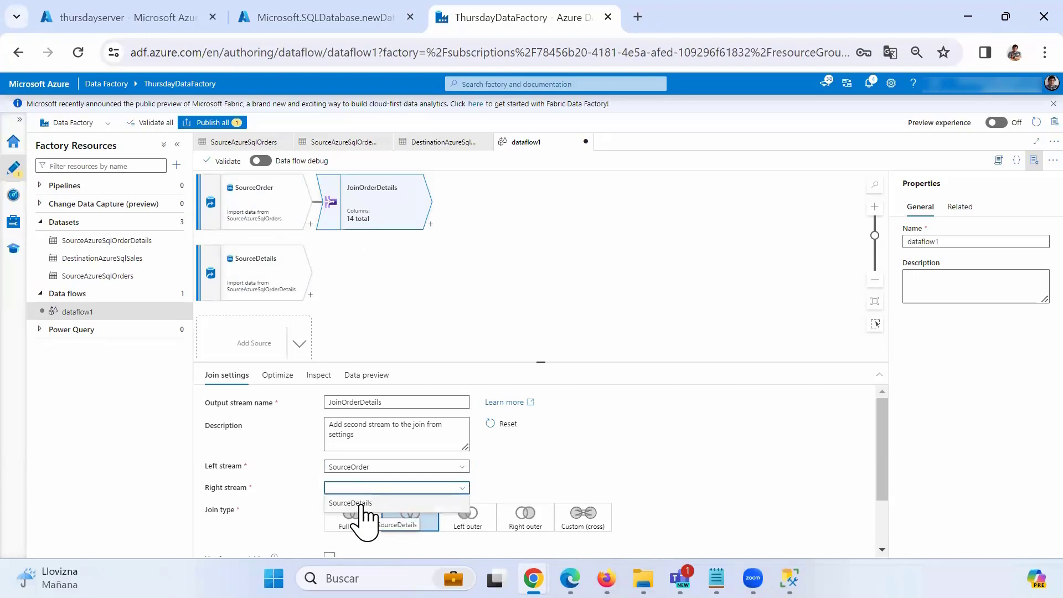
pyautogui.click(374, 503)
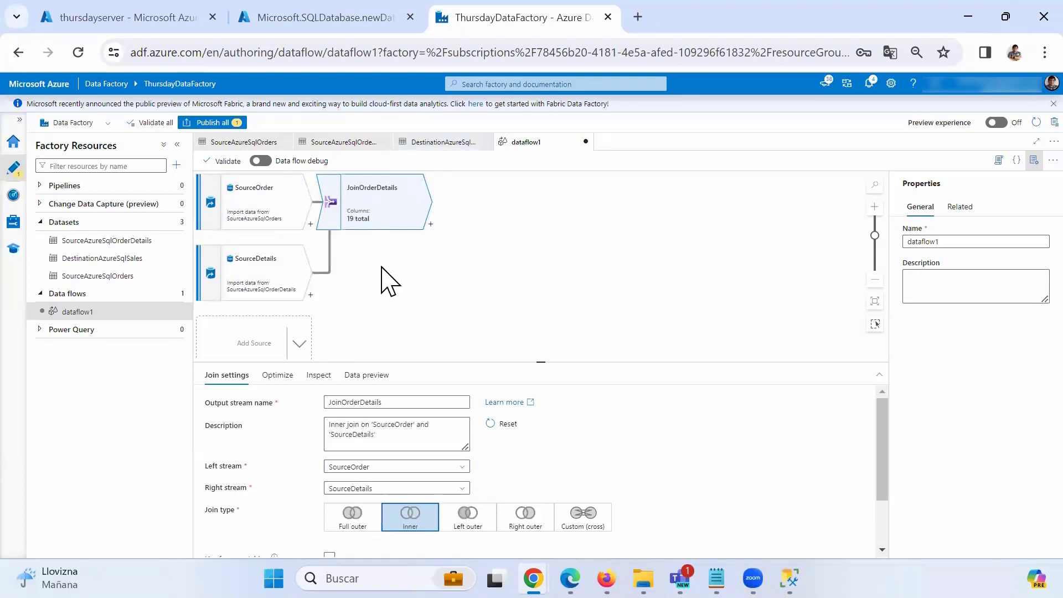
# Set the join condition to match SourceOrder's OrderID with SourceDetails' OrderID.
pyautogui.scroll(-2, 379, 278)
pyautogui.scroll(4, 380, 277)
pyautogui.scroll(-2, 381, 268)
pyautogui.moveTo(538, 363); pyautogui.dragTo(538, 271)
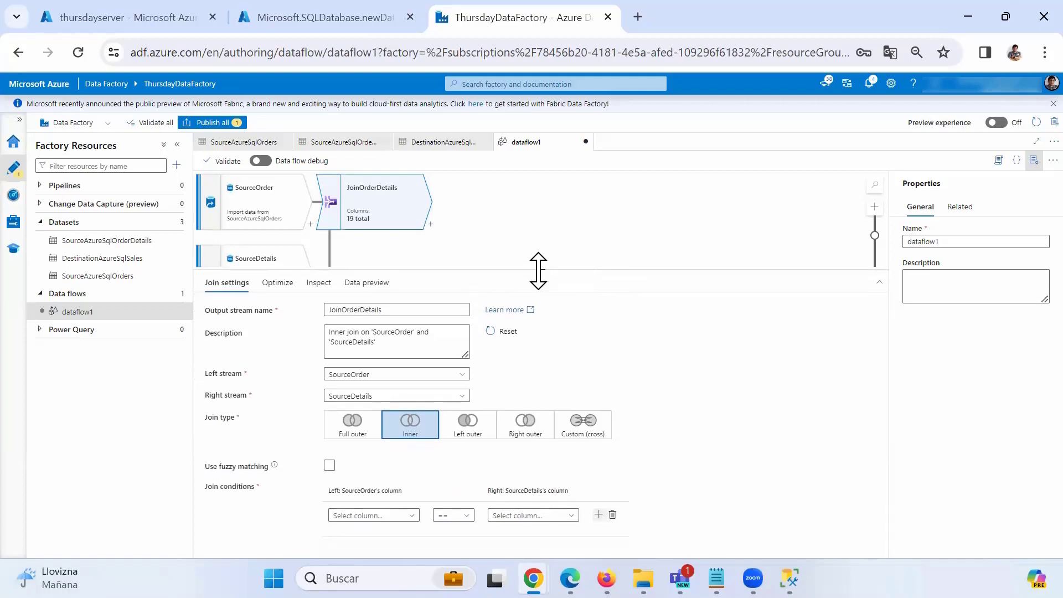
pyautogui.click(409, 516)
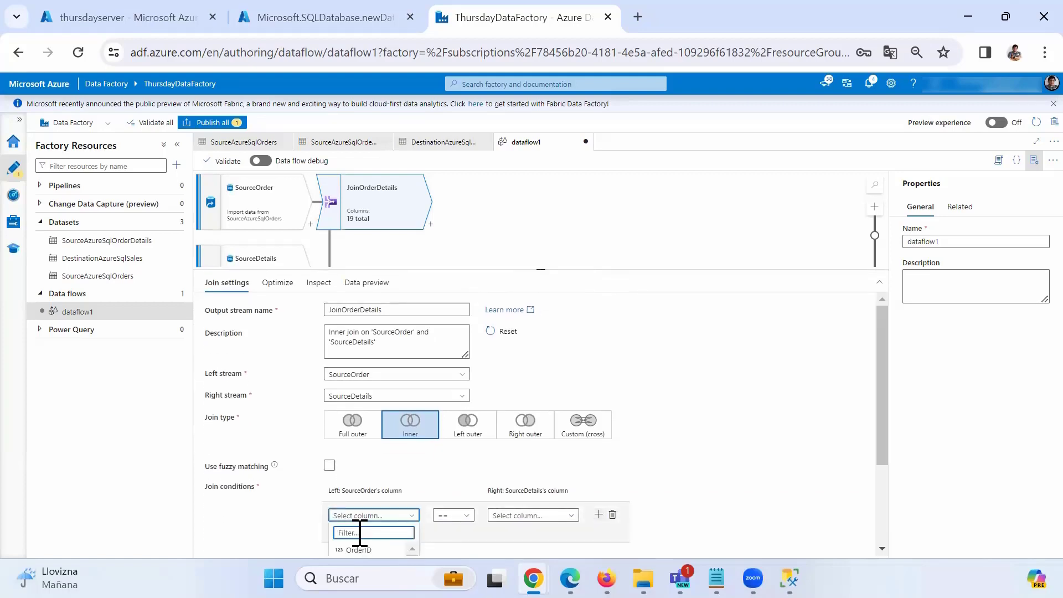
pyautogui.click(359, 550)
pyautogui.click(585, 517)
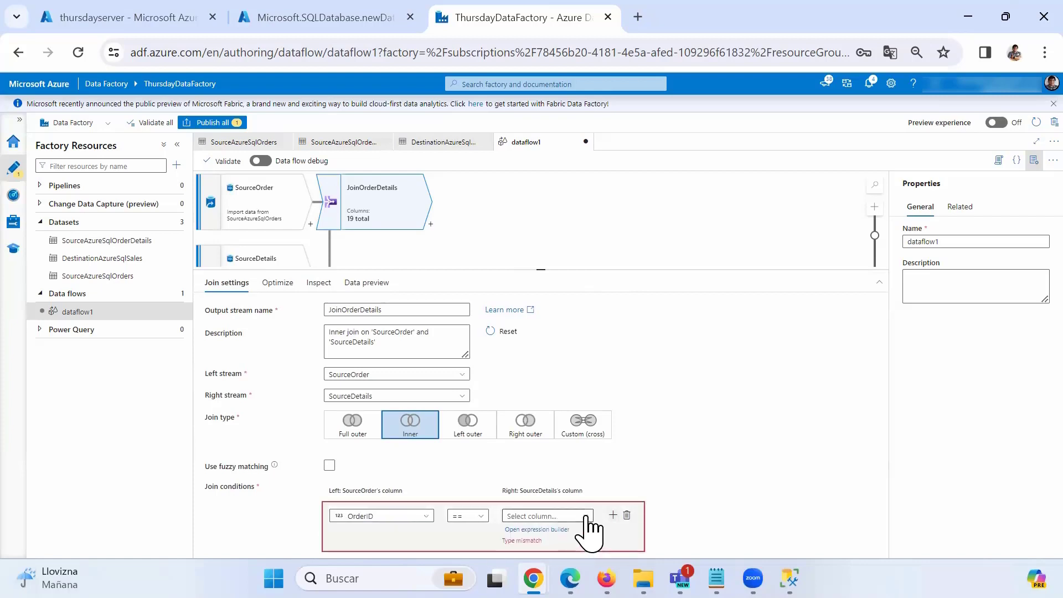
pyautogui.click(537, 550)
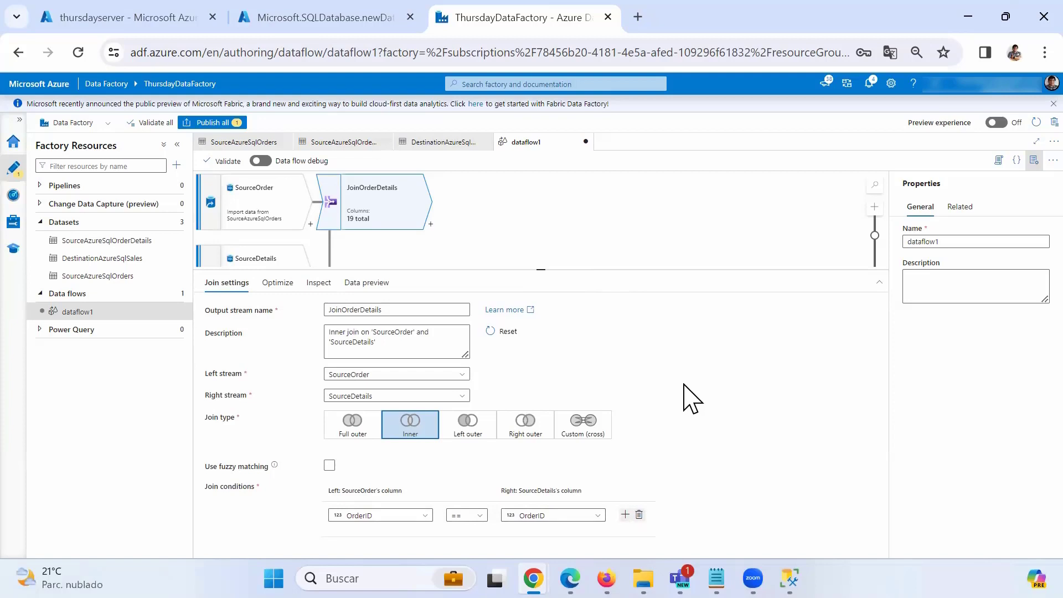
pyautogui.click(517, 225)
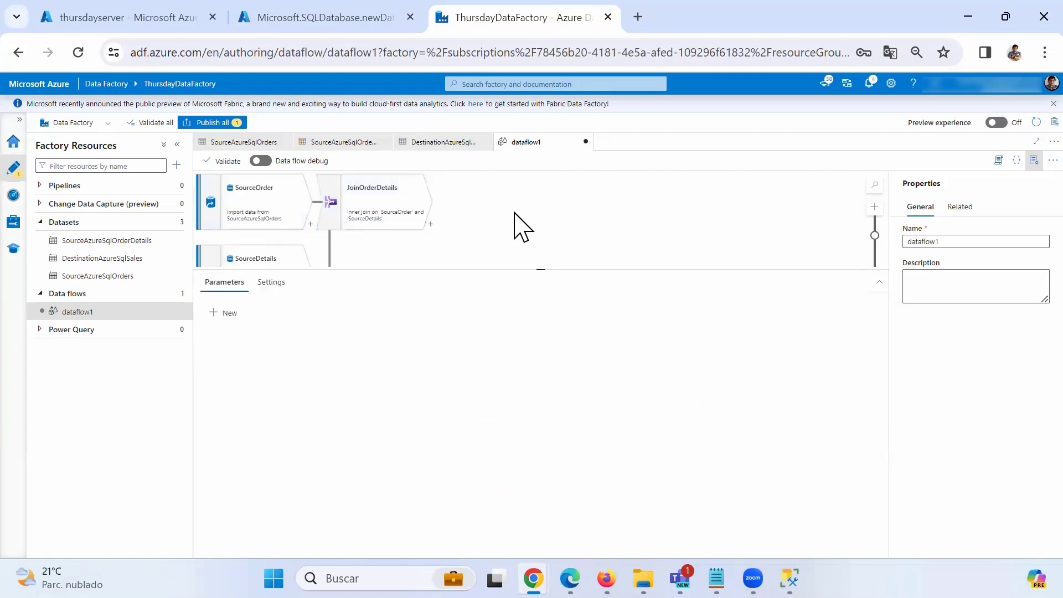
pyautogui.click(394, 218)
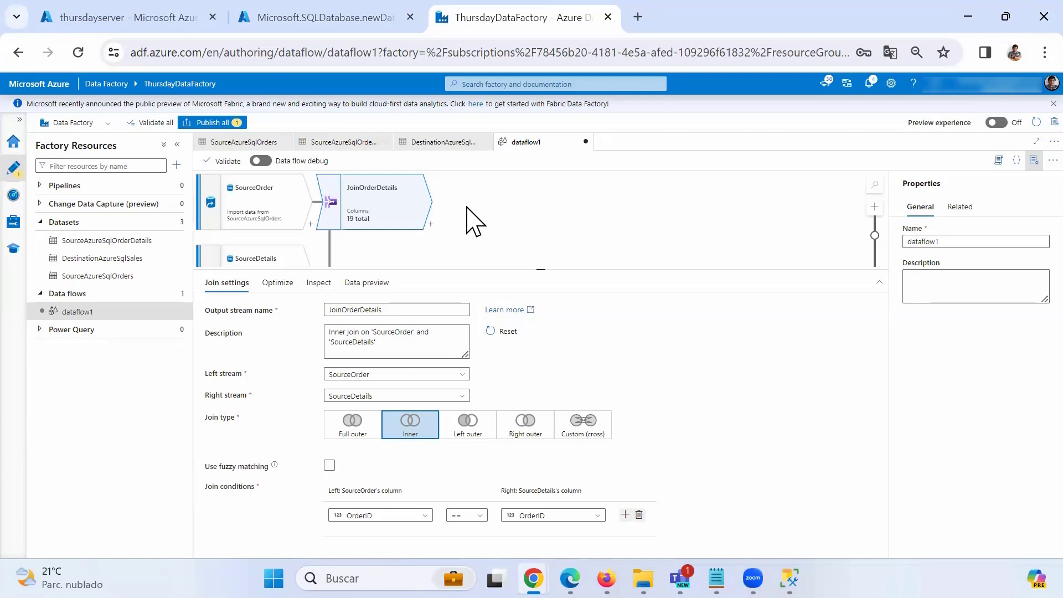
pyautogui.click(431, 225)
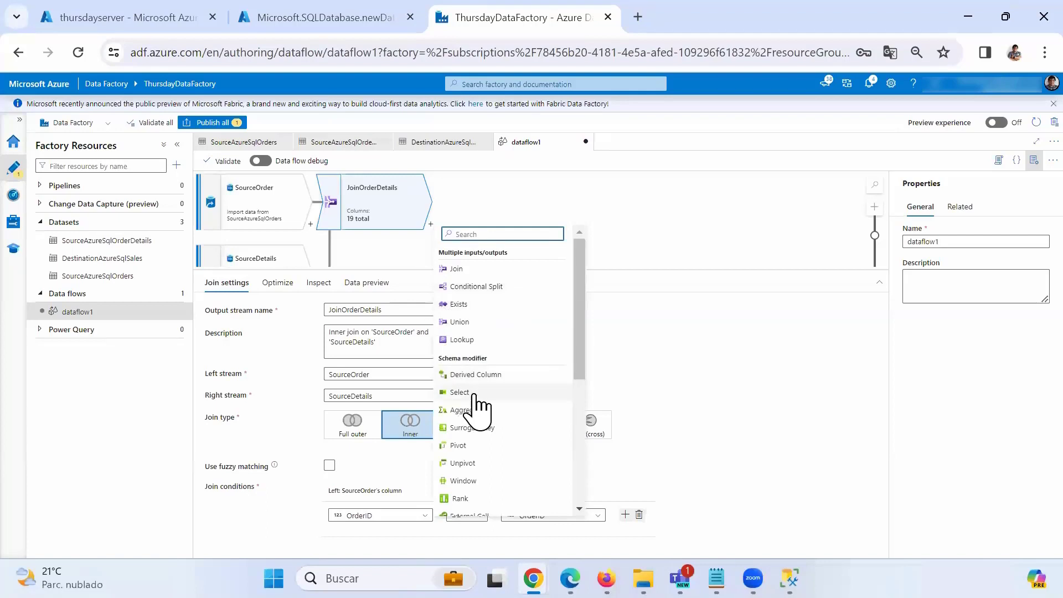
# Add a Select step after JoinOrderDetails and delete the duplicate SourceDetails@OrderID mapping, leaving 18 columns.
pyautogui.click(460, 393)
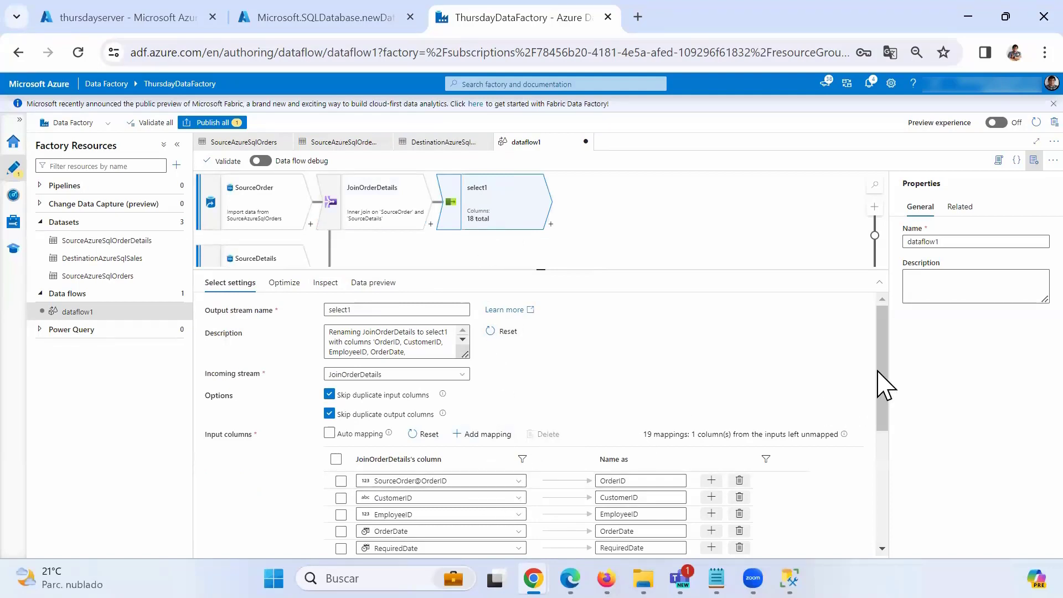
pyautogui.moveTo(884, 387); pyautogui.dragTo(881, 458)
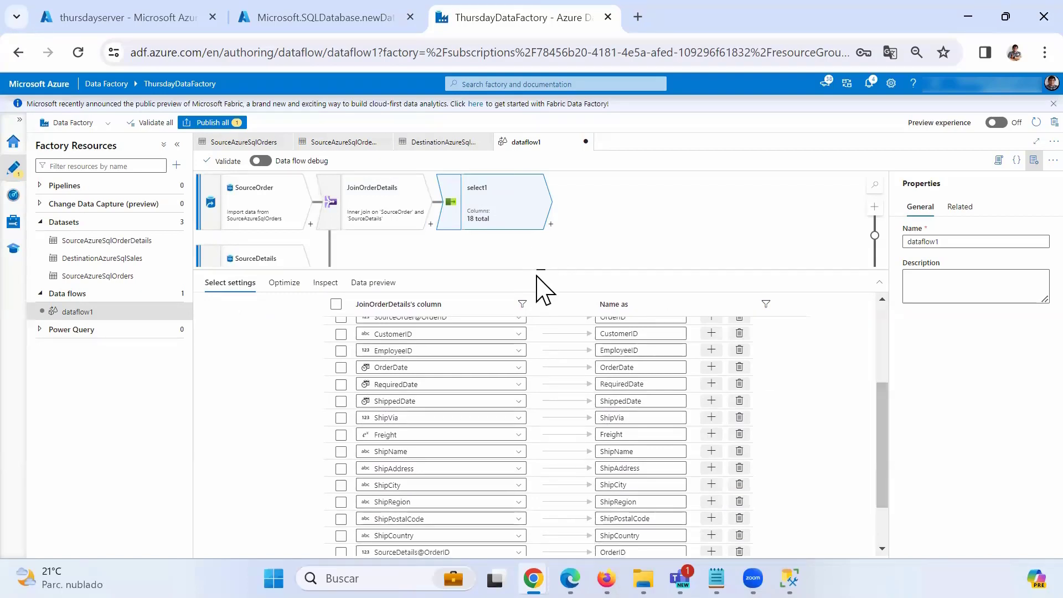
pyautogui.moveTo(537, 269); pyautogui.dragTo(538, 238)
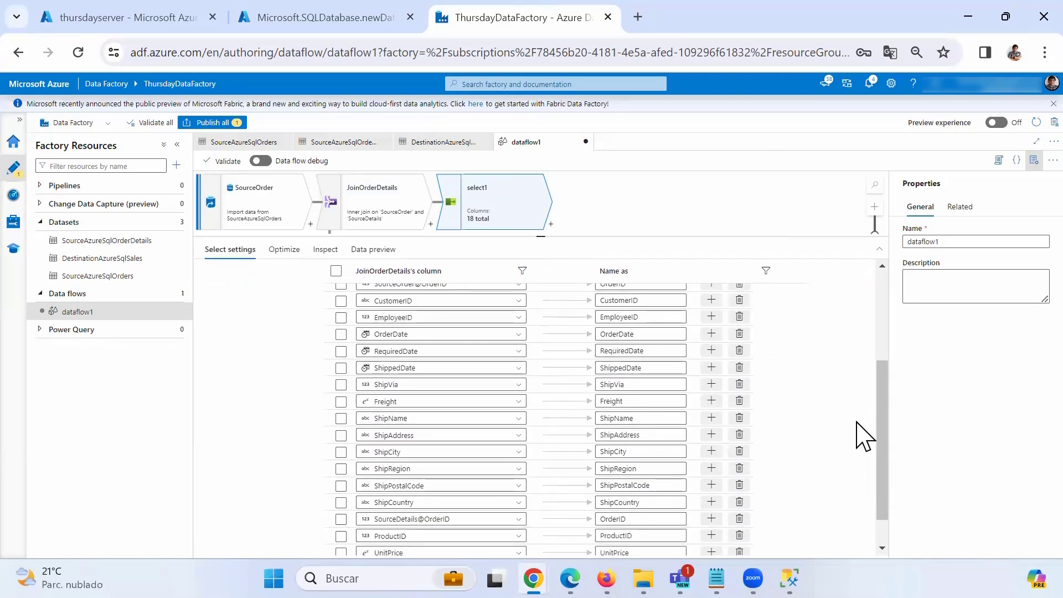
pyautogui.moveTo(883, 439); pyautogui.dragTo(881, 435)
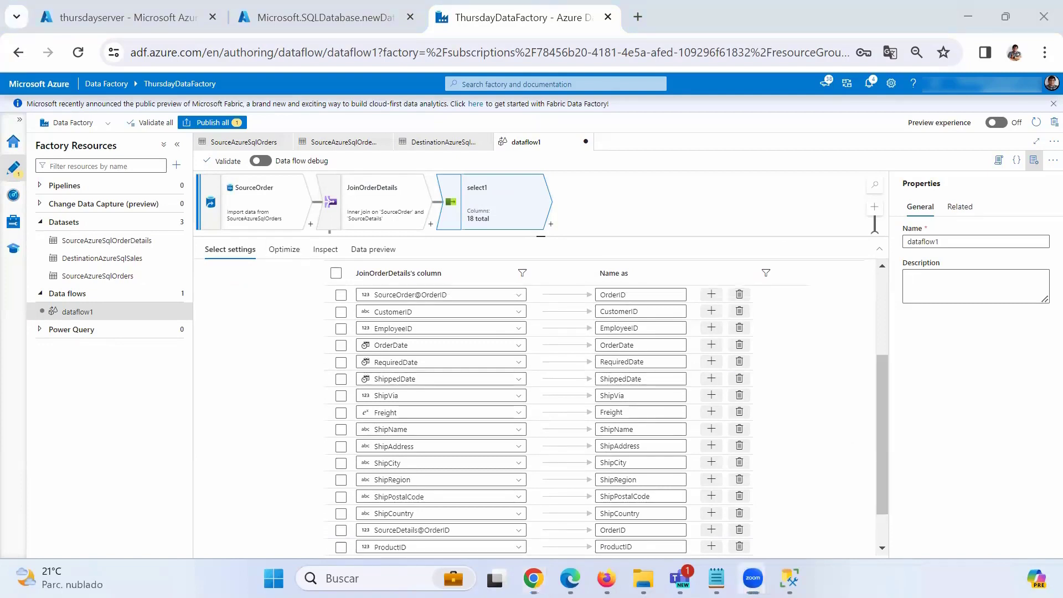
pyautogui.moveTo(353, 302); pyautogui.dragTo(418, 303)
pyautogui.moveTo(587, 303)
pyautogui.mouseDown()
pyautogui.moveTo(750, 299)
pyautogui.moveTo(762, 282)
pyautogui.moveTo(557, 286)
pyautogui.mouseUp()
pyautogui.moveTo(482, 286)
pyautogui.mouseDown()
pyautogui.moveTo(354, 294)
pyautogui.moveTo(387, 302)
pyautogui.mouseUp()
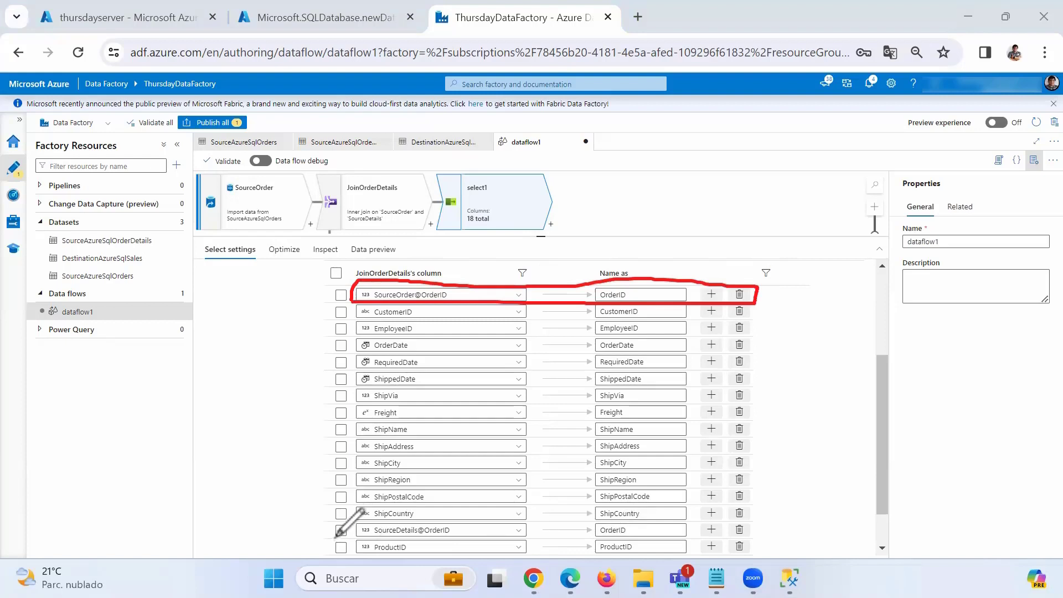
pyautogui.moveTo(336, 537)
pyautogui.mouseDown()
pyautogui.moveTo(371, 524)
pyautogui.moveTo(405, 541)
pyautogui.moveTo(762, 547)
pyautogui.moveTo(642, 523)
pyautogui.moveTo(352, 518)
pyautogui.moveTo(336, 540)
pyautogui.mouseUp()
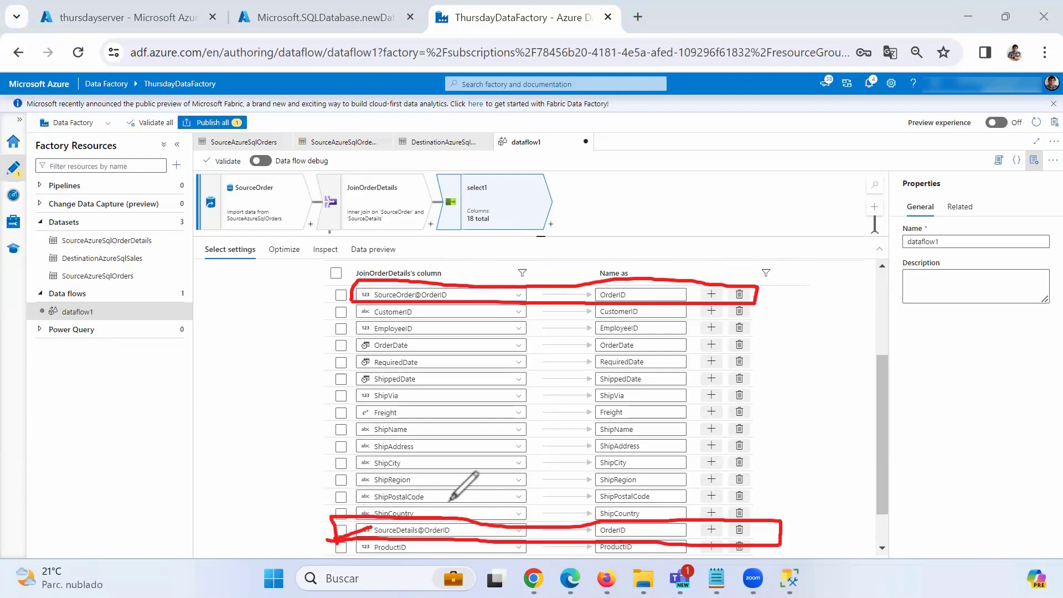
pyautogui.moveTo(449, 490); pyautogui.dragTo(446, 523)
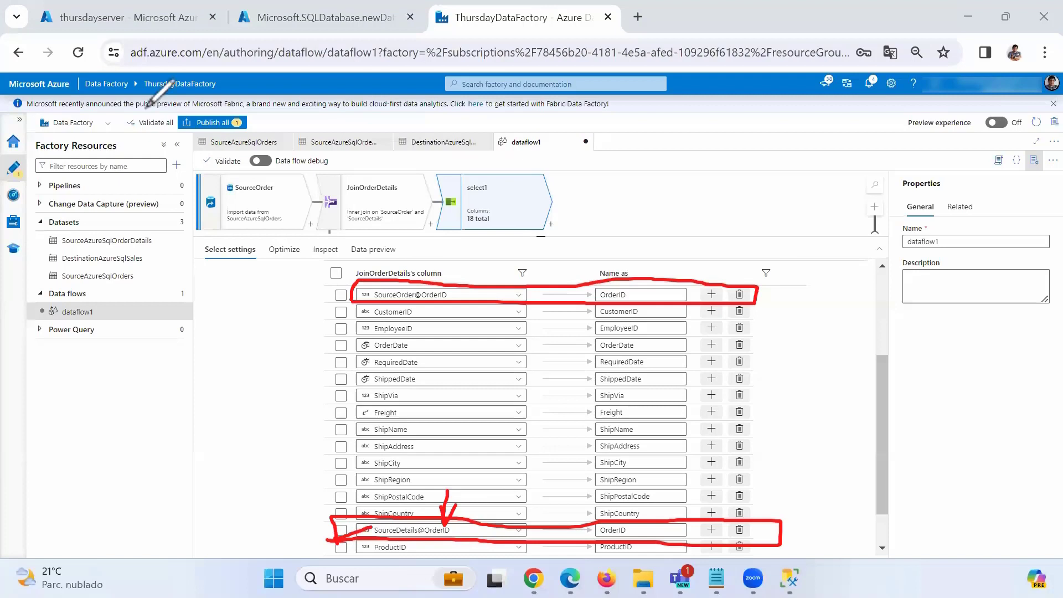
pyautogui.press('e')
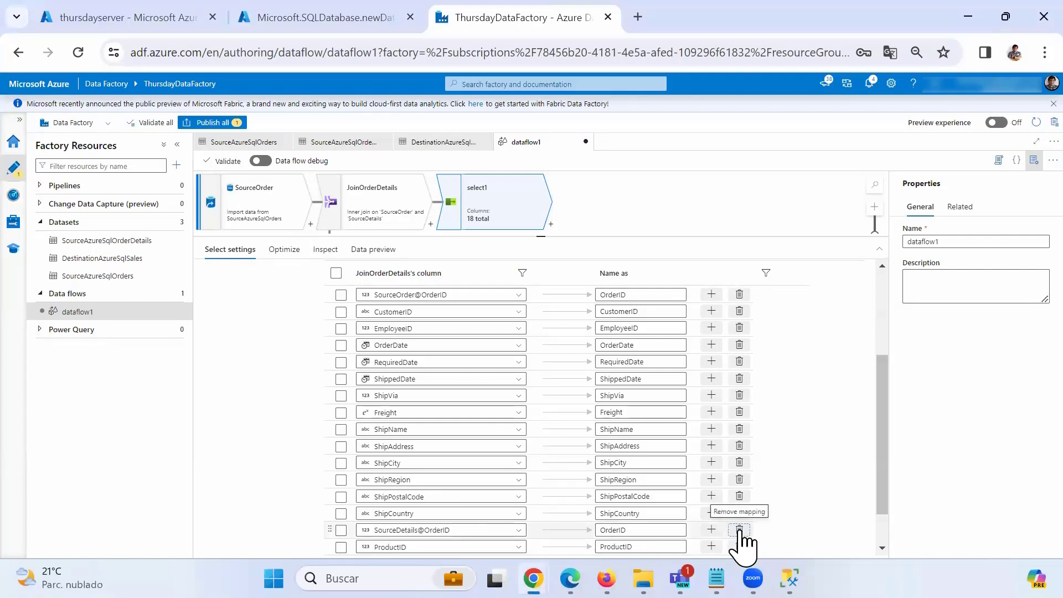
pyautogui.click(740, 532)
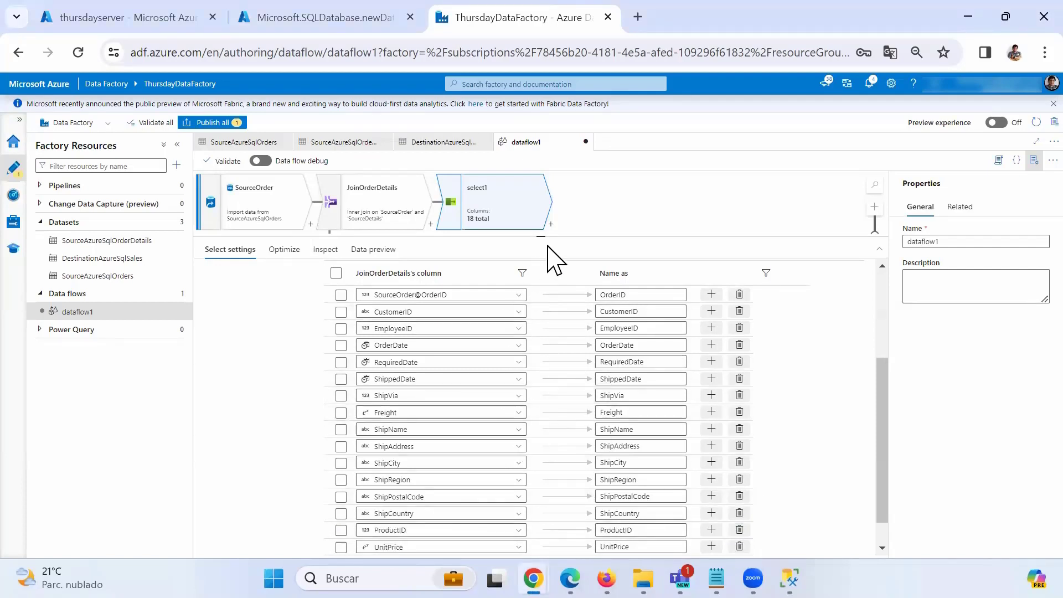
pyautogui.moveTo(544, 237); pyautogui.dragTo(543, 363)
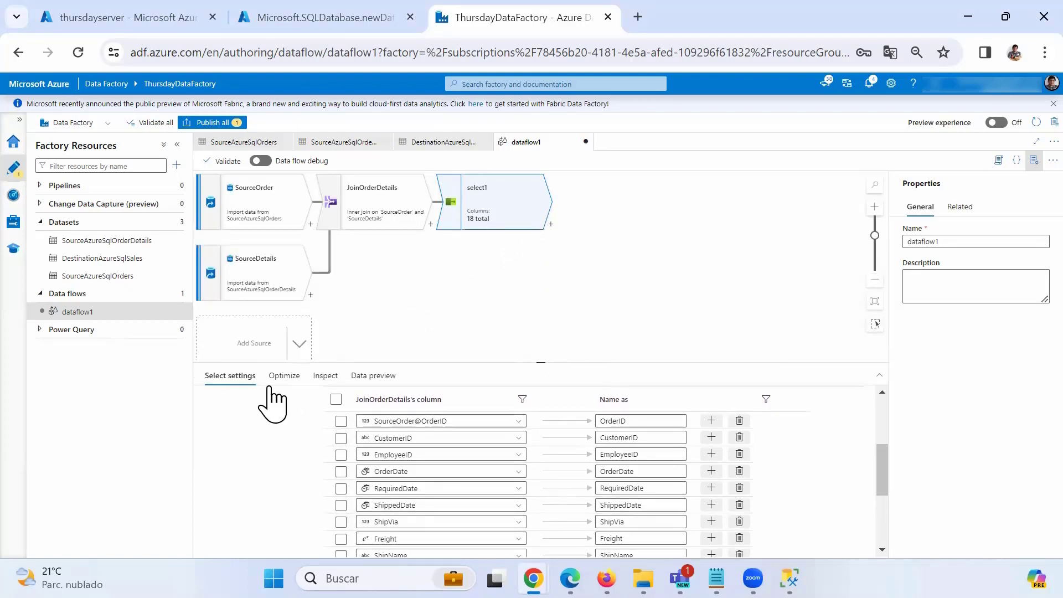
# Rename the Select step to SelectSale and bring up the transformations that can follow it.
pyautogui.moveTo(888, 492); pyautogui.dragTo(888, 450)
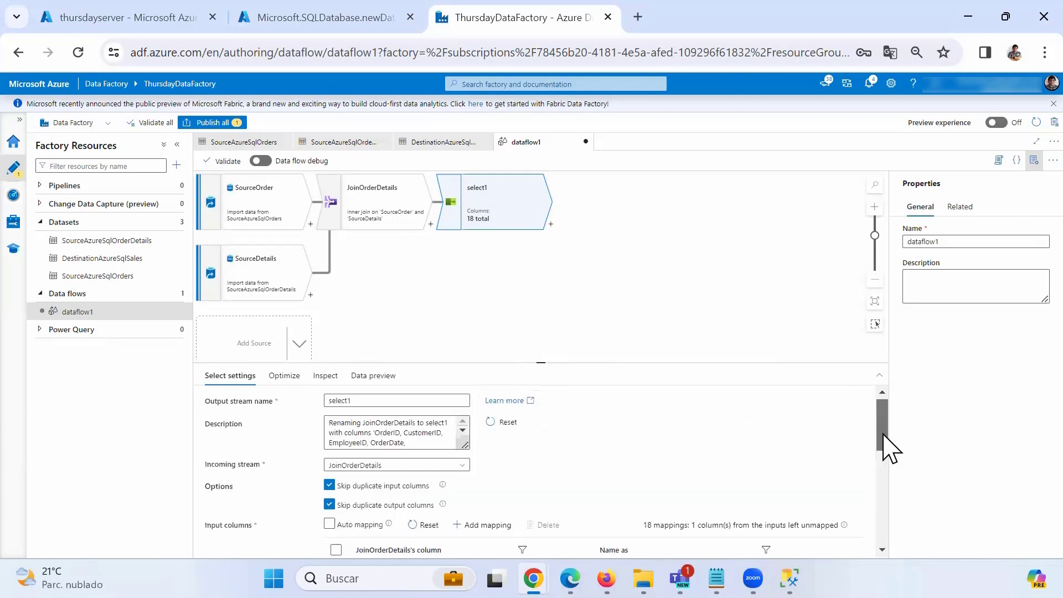
pyautogui.moveTo(363, 401); pyautogui.dragTo(290, 389)
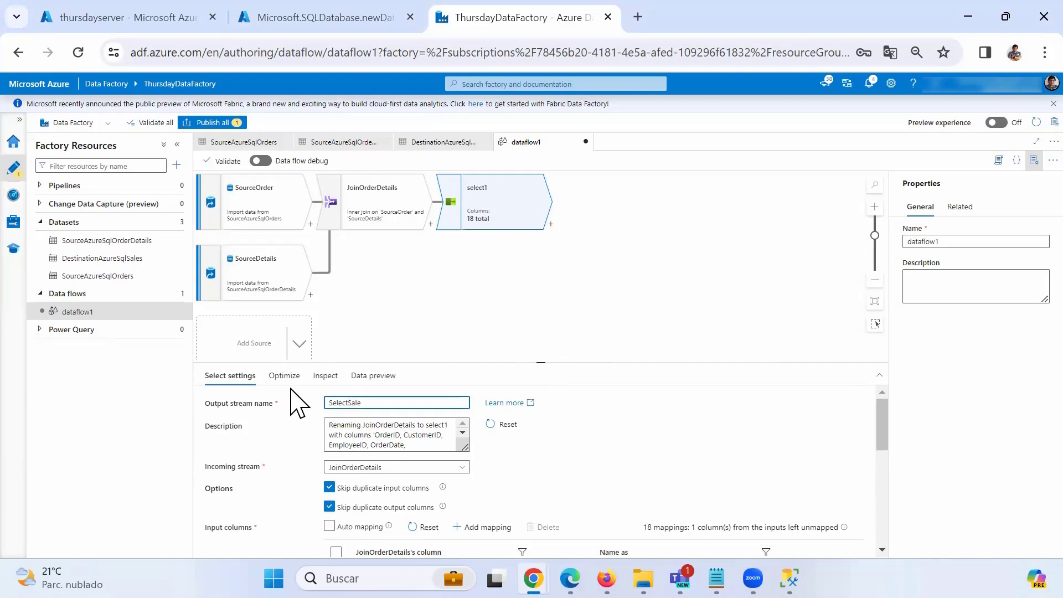
pyautogui.click(488, 222)
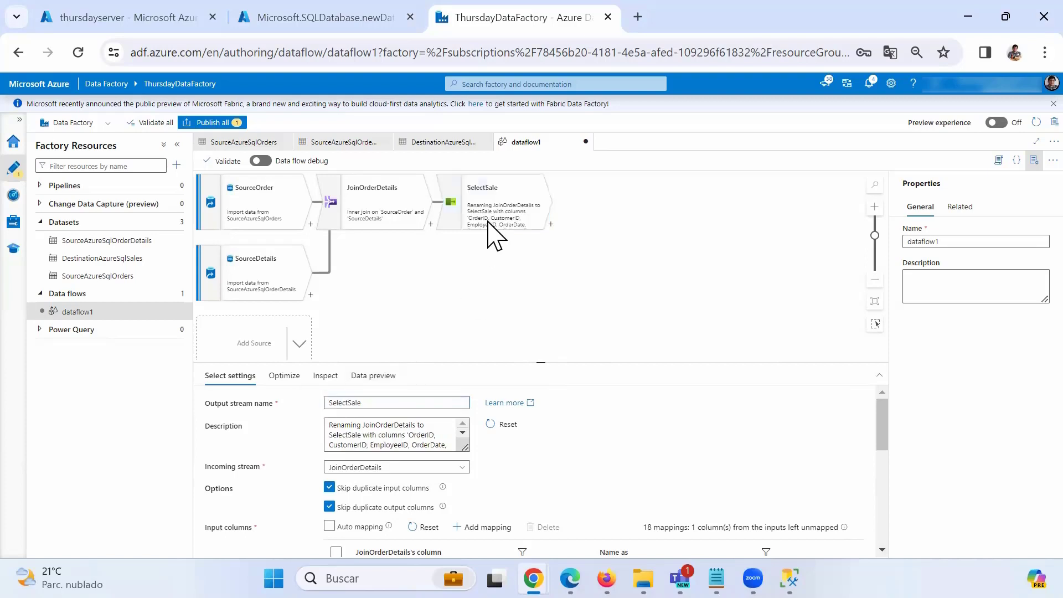
pyautogui.click(491, 224)
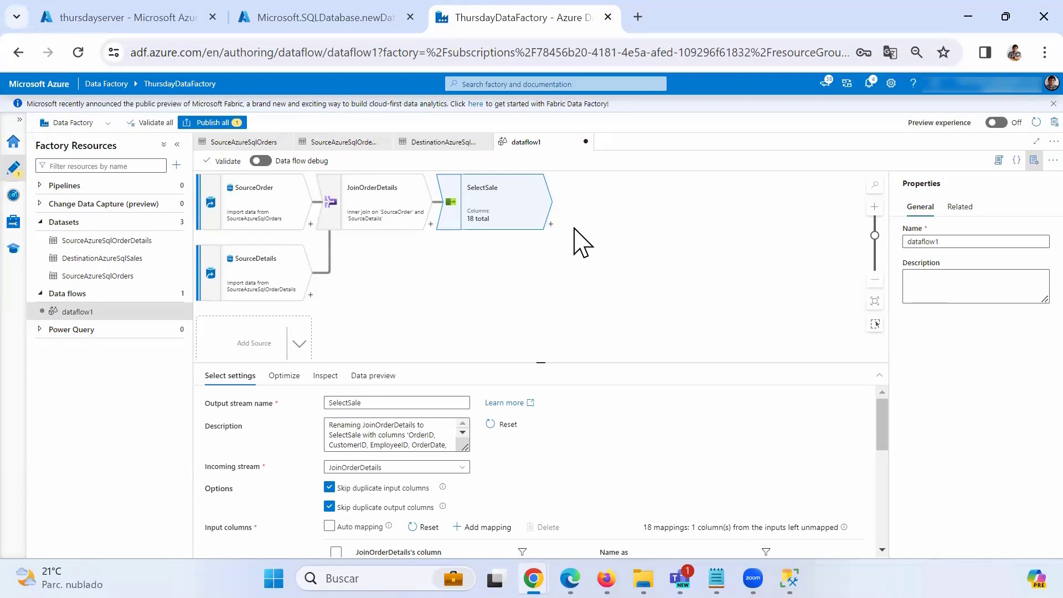
pyautogui.click(552, 225)
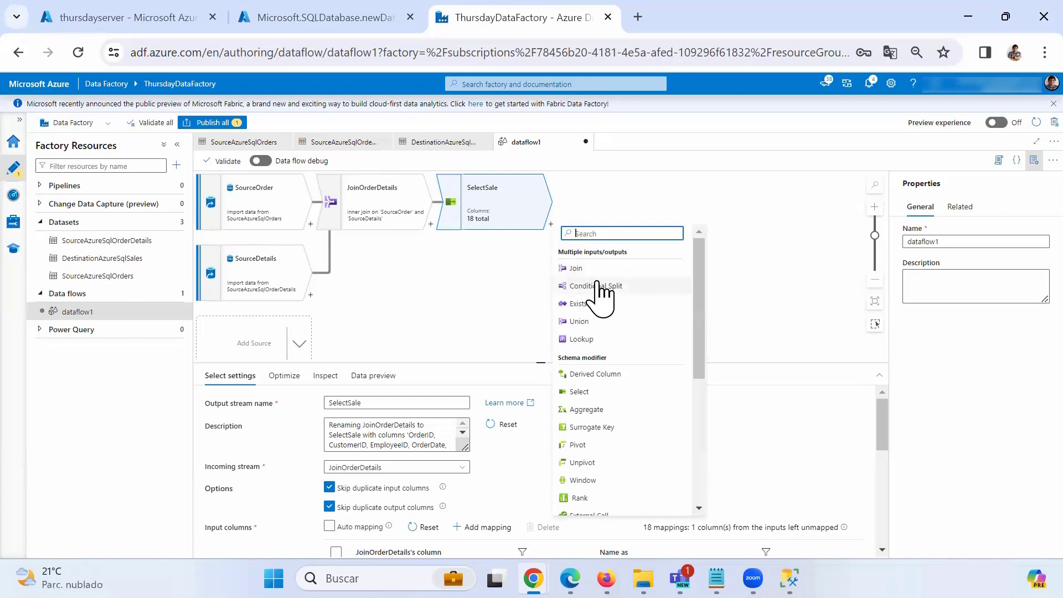
# Add a Conditional Split after SelectSale and name it SplitShipVia.
pyautogui.click(600, 288)
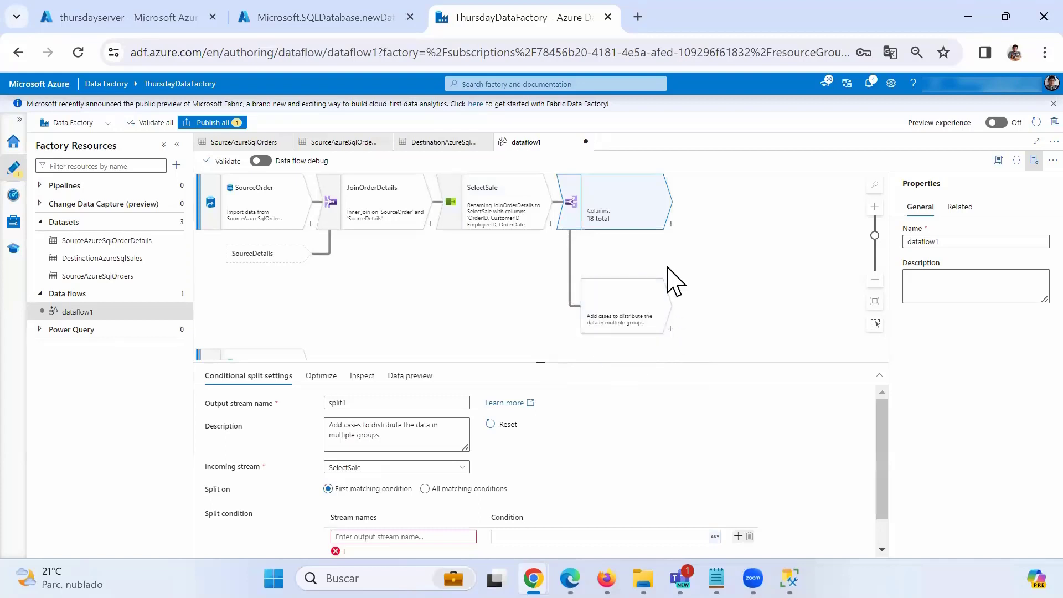
pyautogui.scroll(-1, 742, 437)
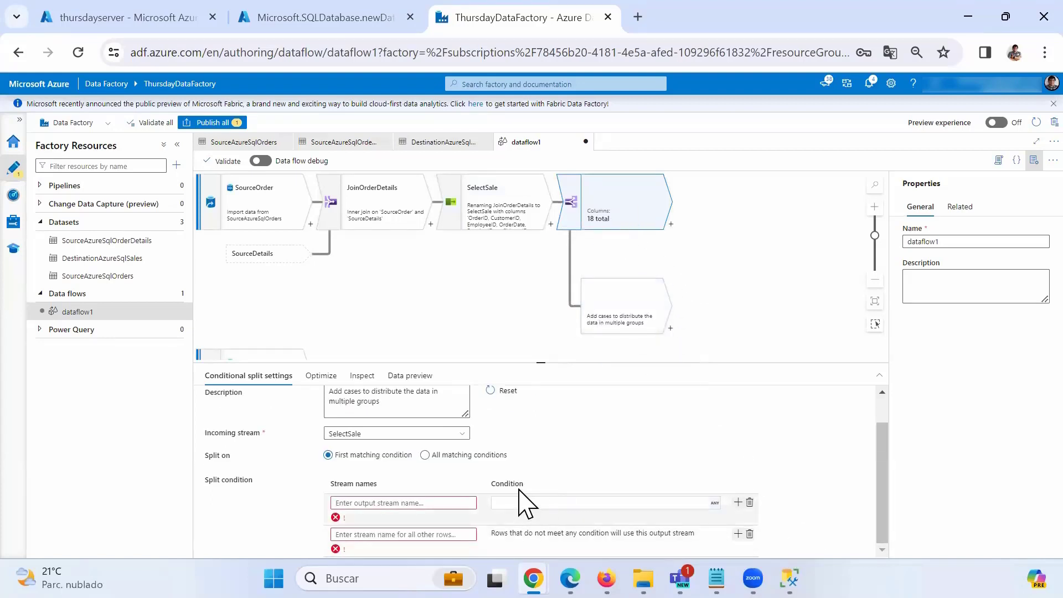
pyautogui.scroll(1, 518, 498)
pyautogui.doubleClick(361, 404)
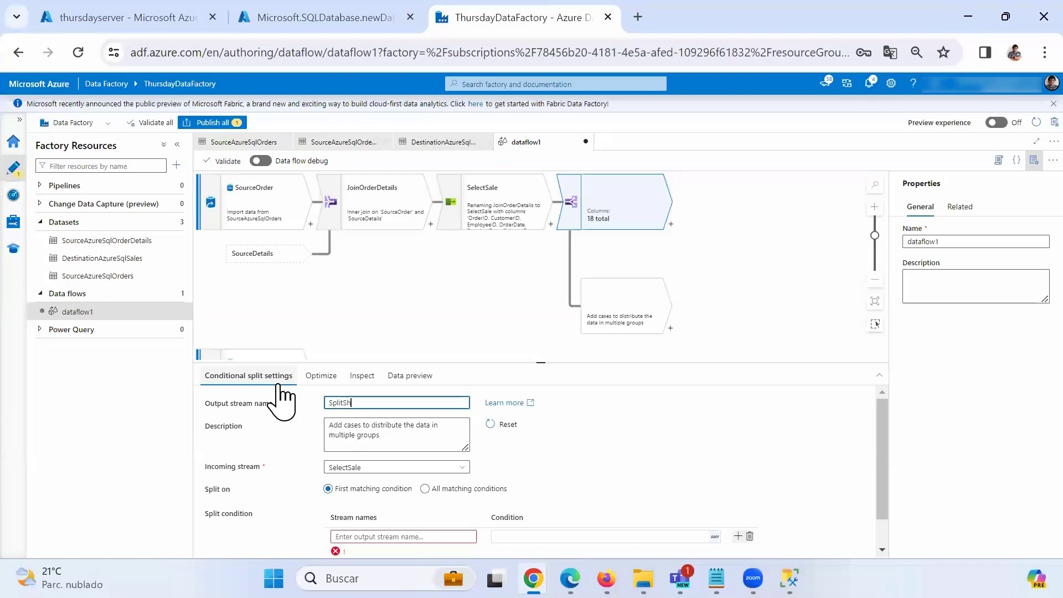
pyautogui.click(643, 213)
pyautogui.scroll(-1, 631, 446)
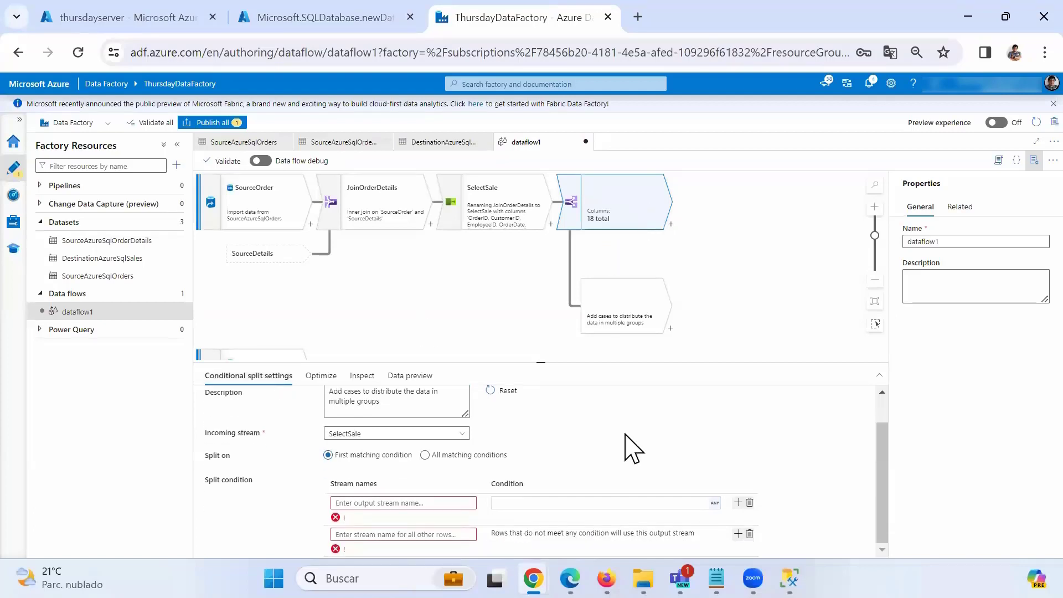
pyautogui.scroll(1, 617, 446)
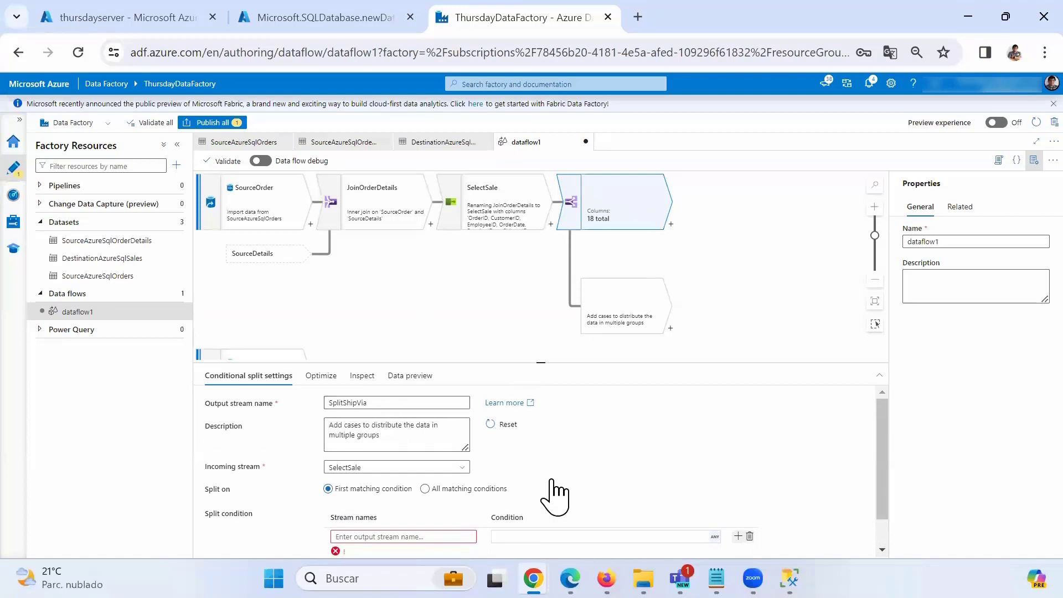
pyautogui.scroll(-1, 554, 494)
# Define the split's output streams DHL, FedeX, UPS and the default Other.
pyautogui.click(739, 533)
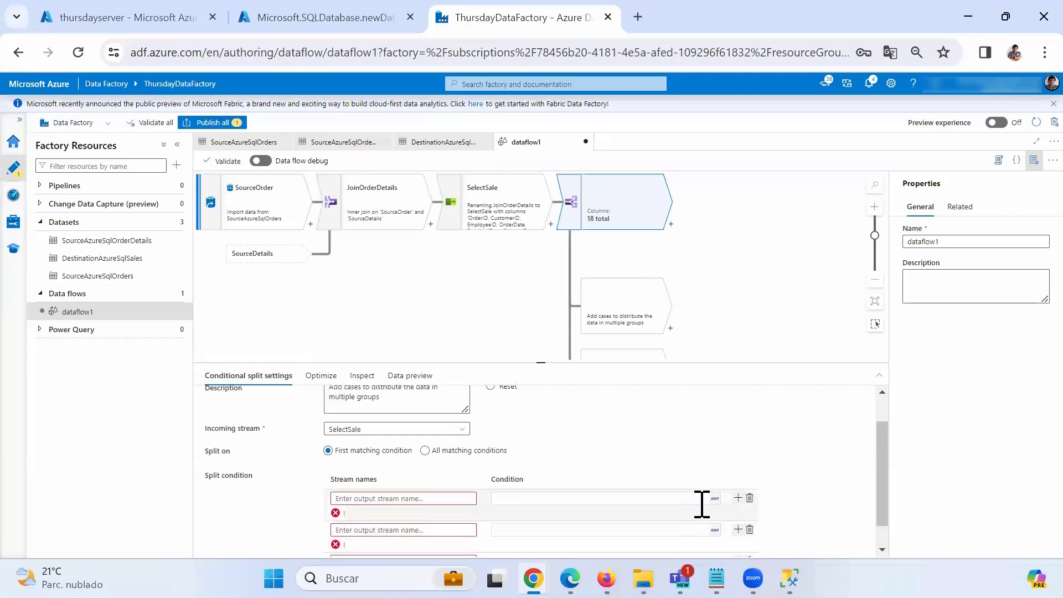
pyautogui.scroll(-1, 692, 504)
pyautogui.click(422, 471)
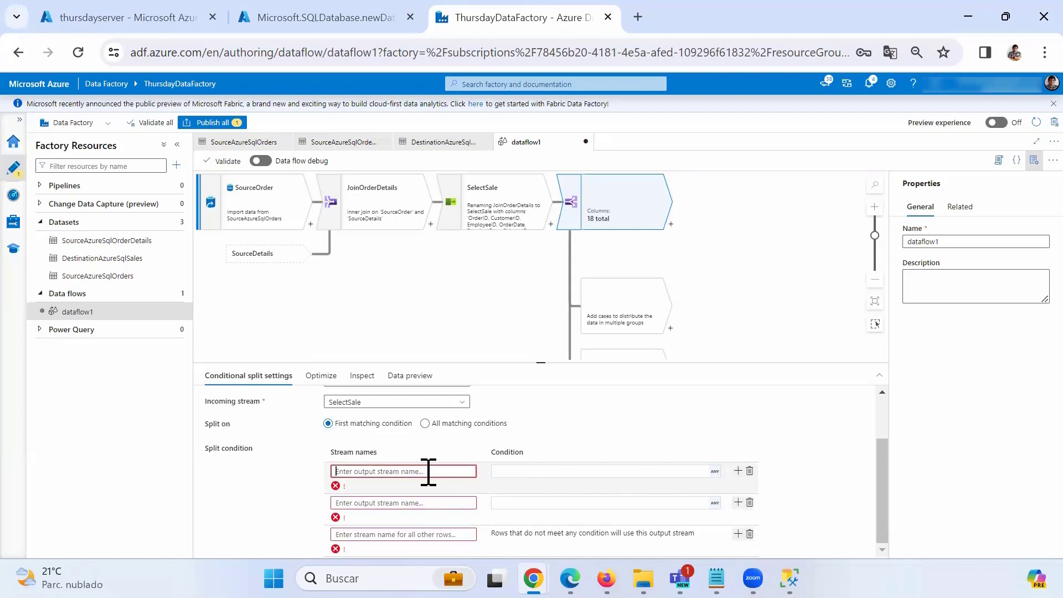
pyautogui.write('D')
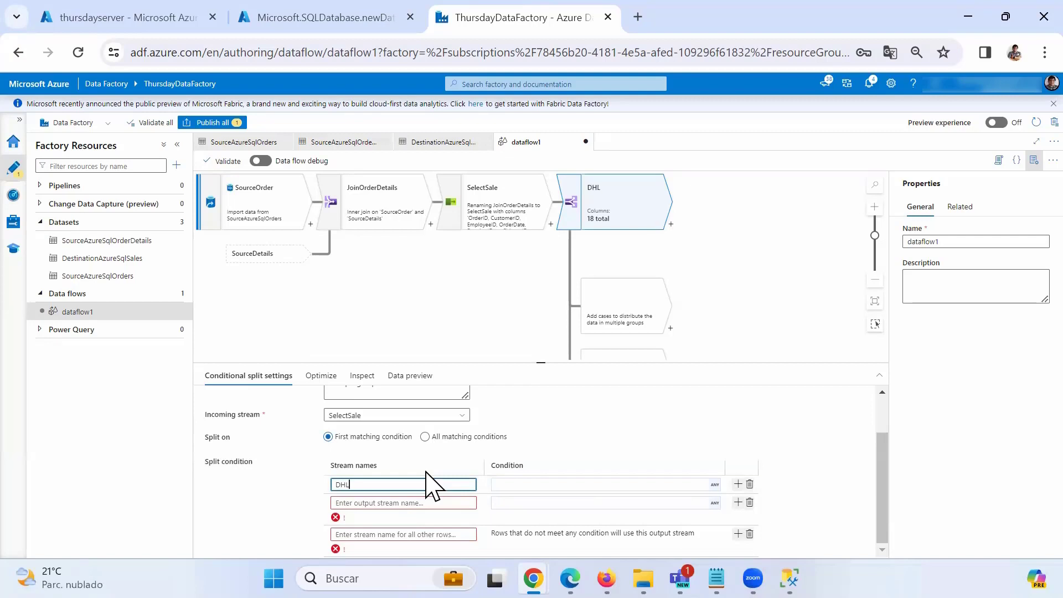
pyautogui.write('HL')
pyautogui.click(414, 499)
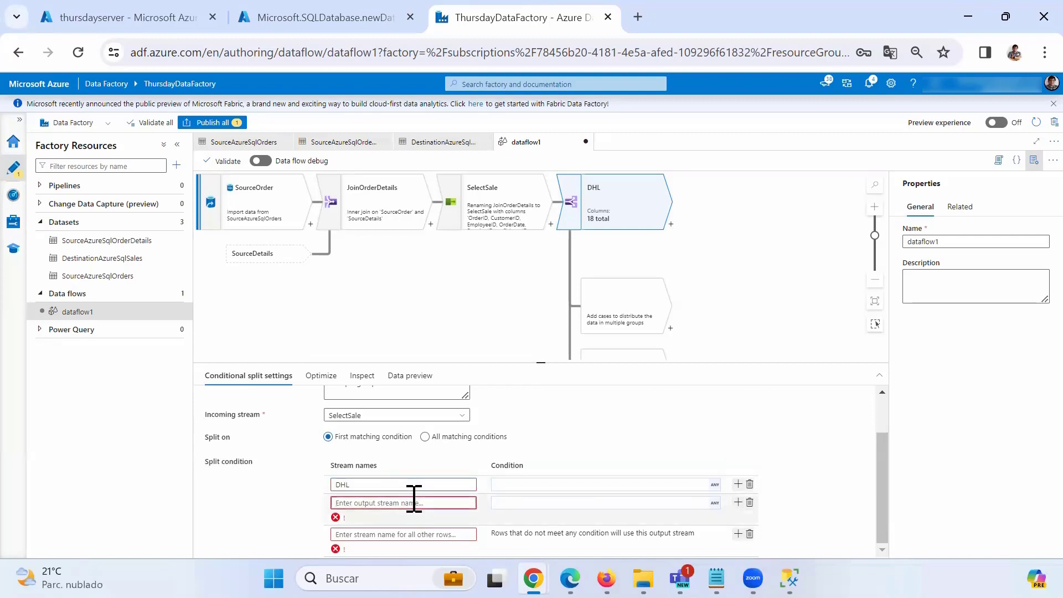
pyautogui.write('Fedex')
pyautogui.press('BackSpace')
pyautogui.write('X')
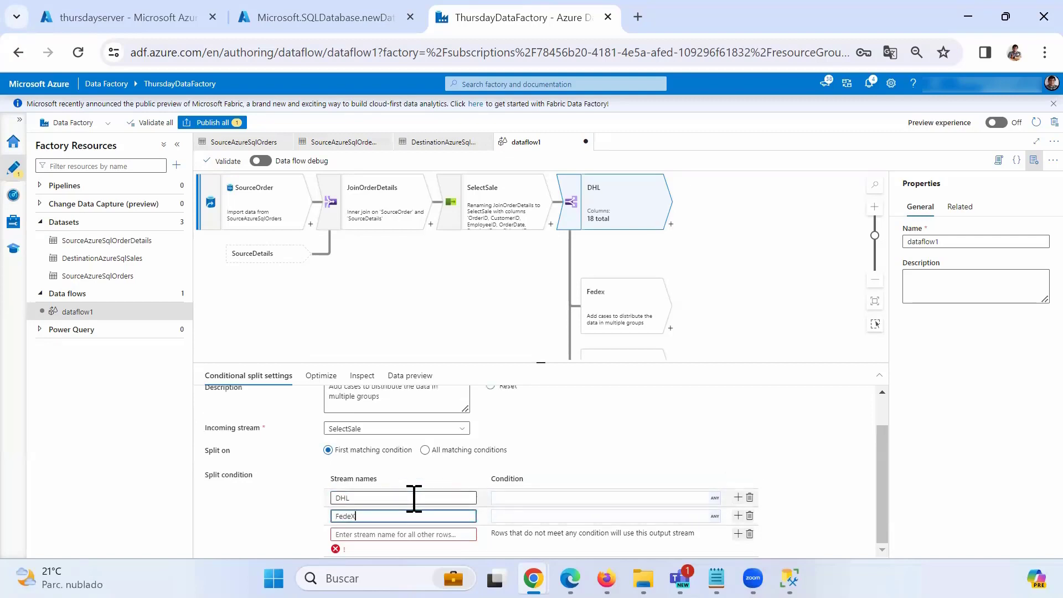
pyautogui.click(410, 535)
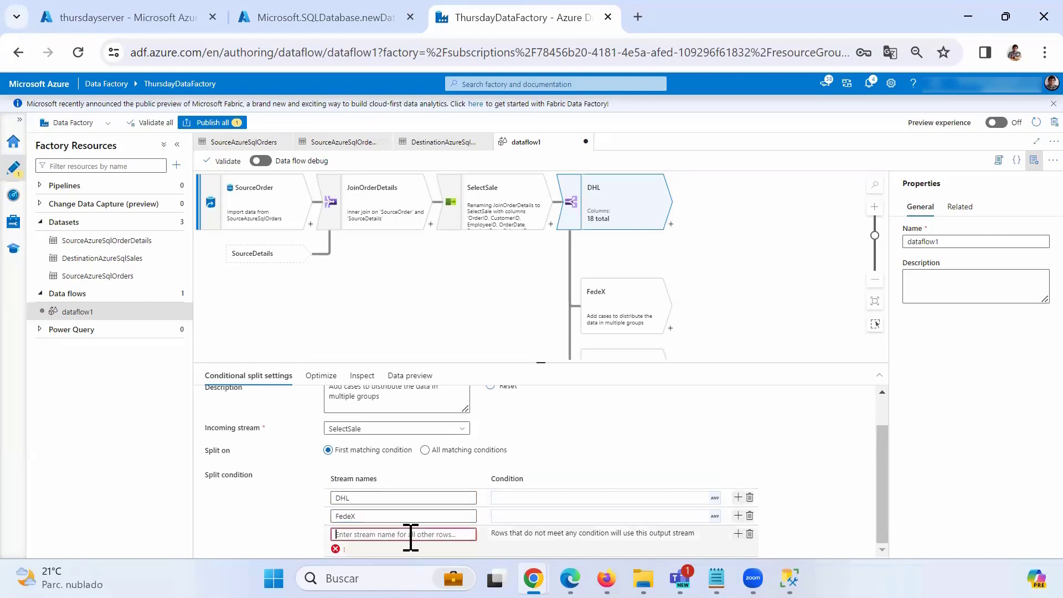
pyautogui.write('Other')
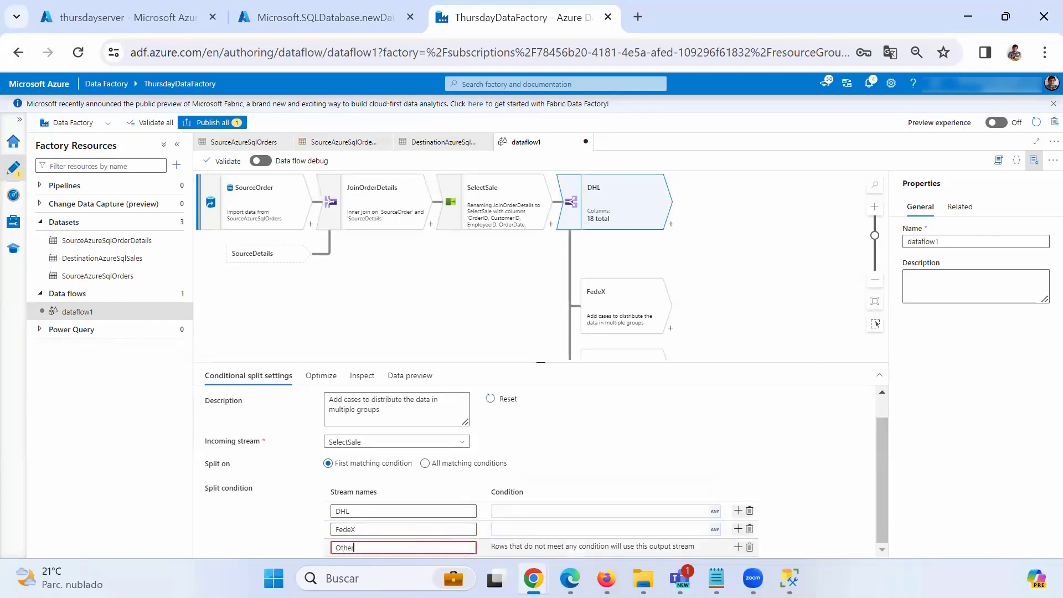
pyautogui.click(737, 530)
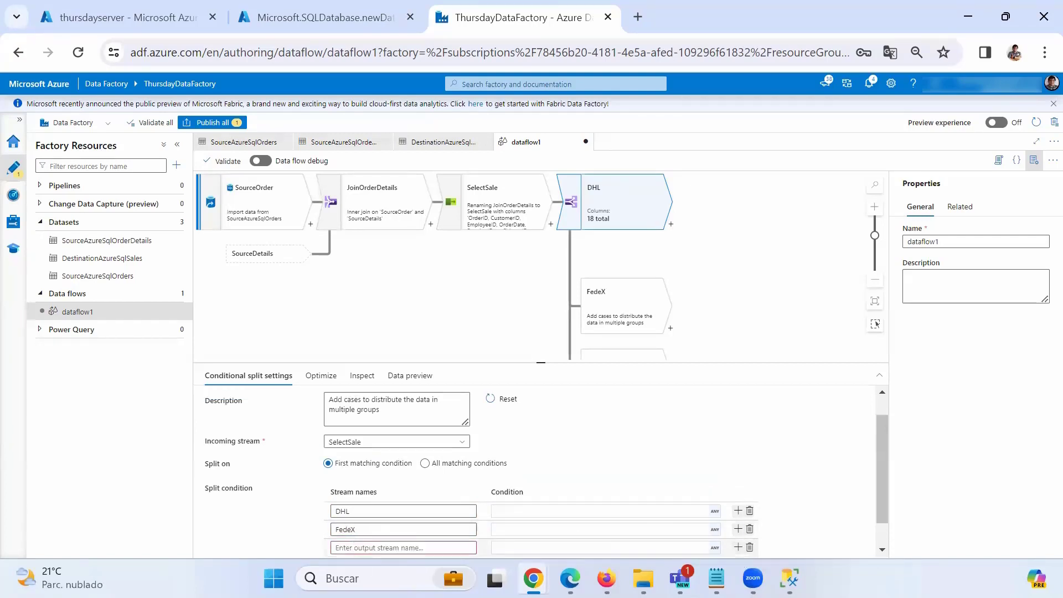
pyautogui.write('UPS')
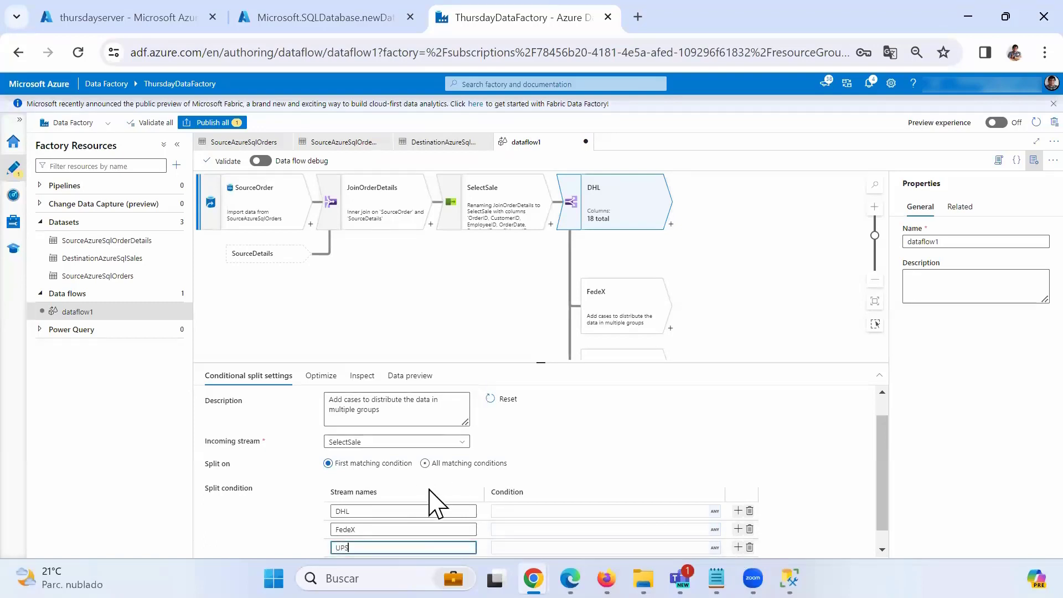
pyautogui.scroll(-1, 456, 493)
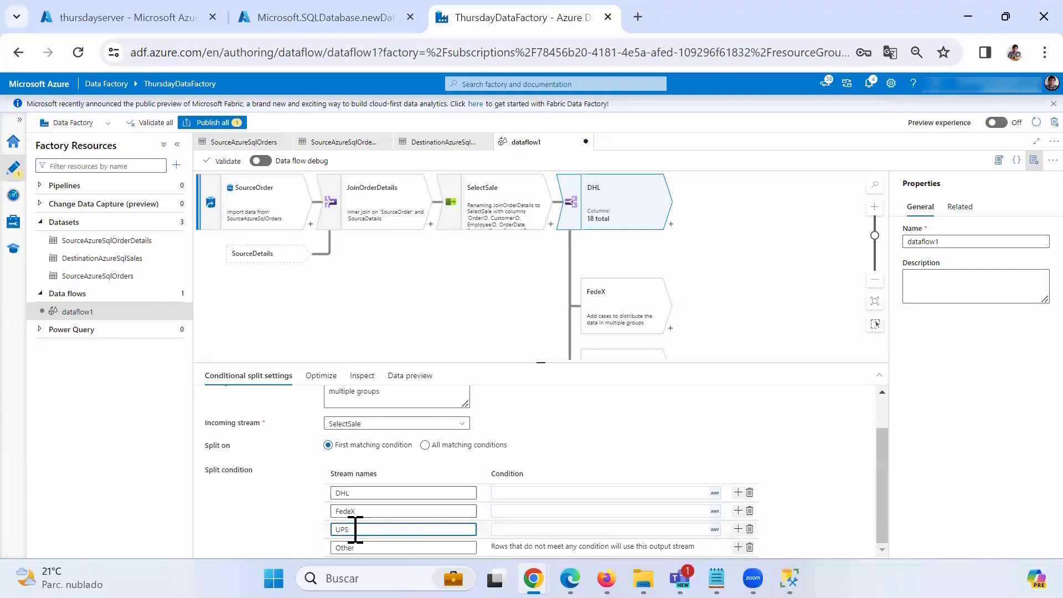
# Enter ShipVia==1 as the DHL split condition.
pyautogui.click(498, 492)
pyautogui.write('S')
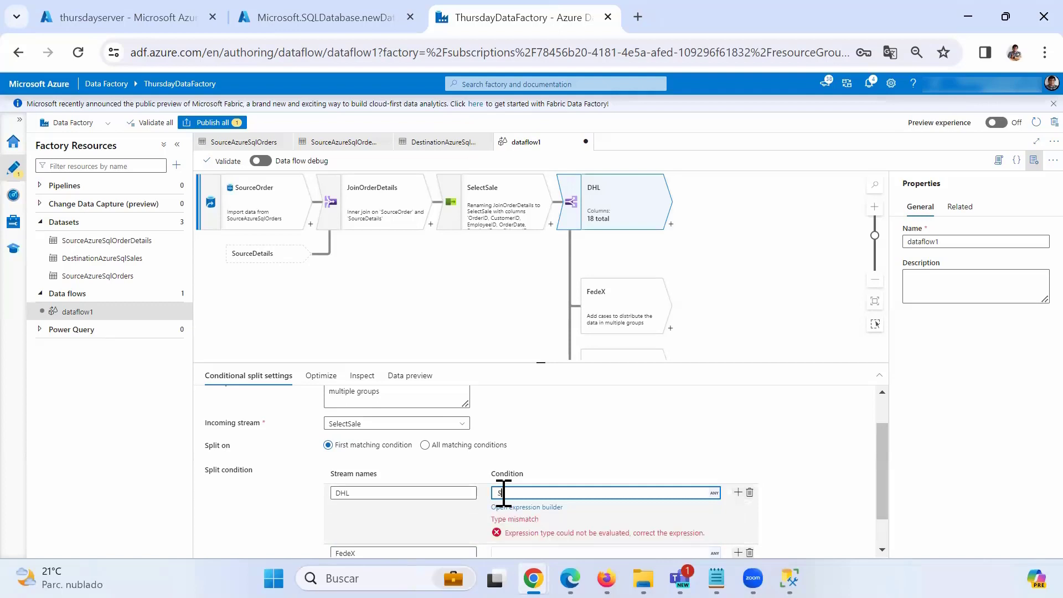
pyautogui.write('hipVia==1')
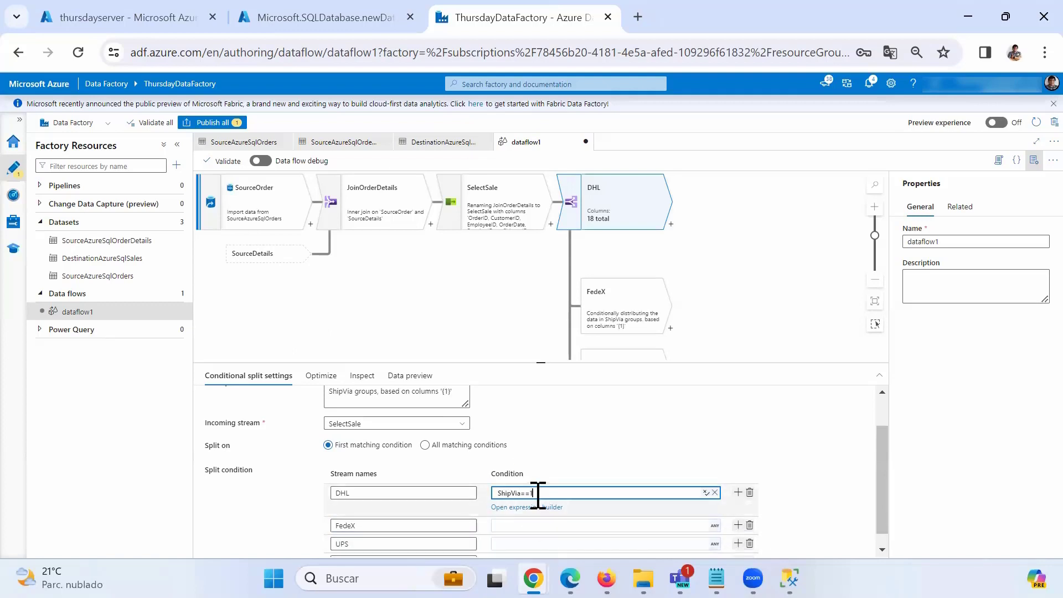
pyautogui.moveTo(541, 493); pyautogui.dragTo(471, 498)
pyautogui.hotkey('ctrl', 'c')
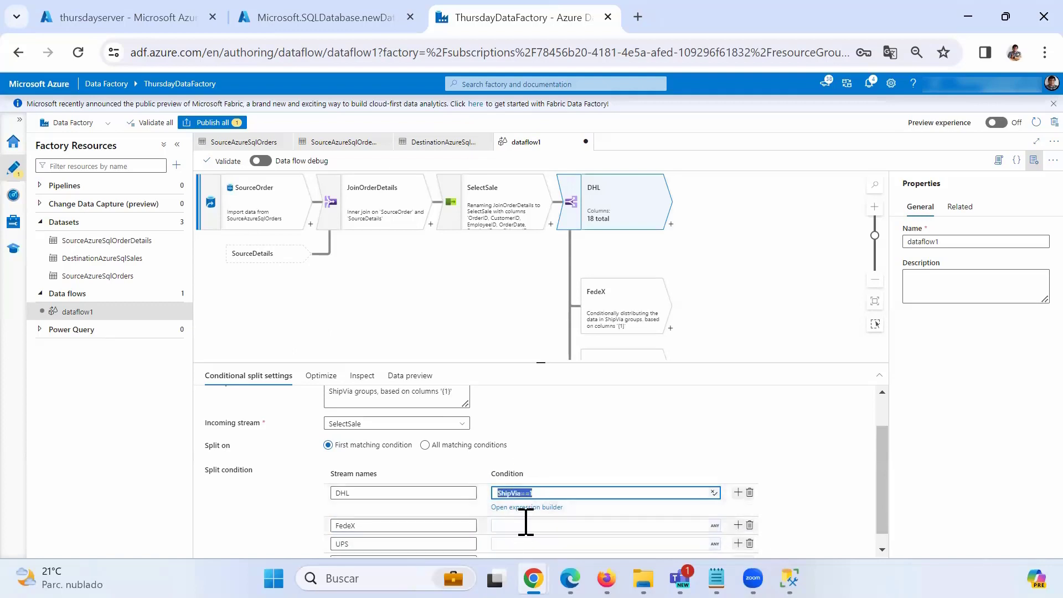
# Reuse that condition as ShipVia==2 for FedeX and ShipVia==3 for UPS.
pyautogui.click(525, 523)
pyautogui.hotkey('ctrl', 'v')
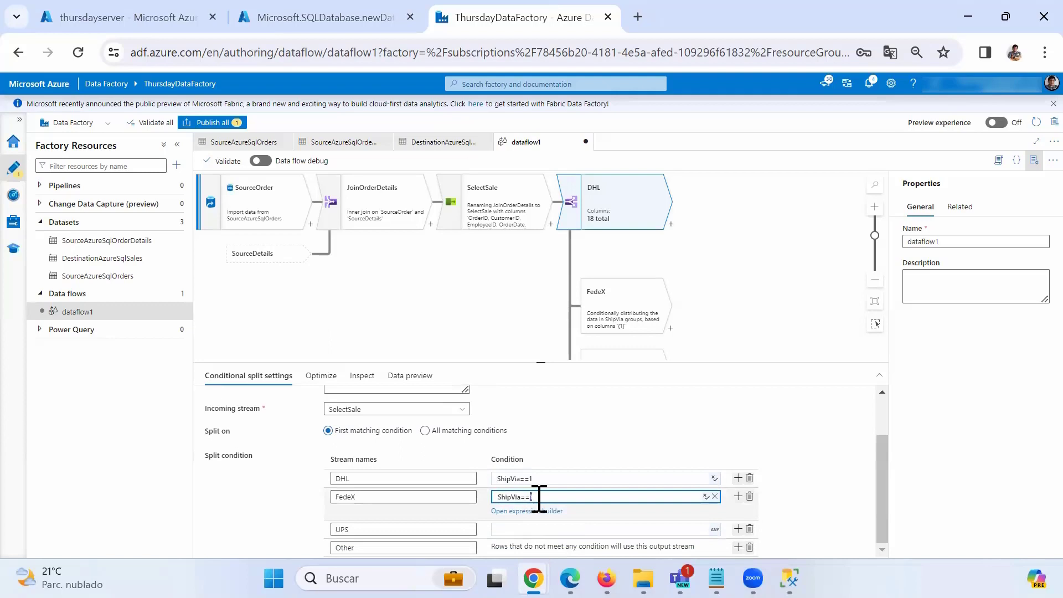
pyautogui.write('2')
pyautogui.click(529, 530)
pyautogui.hotkey('ctrl', 'v')
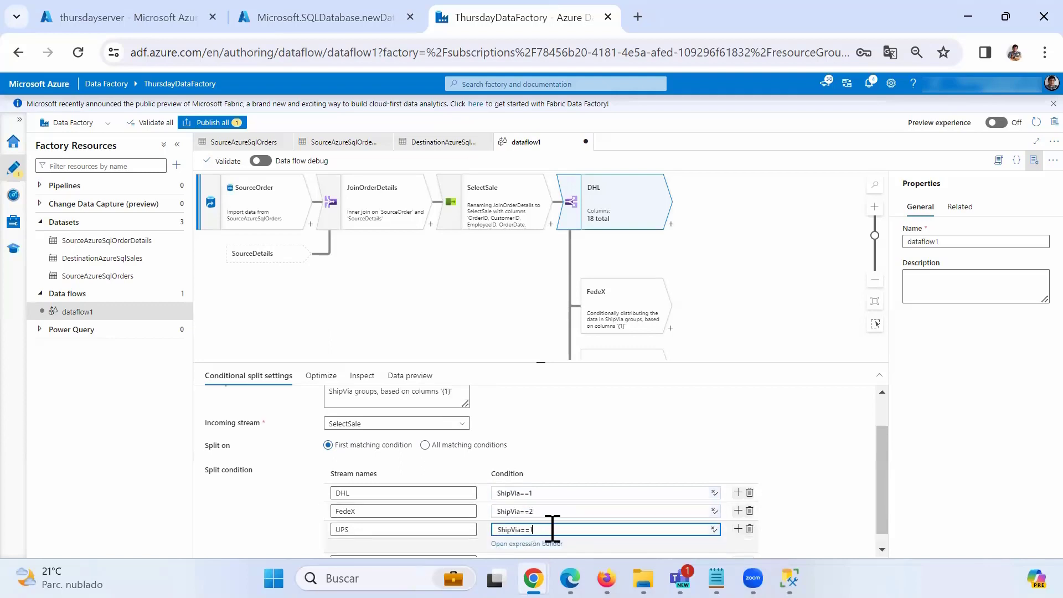
pyautogui.press('BackSpace')
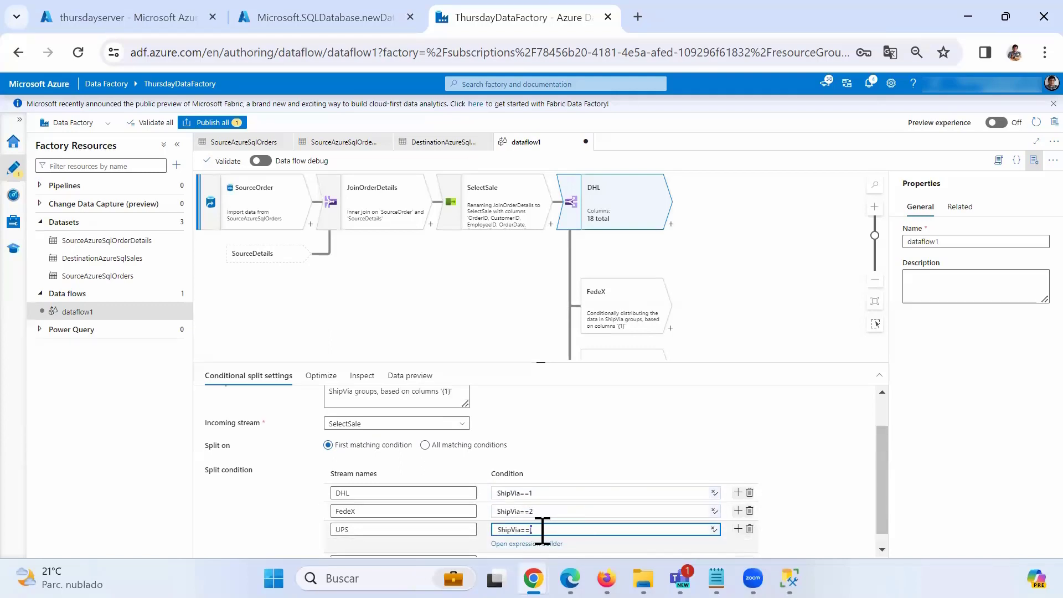
pyautogui.write('3')
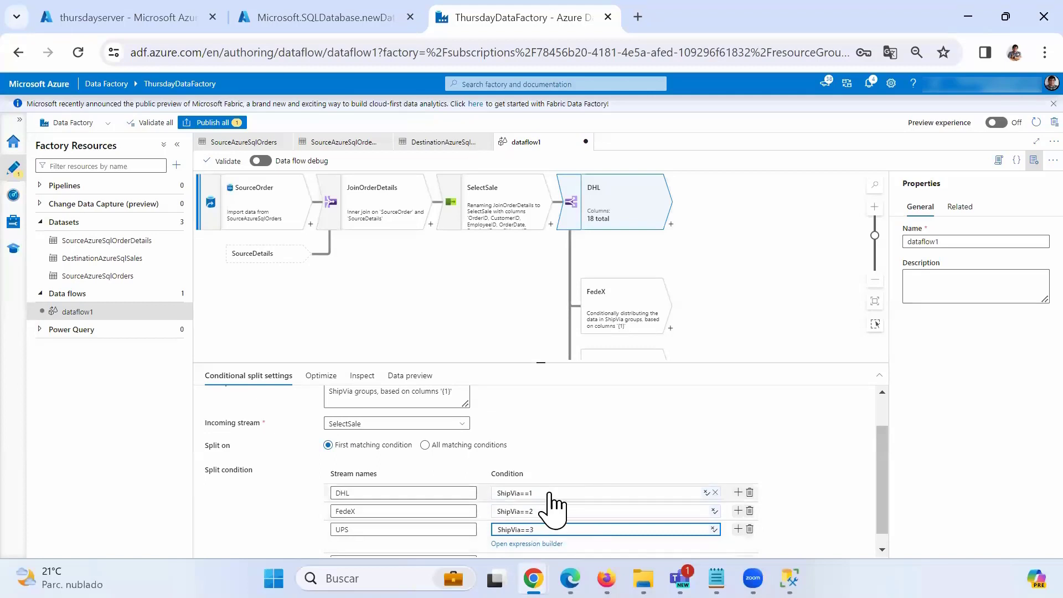
pyautogui.click(548, 493)
pyautogui.click(595, 435)
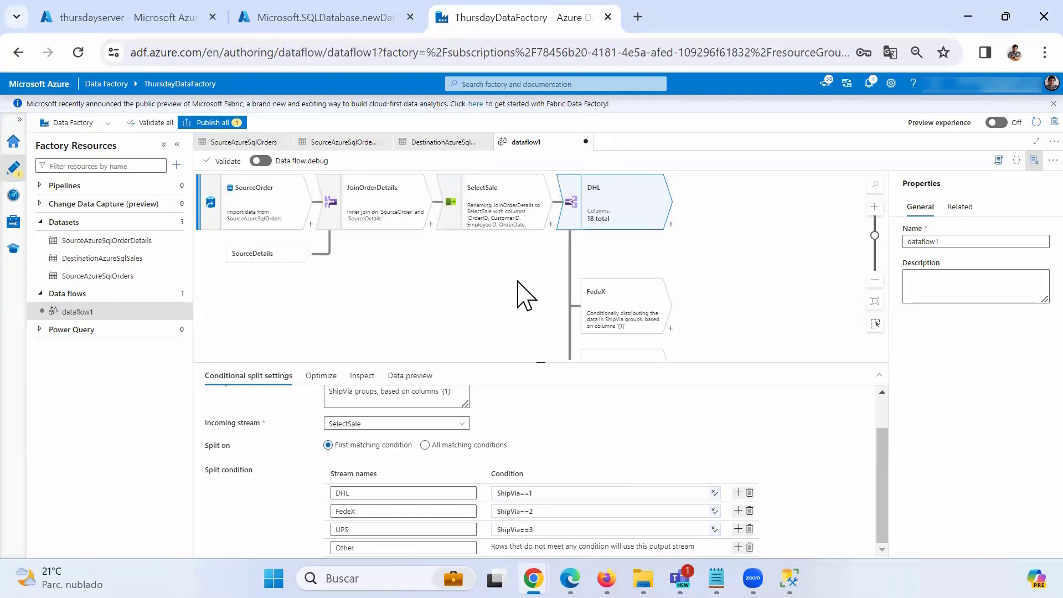
pyautogui.moveTo(520, 294); pyautogui.dragTo(390, 282)
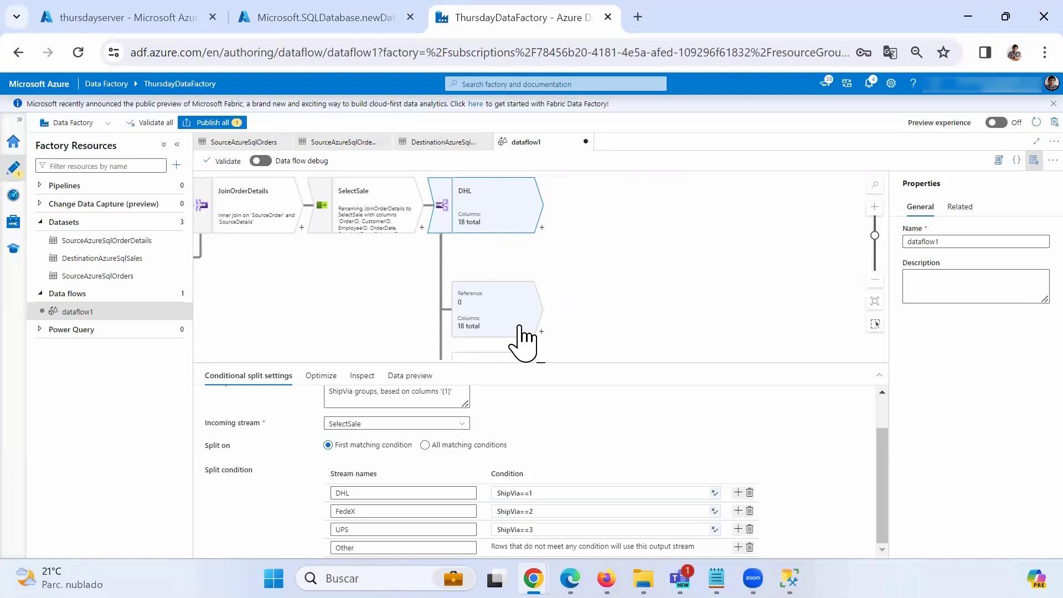
# Attach a Derived Column step to each of the DHL, FedeX, UPS and Other split outputs.
pyautogui.click(542, 228)
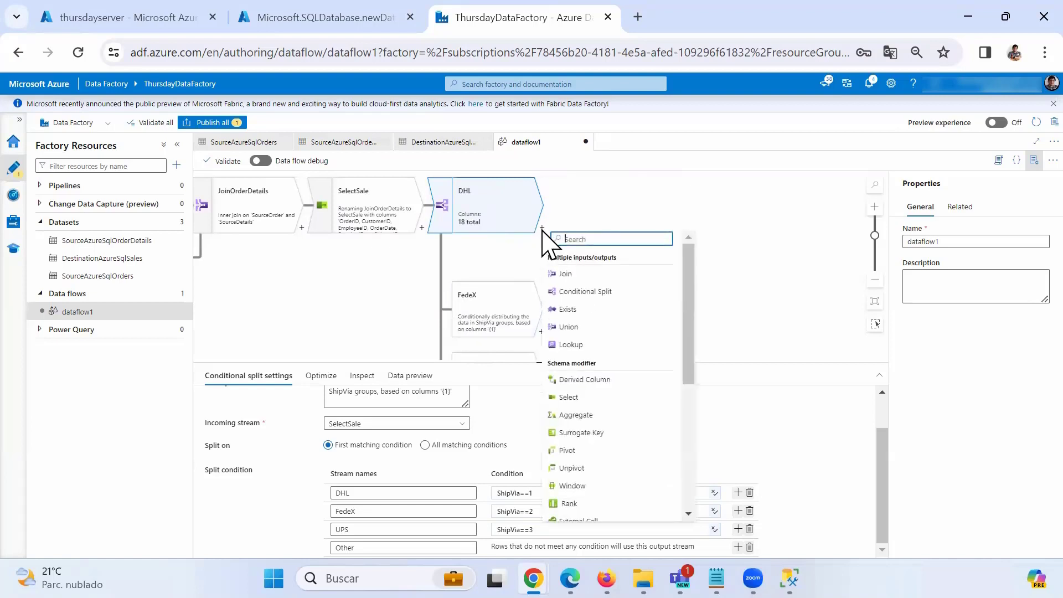
pyautogui.click(601, 382)
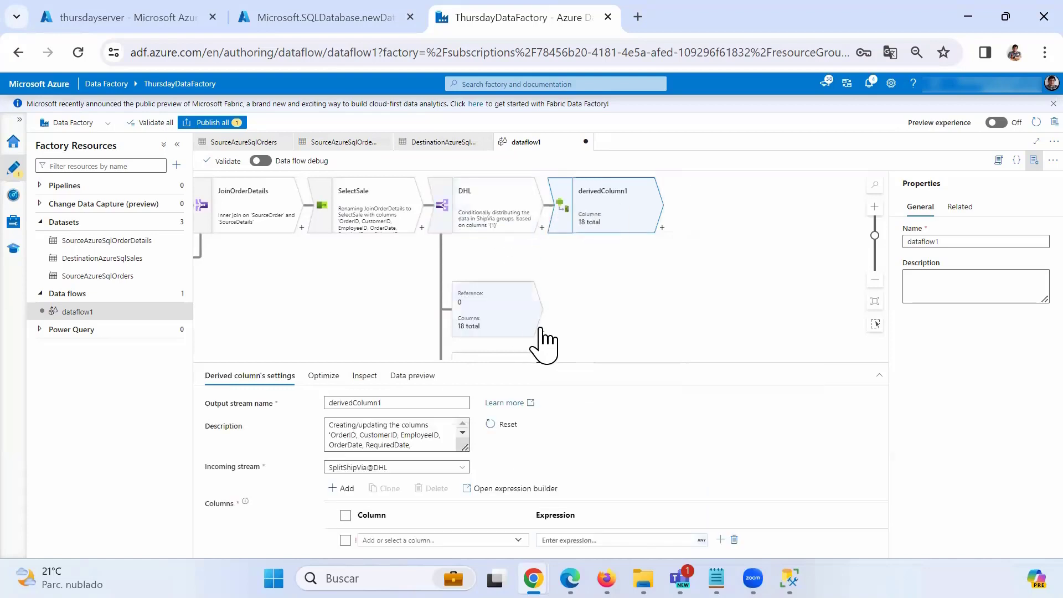
pyautogui.click(542, 331)
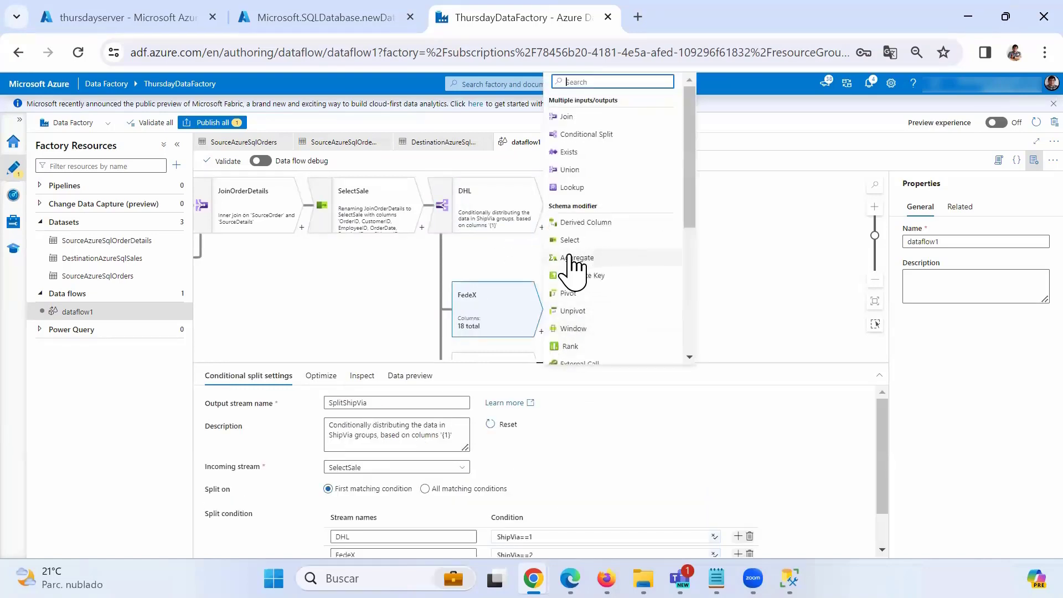
pyautogui.click(592, 226)
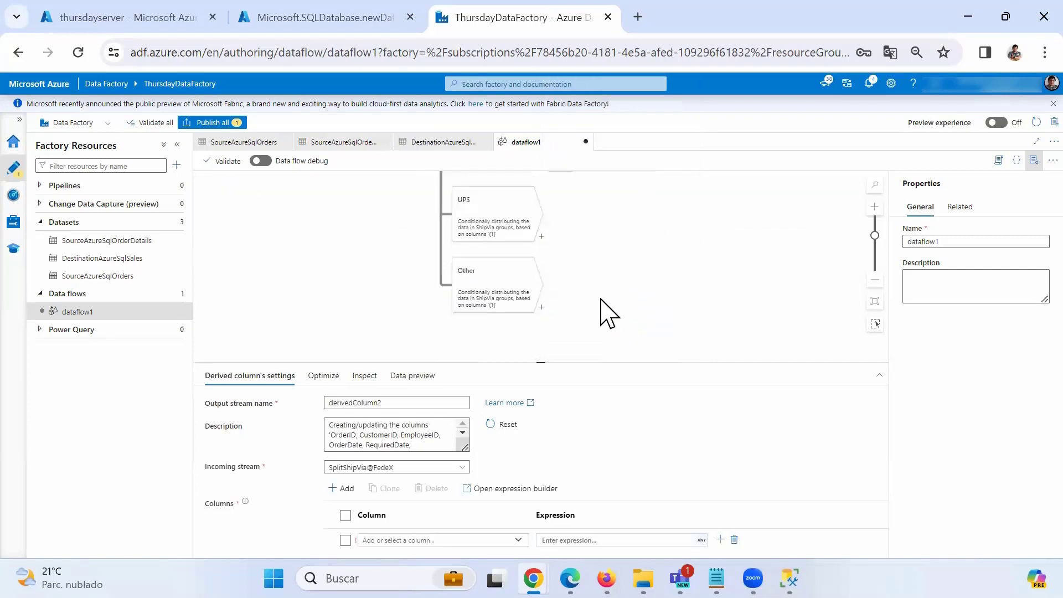
pyautogui.click(541, 320)
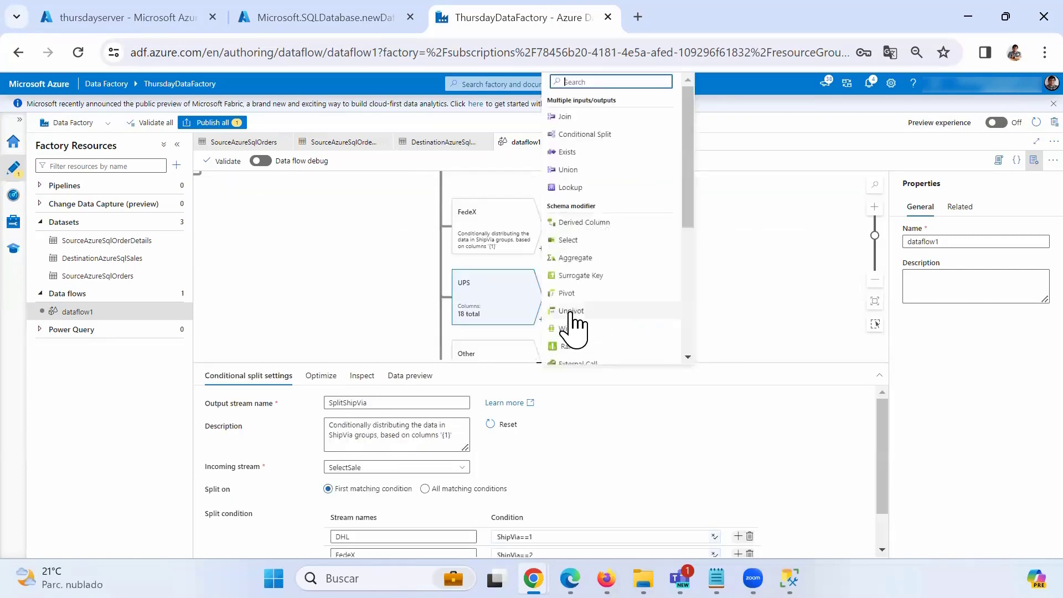
pyautogui.click(600, 225)
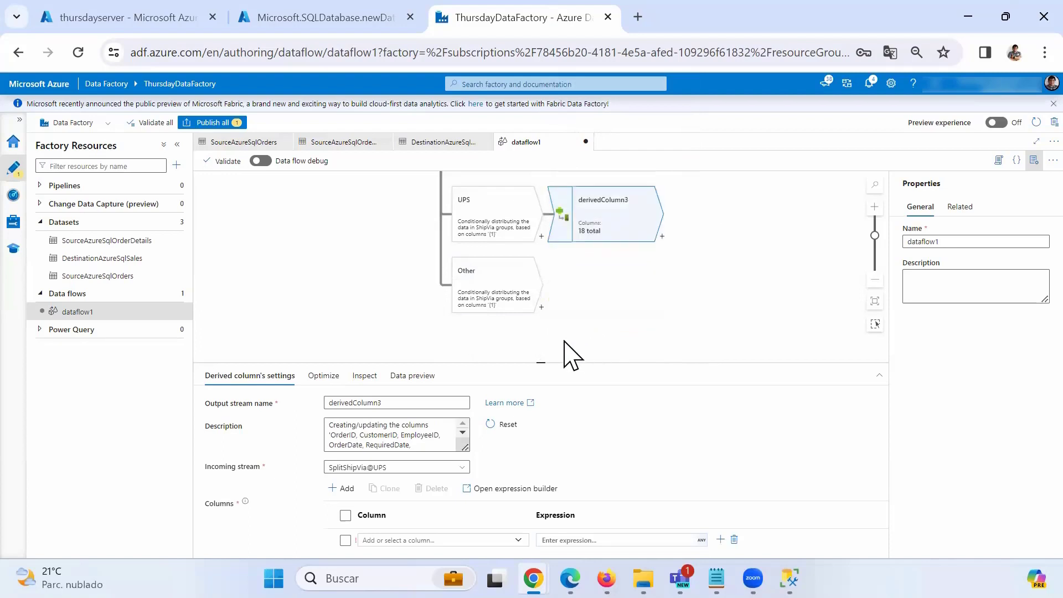
pyautogui.click(542, 308)
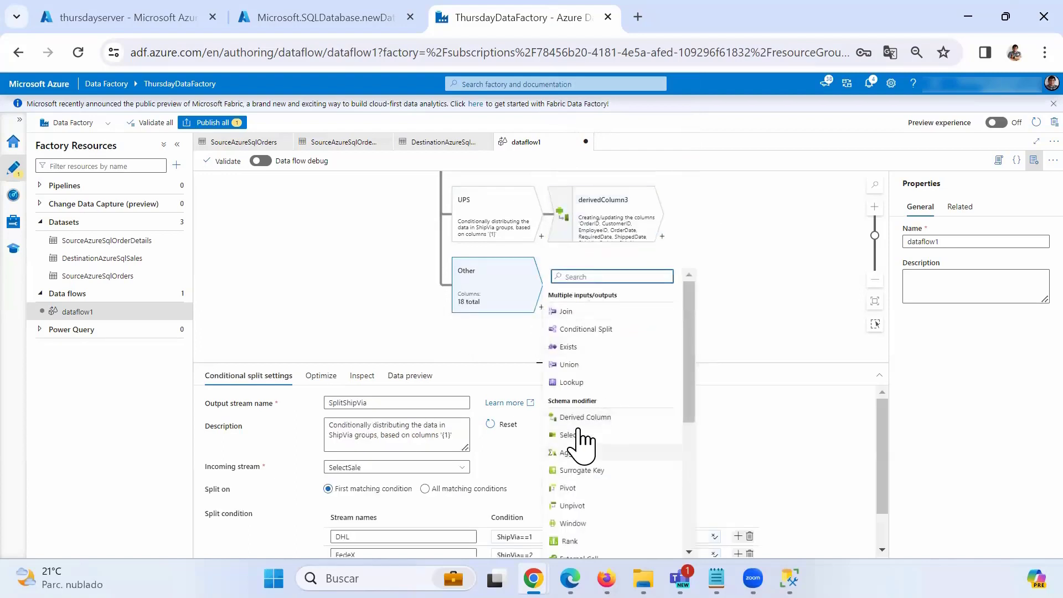
pyautogui.click(609, 417)
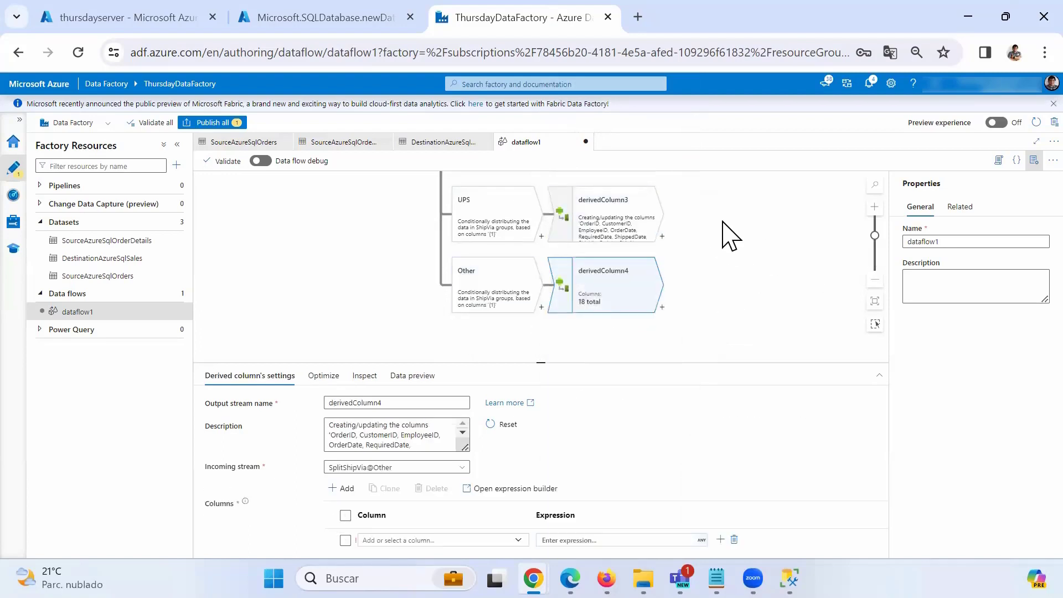
pyautogui.moveTo(674, 283); pyautogui.dragTo(666, 291)
pyautogui.moveTo(686, 235); pyautogui.dragTo(645, 294)
pyautogui.click(528, 226)
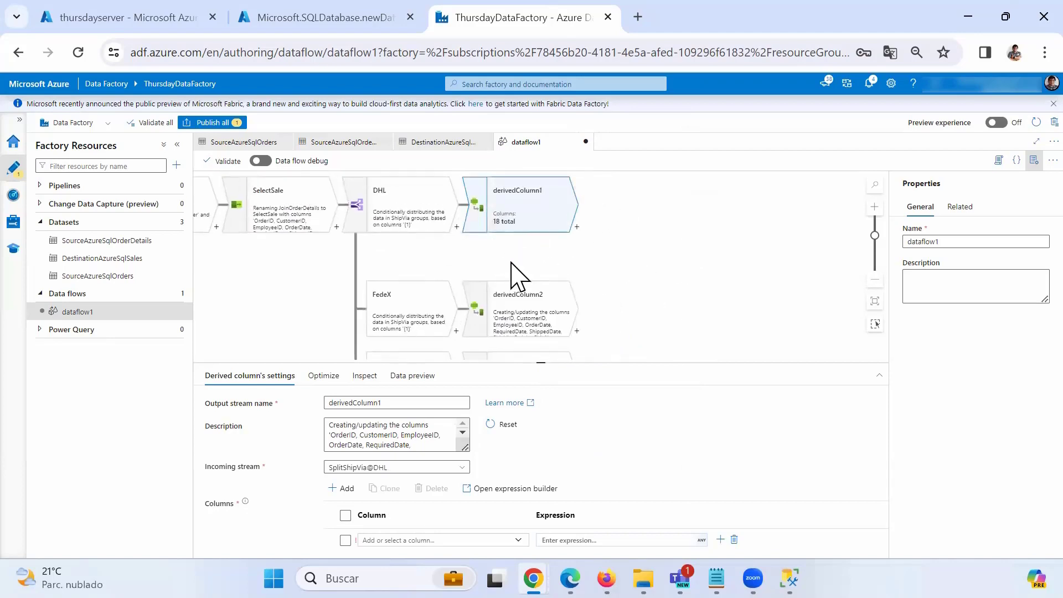
# Rename the DHL and FedeX derived columns to derivedColumnDHL and derivedColumnFedex.
pyautogui.moveTo(381, 403); pyautogui.dragTo(299, 398)
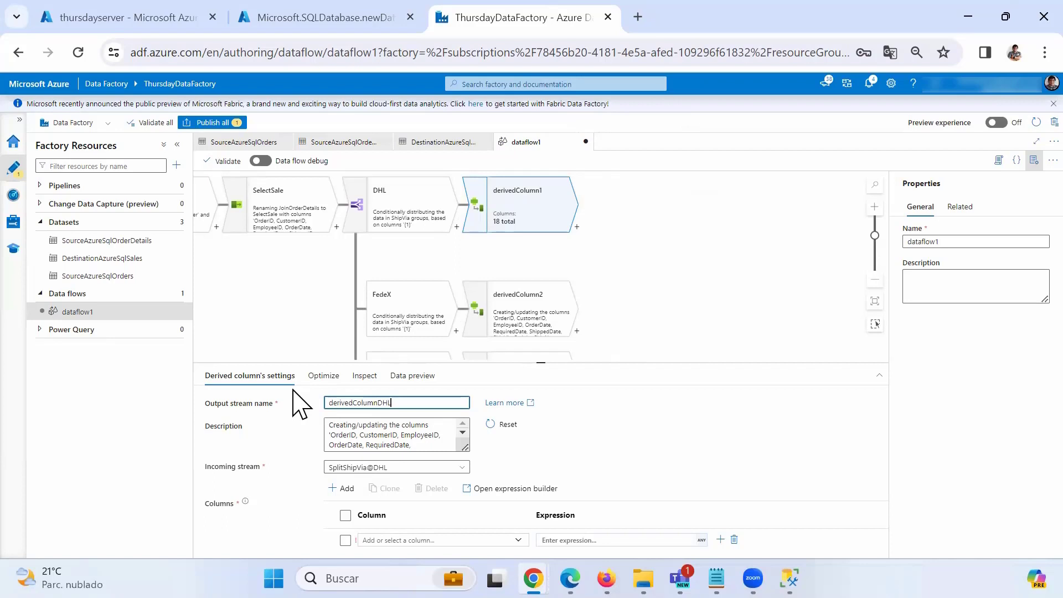
pyautogui.click(512, 330)
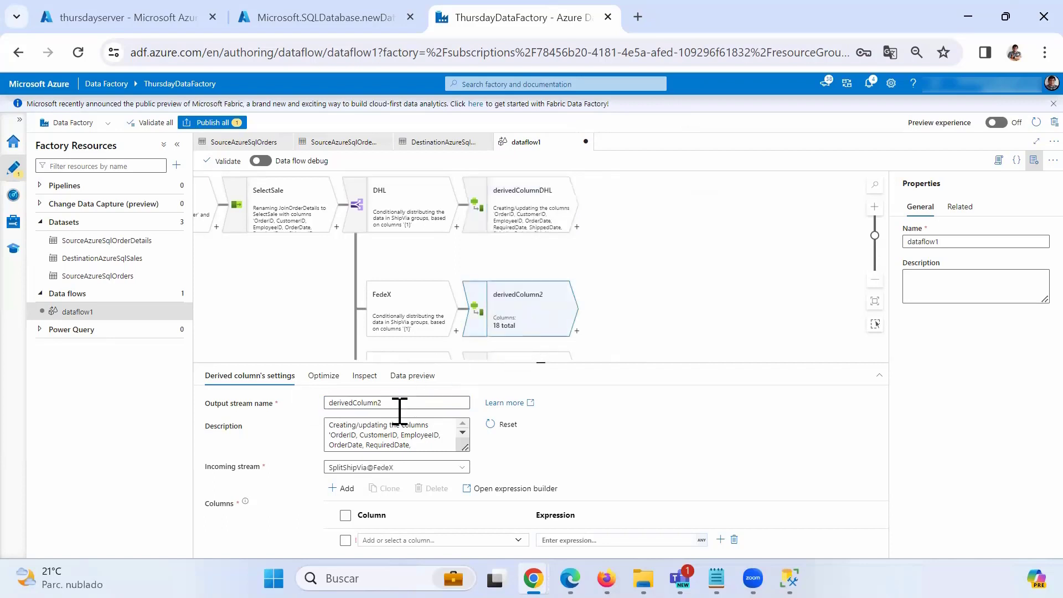
pyautogui.moveTo(378, 410); pyautogui.dragTo(411, 410)
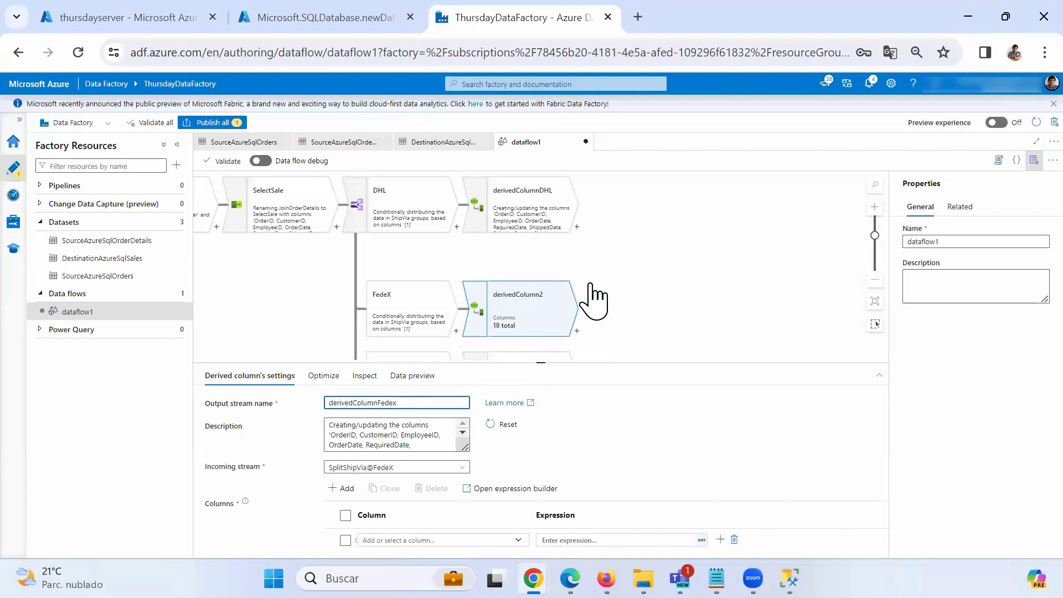
# Rename the UPS and Other derived columns to derivedColumnUPS and derivedColumnOther.
pyautogui.moveTo(625, 284); pyautogui.dragTo(626, 222)
pyautogui.click(526, 326)
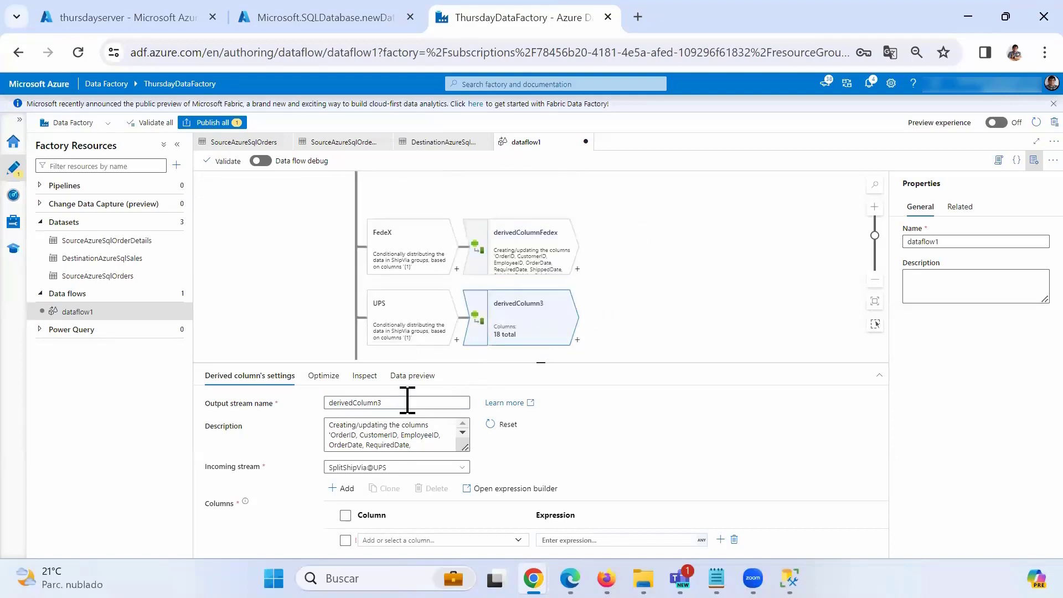
pyautogui.moveTo(380, 407); pyautogui.dragTo(405, 407)
pyautogui.write('UPS')
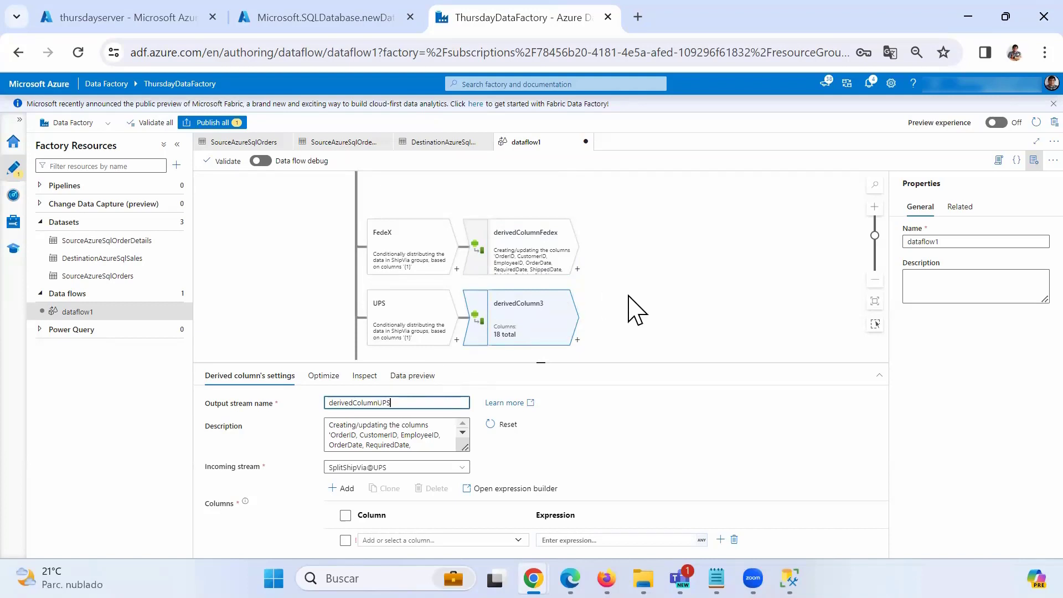
pyautogui.scroll(-1, 609, 301)
pyautogui.click(519, 330)
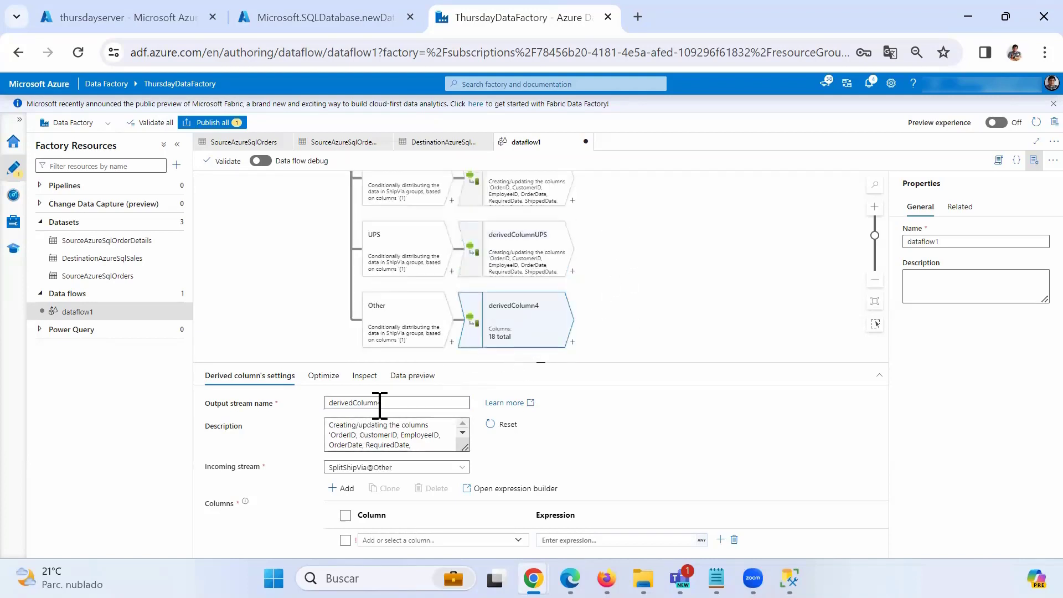
pyautogui.moveTo(381, 402); pyautogui.dragTo(407, 403)
pyautogui.click(649, 321)
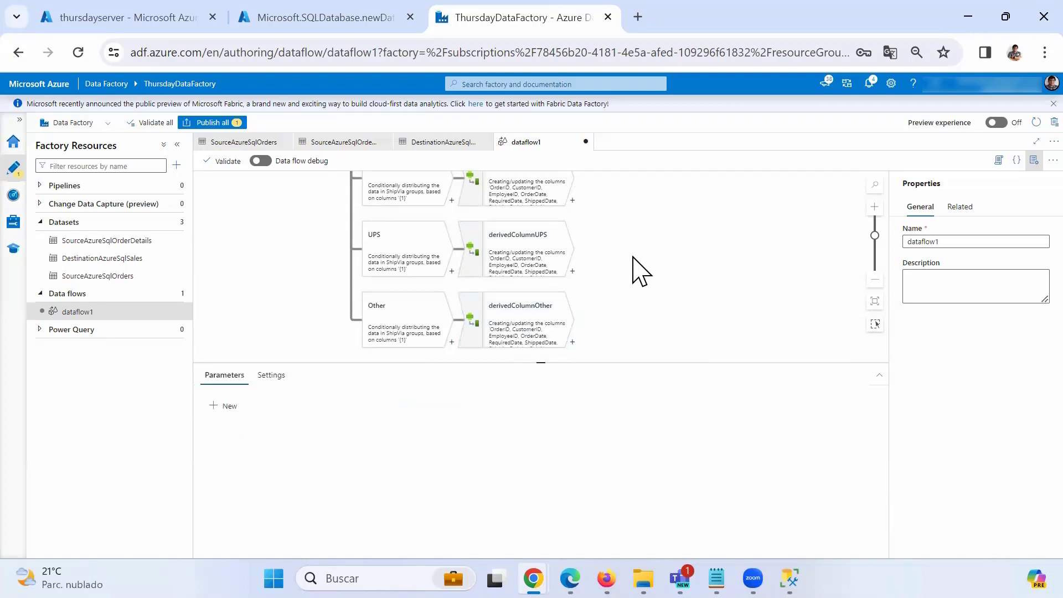
pyautogui.scroll(3, 631, 255)
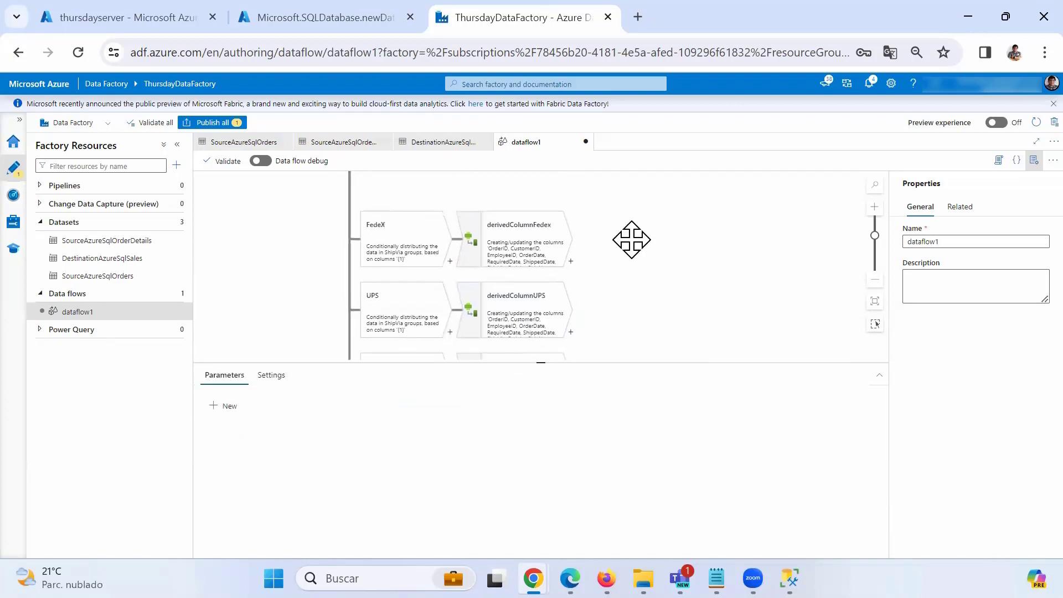
# Make derivedColumnDHL set the ShipVia column to 'DHL', then switch to Management Studio.
pyautogui.click(499, 200)
pyautogui.moveTo(544, 365); pyautogui.dragTo(556, 268)
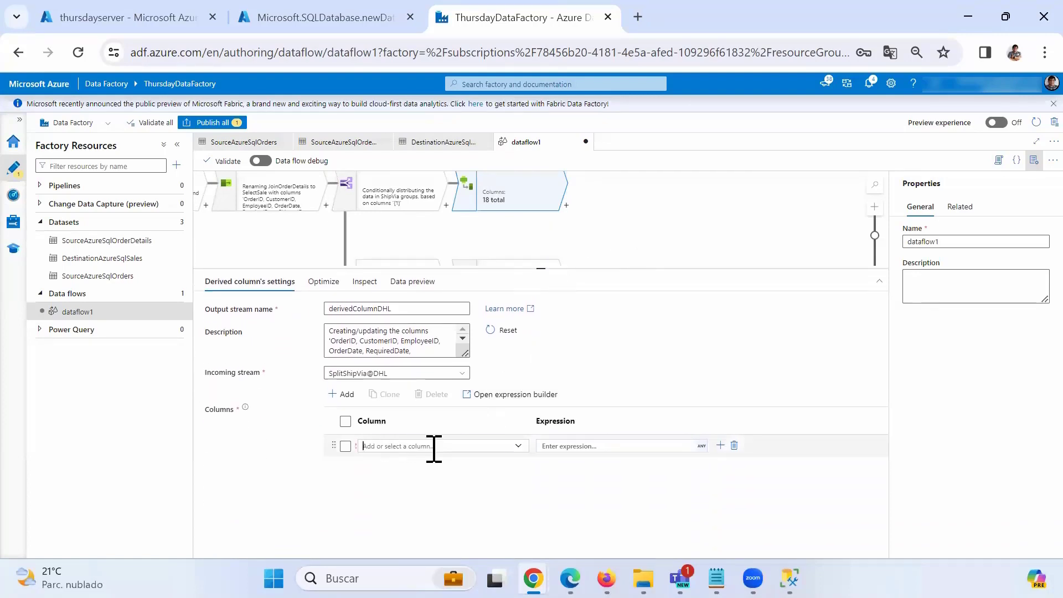
pyautogui.click(519, 448)
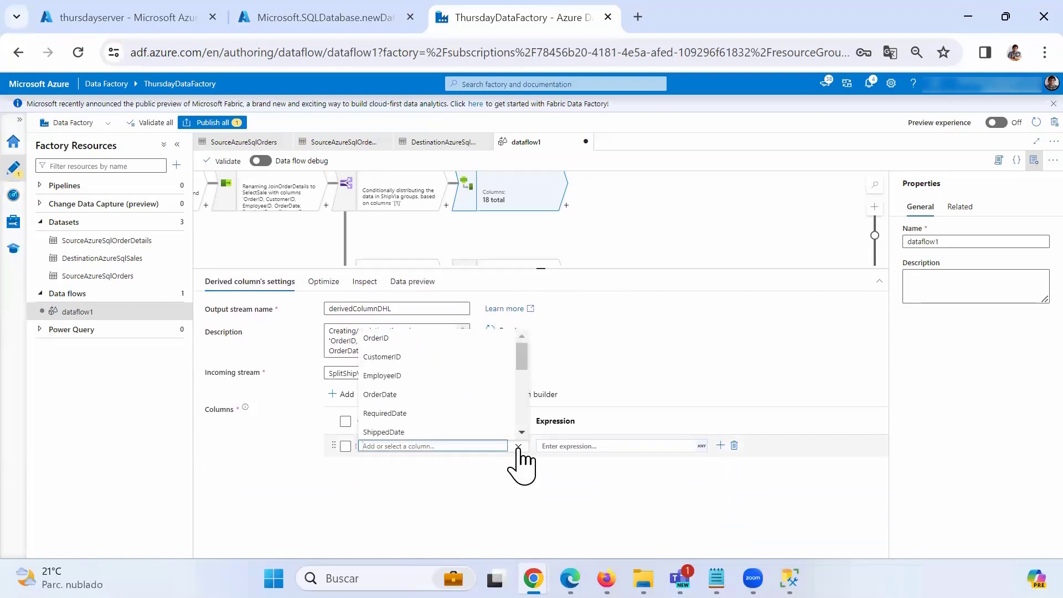
pyautogui.scroll(-3, 439, 415)
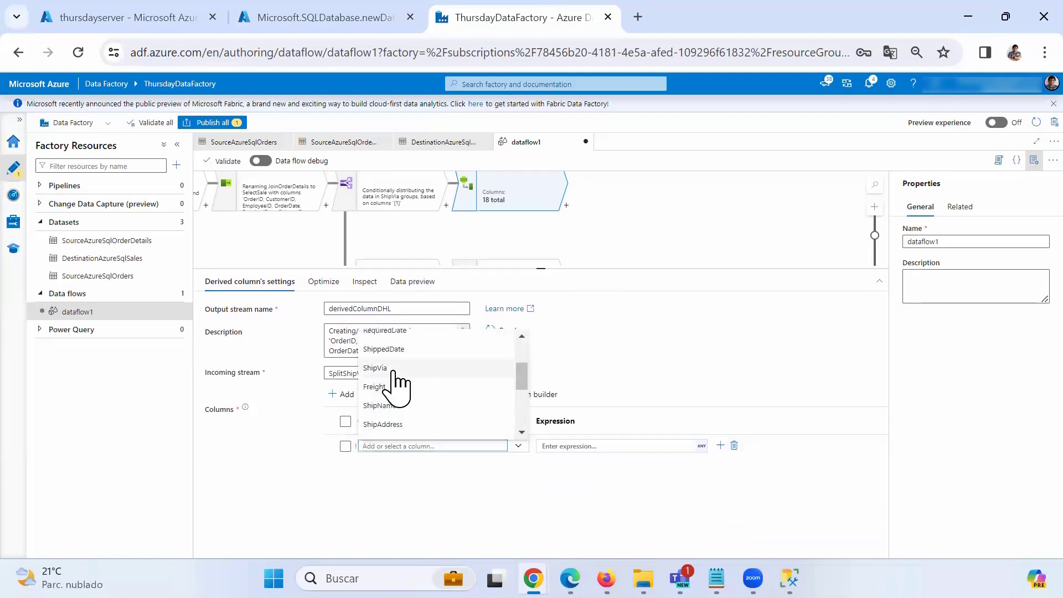
pyautogui.click(398, 384)
pyautogui.click(577, 448)
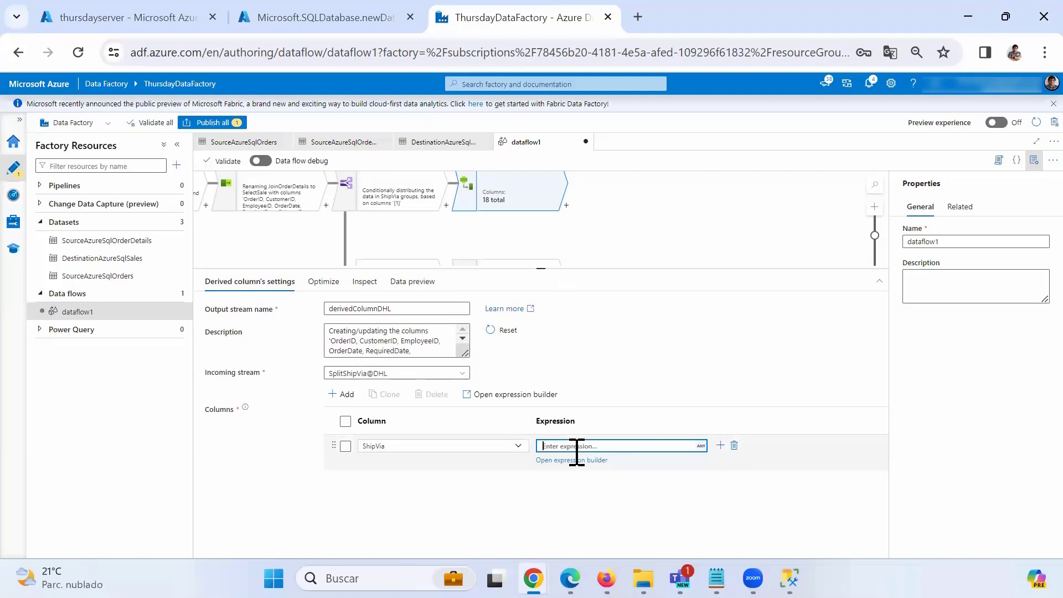
pyautogui.write("'DHL")
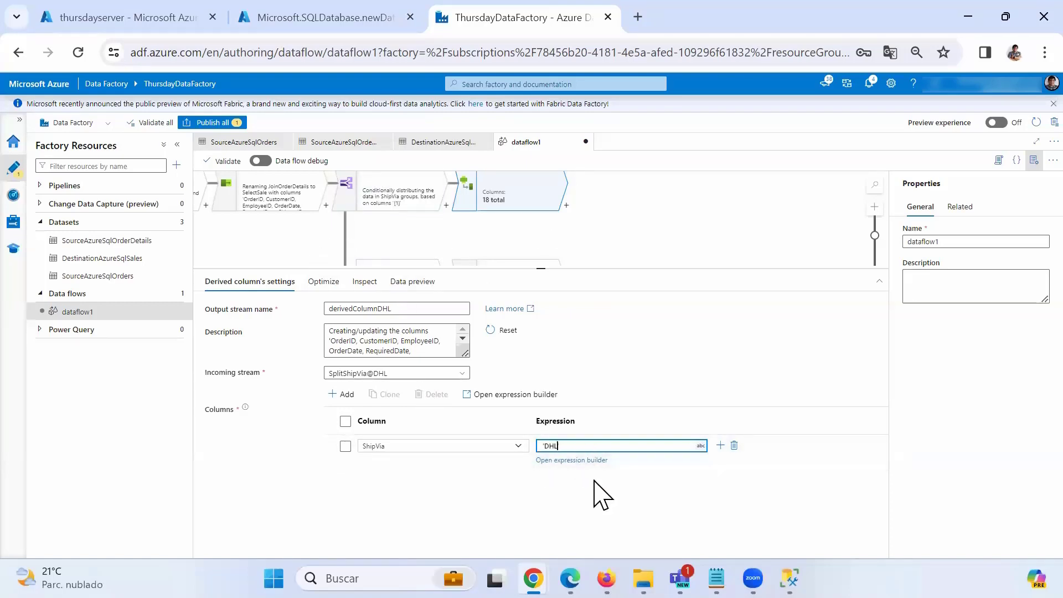
pyautogui.tripleClick(555, 445)
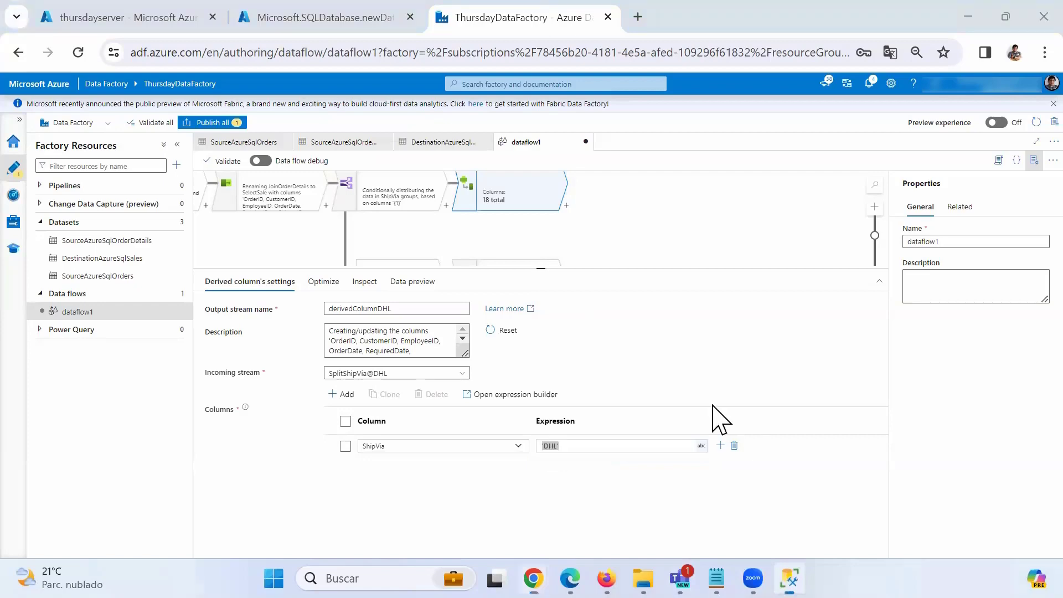
pyautogui.hotkey('alt', 'Tab')
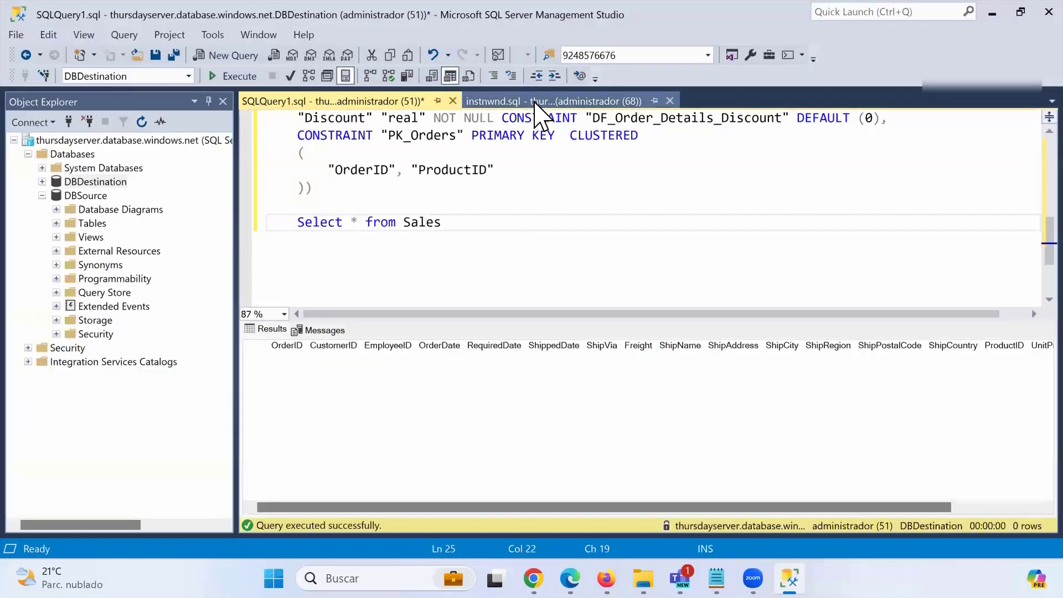
# Verify ShipVia is nvarchar(40) in the SQLQuery1 table script, then minimize Management Studio.
pyautogui.click(535, 103)
pyautogui.click(419, 102)
pyautogui.scroll(3, 456, 230)
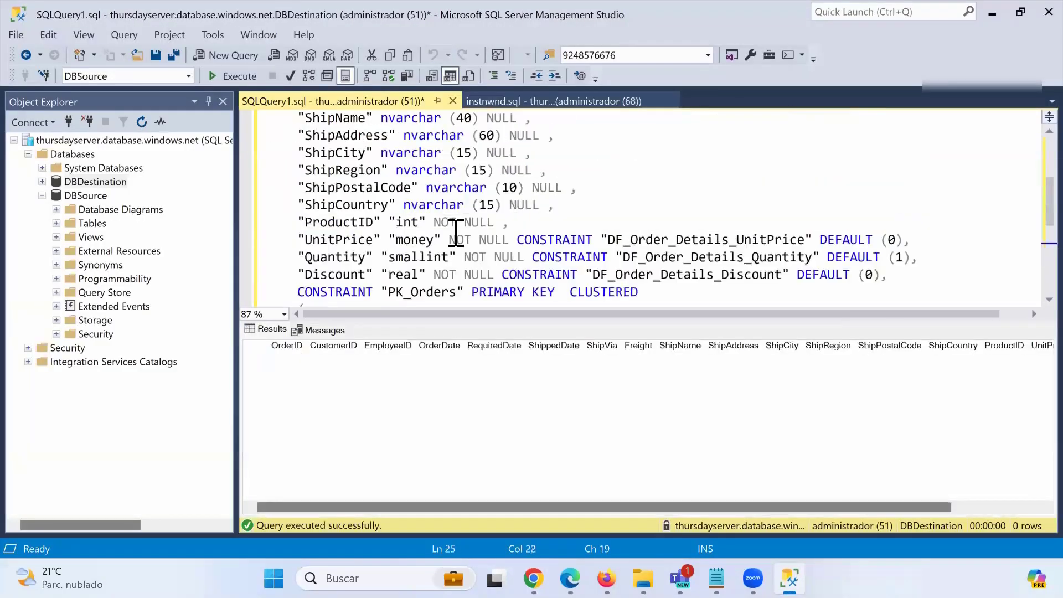
pyautogui.scroll(2, 456, 230)
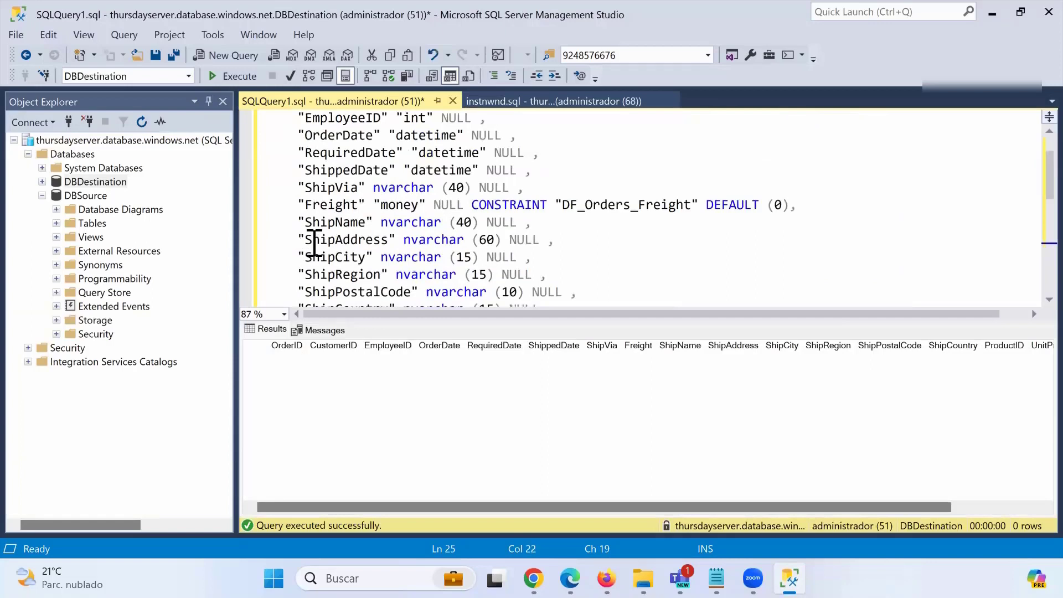
pyautogui.moveTo(304, 194); pyautogui.dragTo(519, 183)
pyautogui.doubleClick(398, 189)
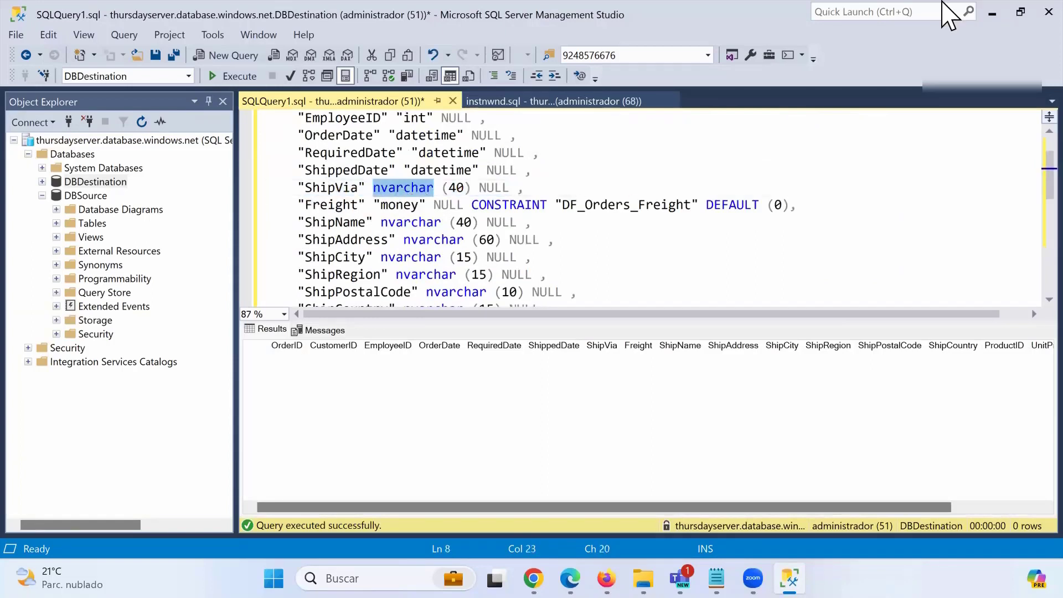
pyautogui.click(992, 9)
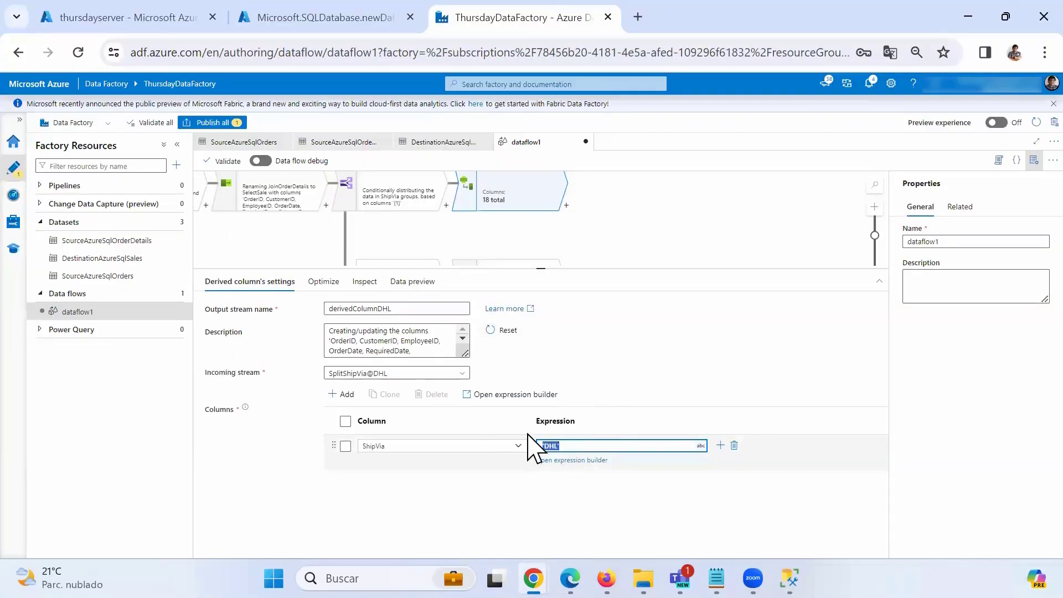
# Add a ShipVia column row with an expression to derivedColumnFedex.
pyautogui.moveTo(609, 242); pyautogui.dragTo(610, 250)
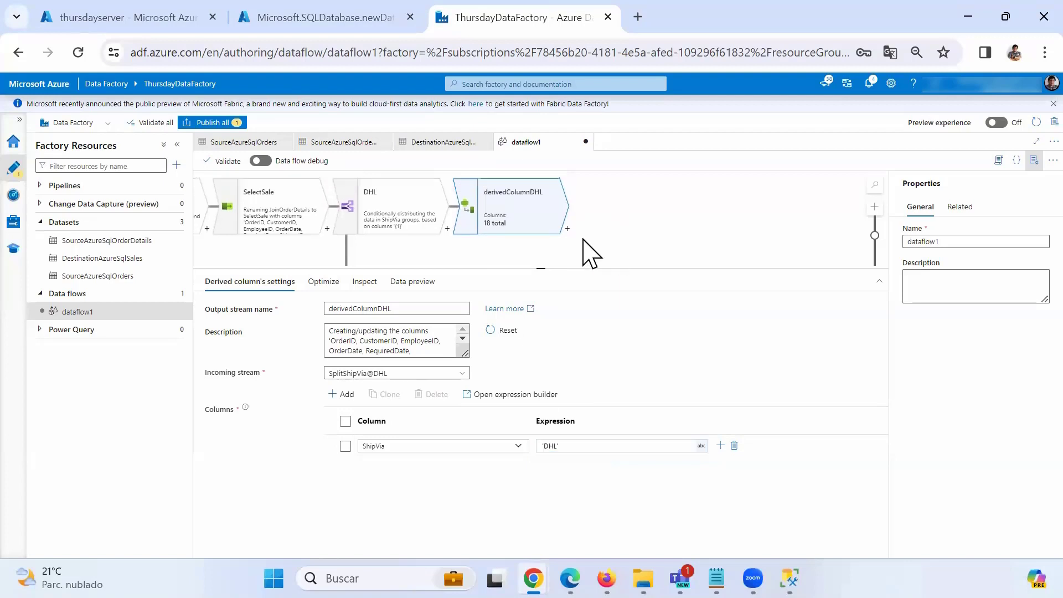
pyautogui.scroll(-5, 607, 214)
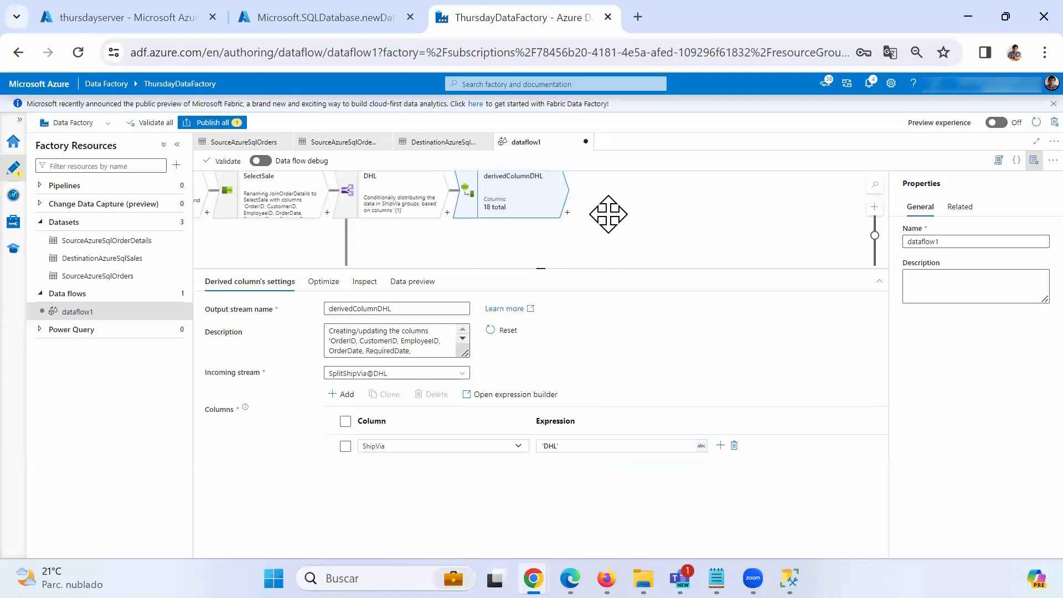
pyautogui.click(520, 214)
pyautogui.click(572, 446)
pyautogui.click(417, 446)
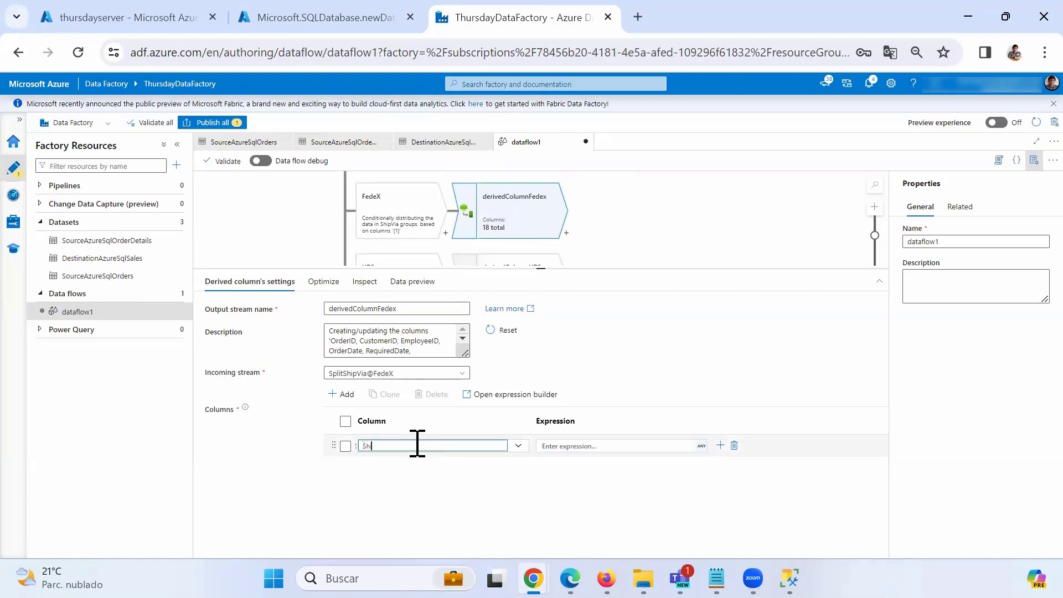
pyautogui.click(562, 446)
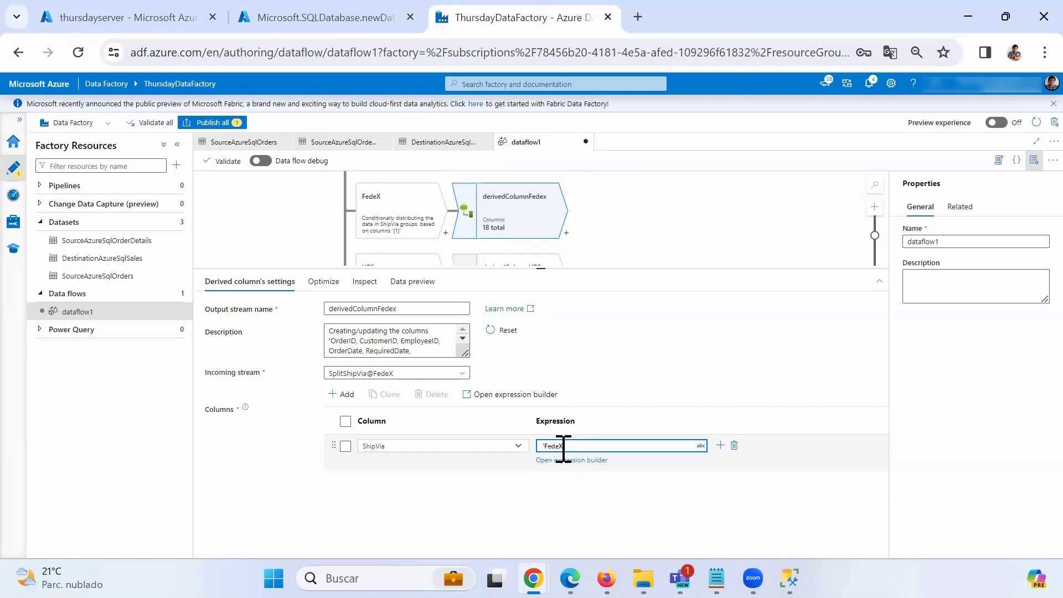
pyautogui.scroll(-1, 613, 226)
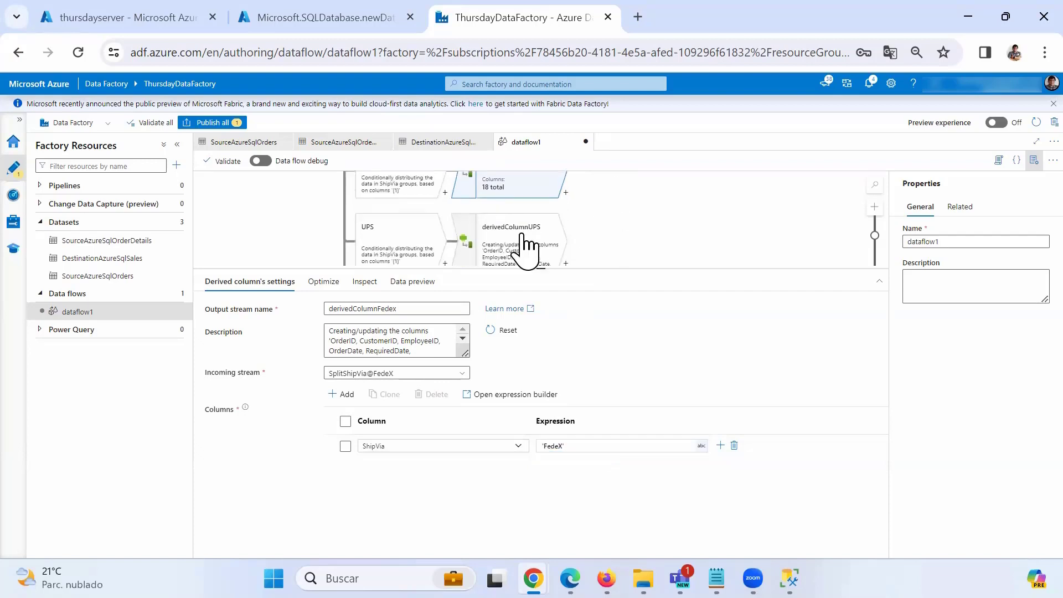
# Make derivedColumnUPS write the constant 'UPS' into ShipVia.
pyautogui.click(526, 244)
pyautogui.click(413, 446)
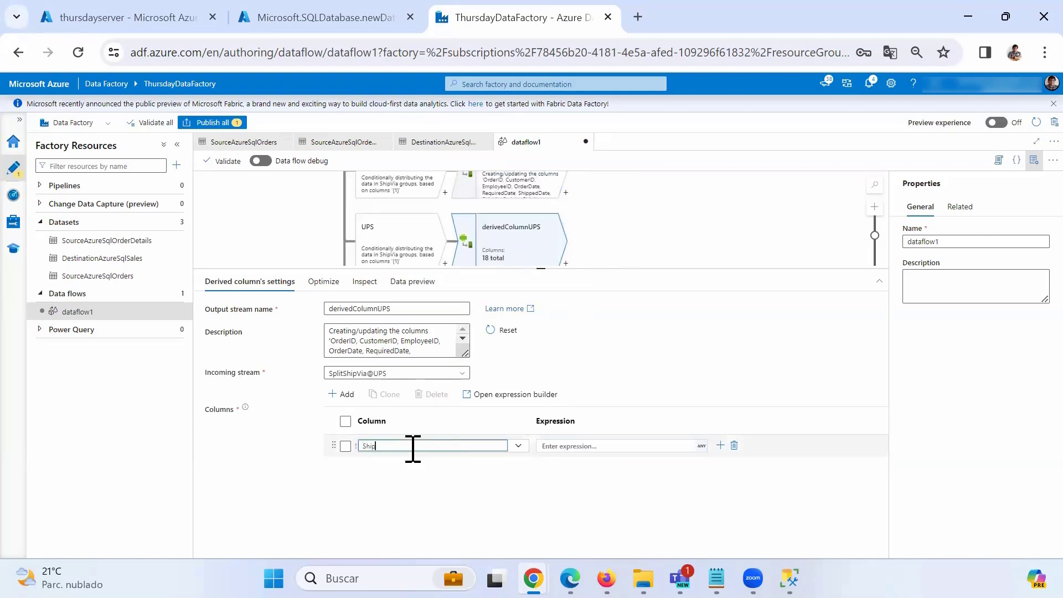
pyautogui.click(554, 446)
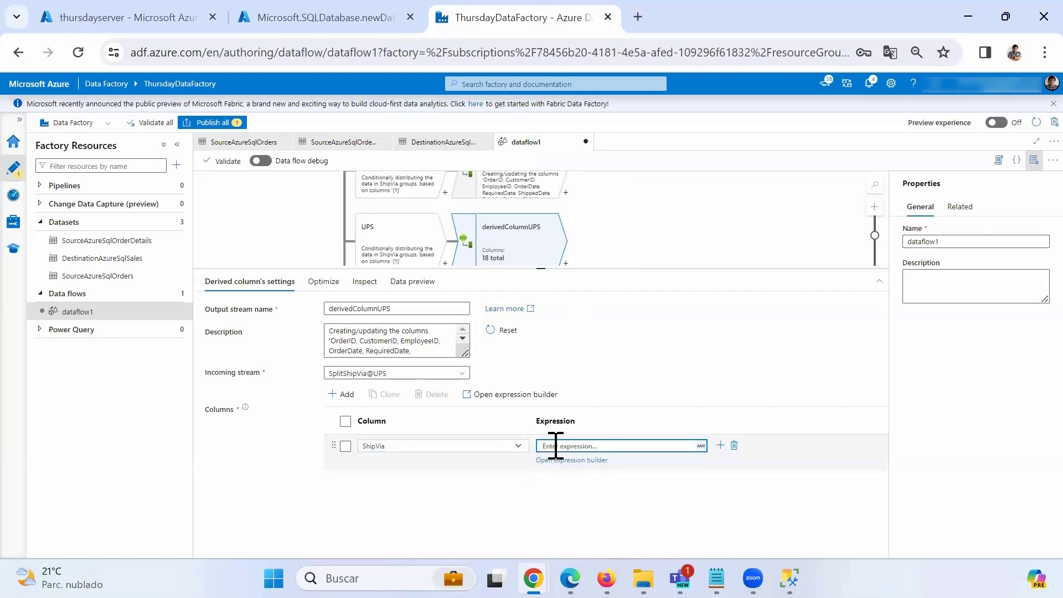
pyautogui.write("'UPS'")
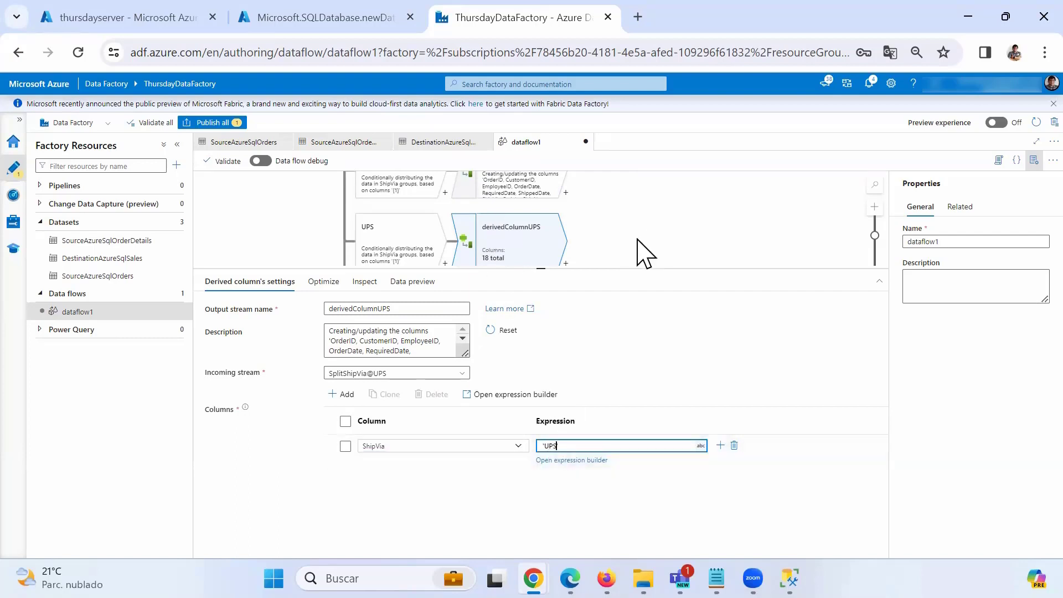
pyautogui.scroll(-1, 645, 250)
# Set derivedColumnOther's ShipVia expression to 'Other'.
pyautogui.click(522, 250)
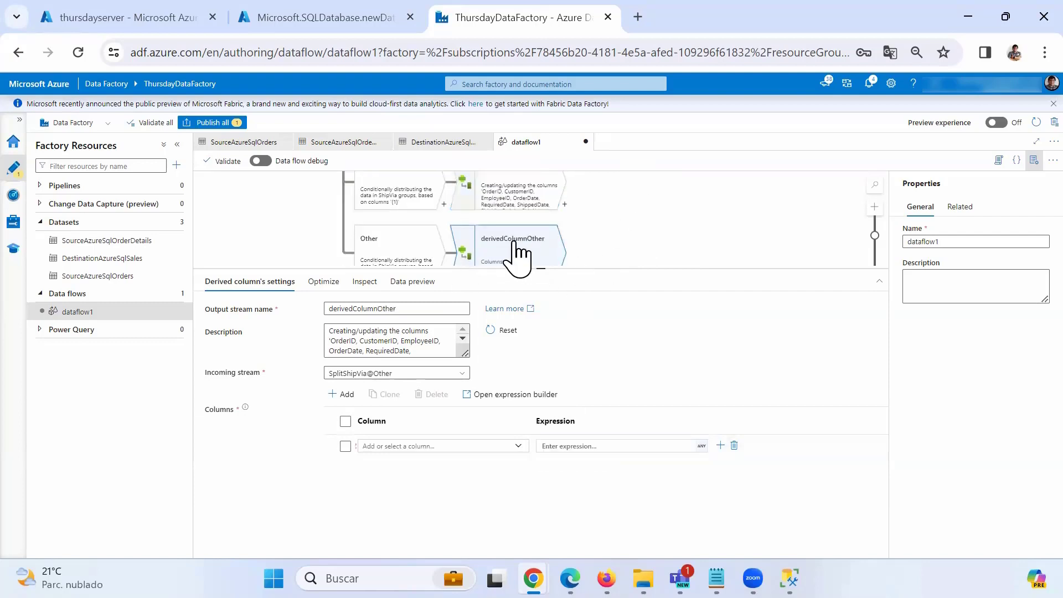
pyautogui.click(421, 446)
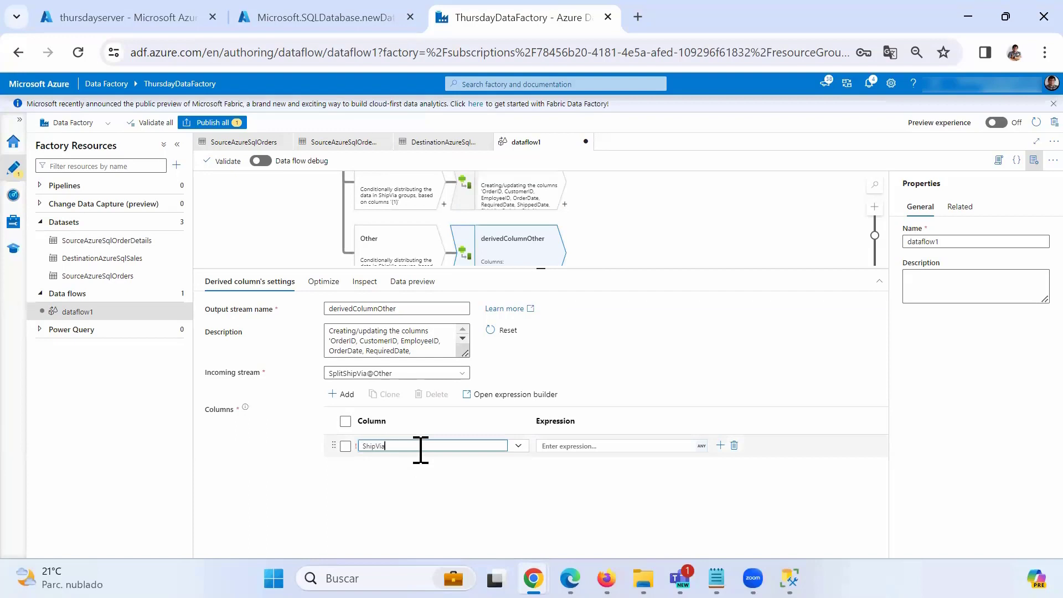
pyautogui.click(597, 445)
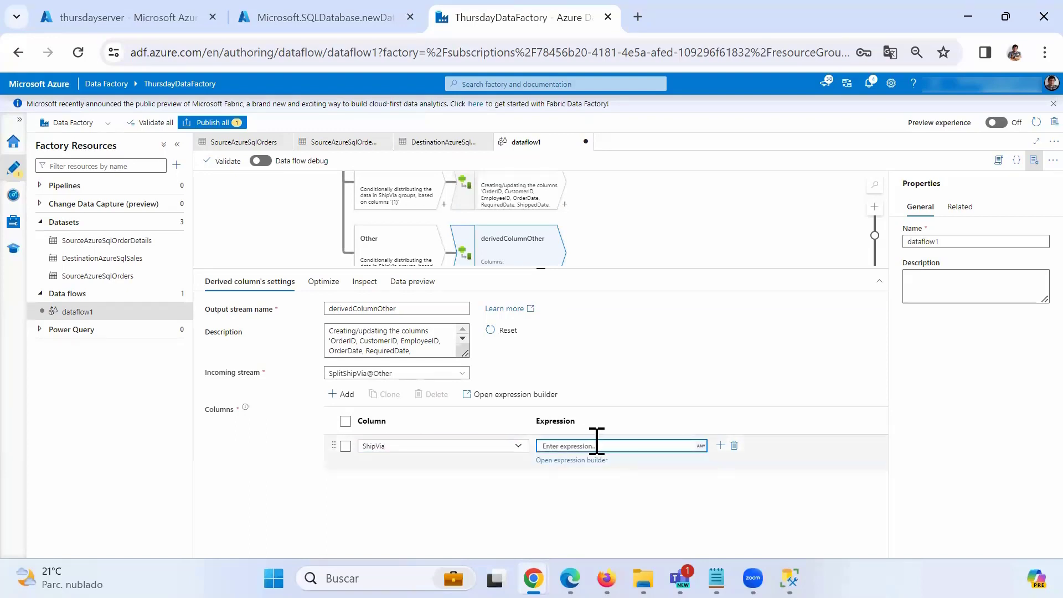
pyautogui.write("'Other")
pyautogui.click(617, 237)
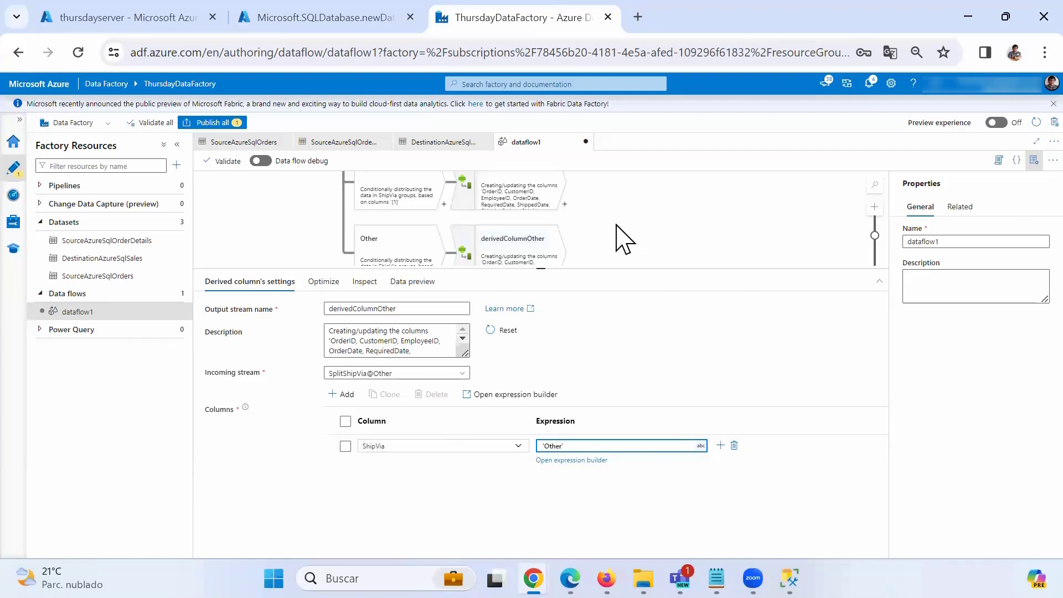
pyautogui.scroll(5, 605, 237)
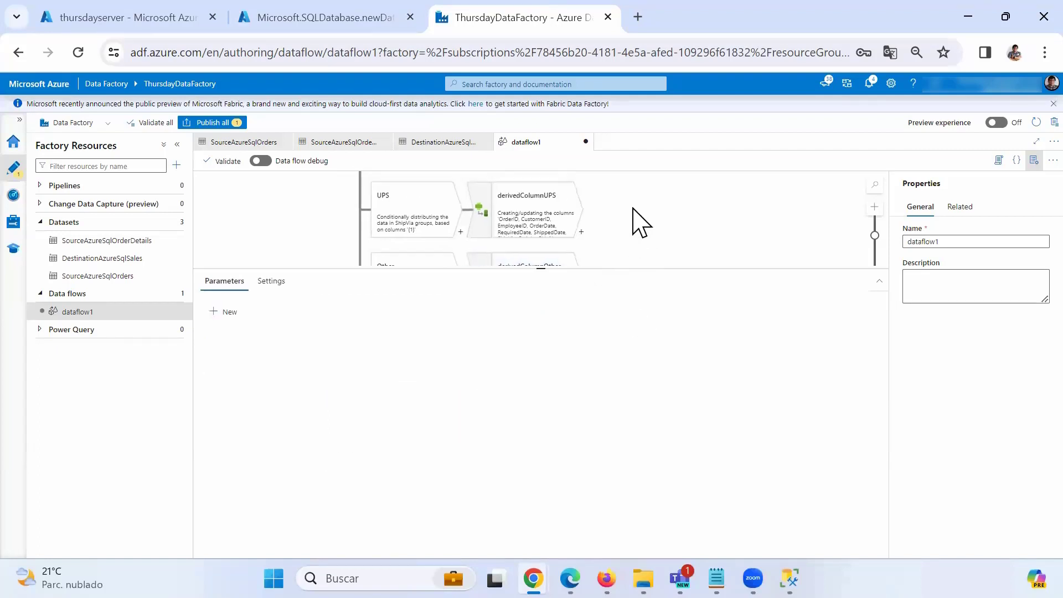
pyautogui.scroll(1, 617, 238)
pyautogui.click(487, 210)
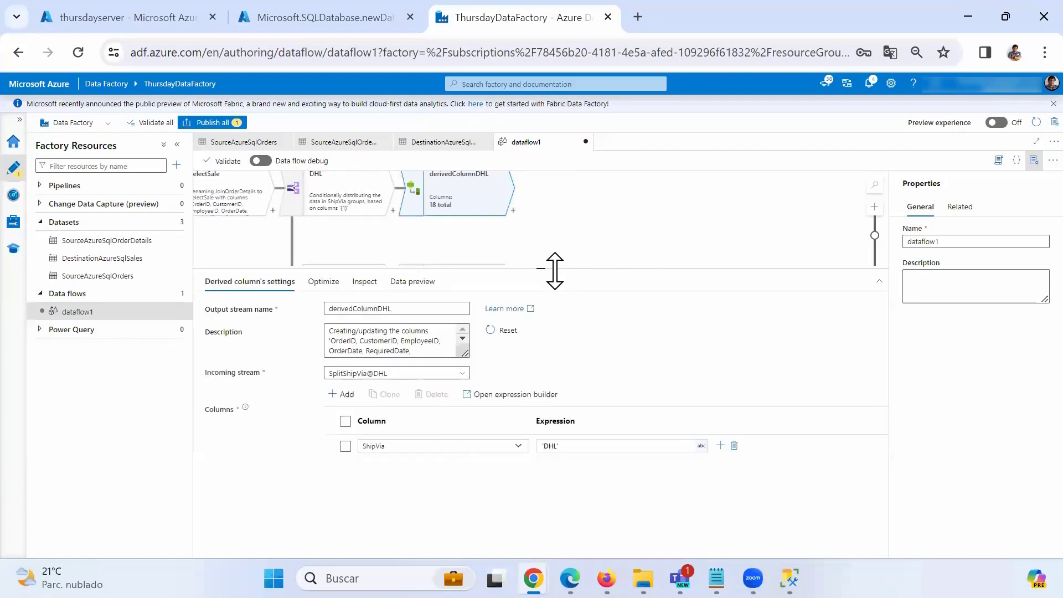
pyautogui.moveTo(553, 268); pyautogui.dragTo(565, 435)
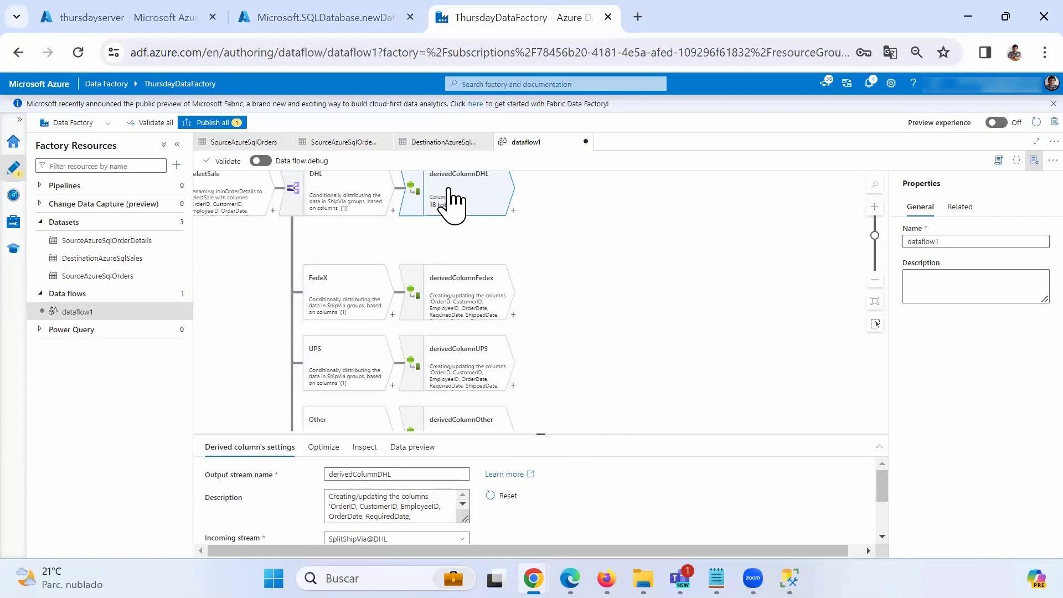
pyautogui.moveTo(540, 434); pyautogui.dragTo(541, 357)
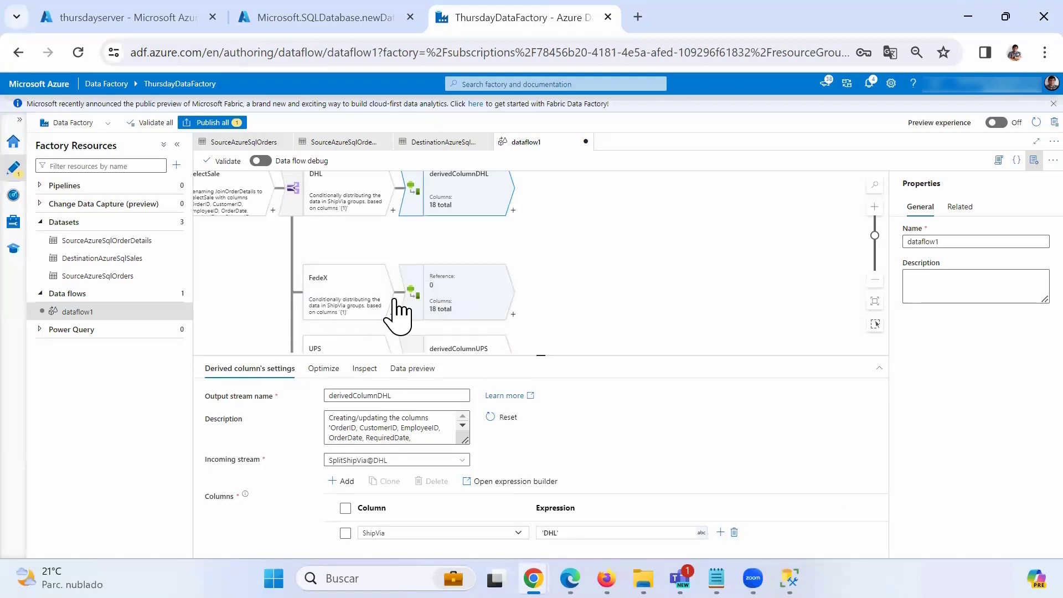
pyautogui.click(366, 305)
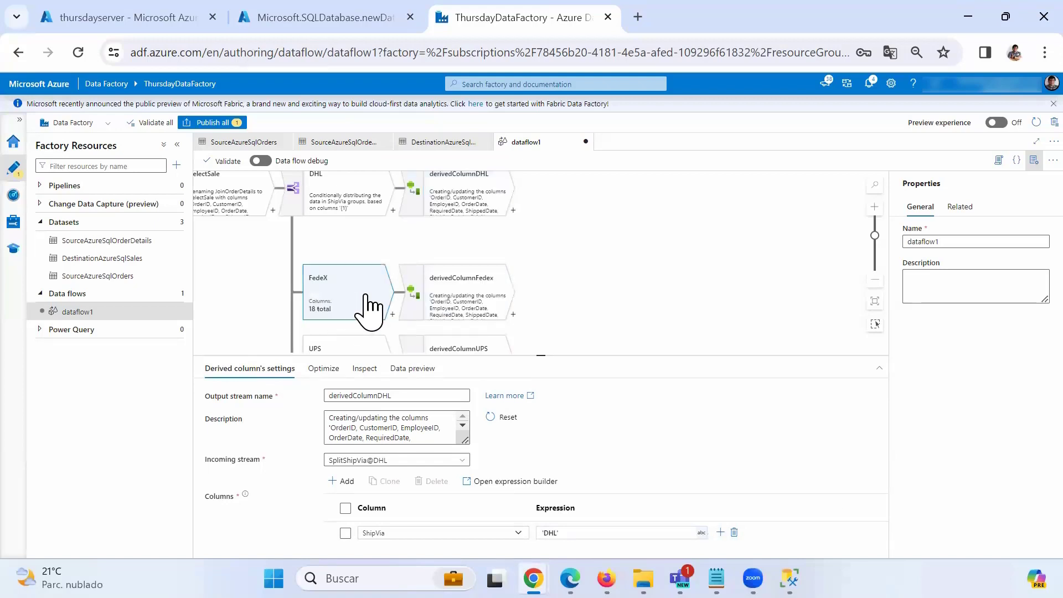
pyautogui.click(464, 318)
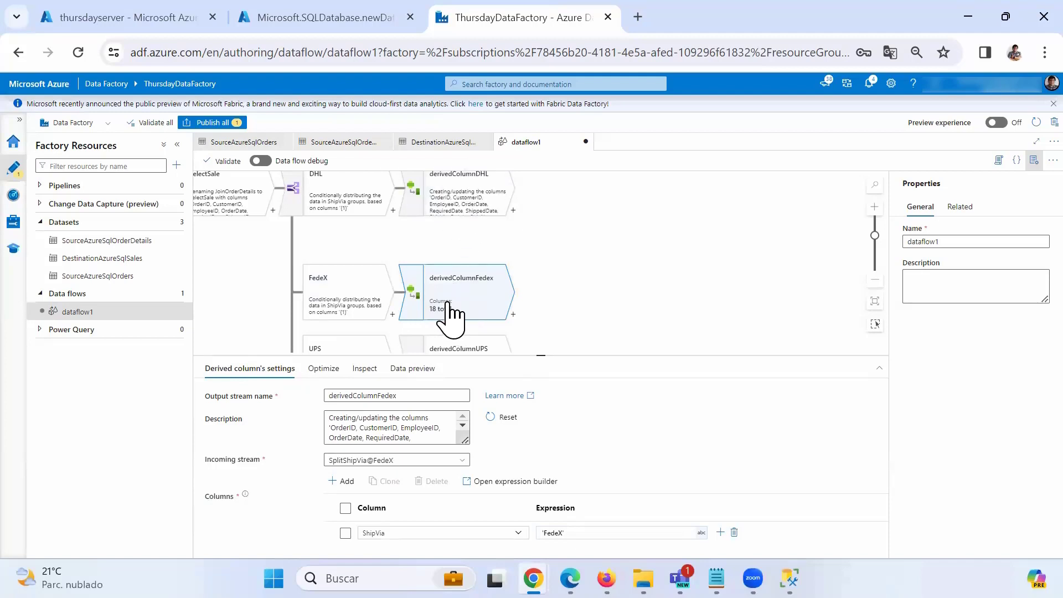
pyautogui.click(460, 347)
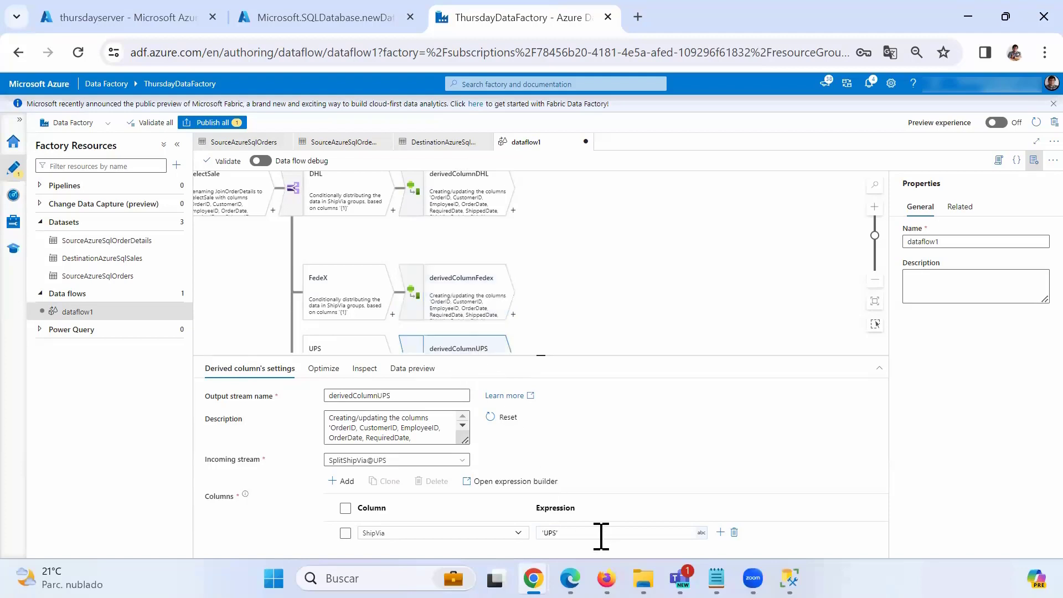
pyautogui.scroll(-3, 553, 266)
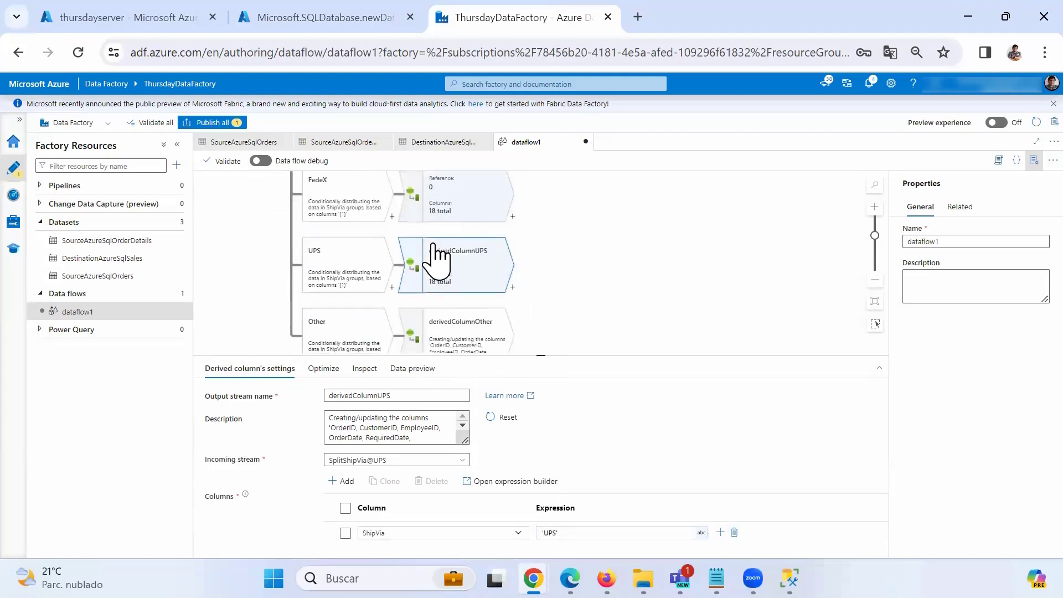
pyautogui.click(448, 347)
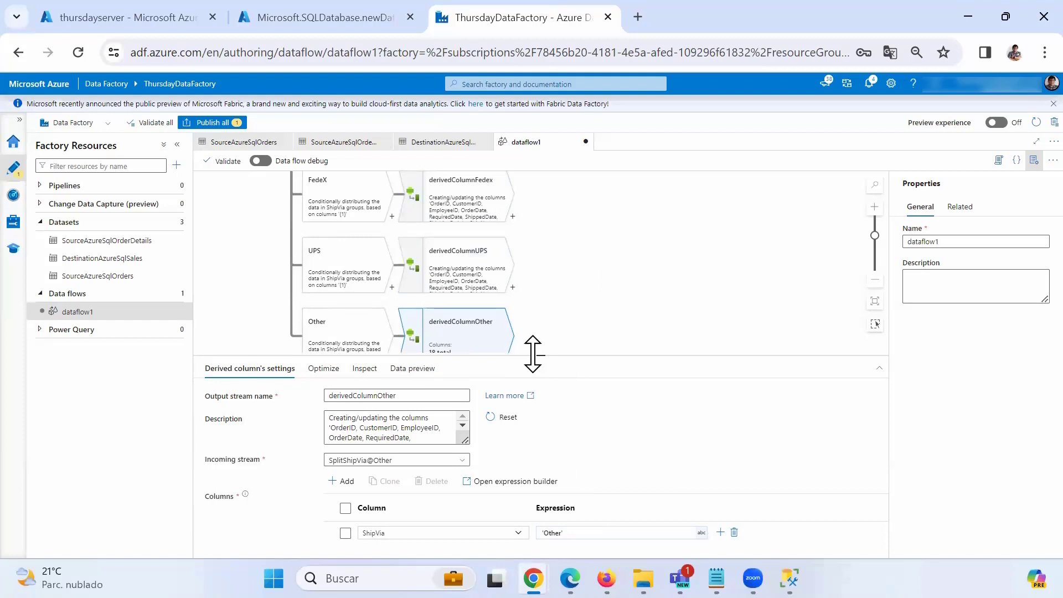
pyautogui.moveTo(541, 355); pyautogui.dragTo(550, 437)
pyautogui.moveTo(595, 267); pyautogui.dragTo(607, 321)
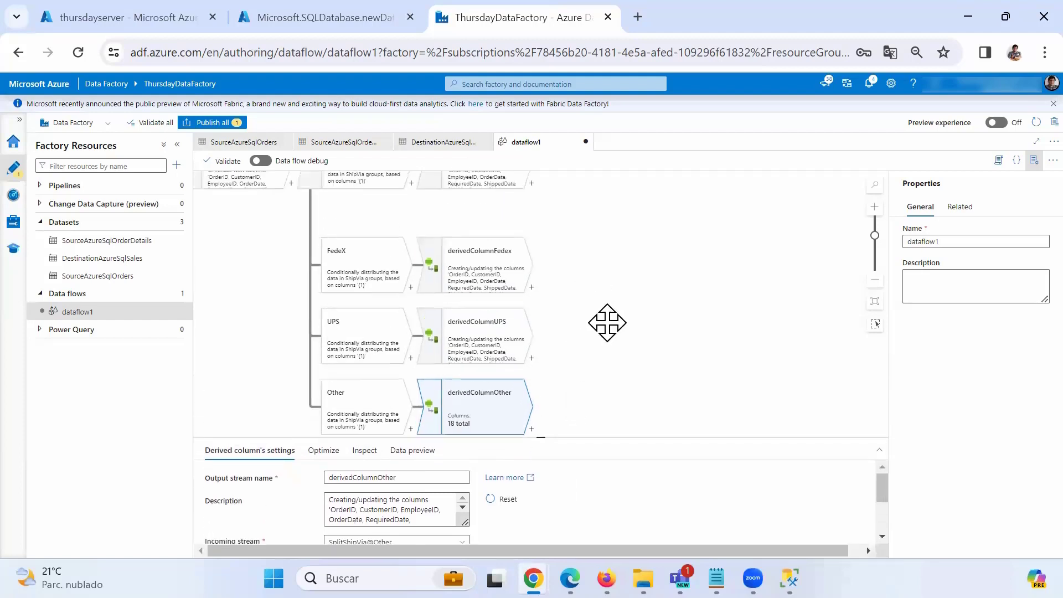
pyautogui.moveTo(622, 284); pyautogui.dragTo(721, 288)
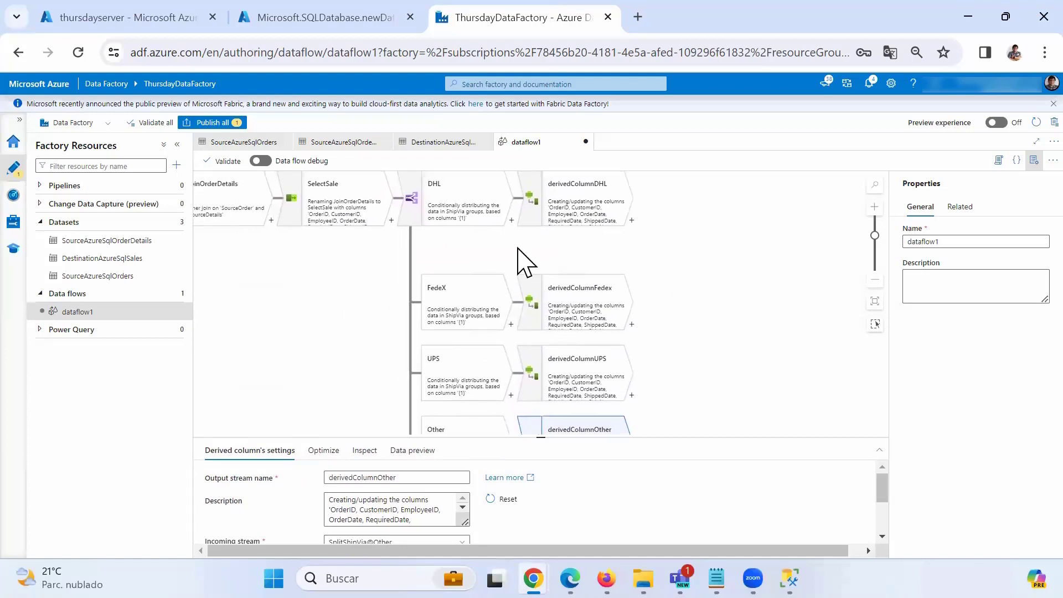
pyautogui.click(50, 167)
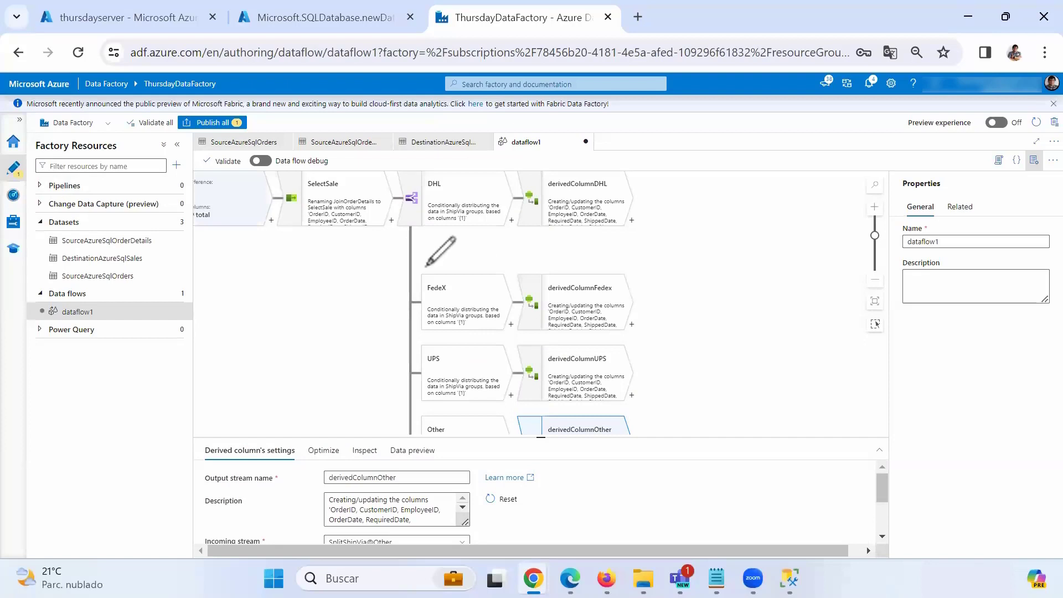
pyautogui.moveTo(443, 204); pyautogui.dragTo(568, 206)
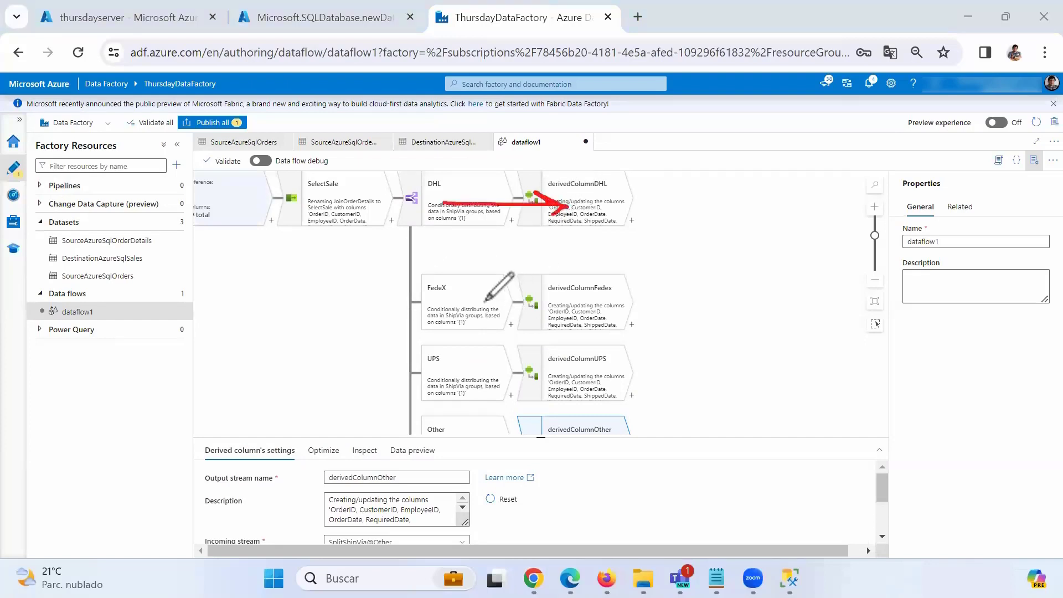
pyautogui.moveTo(459, 304); pyautogui.dragTo(574, 305)
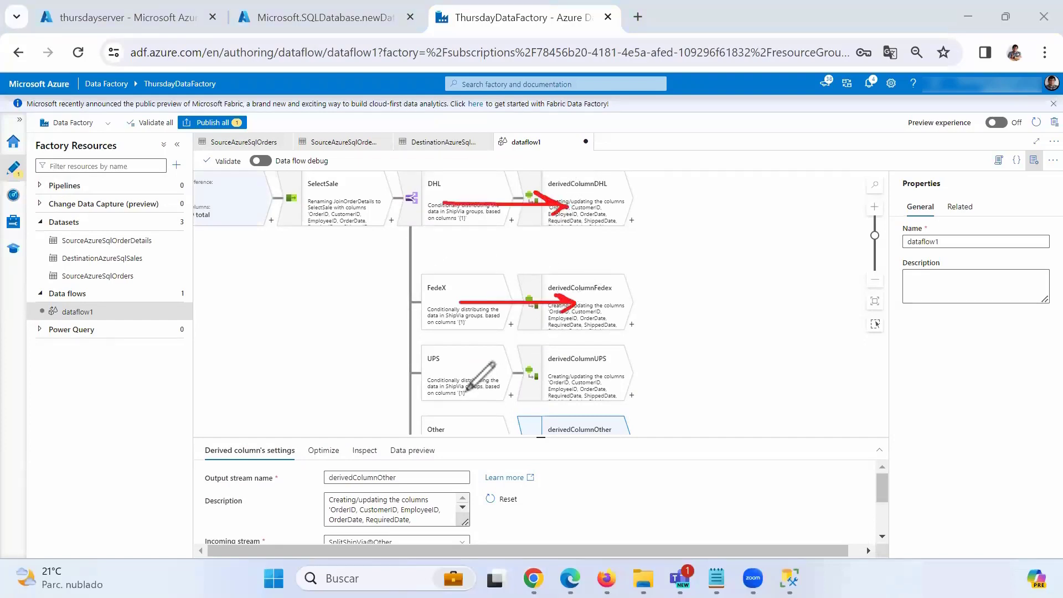
pyautogui.moveTo(467, 390)
pyautogui.mouseDown()
pyautogui.moveTo(618, 386)
pyautogui.moveTo(596, 397)
pyautogui.mouseUp()
pyautogui.click(472, 433)
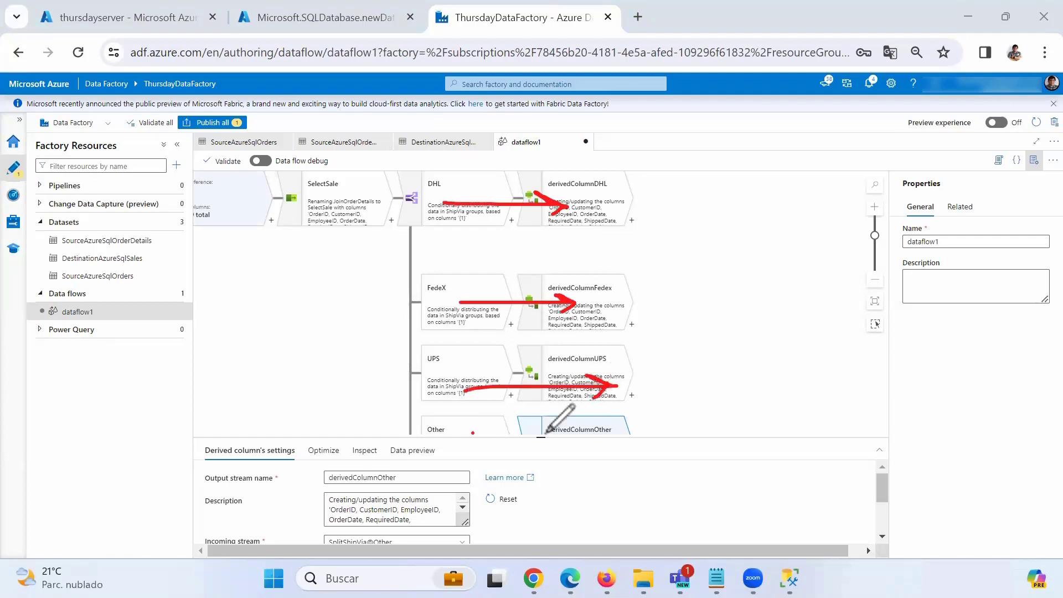
pyautogui.moveTo(546, 432)
pyautogui.mouseDown()
pyautogui.moveTo(594, 436)
pyautogui.moveTo(556, 450)
pyautogui.mouseUp()
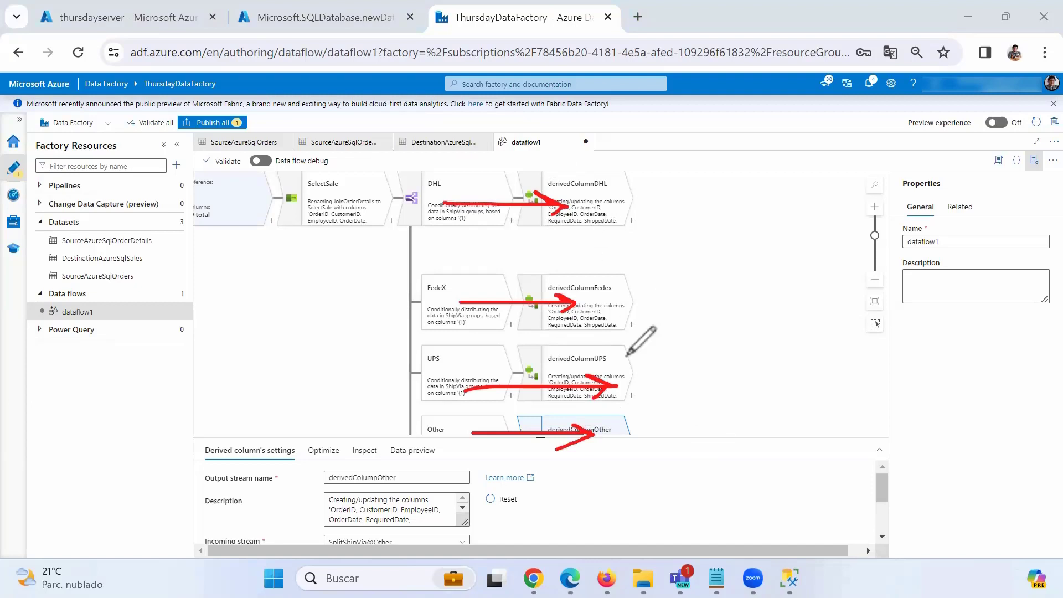
pyautogui.moveTo(604, 434)
pyautogui.mouseDown()
pyautogui.moveTo(616, 420)
pyautogui.moveTo(619, 374)
pyautogui.mouseUp()
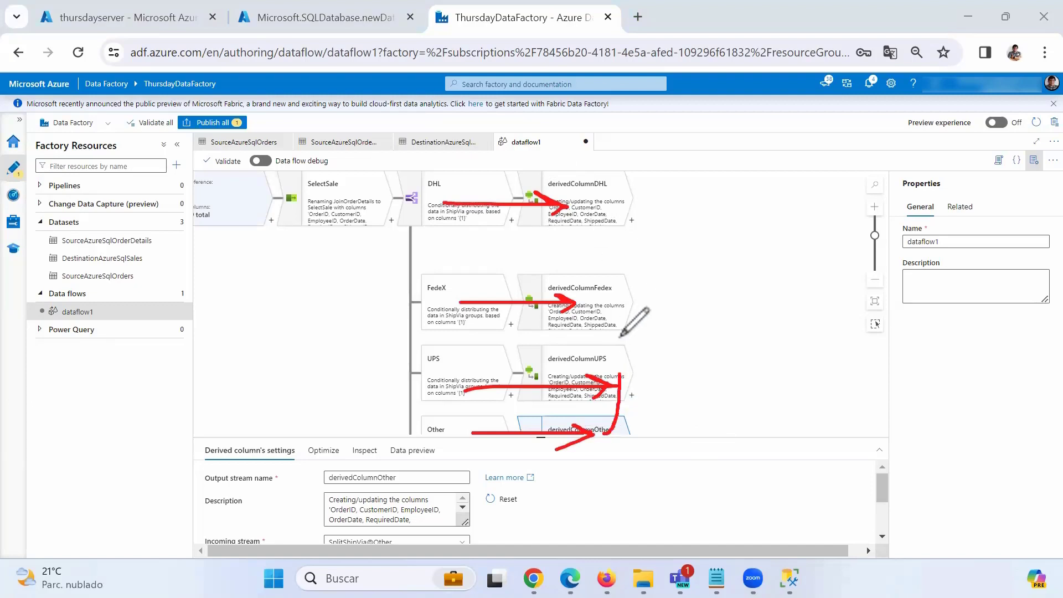
pyautogui.moveTo(620, 336)
pyautogui.mouseDown()
pyautogui.moveTo(582, 195)
pyautogui.moveTo(691, 198)
pyautogui.moveTo(675, 219)
pyautogui.mouseUp()
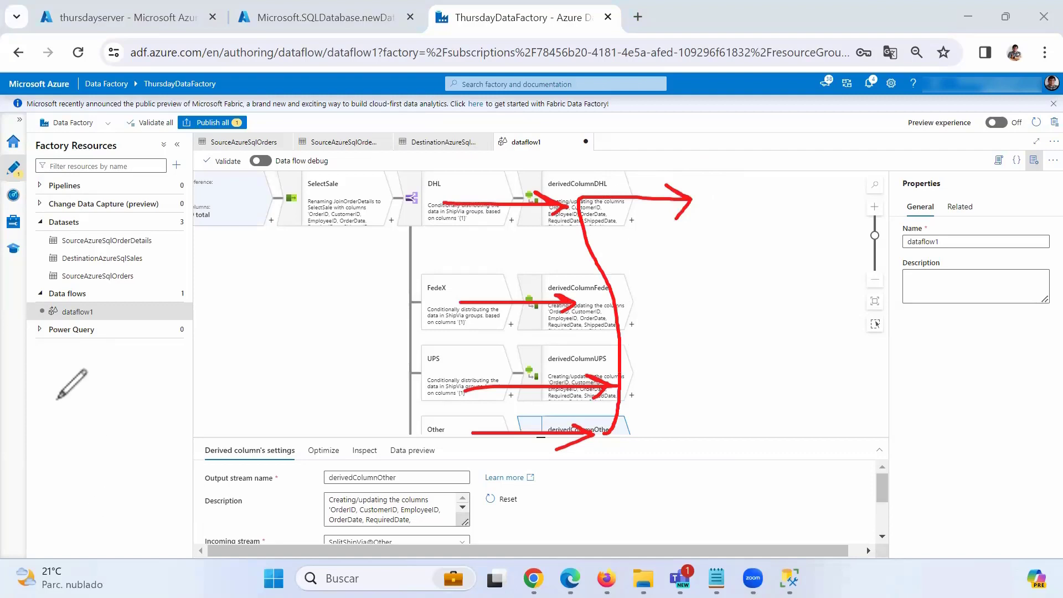
pyautogui.press('Escape')
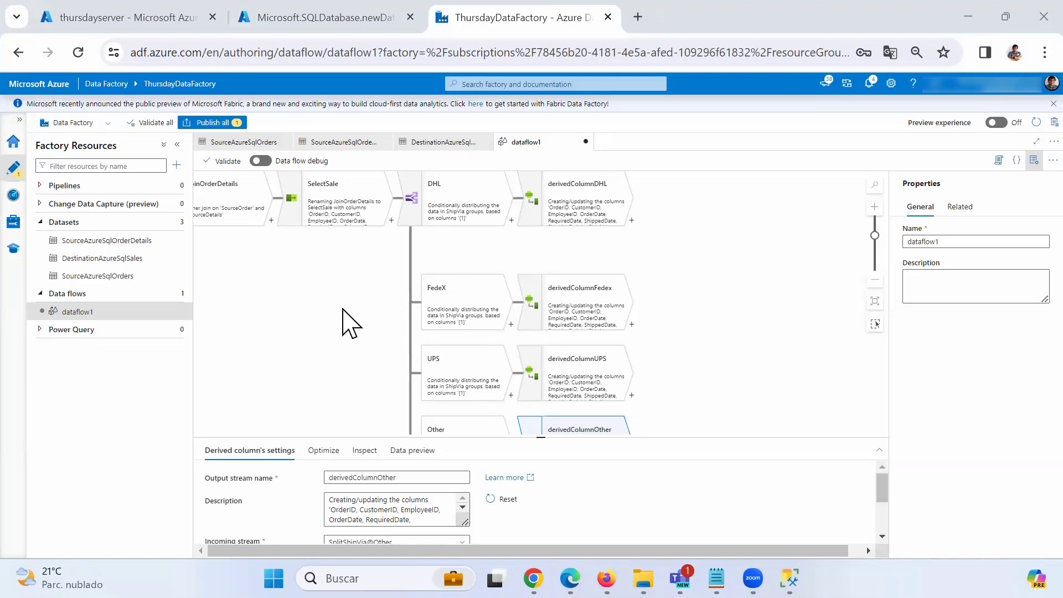
# Add a Union step after derivedColumnDHL and name it UnionSale.
pyautogui.click(637, 222)
pyautogui.click(632, 221)
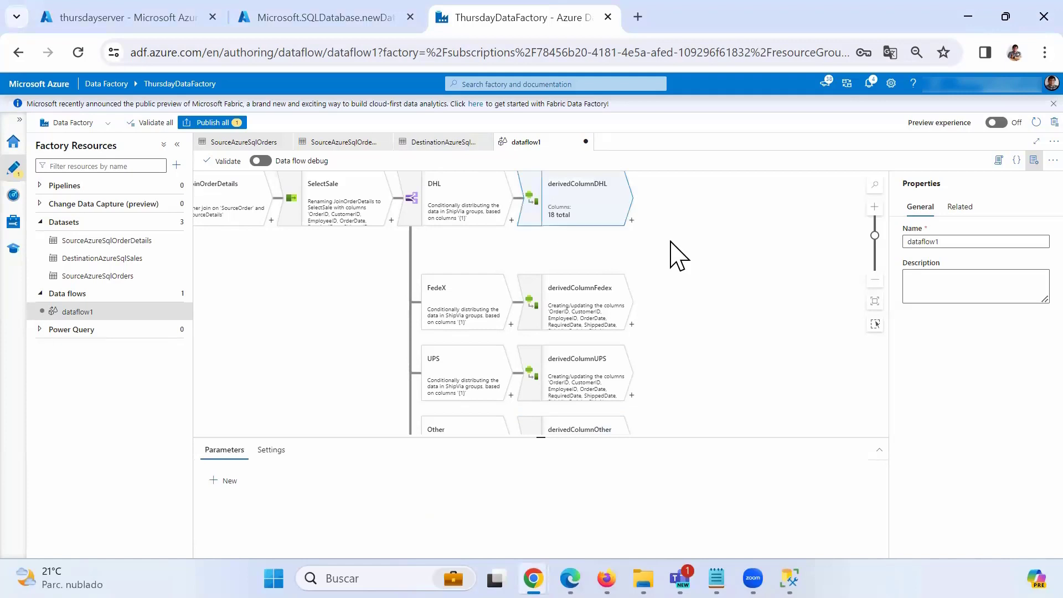
pyautogui.click(660, 318)
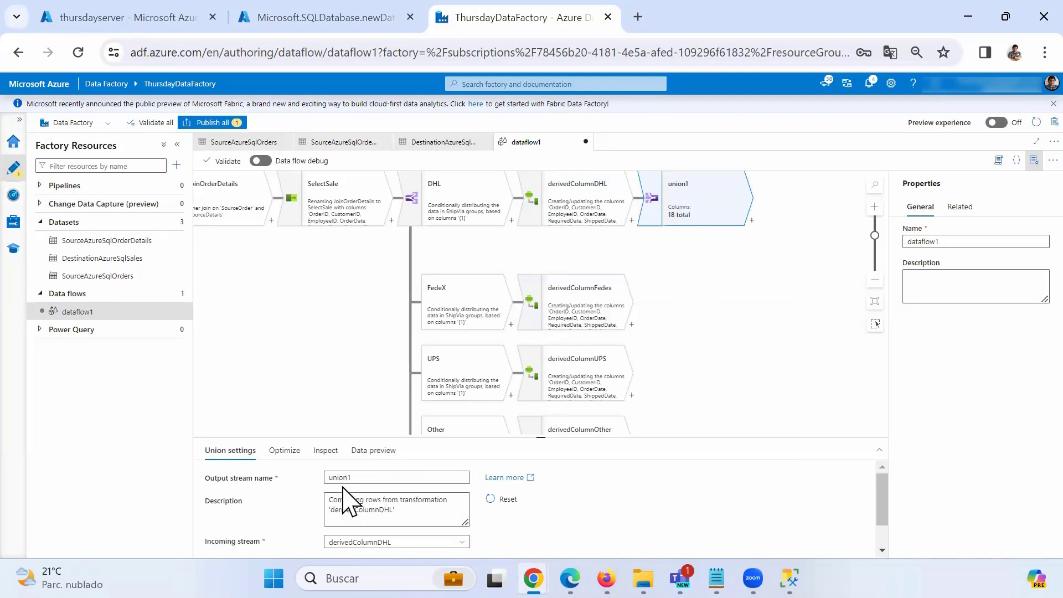
pyautogui.moveTo(361, 478); pyautogui.dragTo(248, 459)
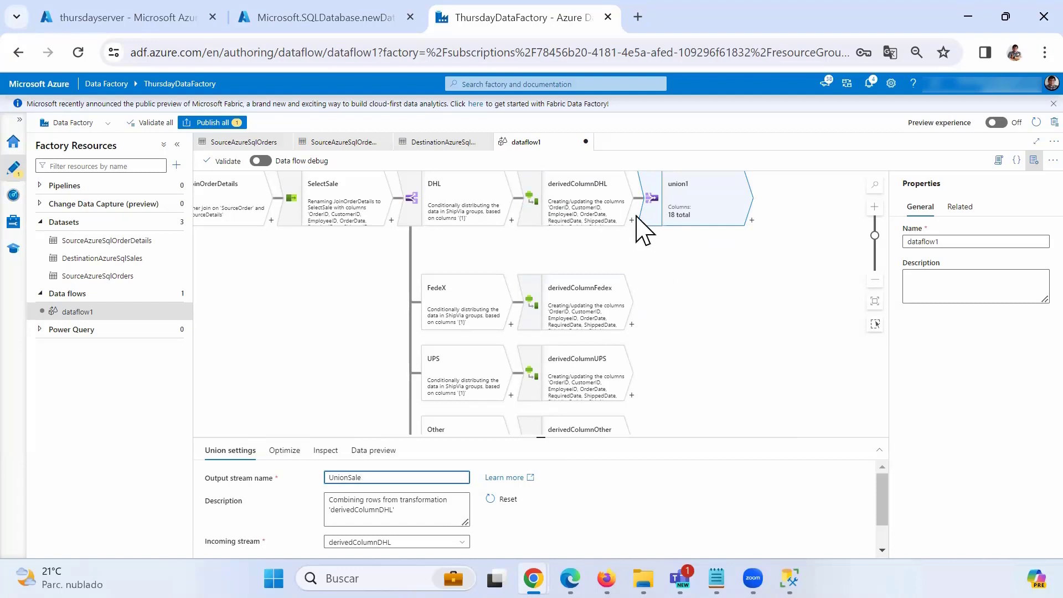
pyautogui.click(684, 213)
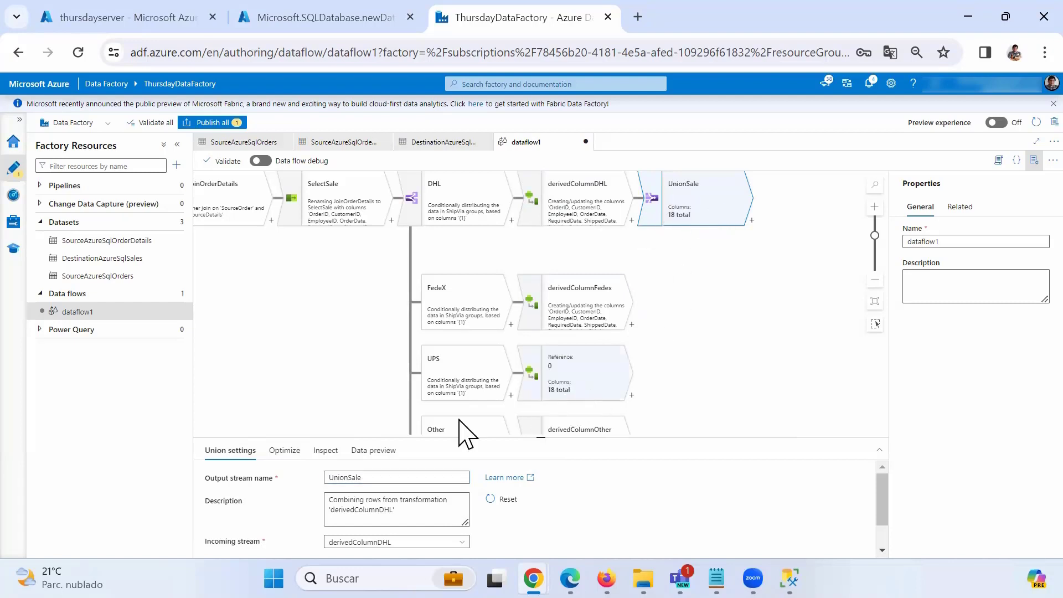
pyautogui.moveTo(380, 437); pyautogui.dragTo(393, 300)
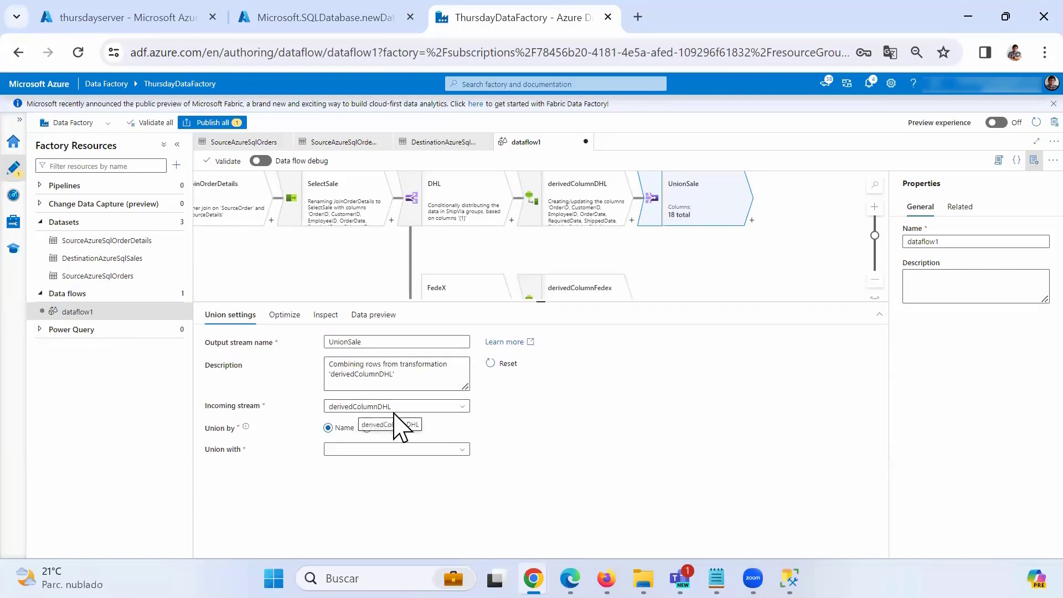
# Union the derivedColumnFedex and derivedColumnUPS streams into UnionSale.
pyautogui.click(464, 452)
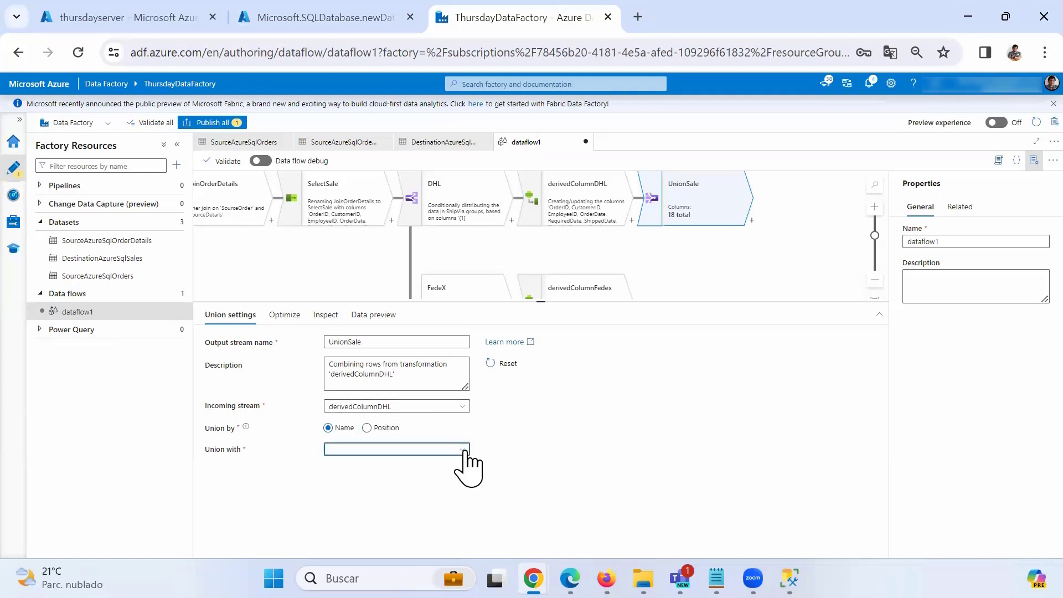
pyautogui.click(462, 510)
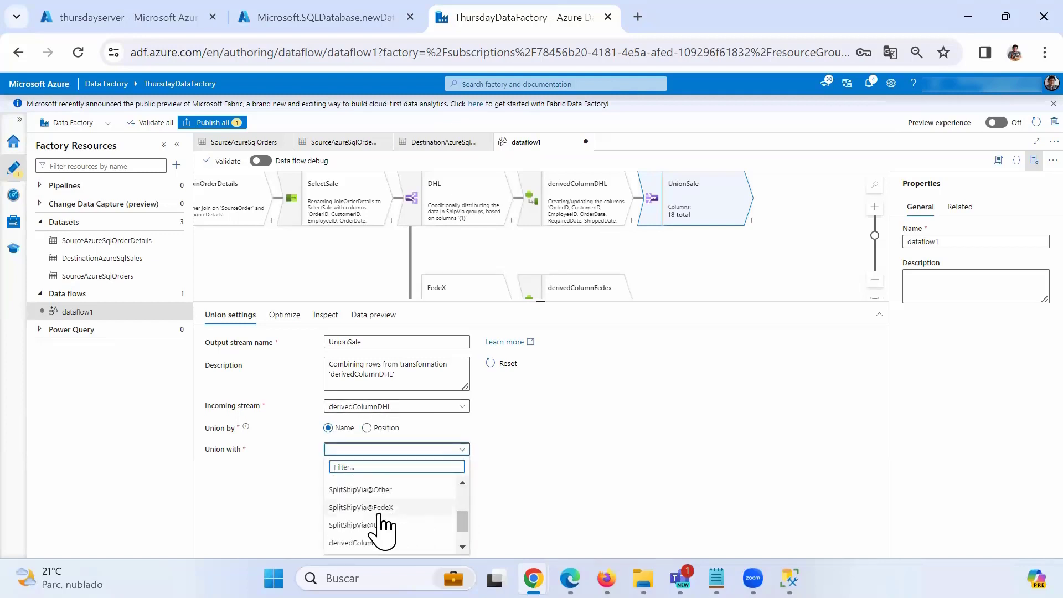
pyautogui.scroll(-1, 395, 540)
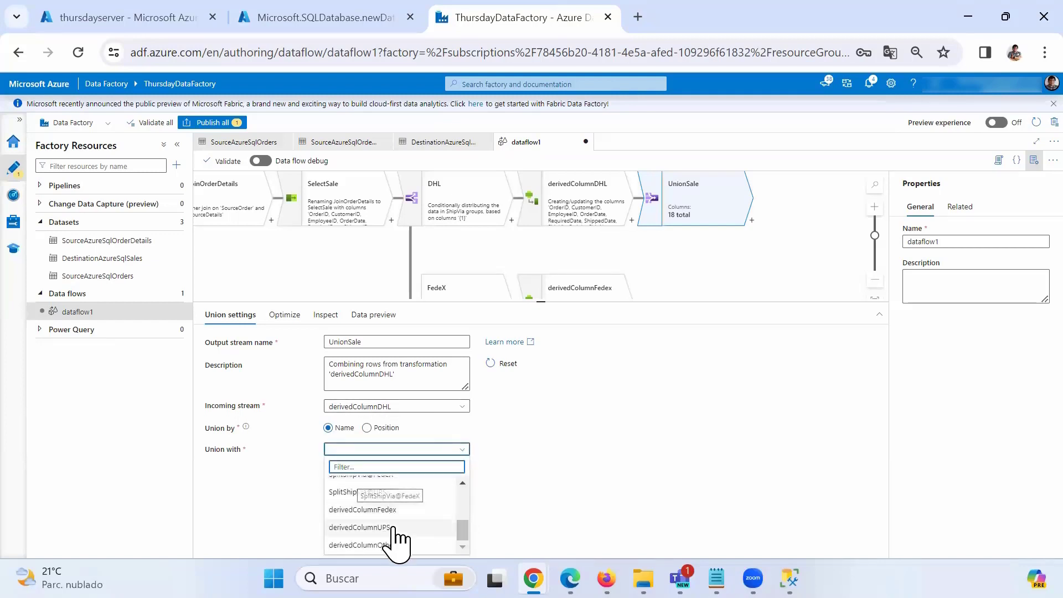
pyautogui.click(365, 510)
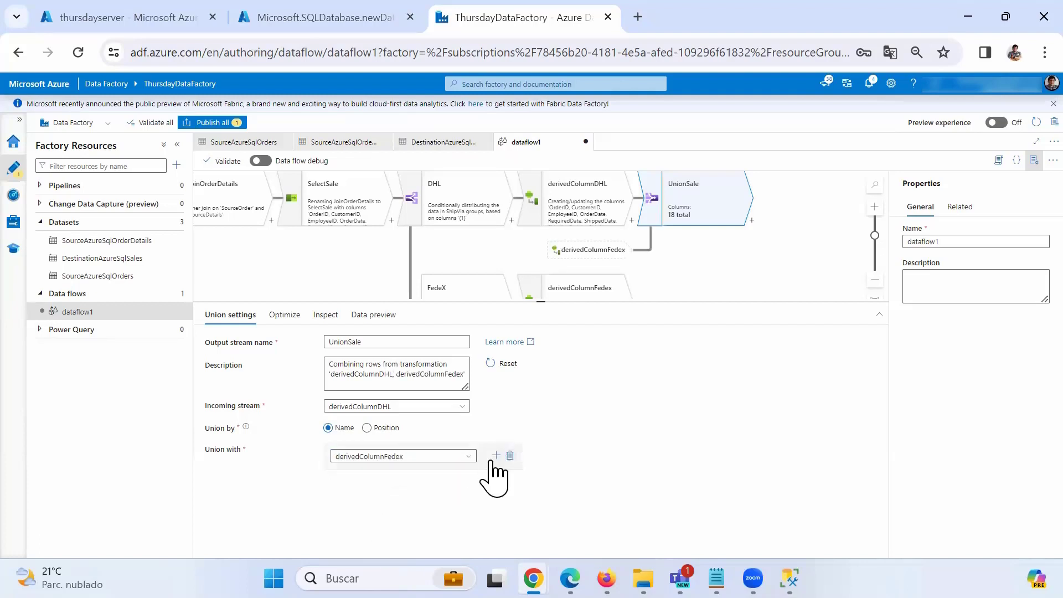
pyautogui.click(496, 455)
pyautogui.click(463, 485)
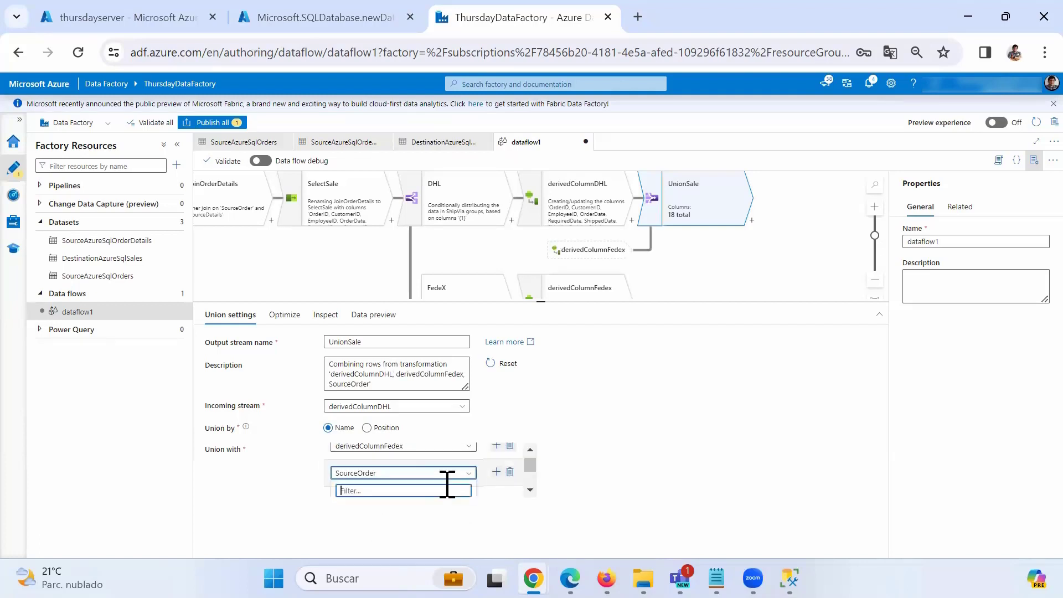
pyautogui.scroll(-5, 399, 487)
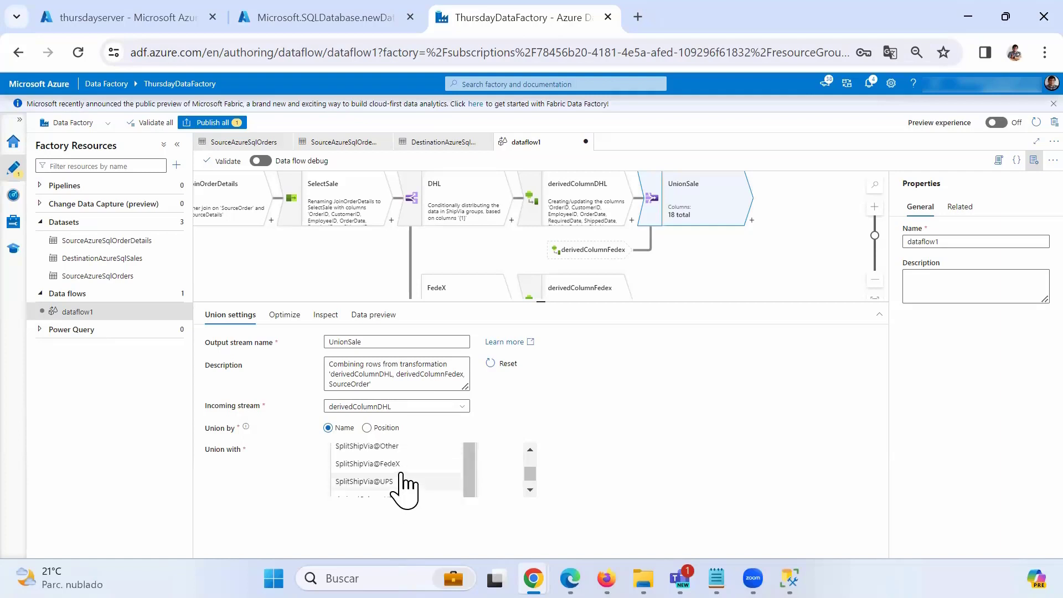
pyautogui.scroll(-3, 403, 486)
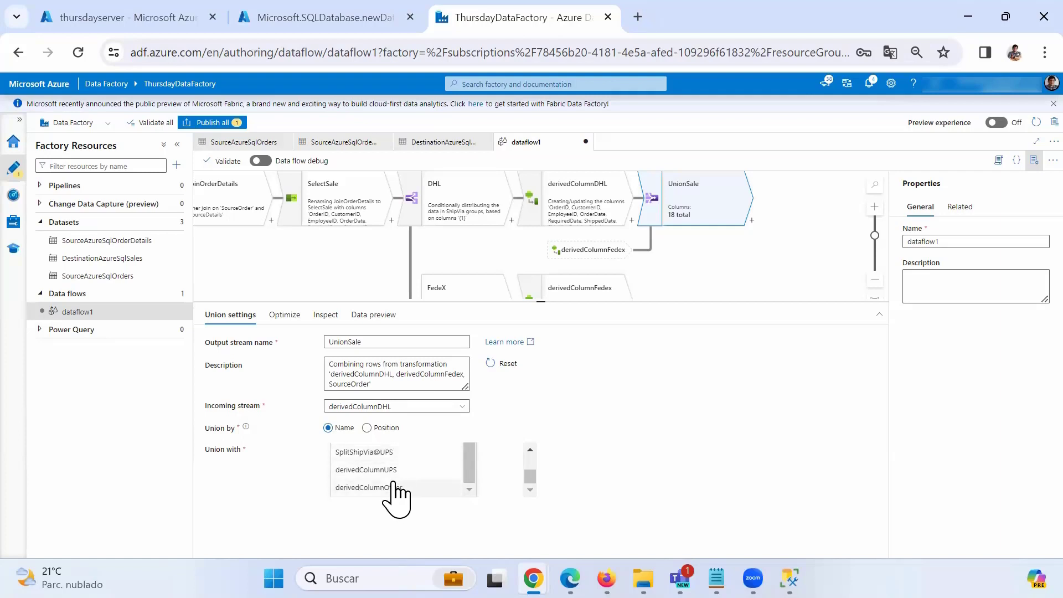
pyautogui.click(382, 471)
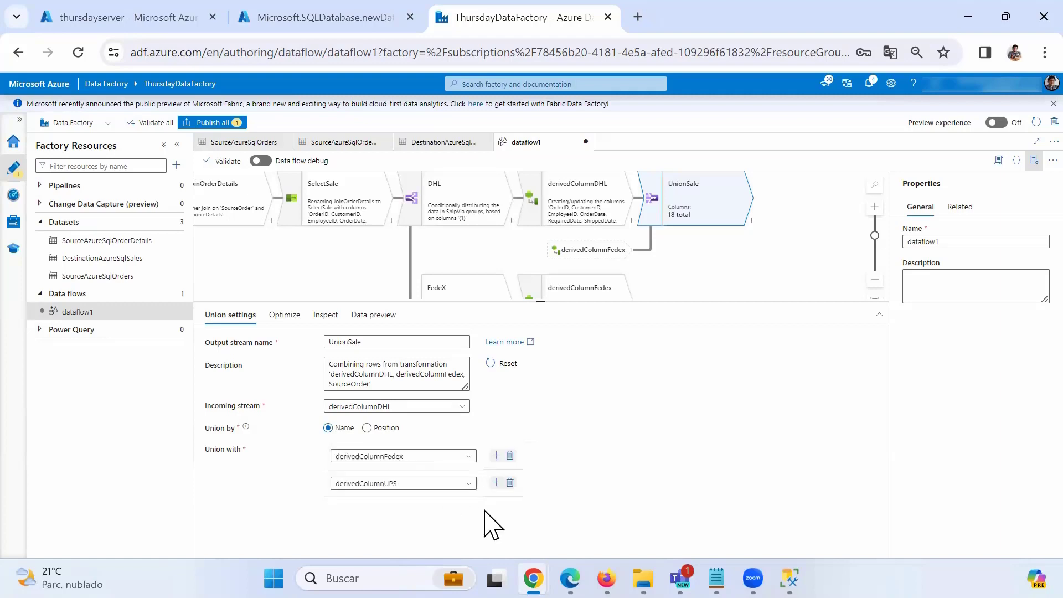
# Add derivedColumnOther as a third UnionSale input stream.
pyautogui.click(496, 482)
pyautogui.click(412, 511)
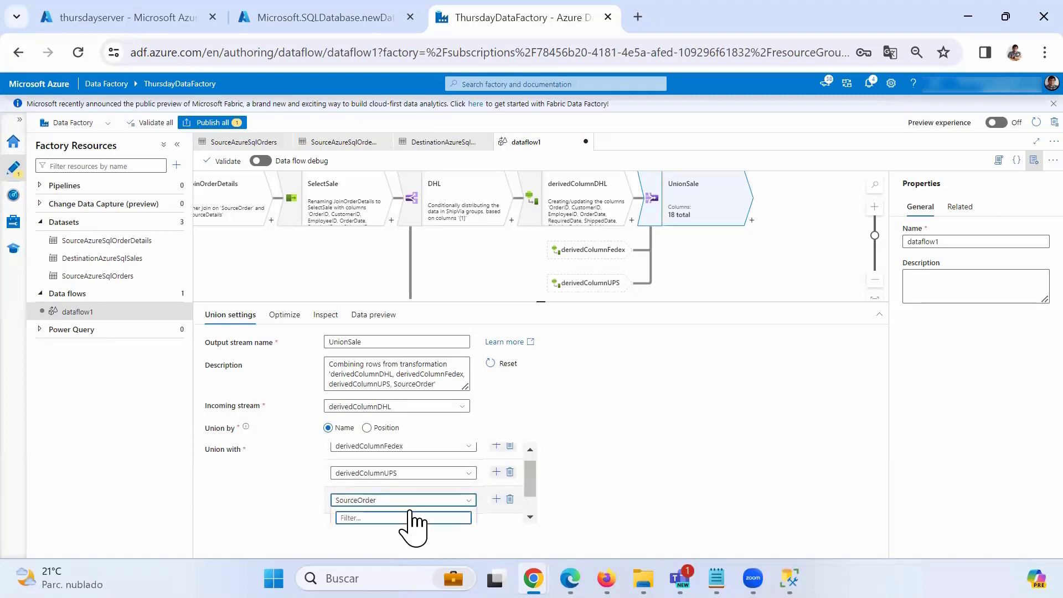
pyautogui.scroll(-3, 391, 515)
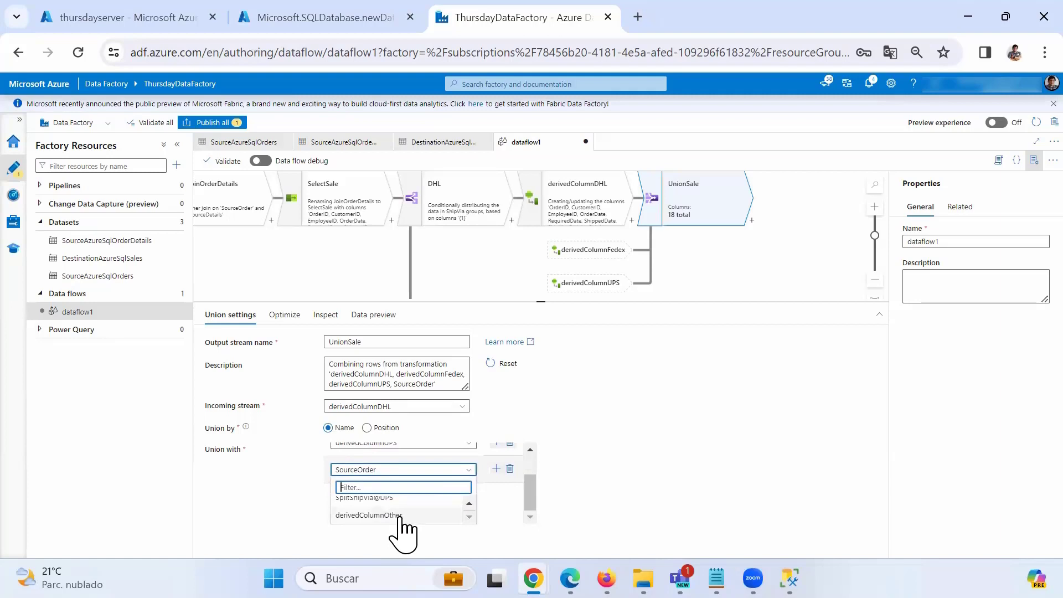
pyautogui.scroll(1, 396, 518)
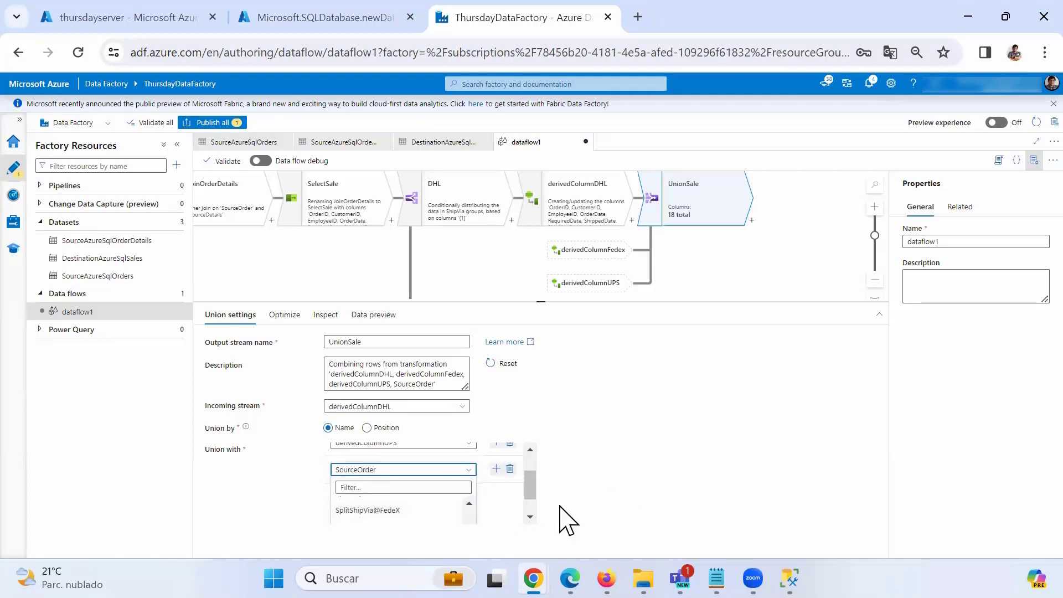
pyautogui.scroll(-1, 422, 512)
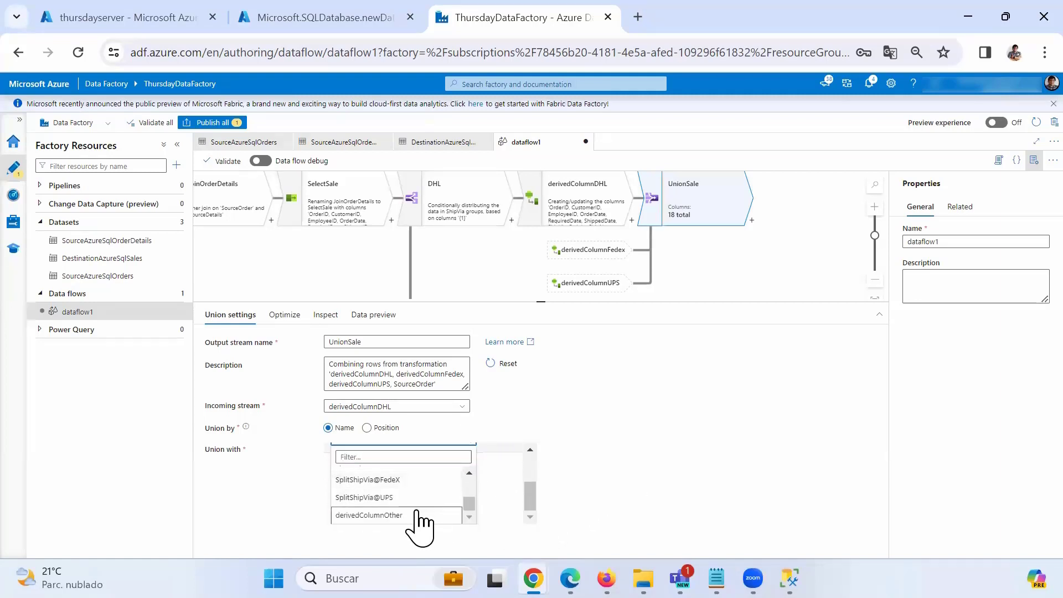
pyautogui.click(399, 512)
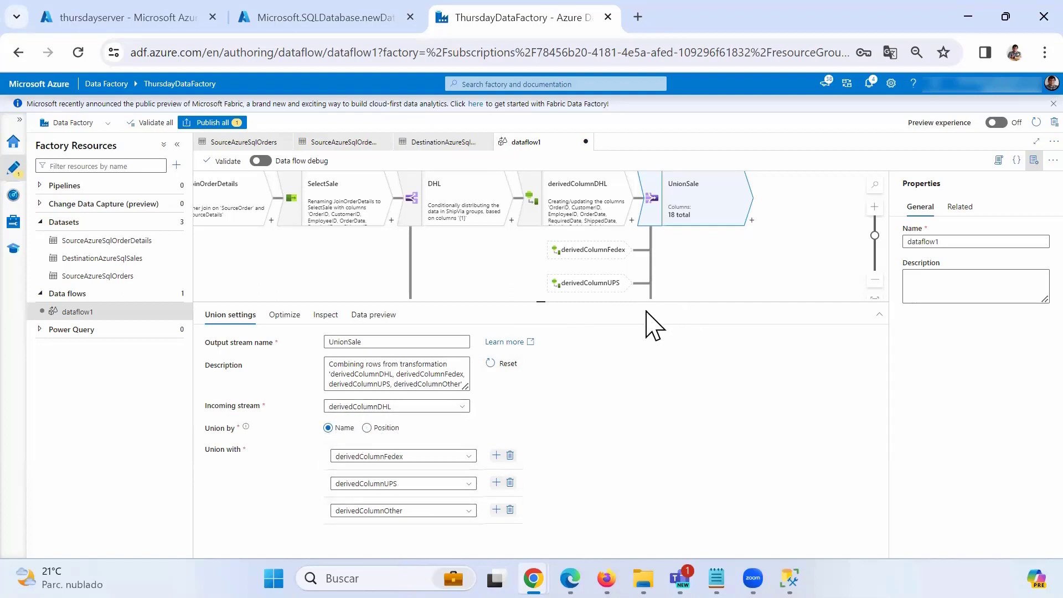
pyautogui.moveTo(541, 303); pyautogui.dragTo(528, 413)
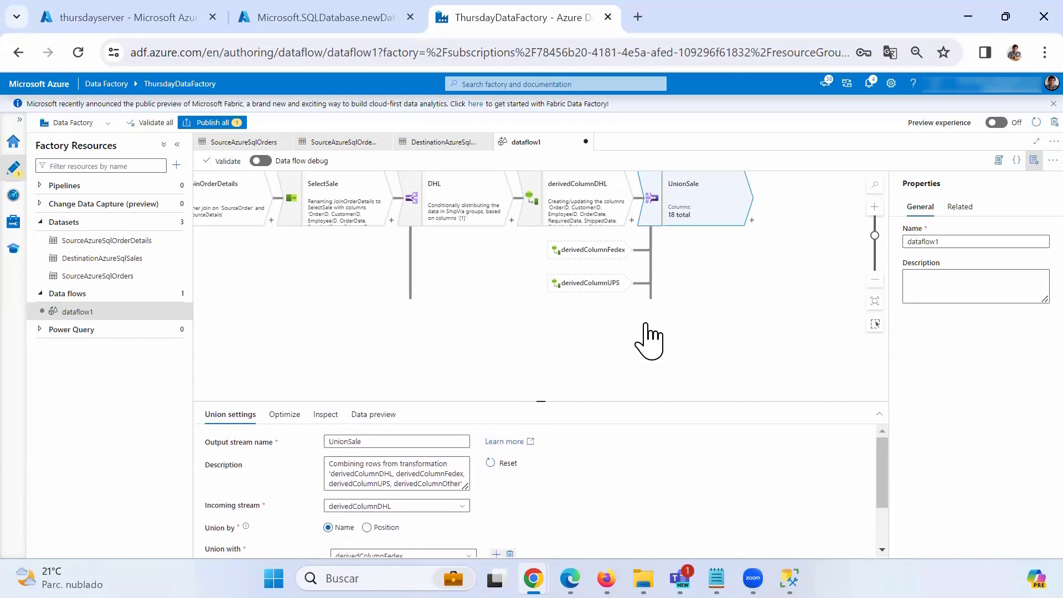
# Add a sink after UnionSale and rename it DestinationSales.
pyautogui.moveTo(748, 316); pyautogui.dragTo(619, 296)
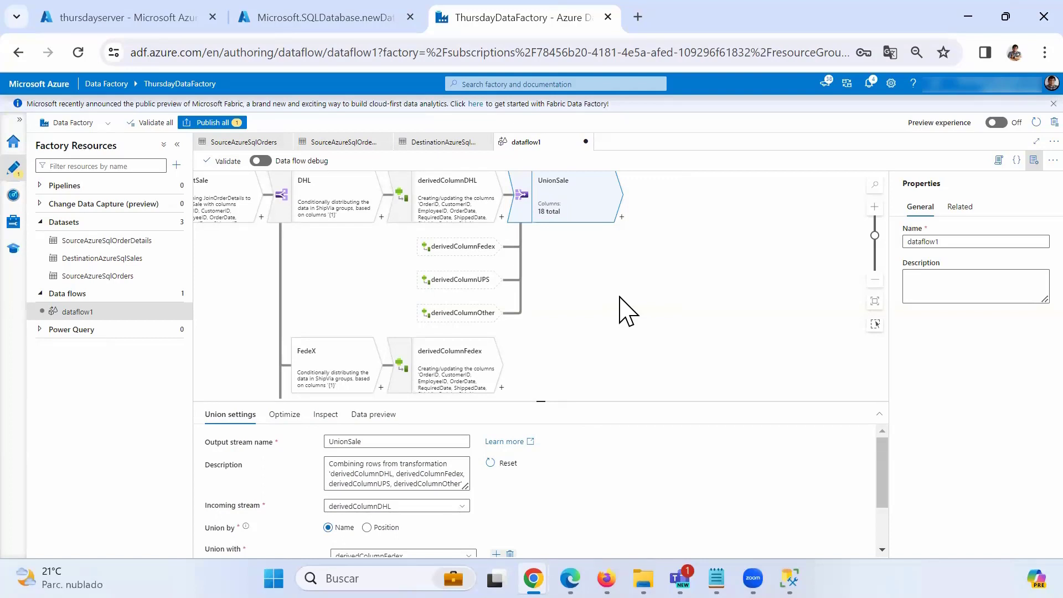
pyautogui.click(622, 218)
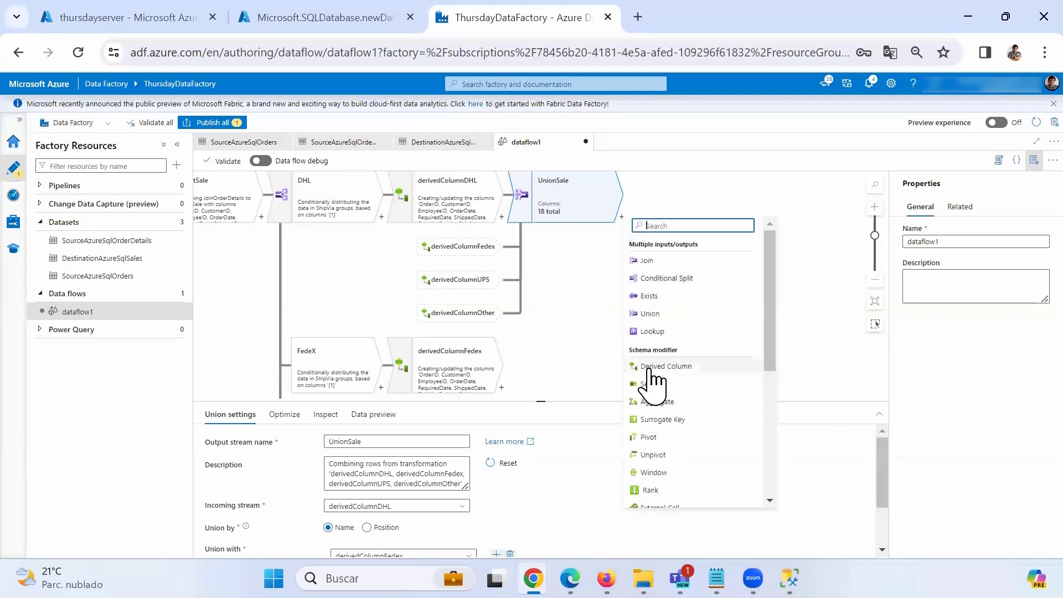
pyautogui.scroll(-5, 659, 387)
pyautogui.scroll(-3, 678, 415)
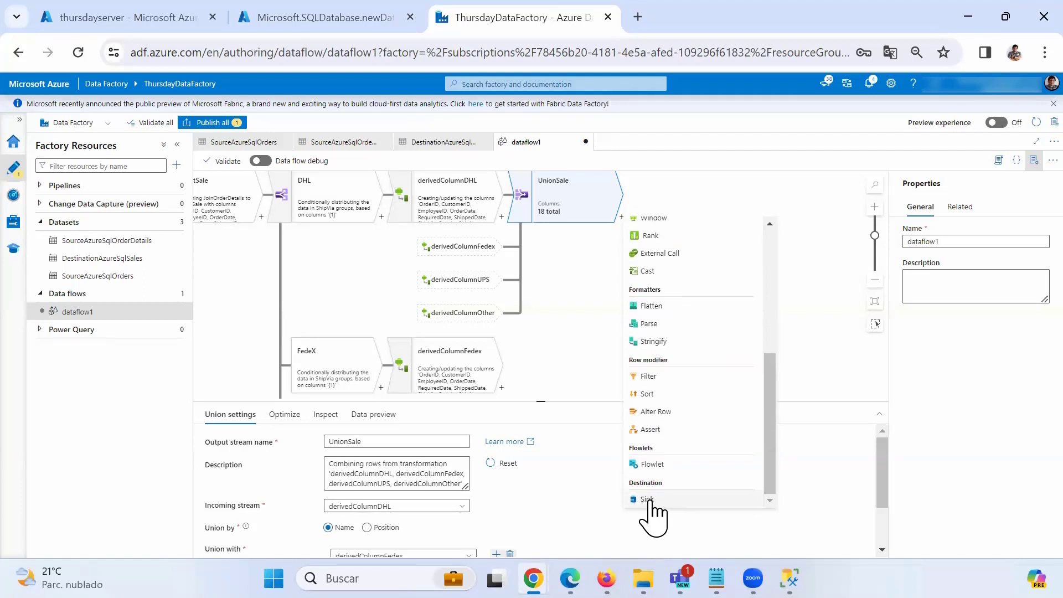
pyautogui.click(648, 500)
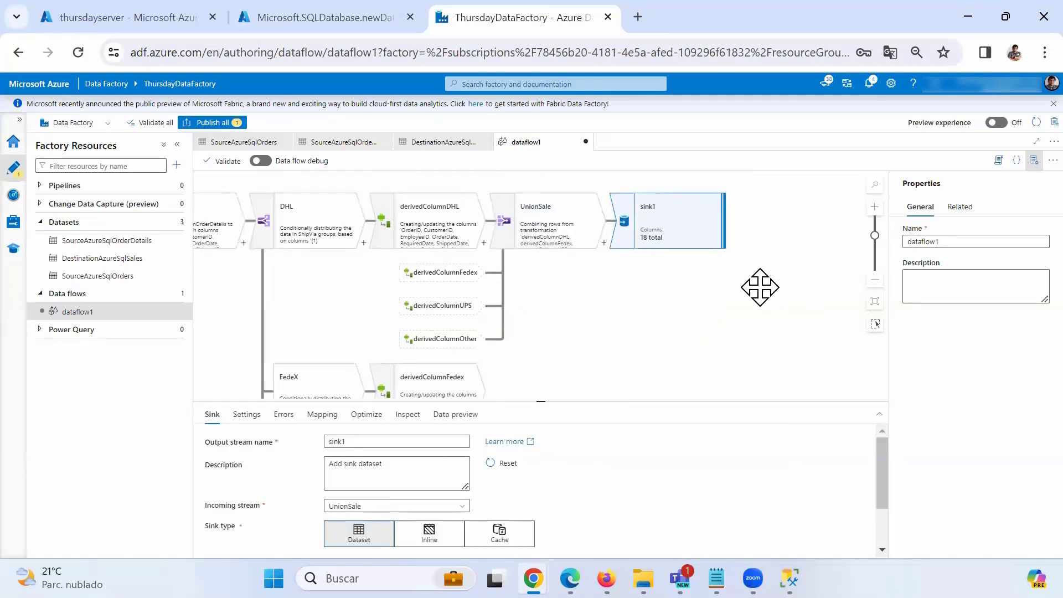
pyautogui.doubleClick(339, 442)
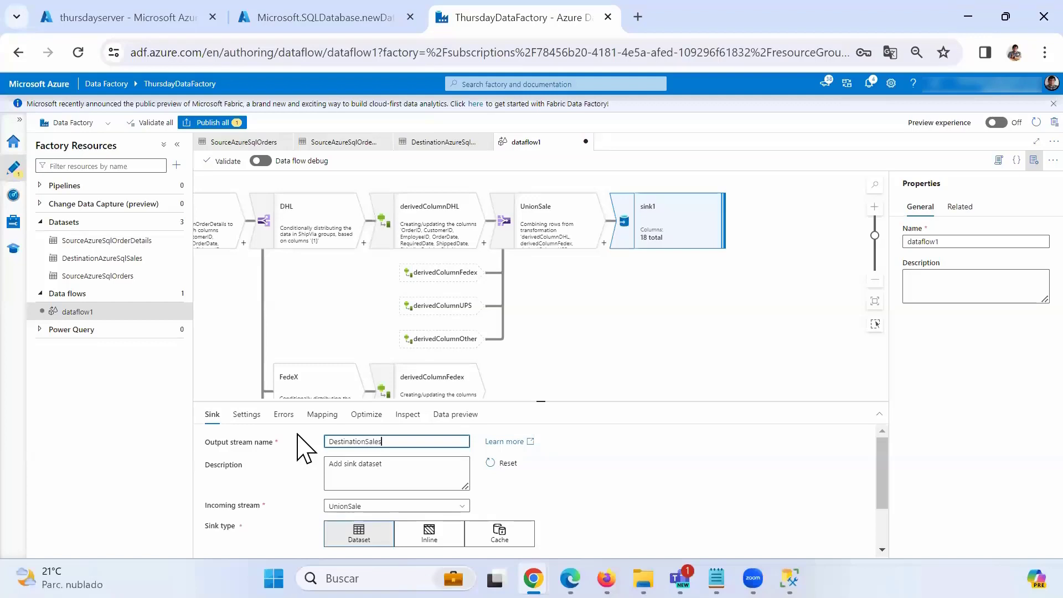
# Point the sink at the DestinationAzureSqlSales dataset and review its auto mapping.
pyautogui.moveTo(513, 400); pyautogui.dragTo(529, 286)
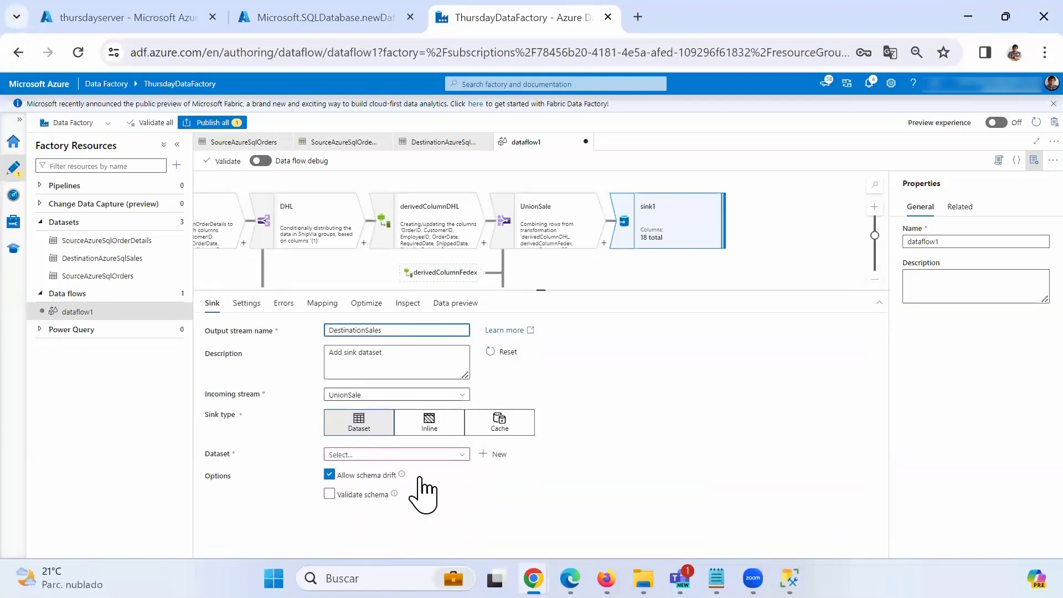
pyautogui.click(442, 455)
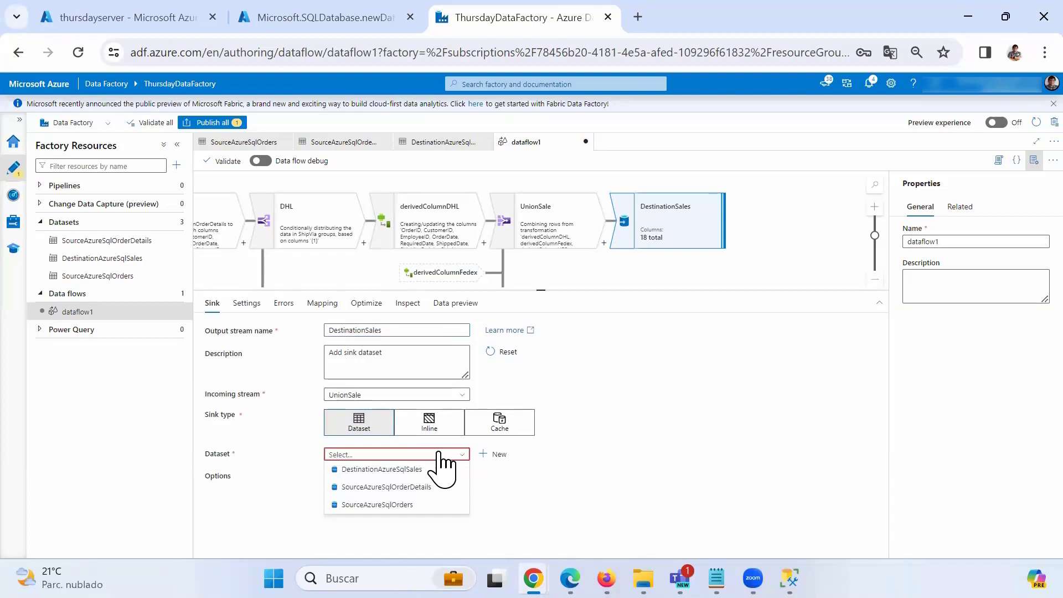
pyautogui.click(415, 470)
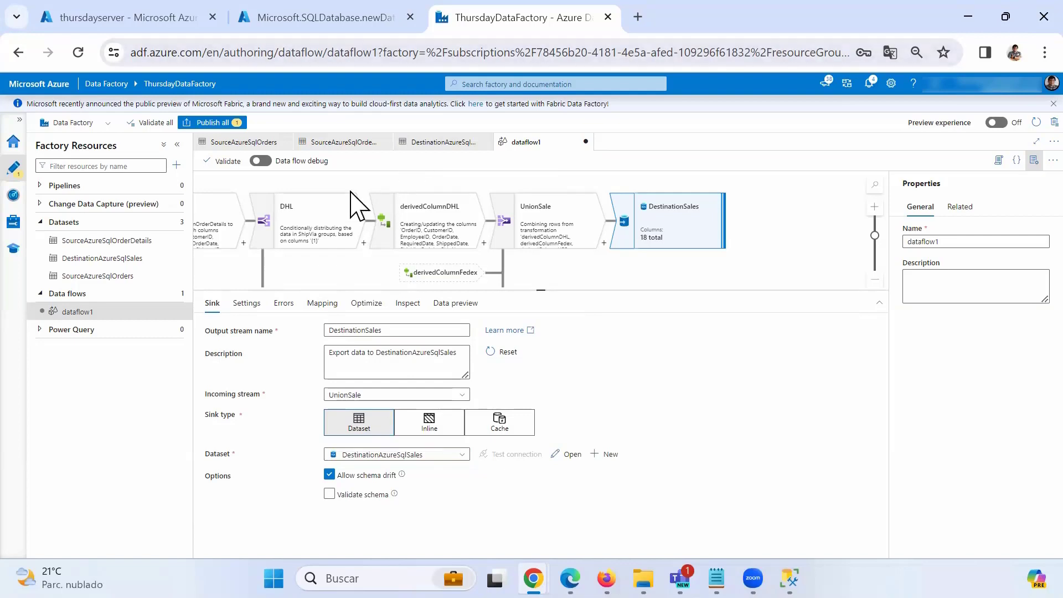
pyautogui.click(334, 305)
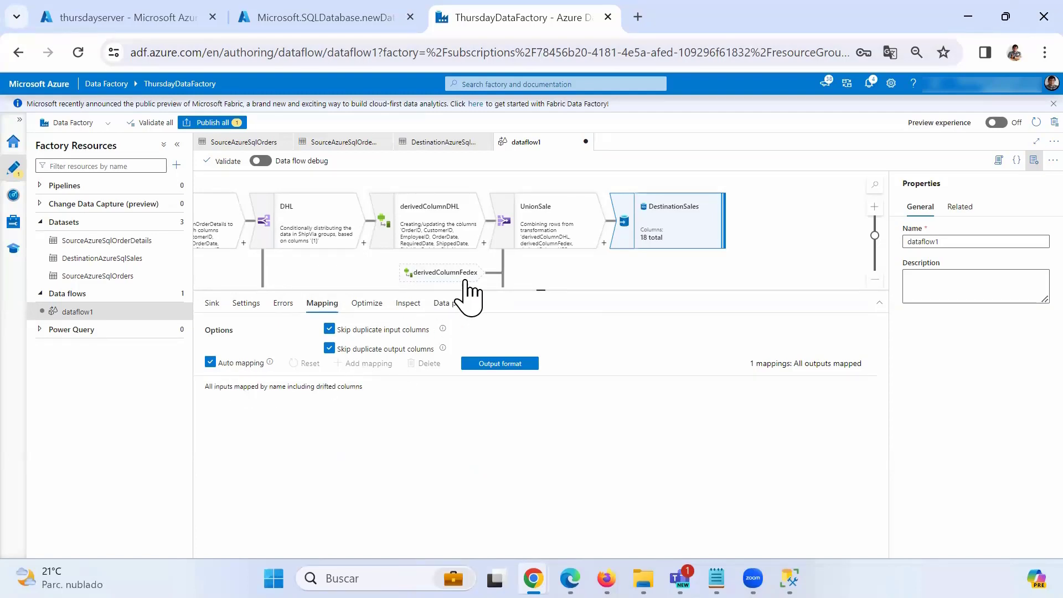
pyautogui.moveTo(542, 291); pyautogui.dragTo(549, 443)
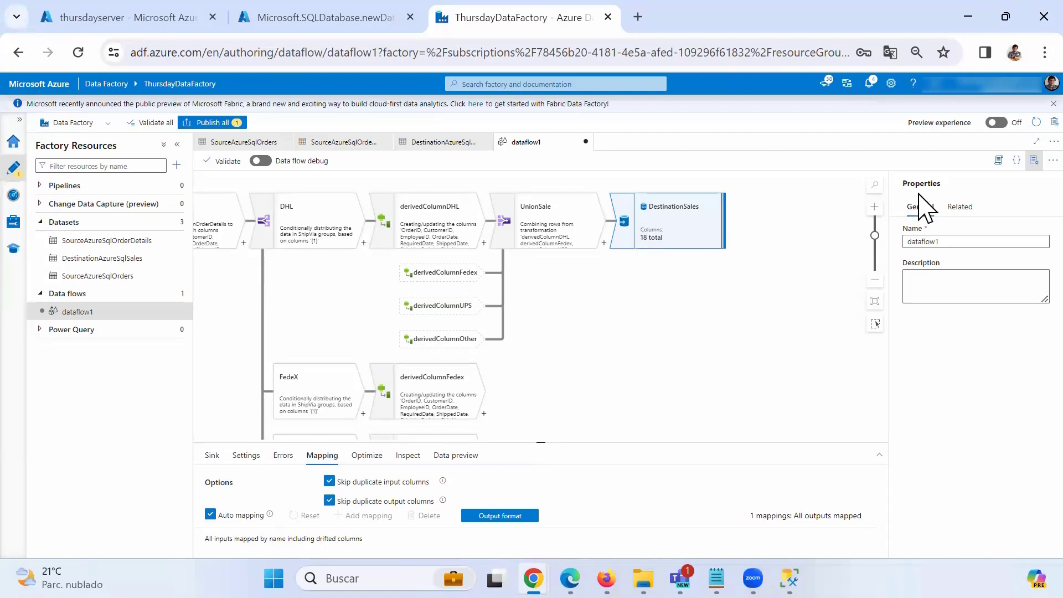
# Zoom out and pan so the whole flow from SourceOrder to DestinationSales is visible.
pyautogui.click(875, 281)
pyautogui.click(875, 280)
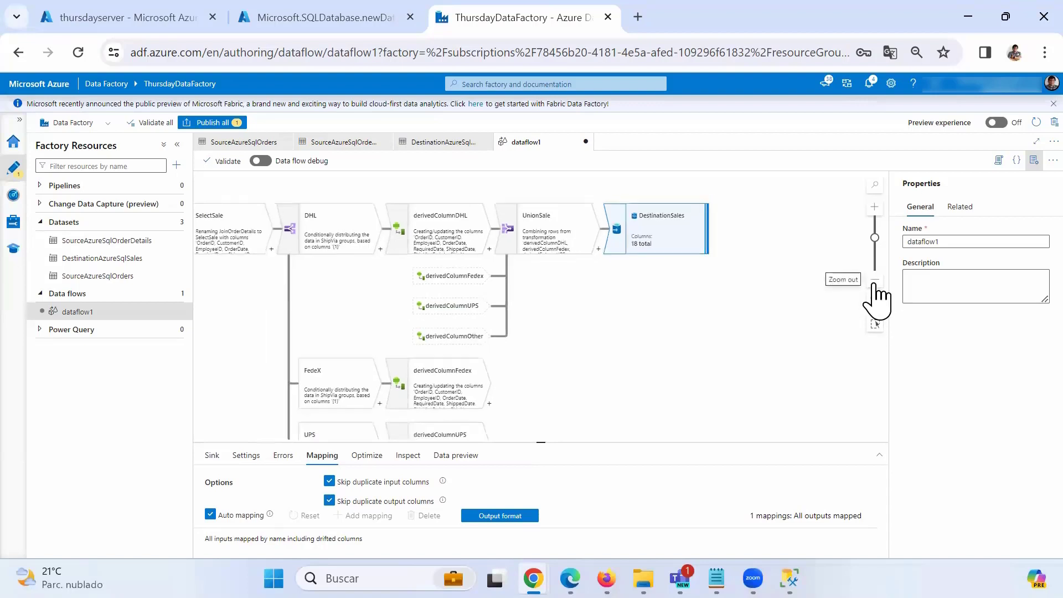
pyautogui.moveTo(568, 324); pyautogui.dragTo(703, 293)
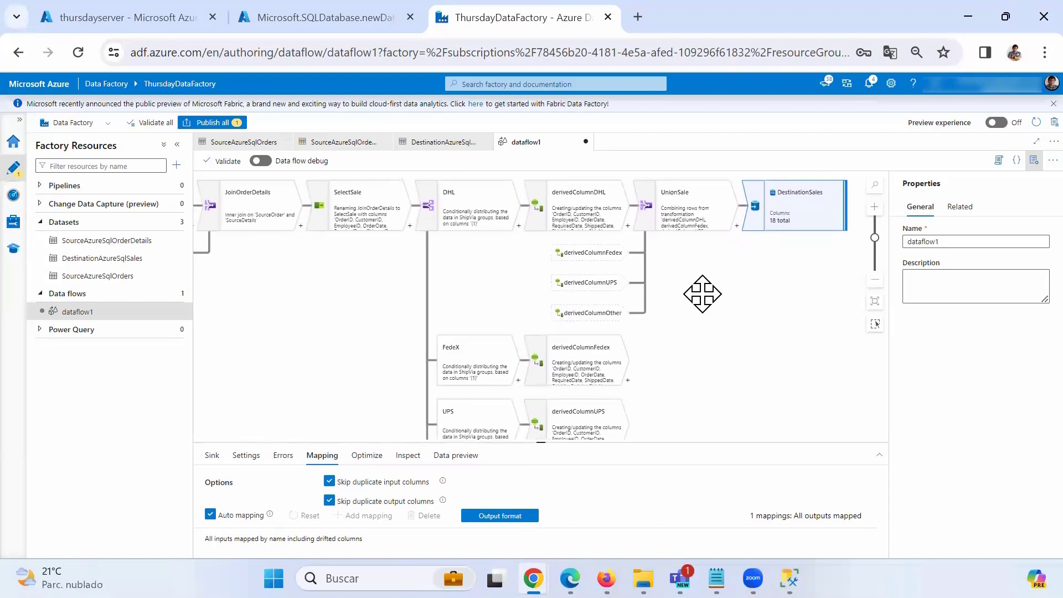
pyautogui.click(875, 280)
pyautogui.click(875, 281)
pyautogui.click(875, 280)
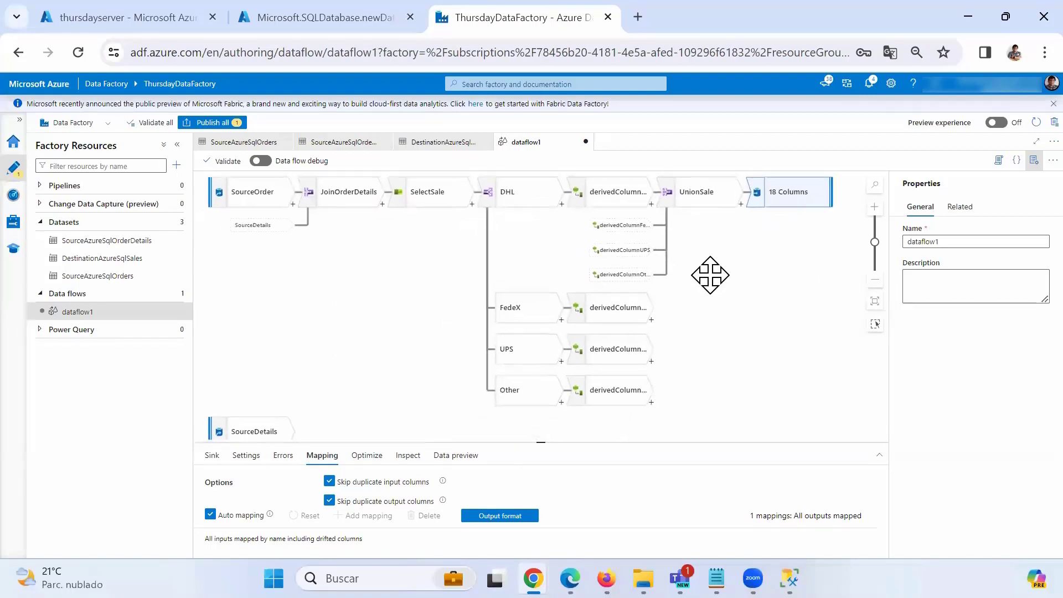
pyautogui.moveTo(711, 275); pyautogui.dragTo(707, 279)
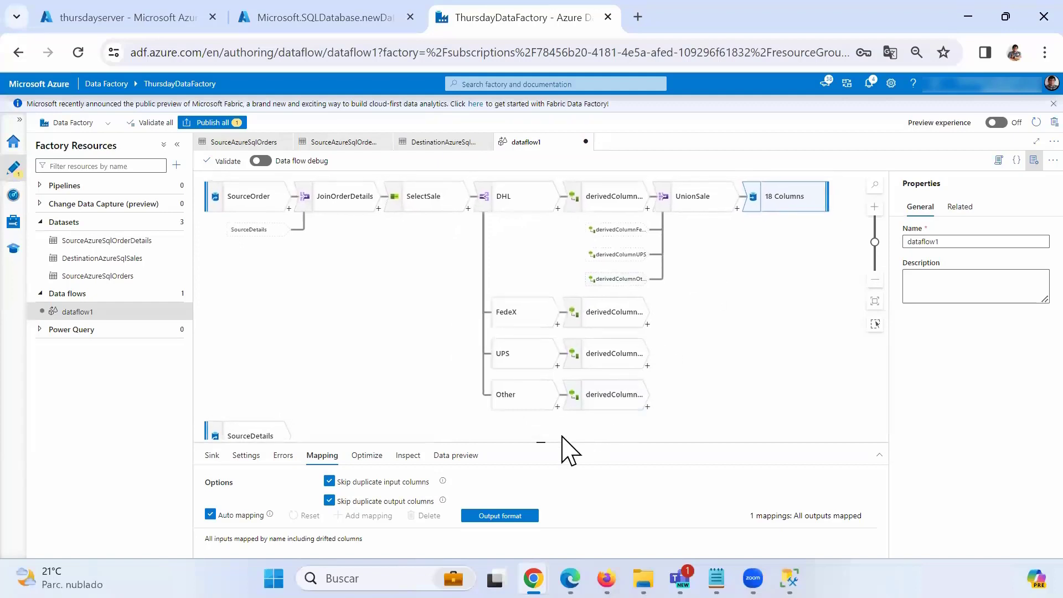
pyautogui.moveTo(537, 441); pyautogui.dragTo(538, 465)
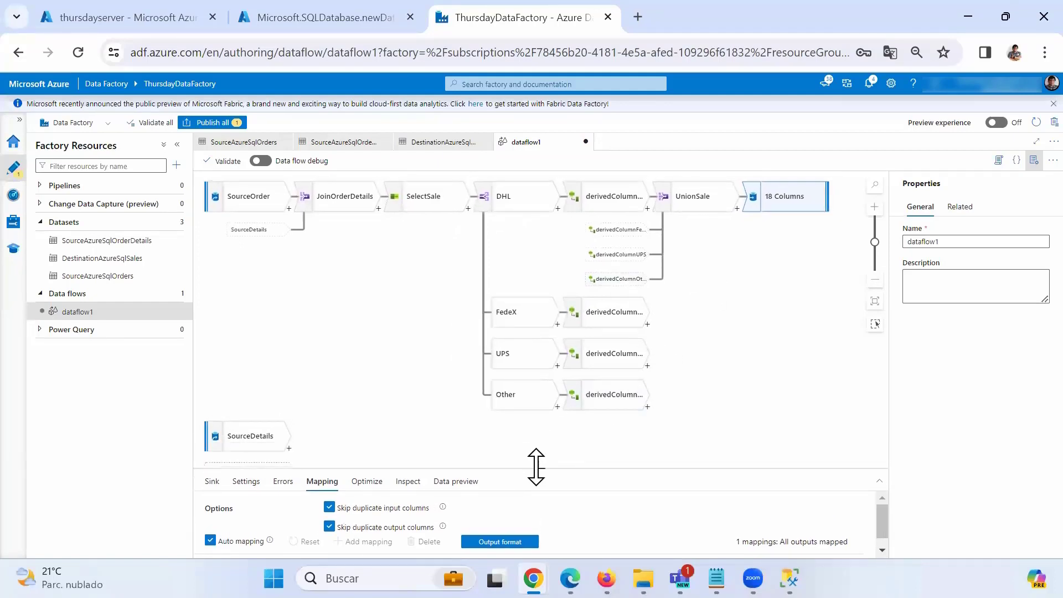
pyautogui.click(386, 348)
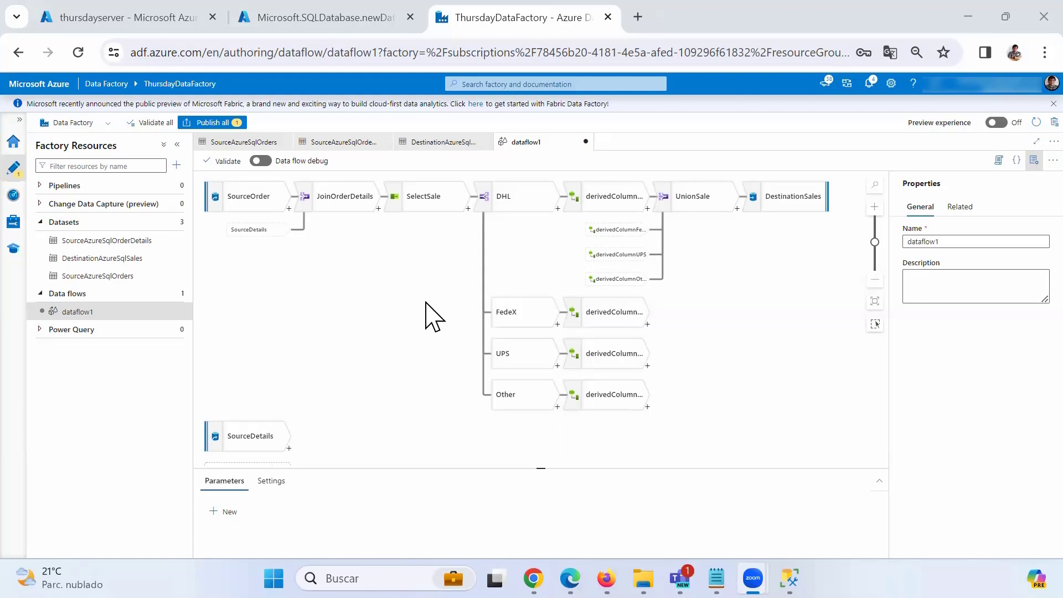
pyautogui.click(328, 309)
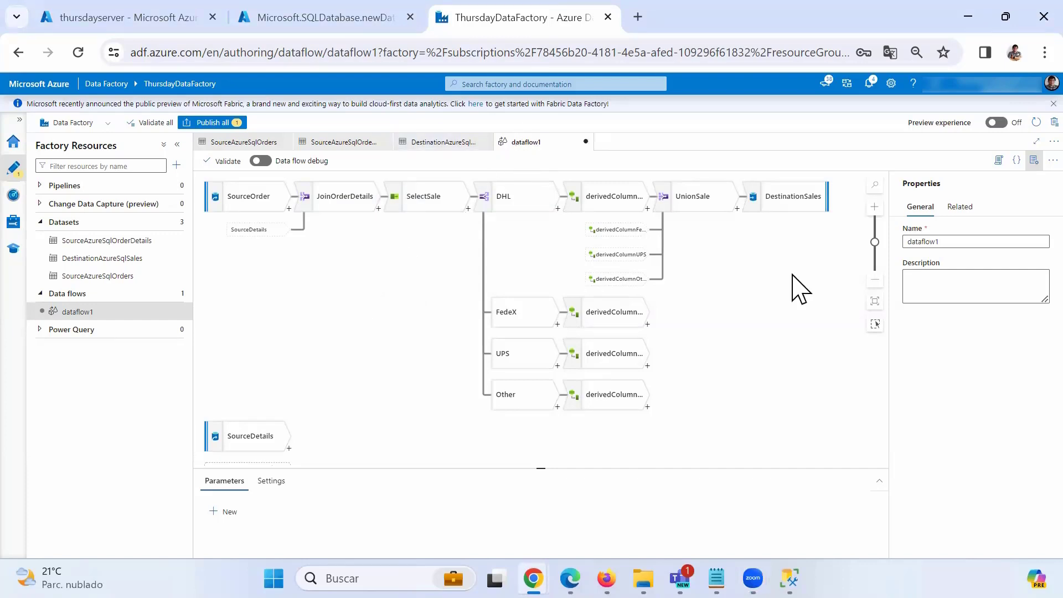
# Rename dataflow1 to dataflowSales and publish all changes to the factory.
pyautogui.doubleClick(911, 242)
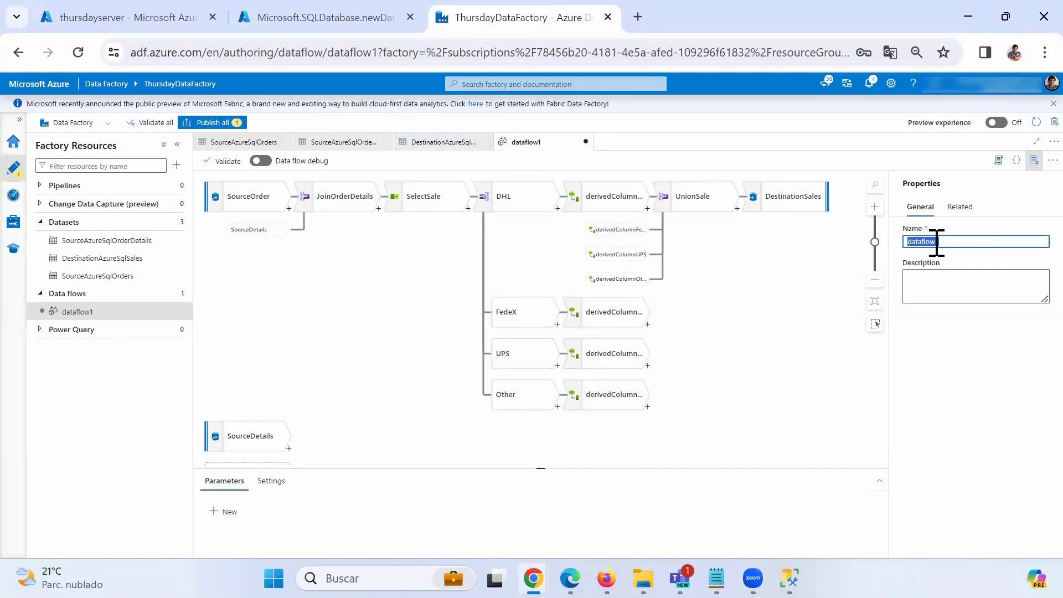
pyautogui.moveTo(936, 242); pyautogui.dragTo(957, 242)
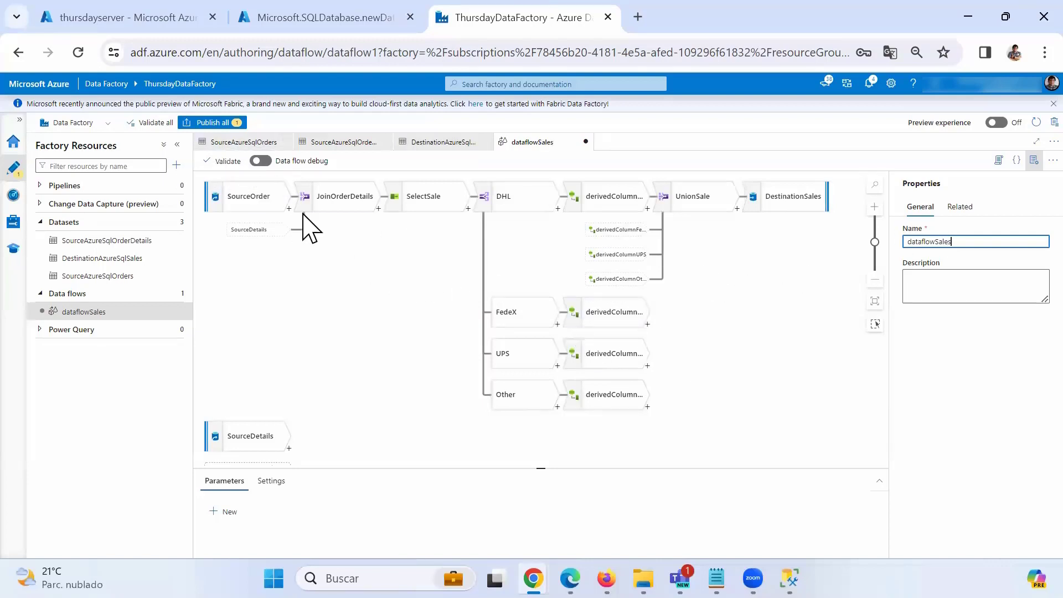
pyautogui.click(220, 125)
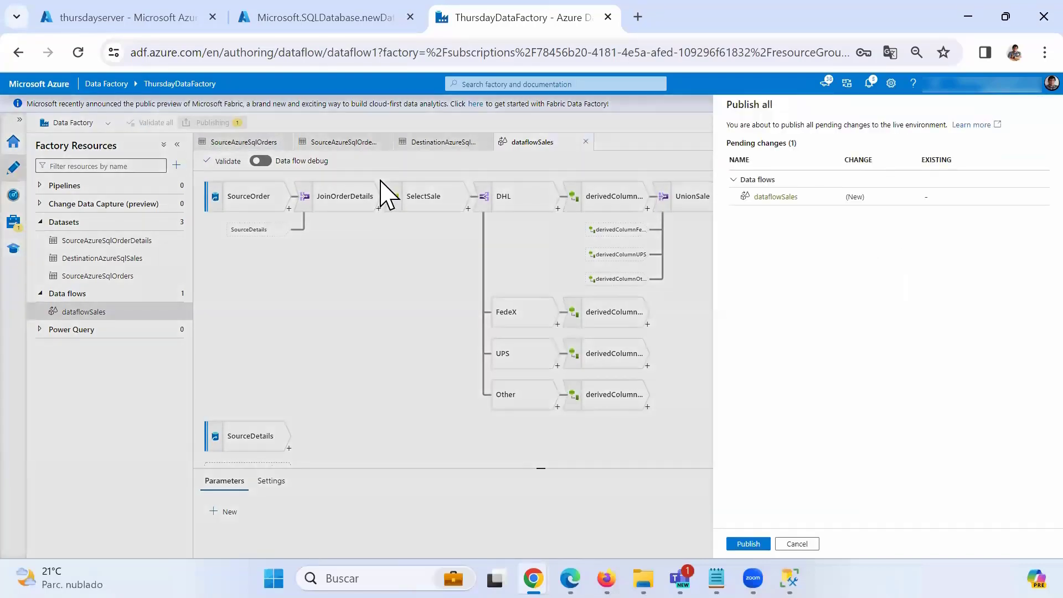
pyautogui.click(742, 544)
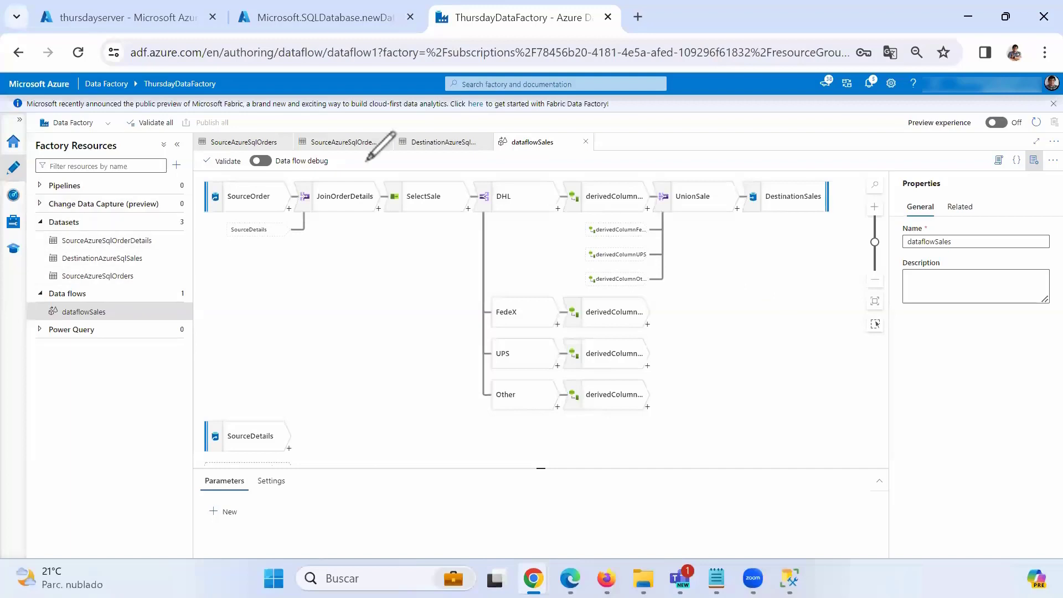
pyautogui.moveTo(406, 178)
pyautogui.mouseDown()
pyautogui.moveTo(399, 148)
pyautogui.moveTo(194, 165)
pyautogui.moveTo(435, 176)
pyautogui.moveTo(343, 178)
pyautogui.mouseUp()
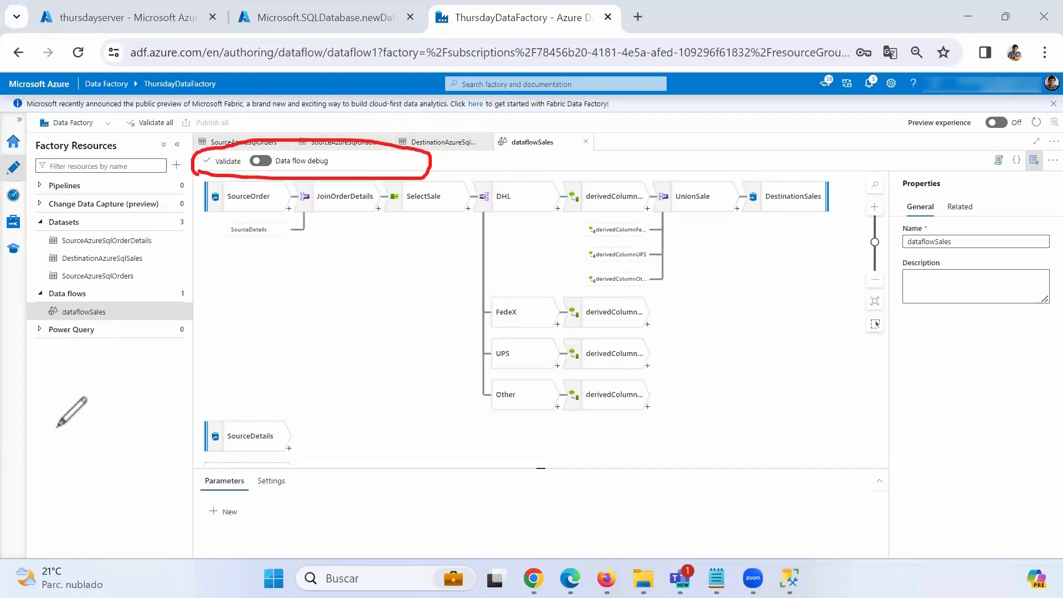
pyautogui.click(81, 397)
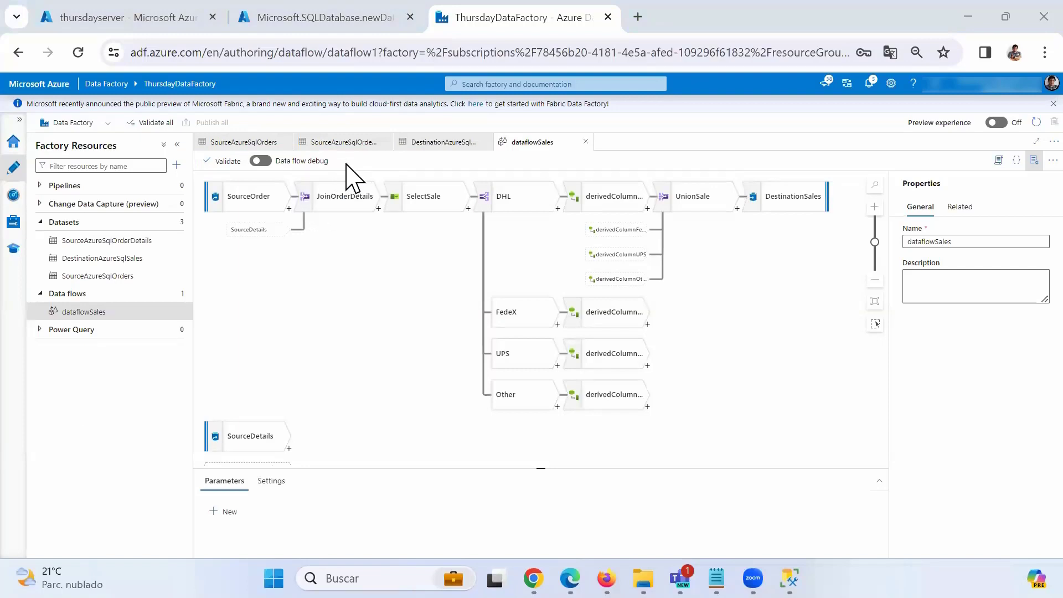
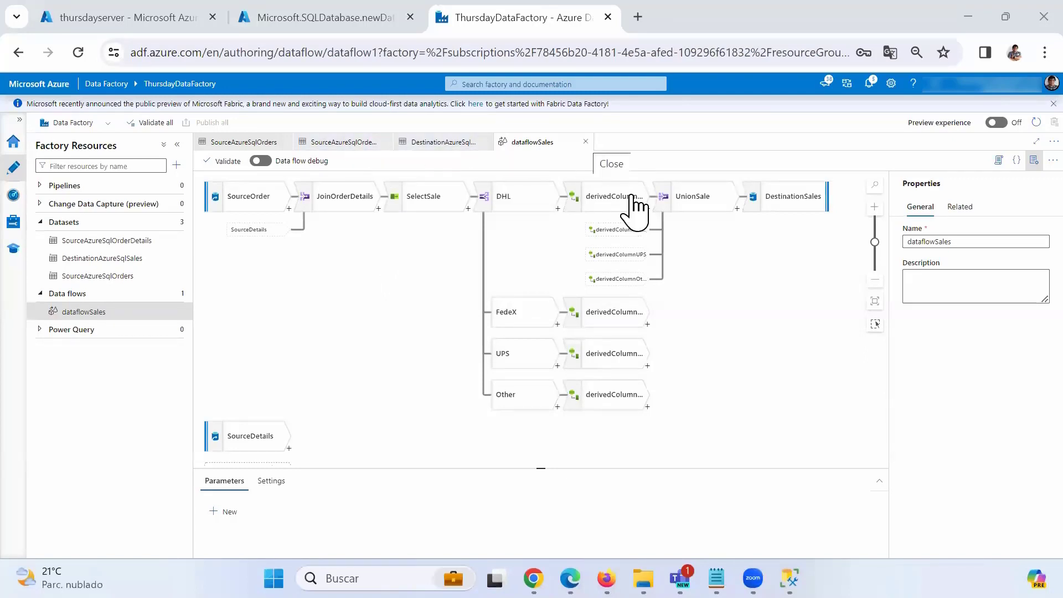
# Close the dataflowSales, DestinationAzureSqlSales and both source dataset tabs, and widen the Factory Resources panel.
pyautogui.click(585, 142)
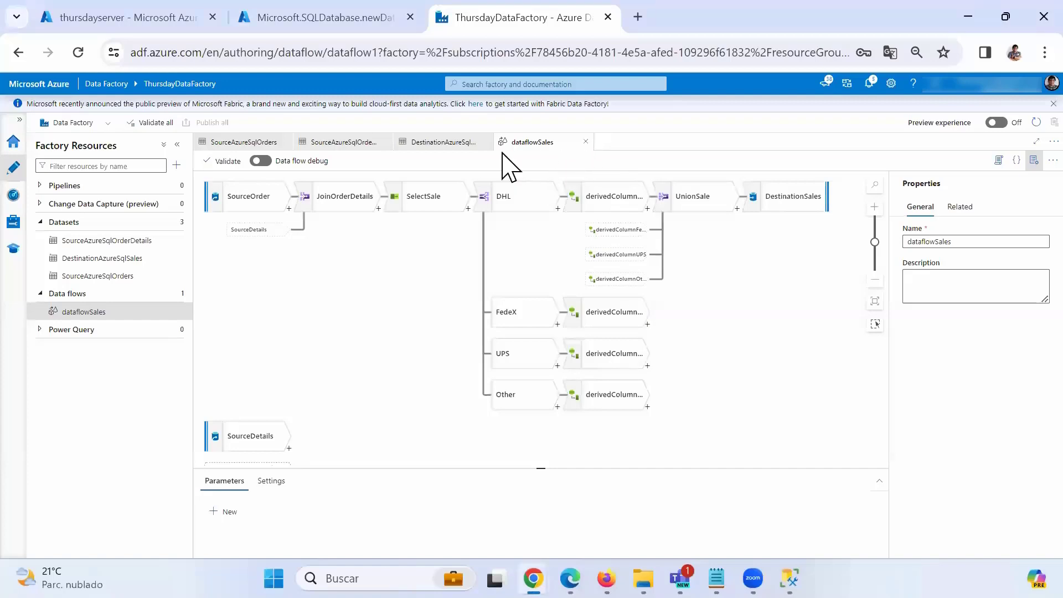
pyautogui.click(487, 142)
pyautogui.click(386, 142)
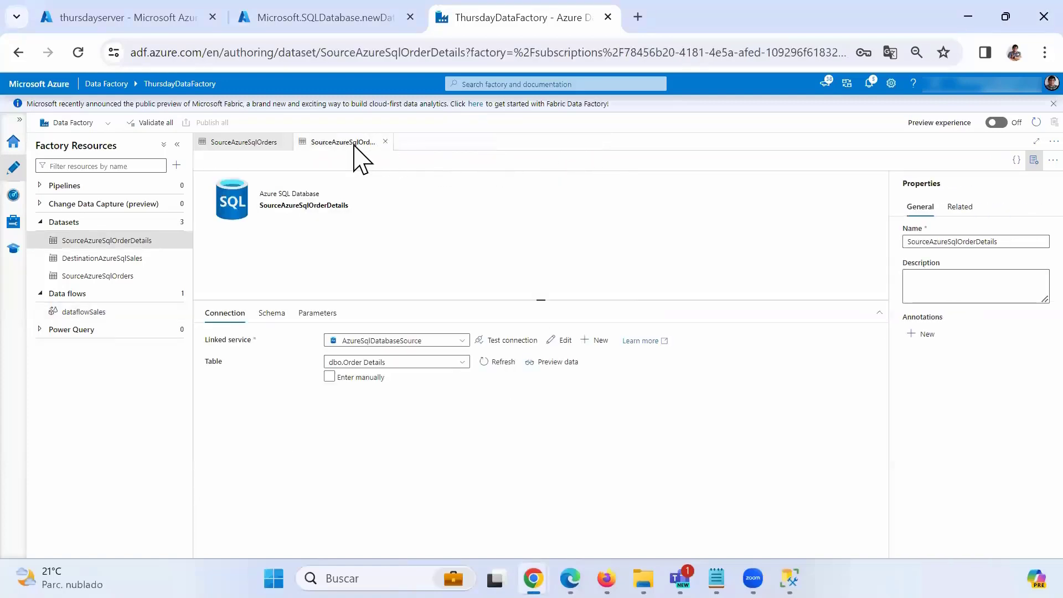
pyautogui.click(288, 143)
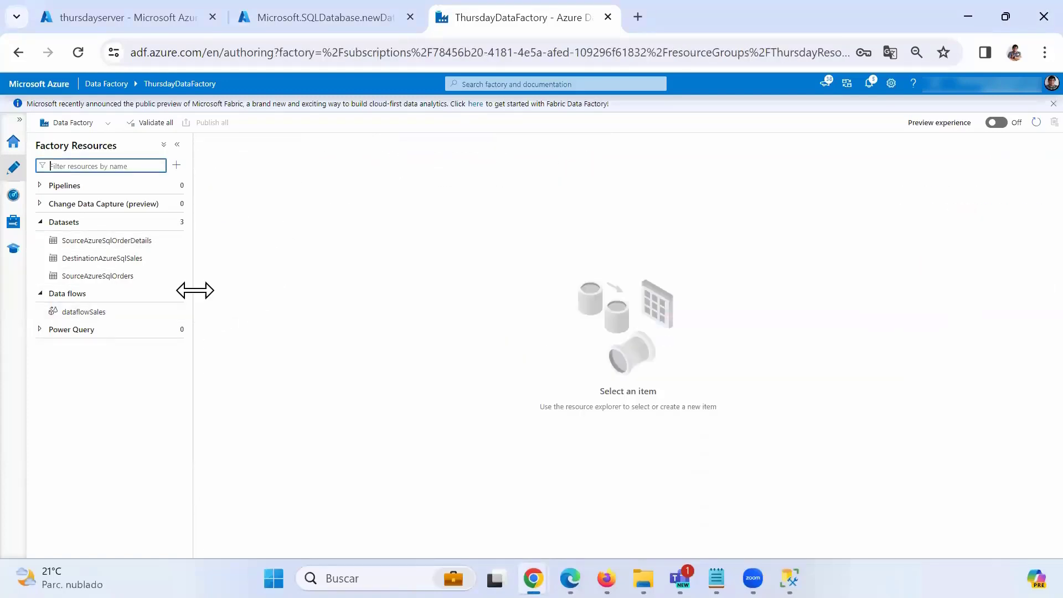
pyautogui.moveTo(193, 275); pyautogui.dragTo(229, 277)
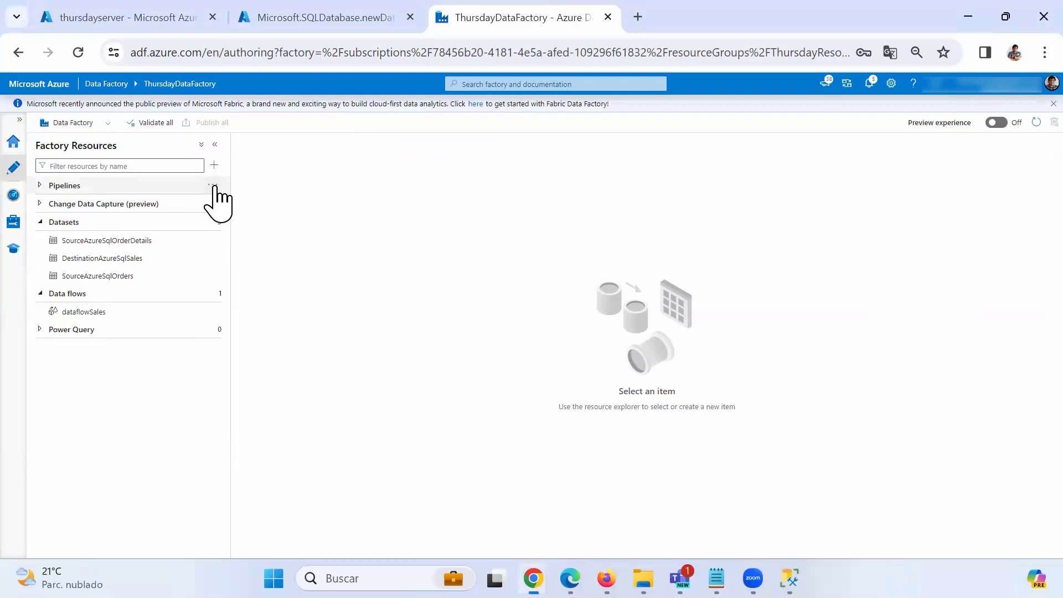
# Create a new pipeline and add a Data flow activity named DataFlowSales.
pyautogui.click(215, 187)
pyautogui.click(249, 203)
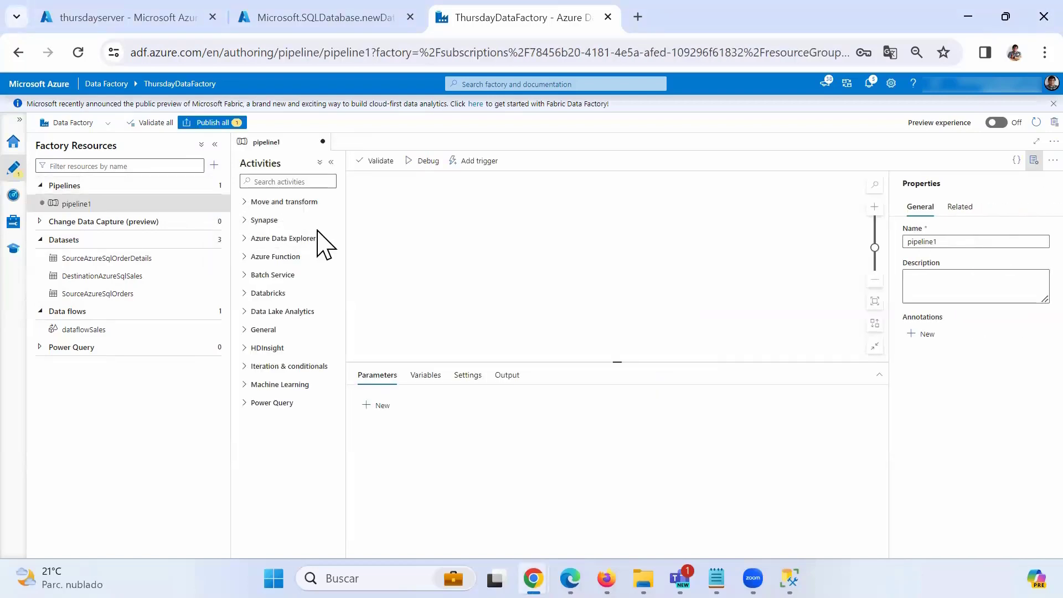
pyautogui.click(248, 202)
pyautogui.moveTo(265, 251); pyautogui.dragTo(477, 240)
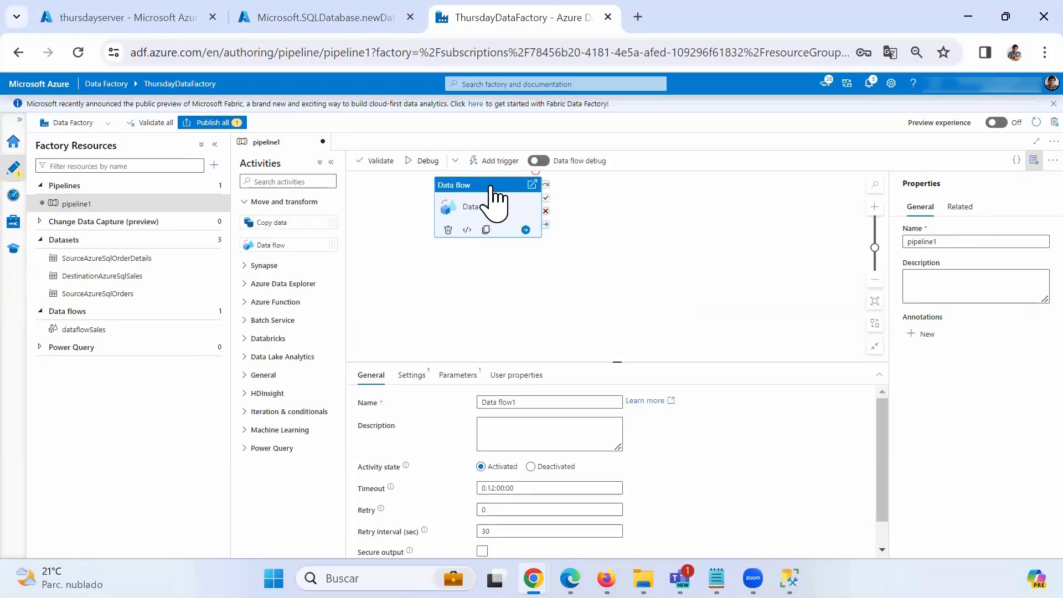
pyautogui.moveTo(498, 200); pyautogui.dragTo(520, 216)
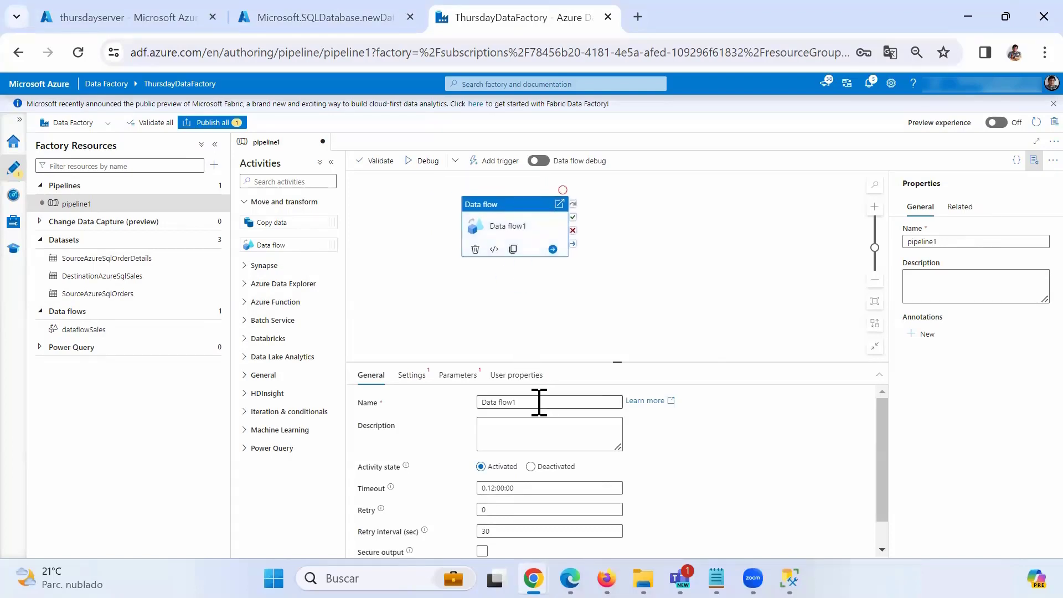
pyautogui.moveTo(538, 403); pyautogui.dragTo(473, 395)
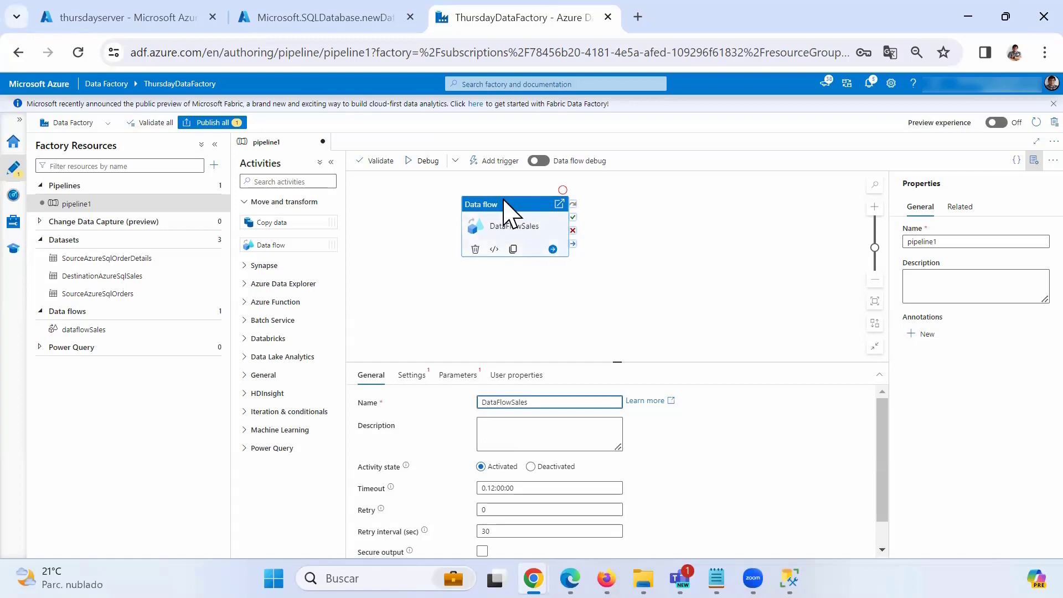
# Set the activity's data flow to dataflowSales and select the pipeline name pipeline1.
pyautogui.click(412, 376)
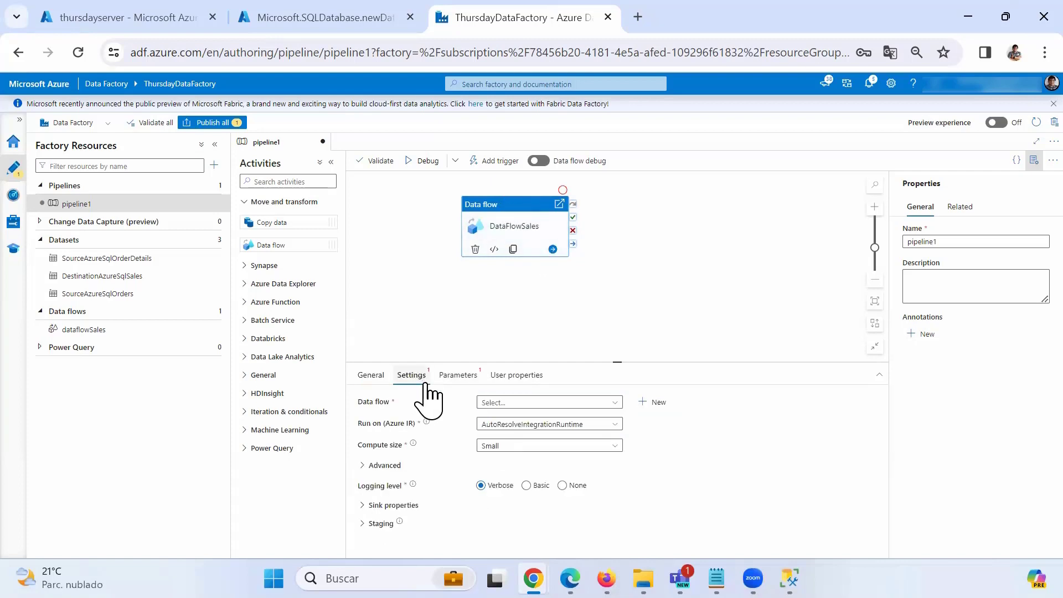
pyautogui.click(536, 403)
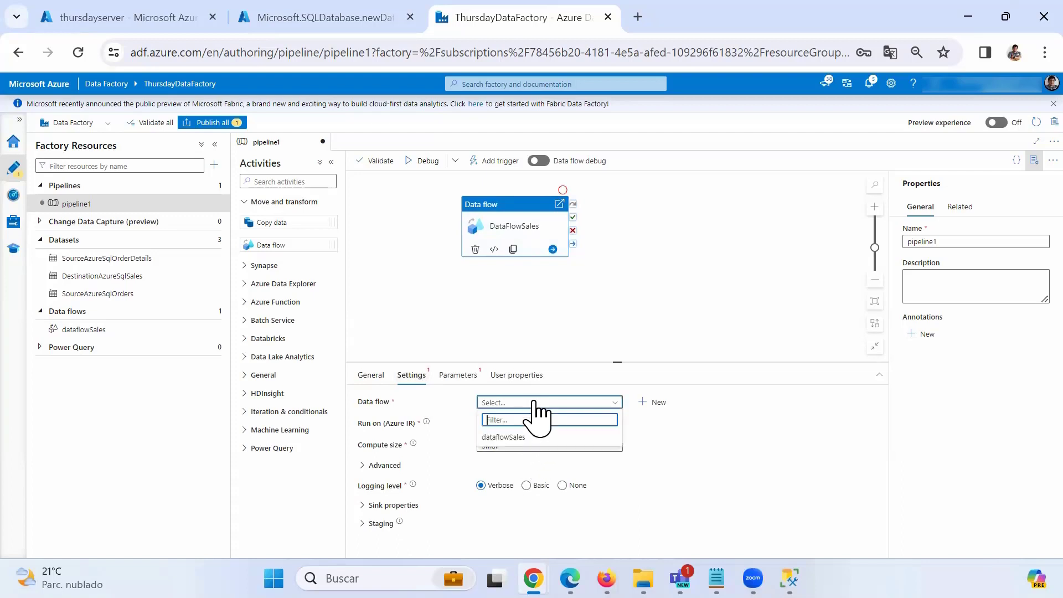
pyautogui.click(506, 438)
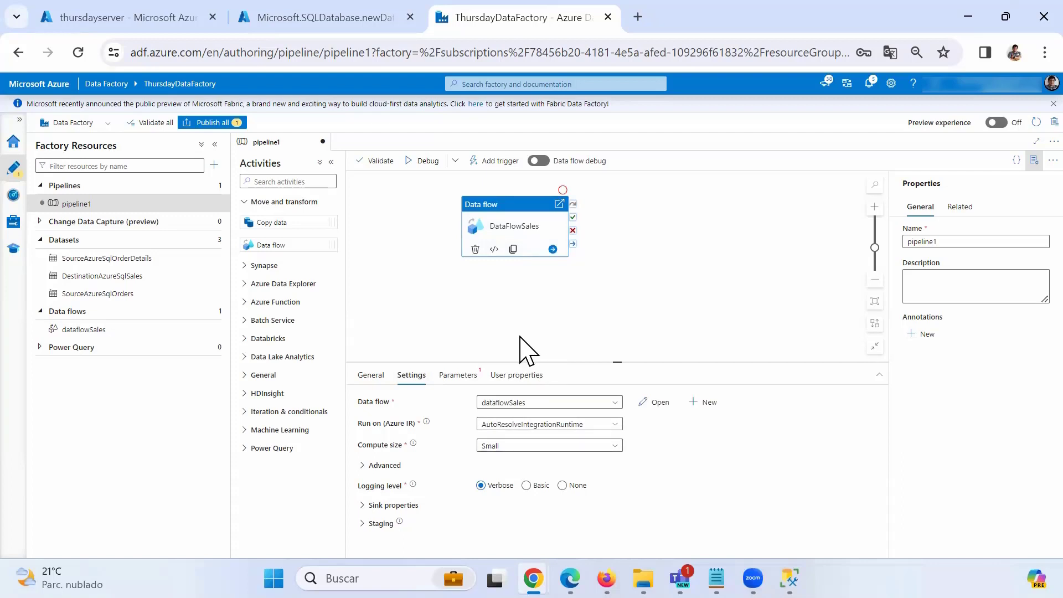
pyautogui.doubleClick(931, 241)
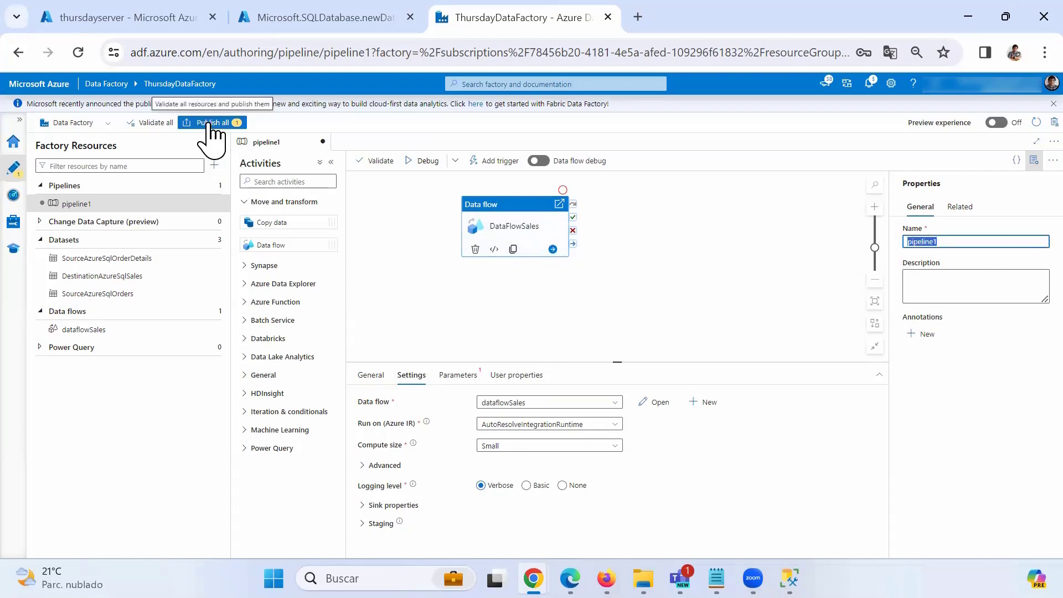
pyautogui.click(646, 252)
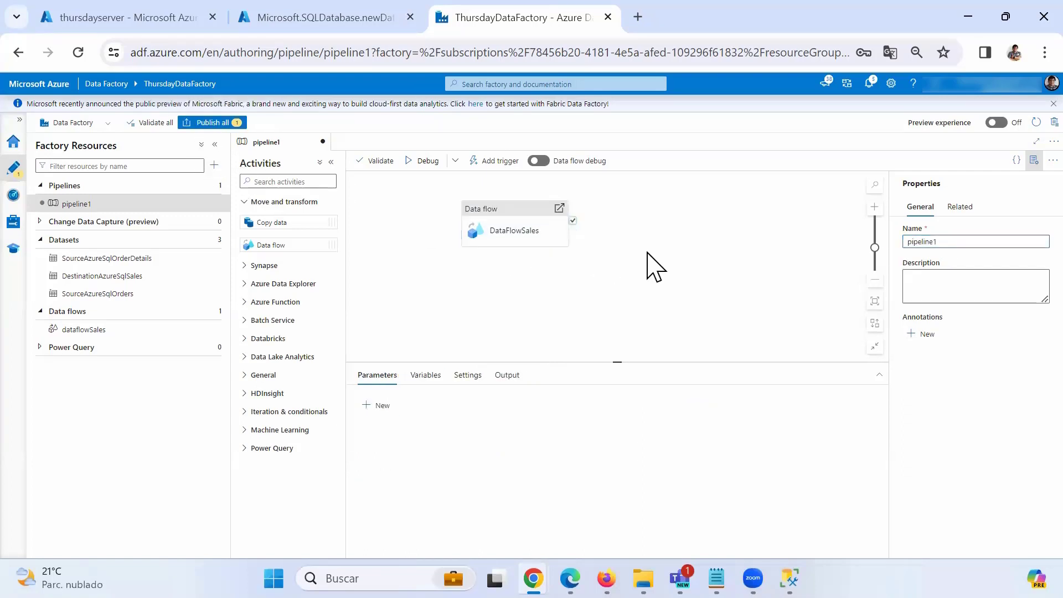
pyautogui.click(513, 237)
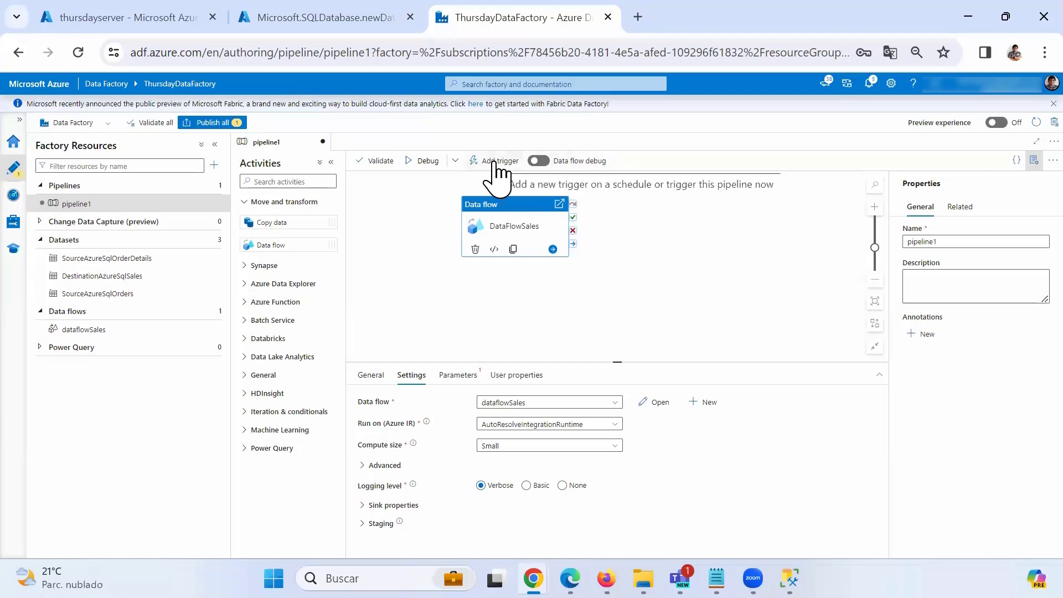
pyautogui.click(422, 216)
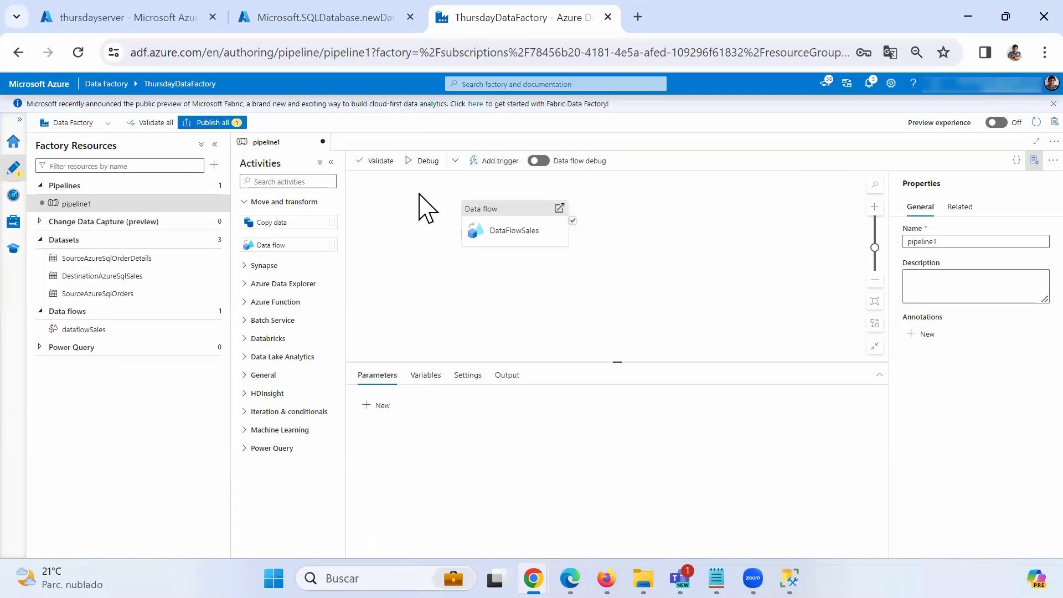
pyautogui.click(482, 227)
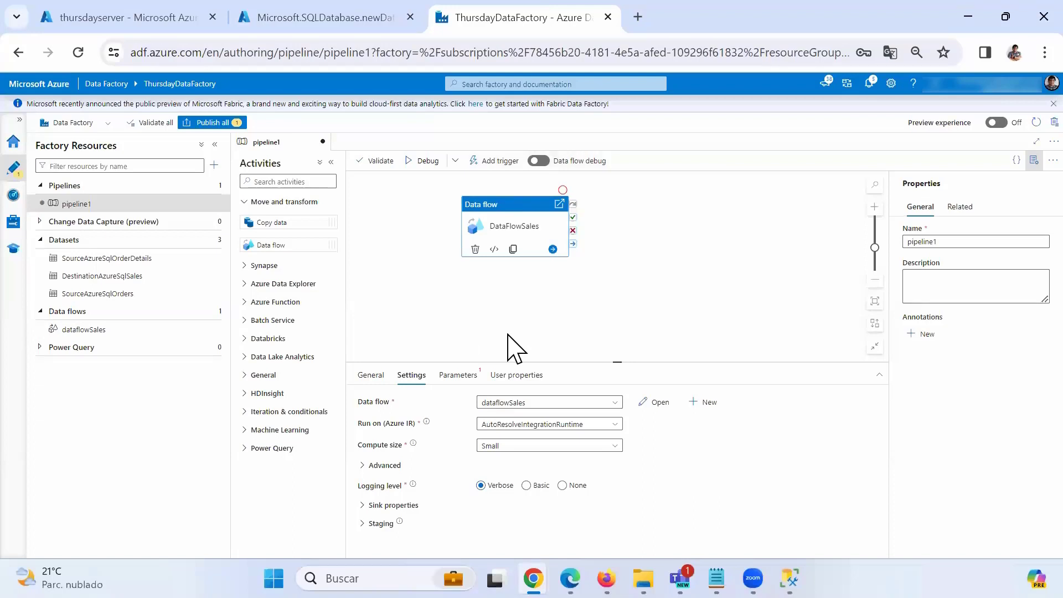
pyautogui.hotkey('alt', 'Tab')
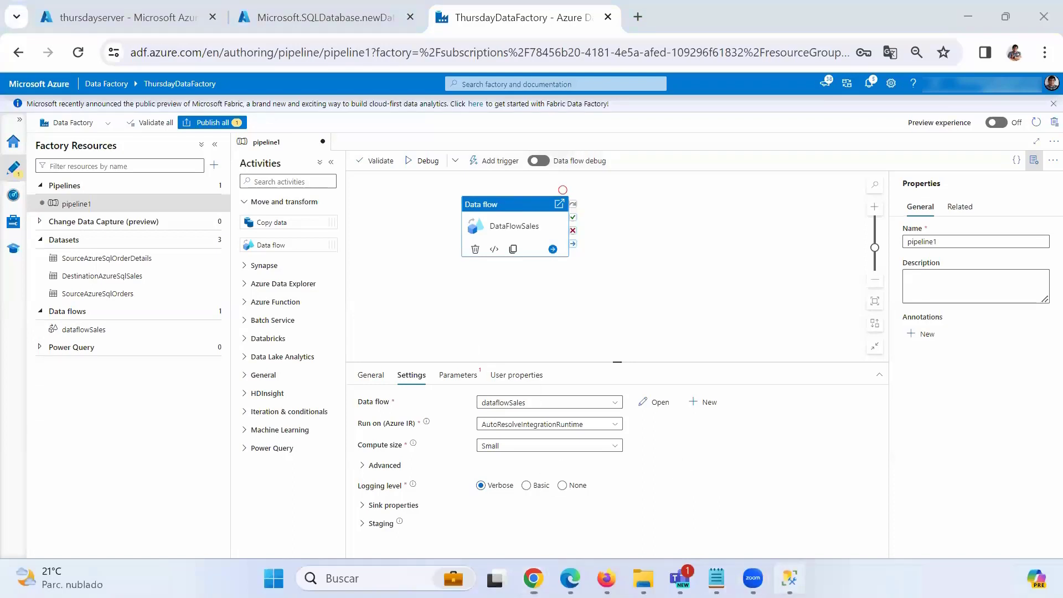
# Re-execute 'Select * from Sales' in SSMS, confirming 0 rows, then minimize SSMS.
pyautogui.scroll(-1, 434, 274)
pyautogui.scroll(-7, 434, 274)
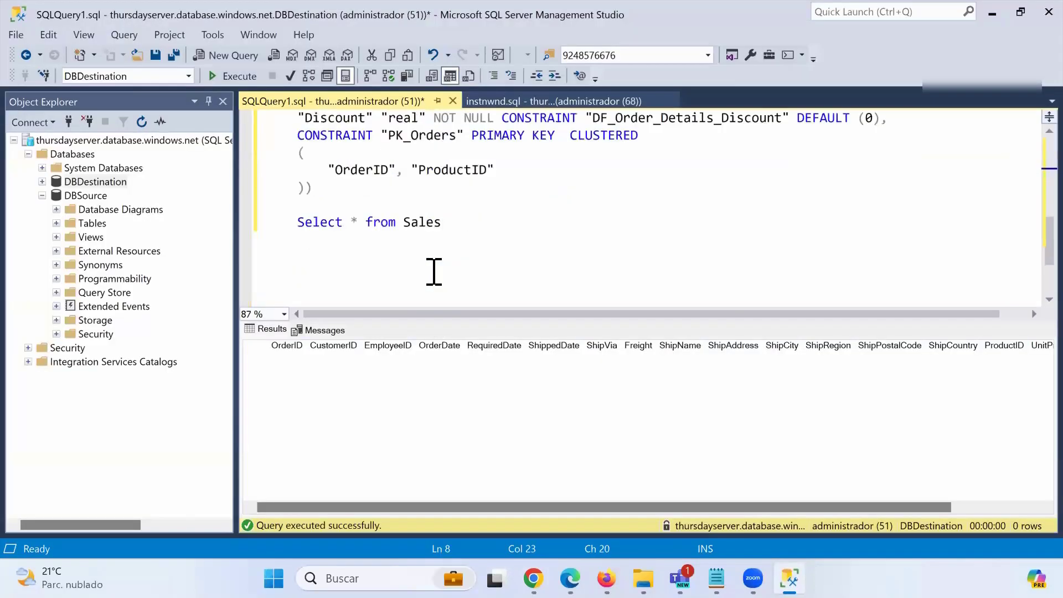
pyautogui.moveTo(443, 170); pyautogui.dragTo(297, 170)
pyautogui.click(217, 77)
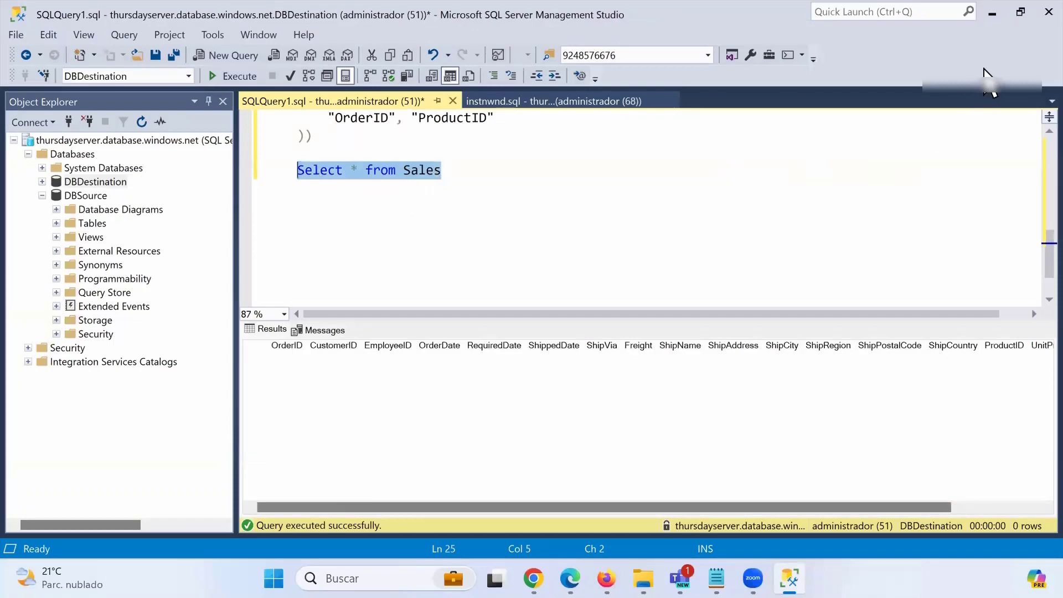
pyautogui.click(993, 14)
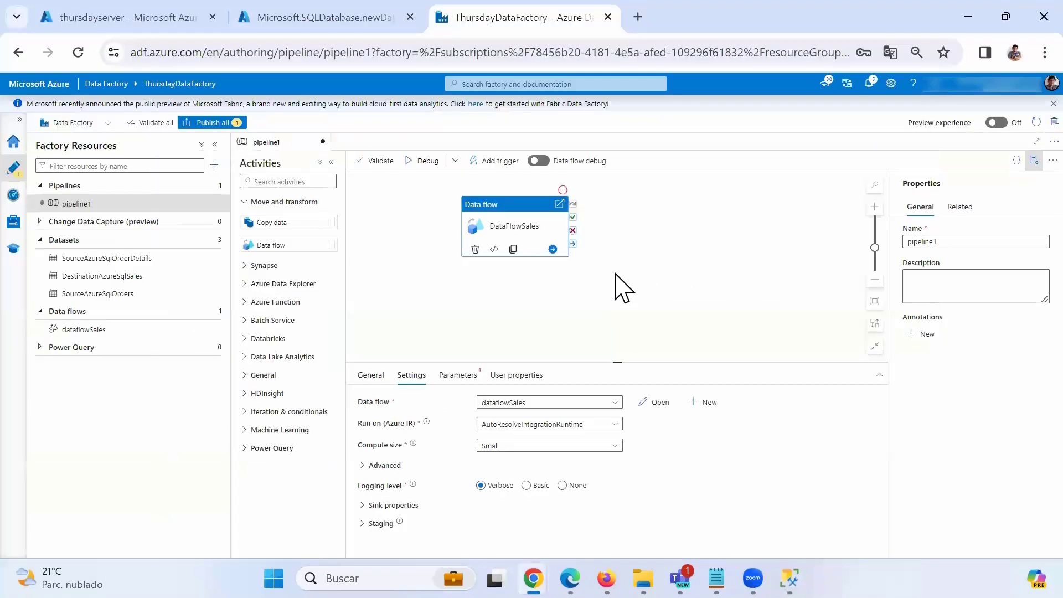
# Turn on data flow debug with a 1-hour time to live.
pyautogui.click(422, 162)
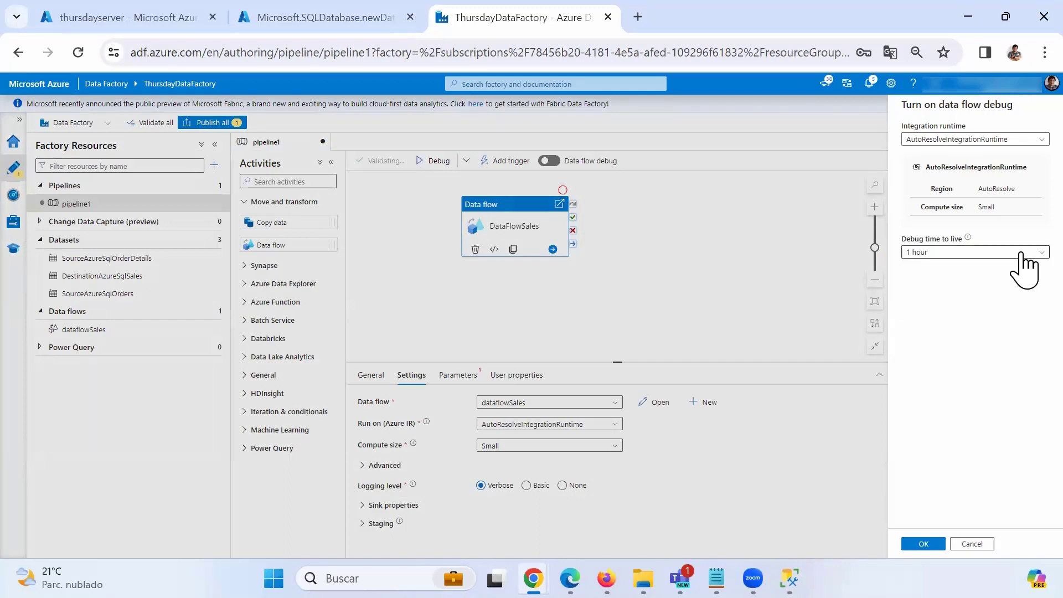
pyautogui.click(1021, 254)
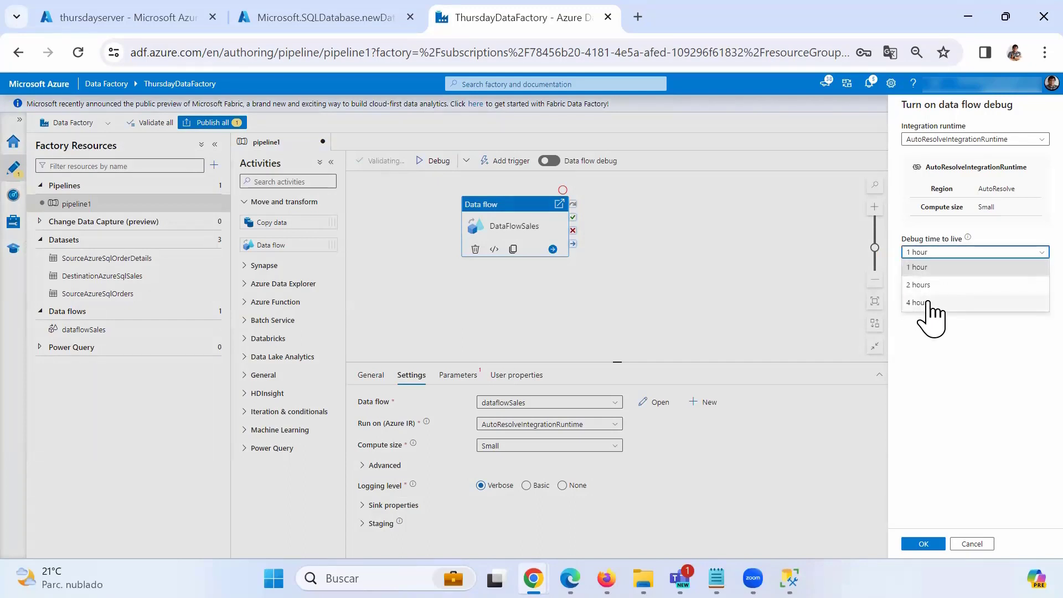
pyautogui.click(920, 269)
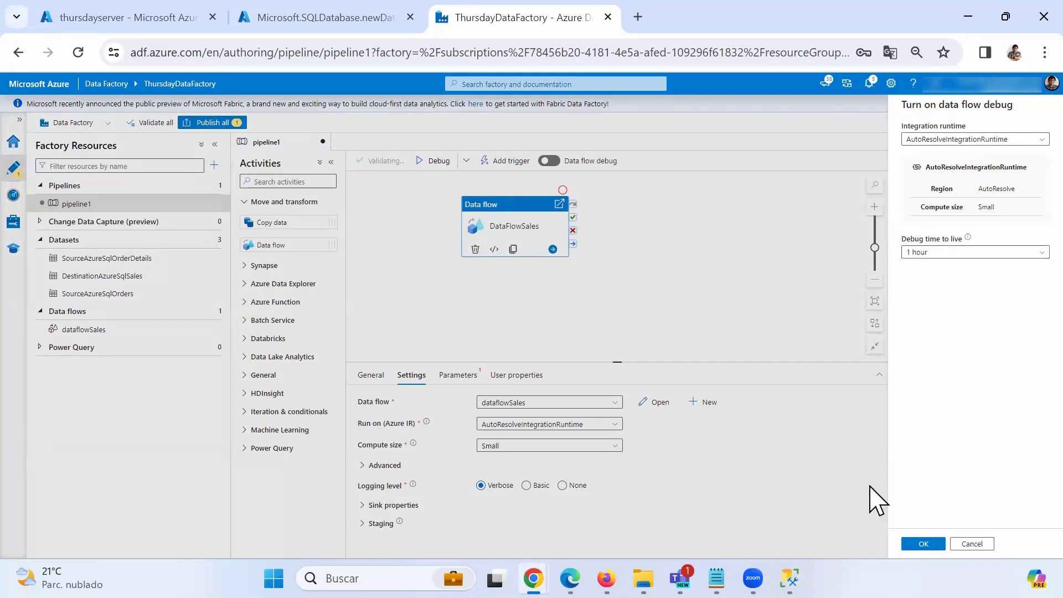
pyautogui.click(920, 543)
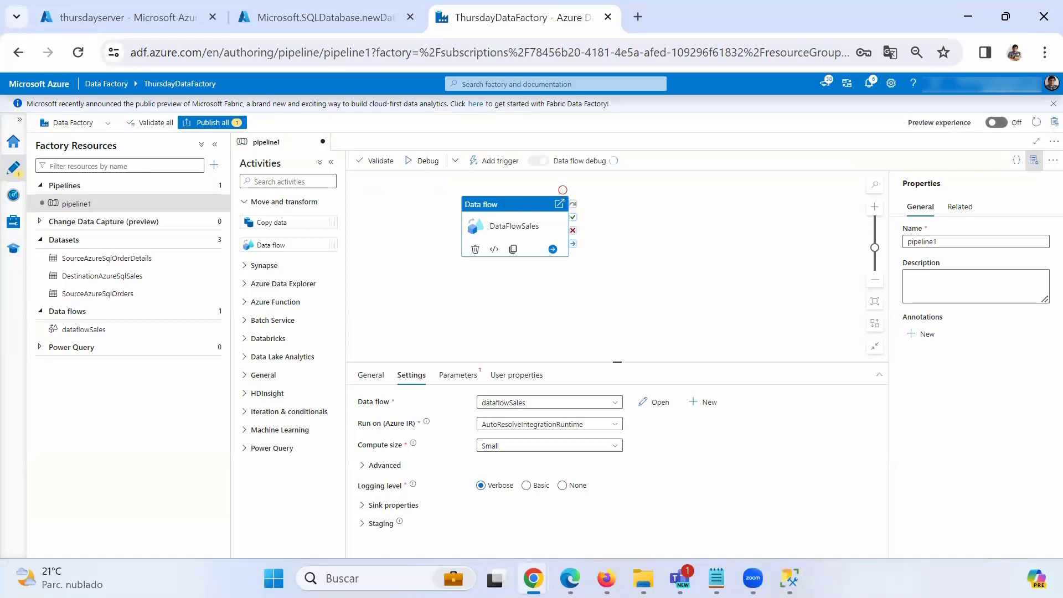
# Start the pipeline1 debug run using the activity runtime.
pyautogui.moveTo(686, 340)
pyautogui.mouseDown()
pyautogui.moveTo(309, 418)
pyautogui.moveTo(926, 530)
pyautogui.moveTo(578, 359)
pyautogui.mouseUp()
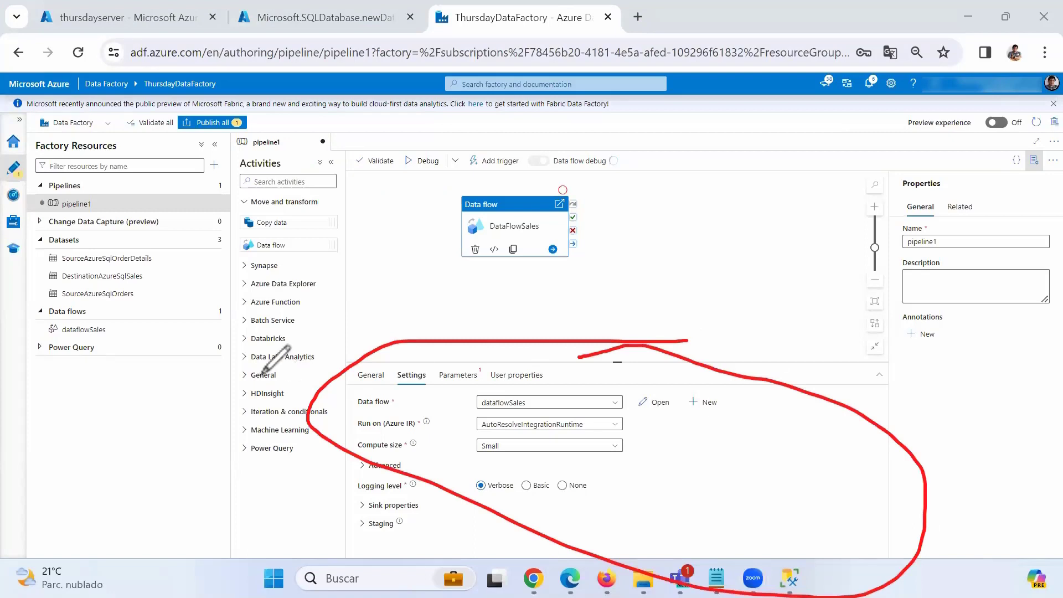
pyautogui.click(57, 392)
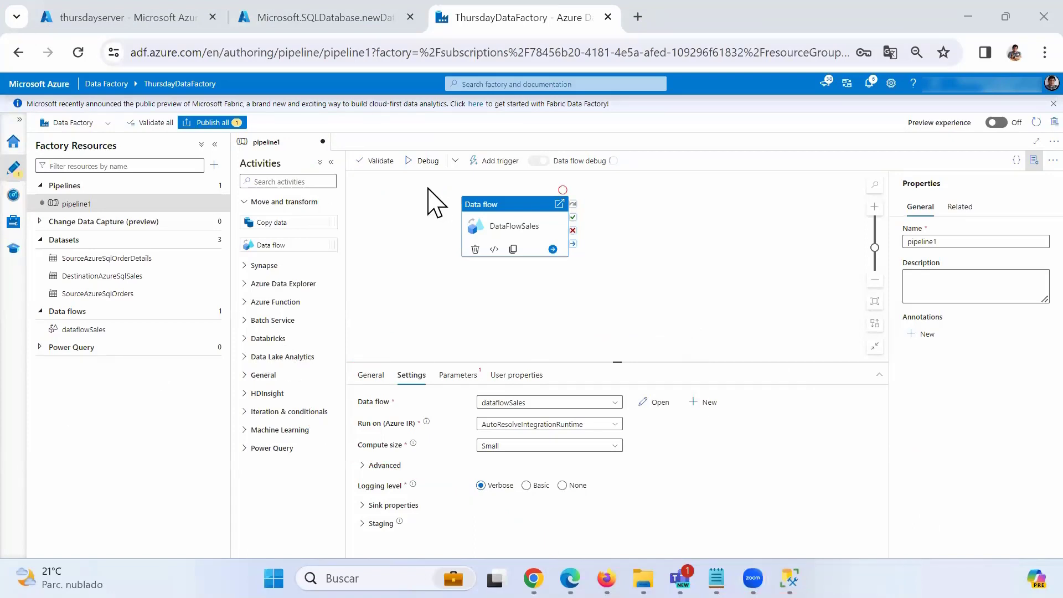
pyautogui.click(428, 166)
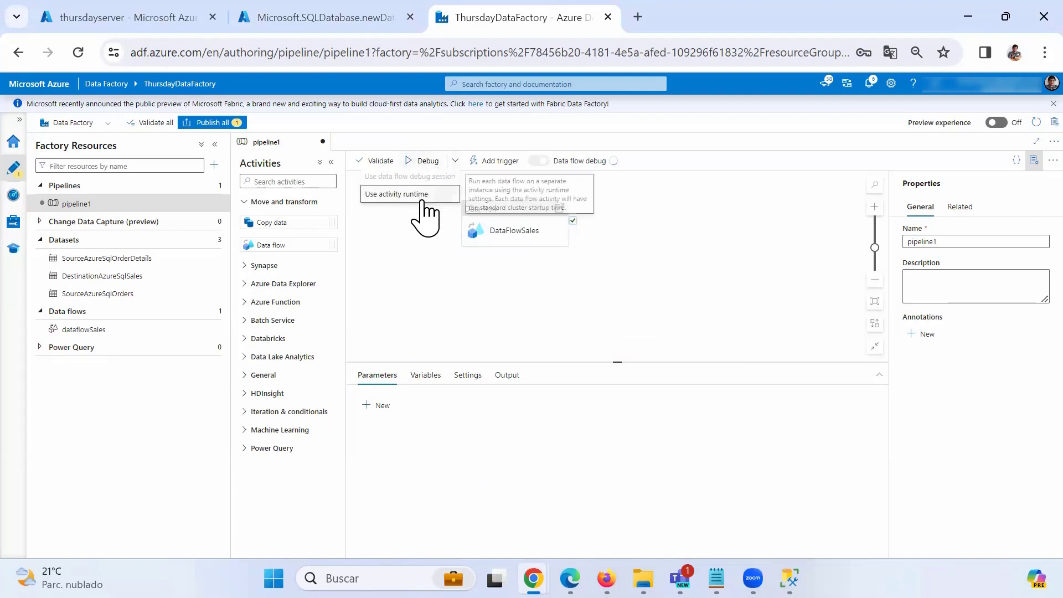
pyautogui.click(422, 195)
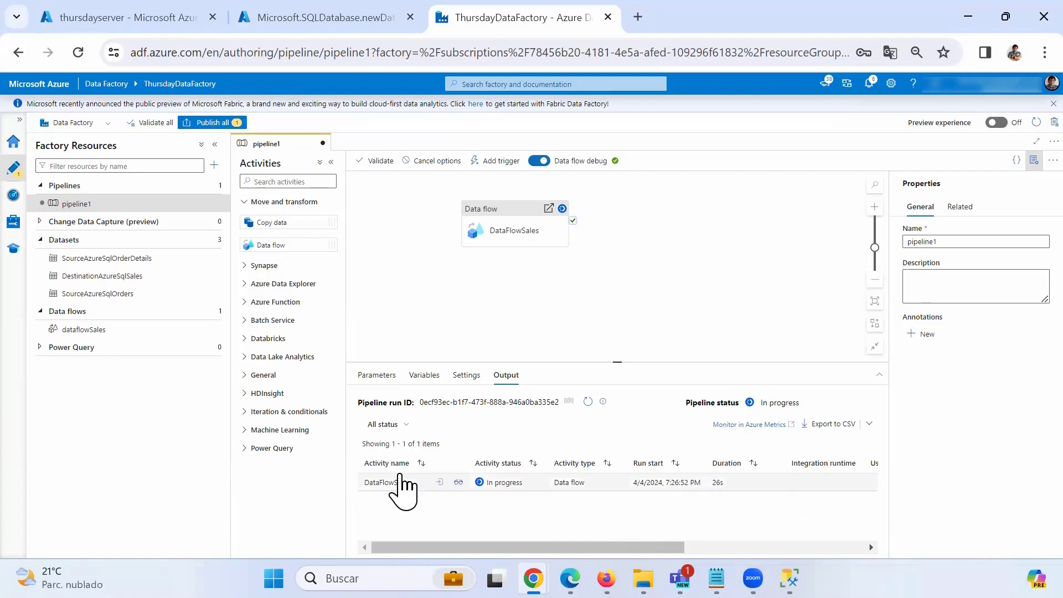
pyautogui.moveTo(475, 488)
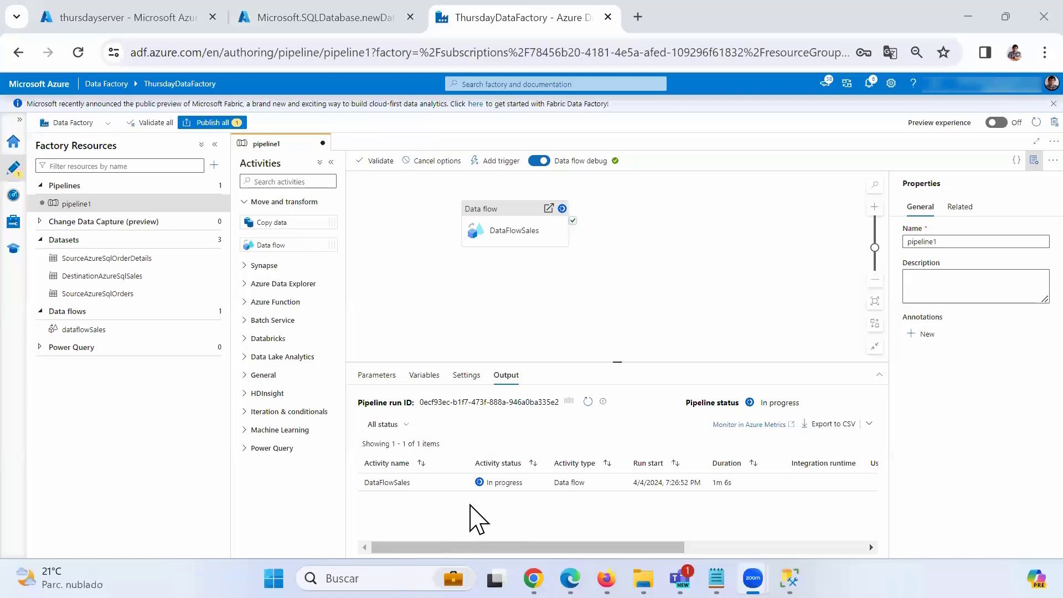
# Refresh the Output run status until DataFlowSales shows Succeeded after 3m 59s.
pyautogui.click(587, 402)
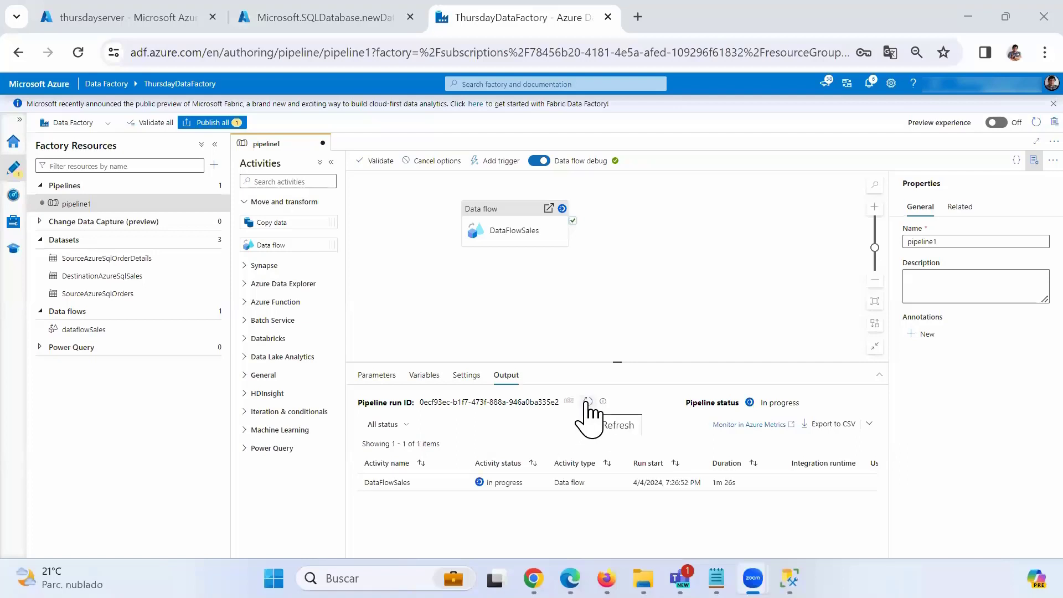
pyautogui.click(586, 402)
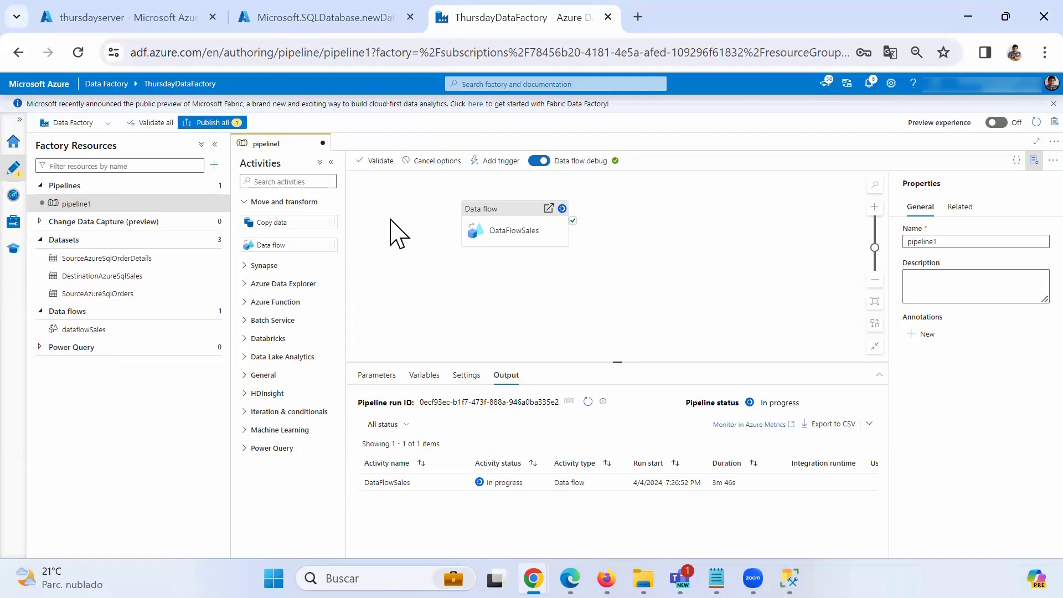
pyautogui.click(588, 401)
pyautogui.click(586, 405)
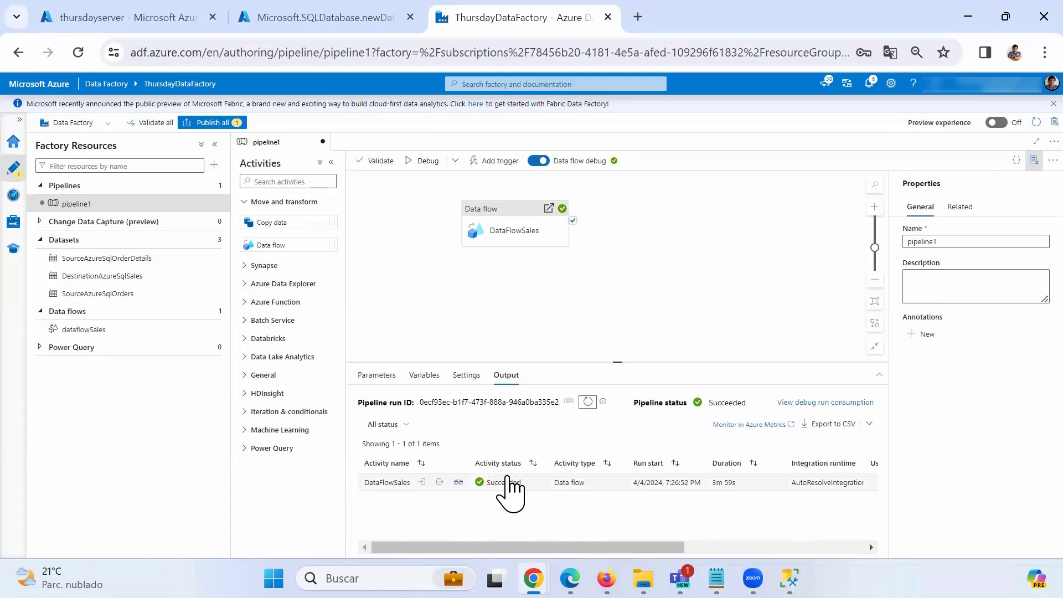
# Review the DataFlowSales run's input details.
pyautogui.click(421, 482)
pyautogui.scroll(-5, 404, 399)
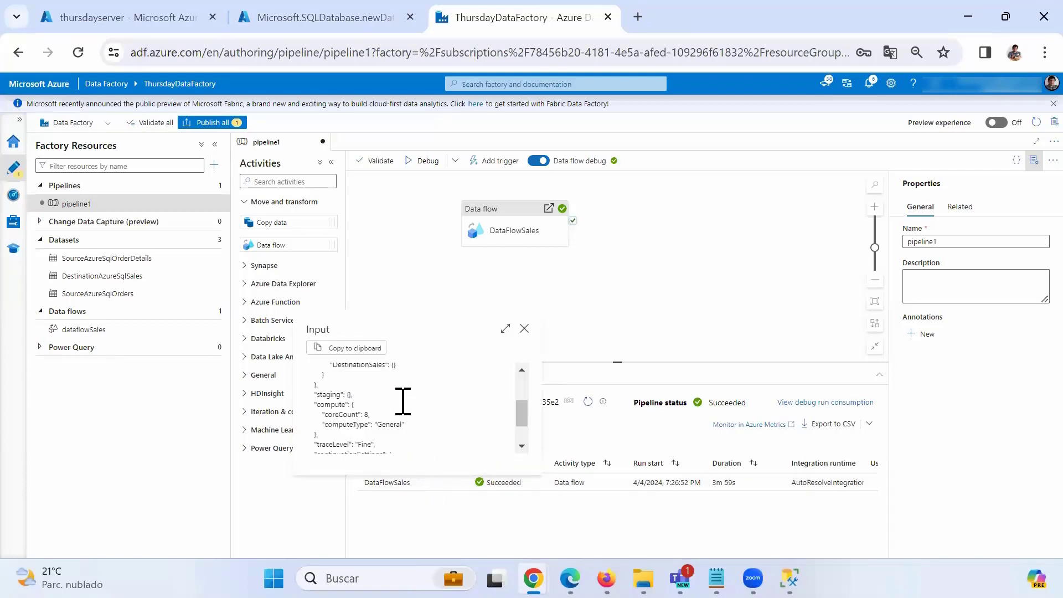
pyautogui.scroll(-3, 404, 407)
pyautogui.scroll(8, 404, 413)
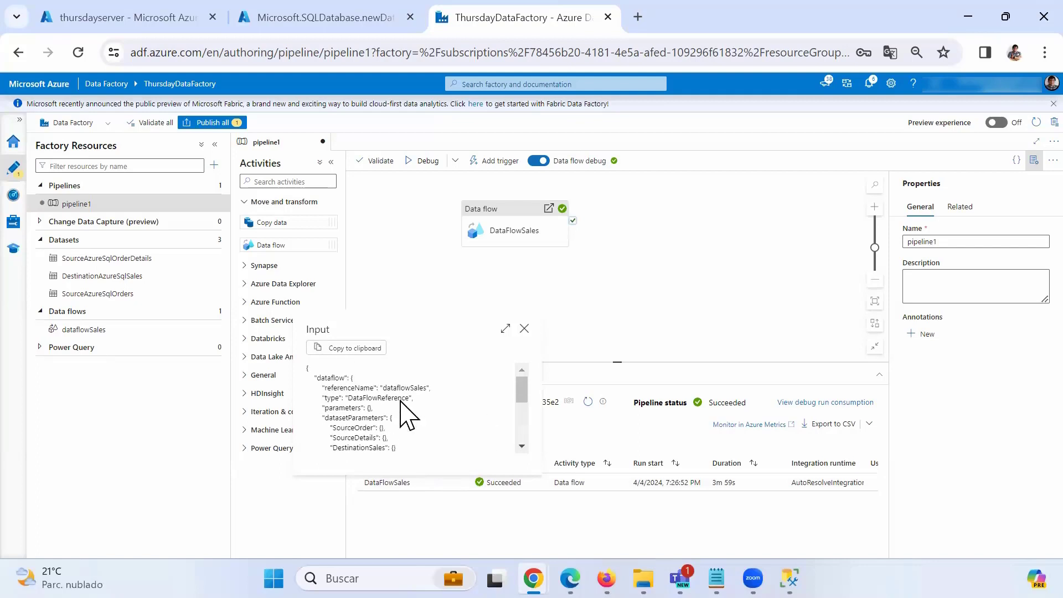
pyautogui.click(525, 331)
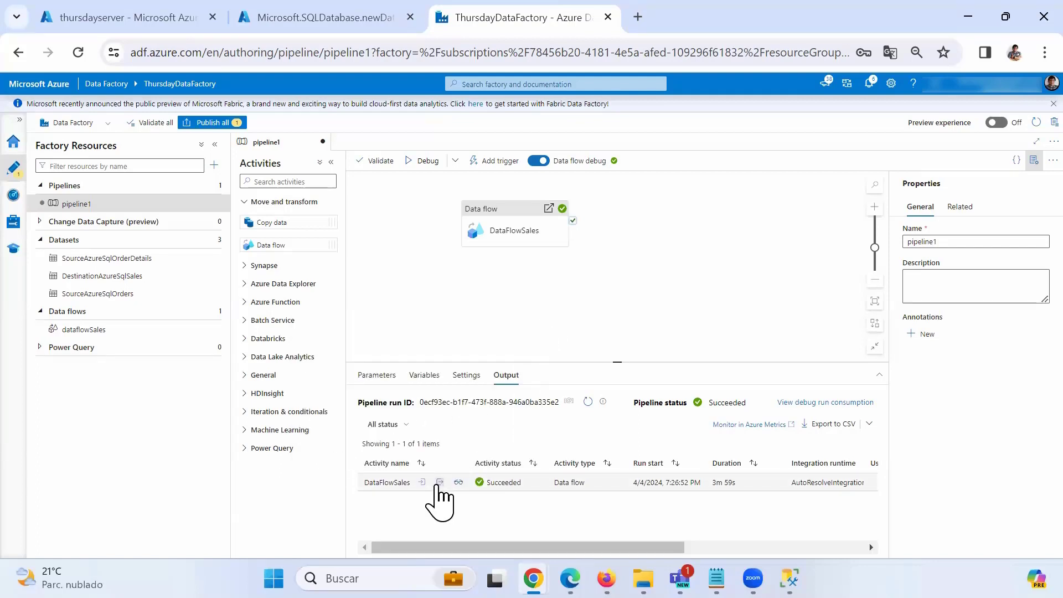
# Review the run's output details, then open its detailed monitoring page showing 2155 rows written.
pyautogui.click(440, 482)
pyautogui.scroll(-10, 444, 427)
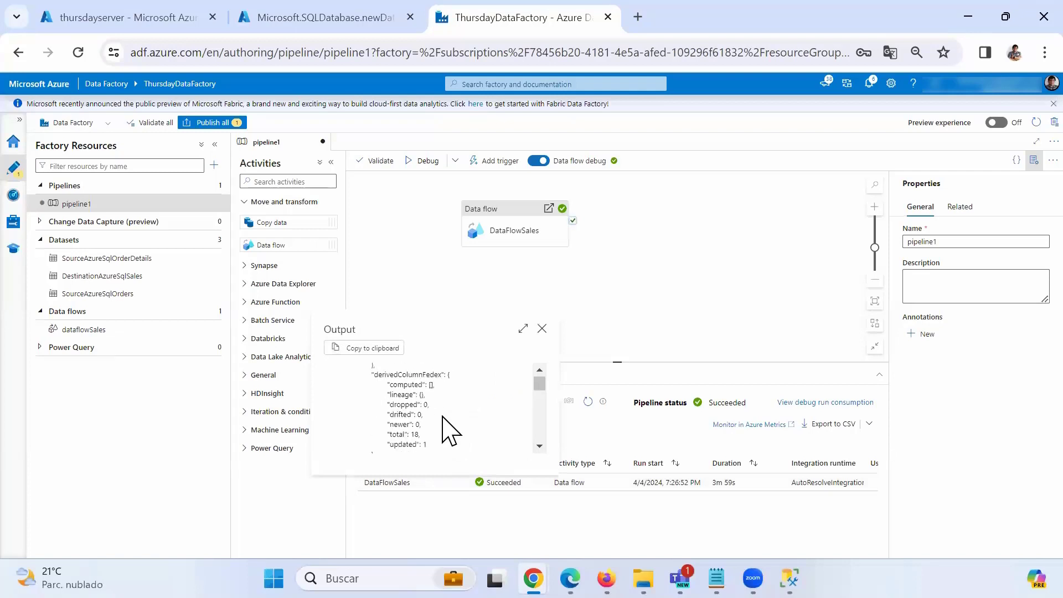
pyautogui.click(542, 328)
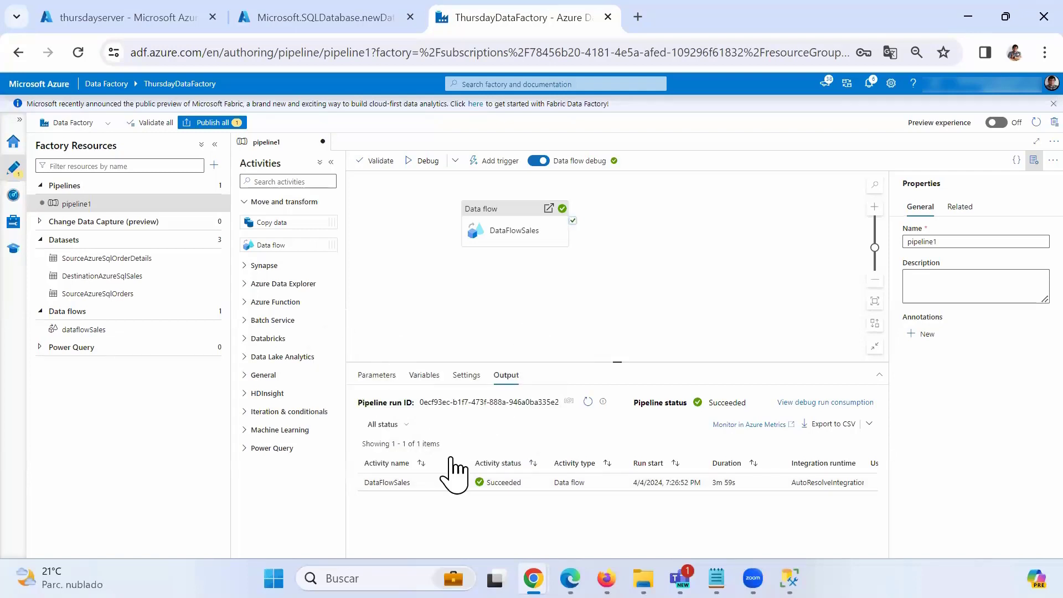
pyautogui.click(459, 483)
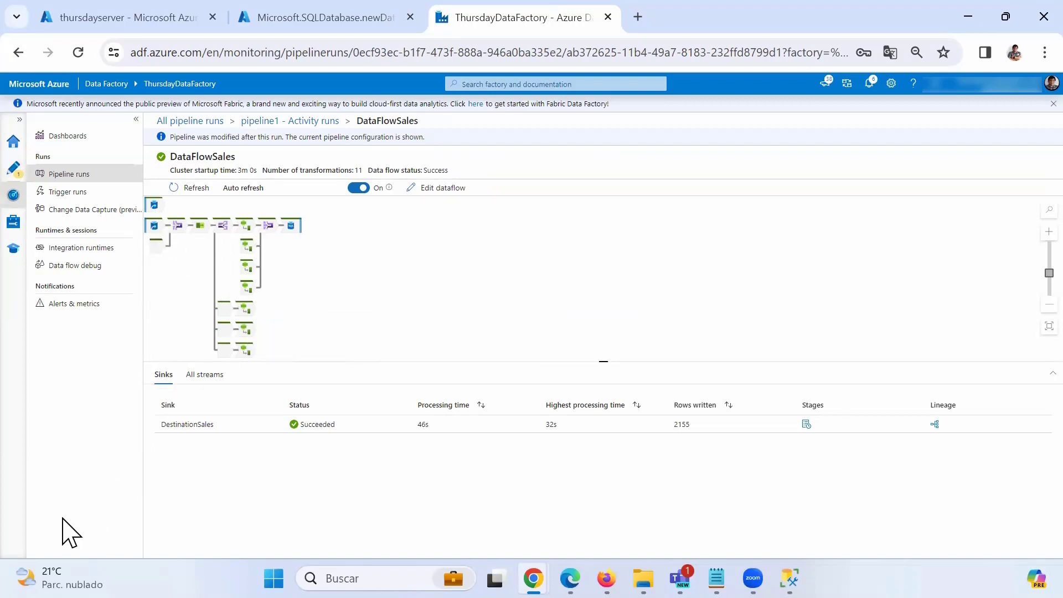
# Return through Pipeline runs to the Author view with pipeline1 open, then bring up SSMS.
pyautogui.click(86, 175)
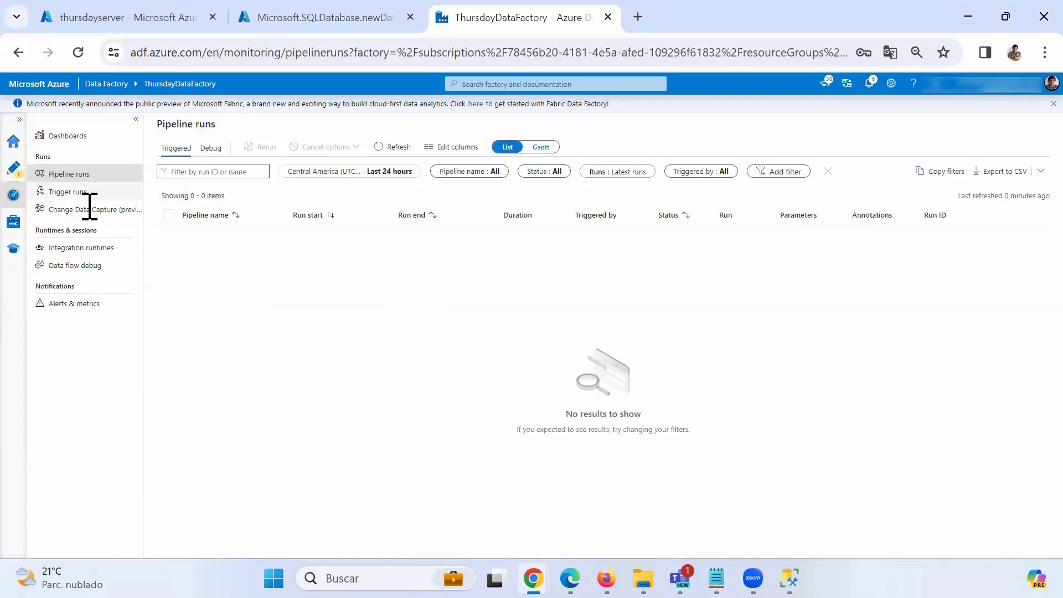
pyautogui.click(21, 174)
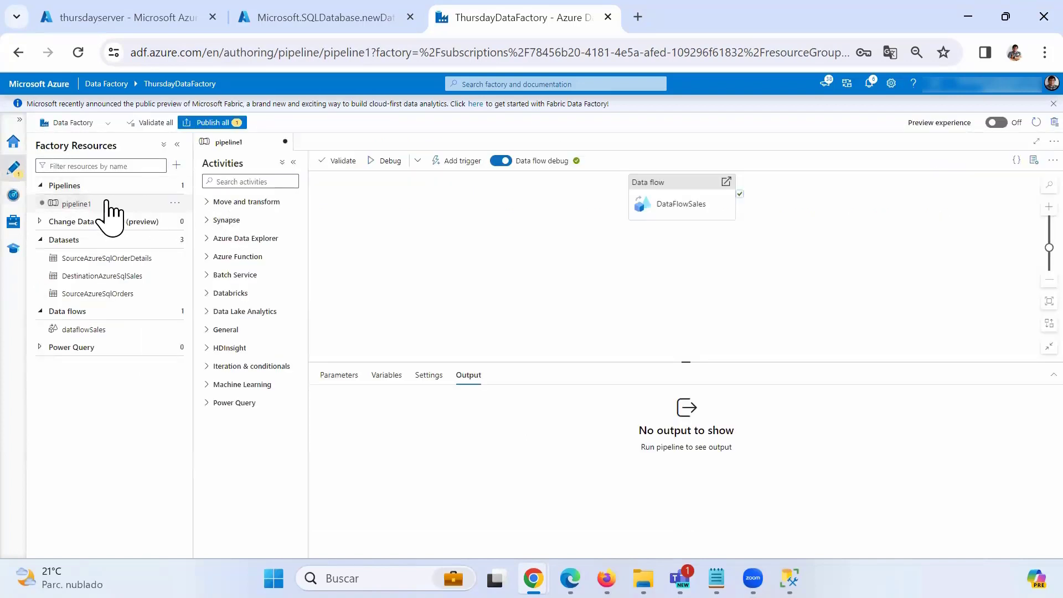
pyautogui.click(110, 205)
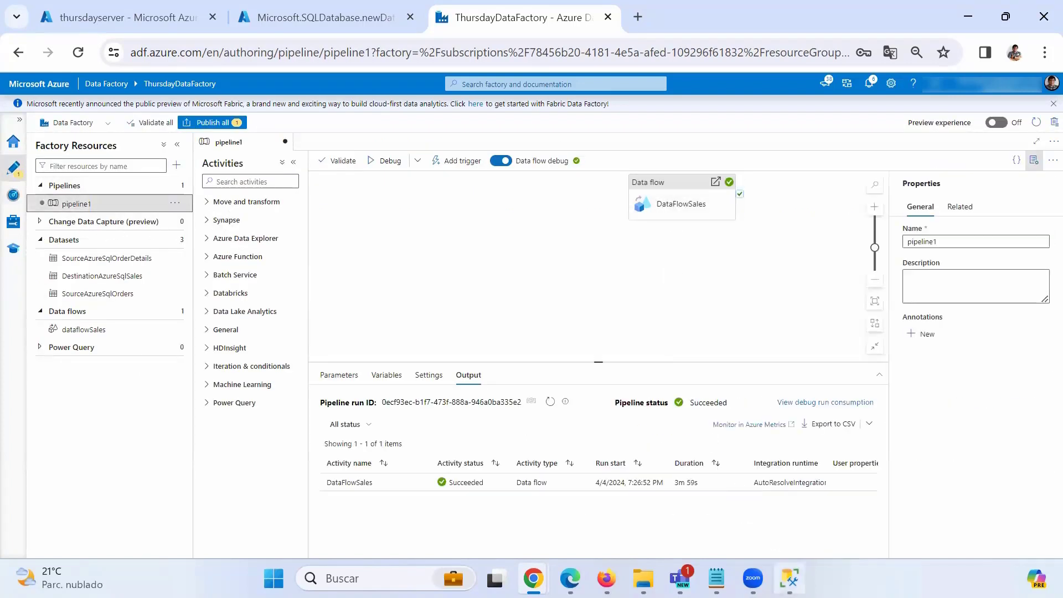
pyautogui.click(790, 578)
# Execute 'Select * from Sales' in SSMS, scroll through the 2,155 result rows, then minimize SSMS.
pyautogui.click(480, 181)
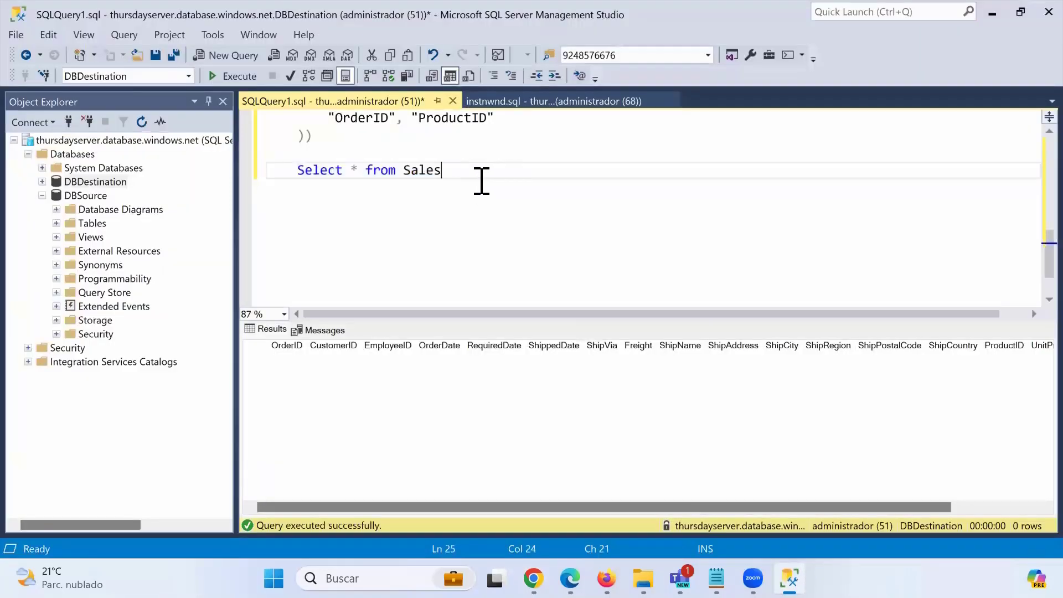
pyautogui.moveTo(480, 181); pyautogui.dragTo(285, 171)
pyautogui.click(242, 82)
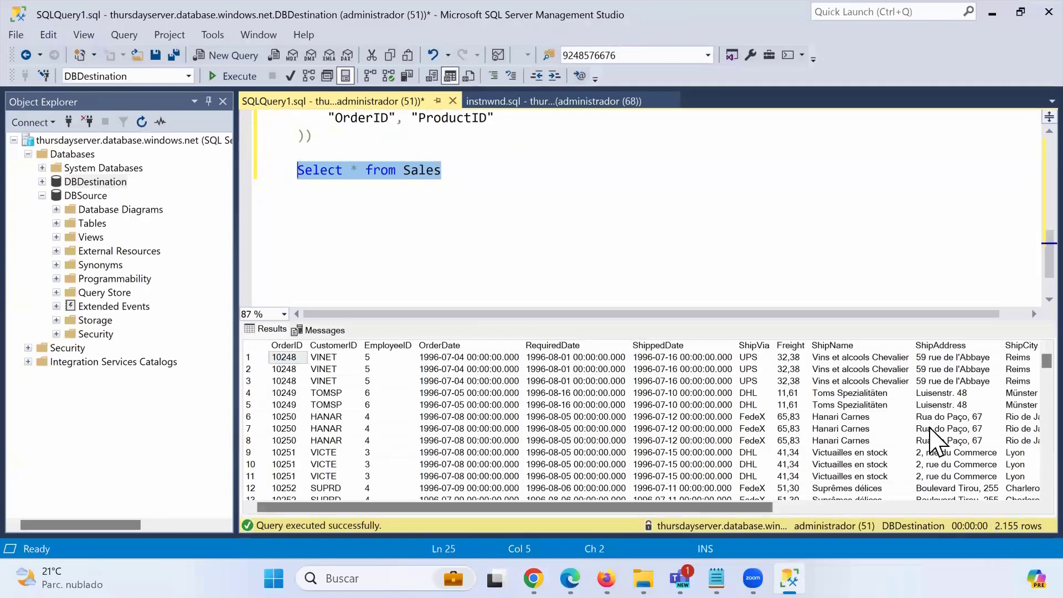
pyautogui.click(744, 344)
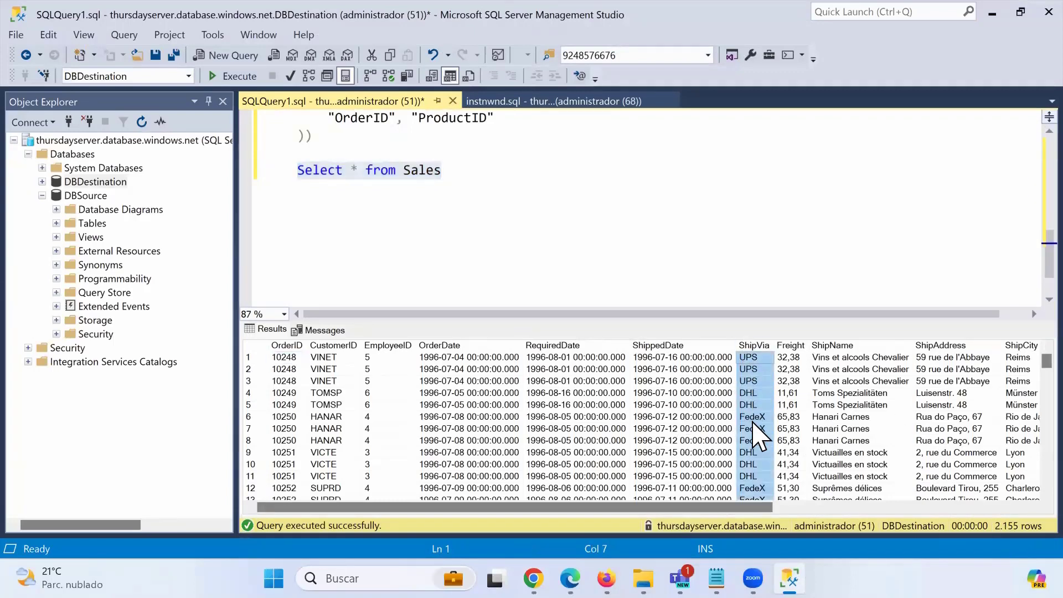
pyautogui.scroll(-7, 750, 415)
pyautogui.scroll(-20, 756, 435)
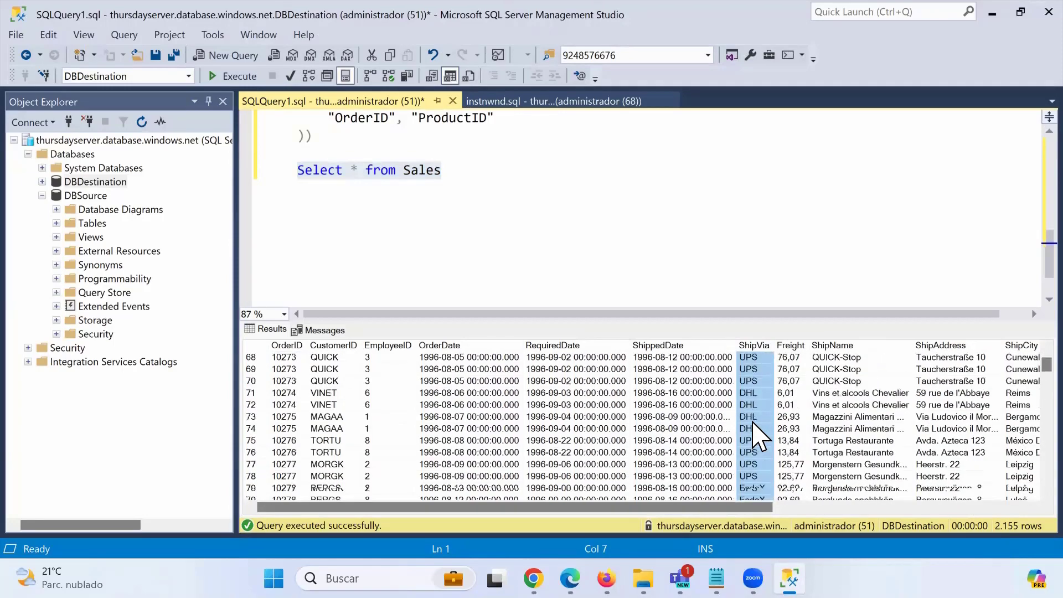
pyautogui.click(755, 256)
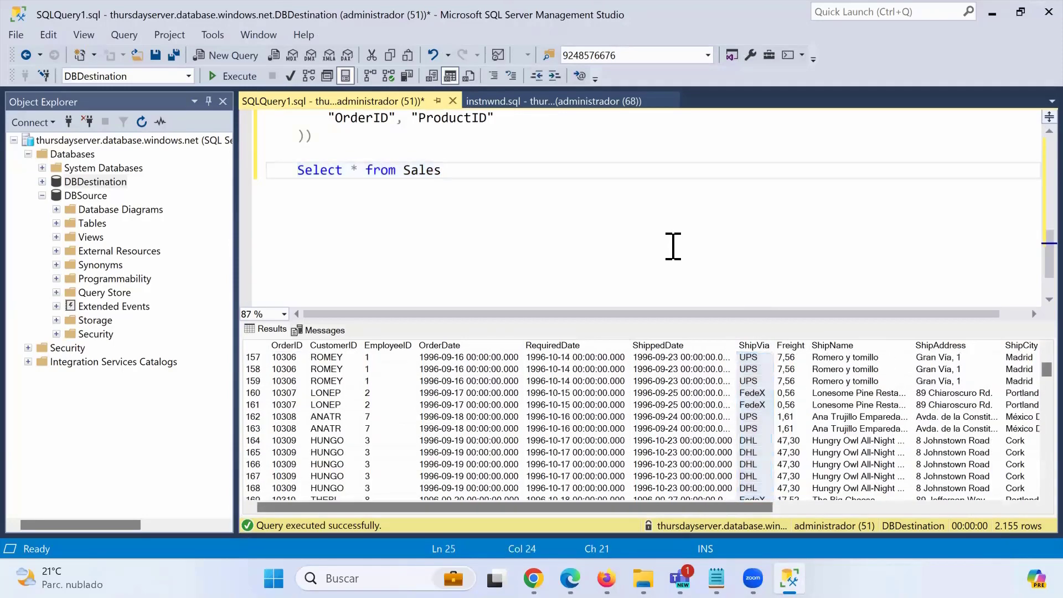
pyautogui.click(992, 12)
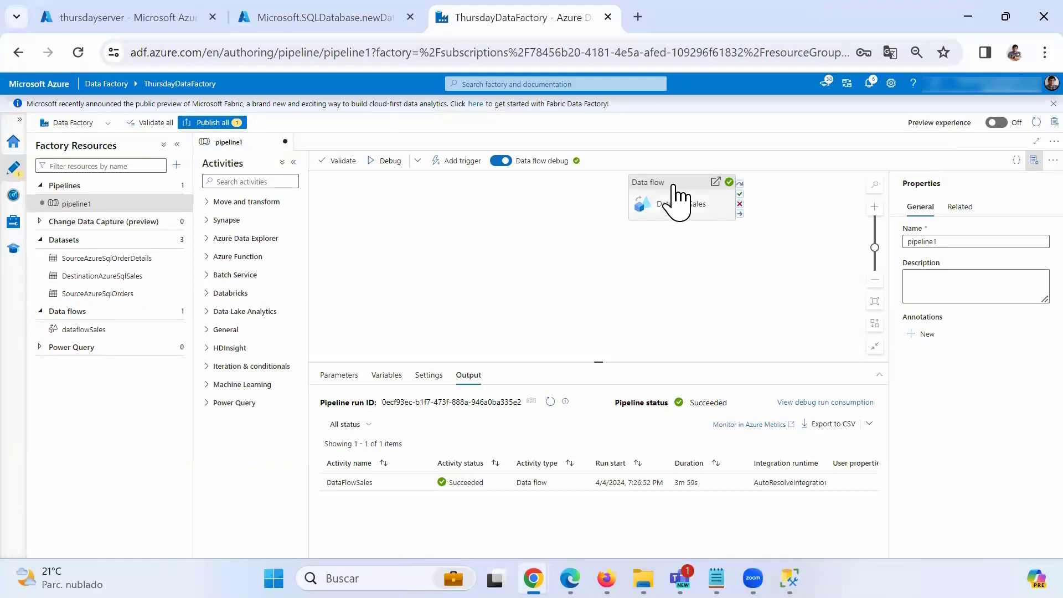
# Drag DataFlowSales to the canvas's left side and reselect it to show its general settings.
pyautogui.moveTo(677, 201); pyautogui.dragTo(417, 235)
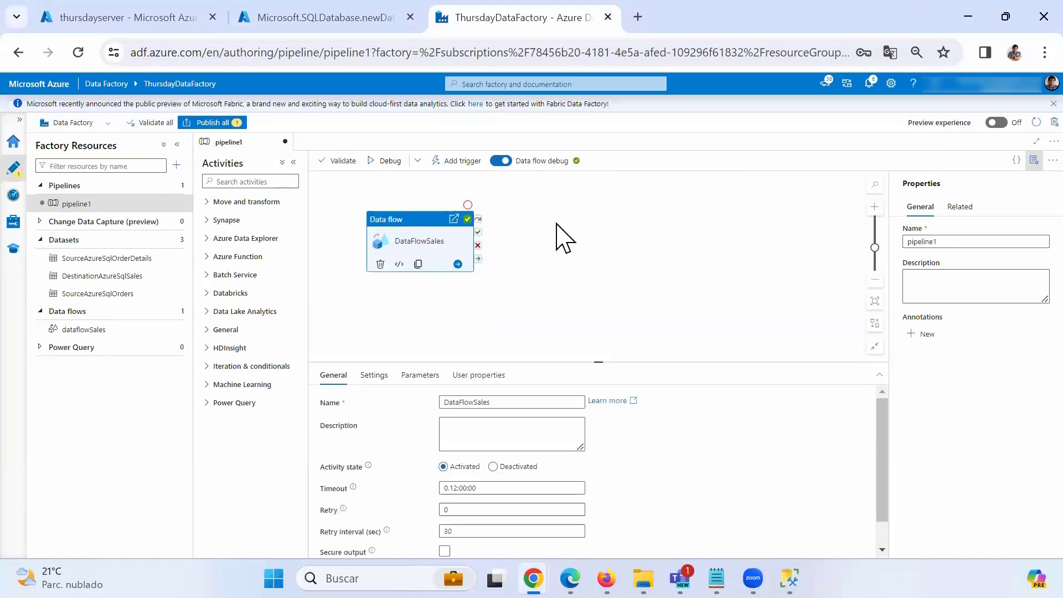
pyautogui.click(557, 224)
pyautogui.click(423, 244)
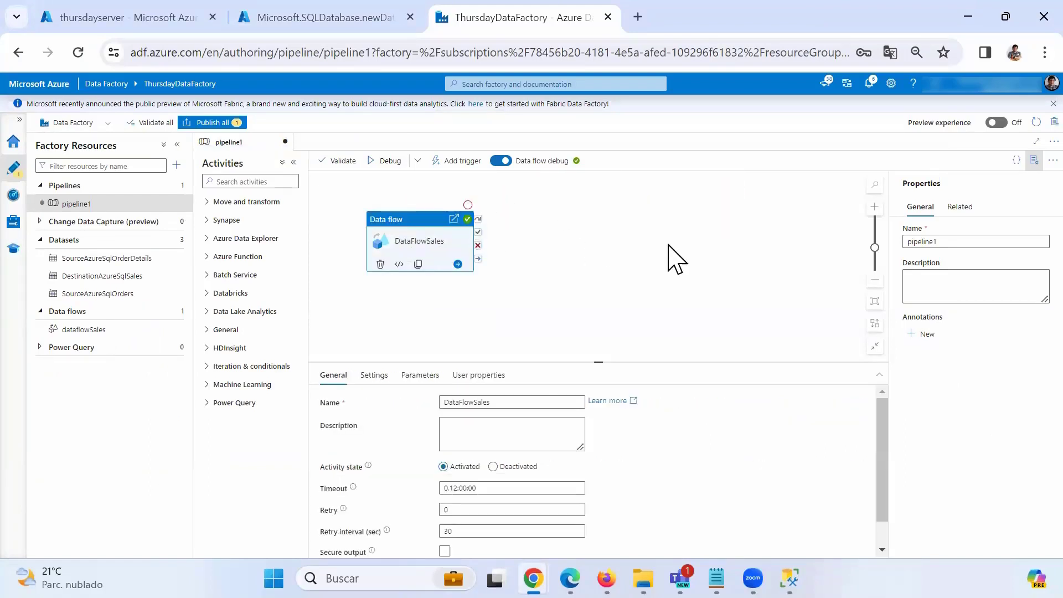